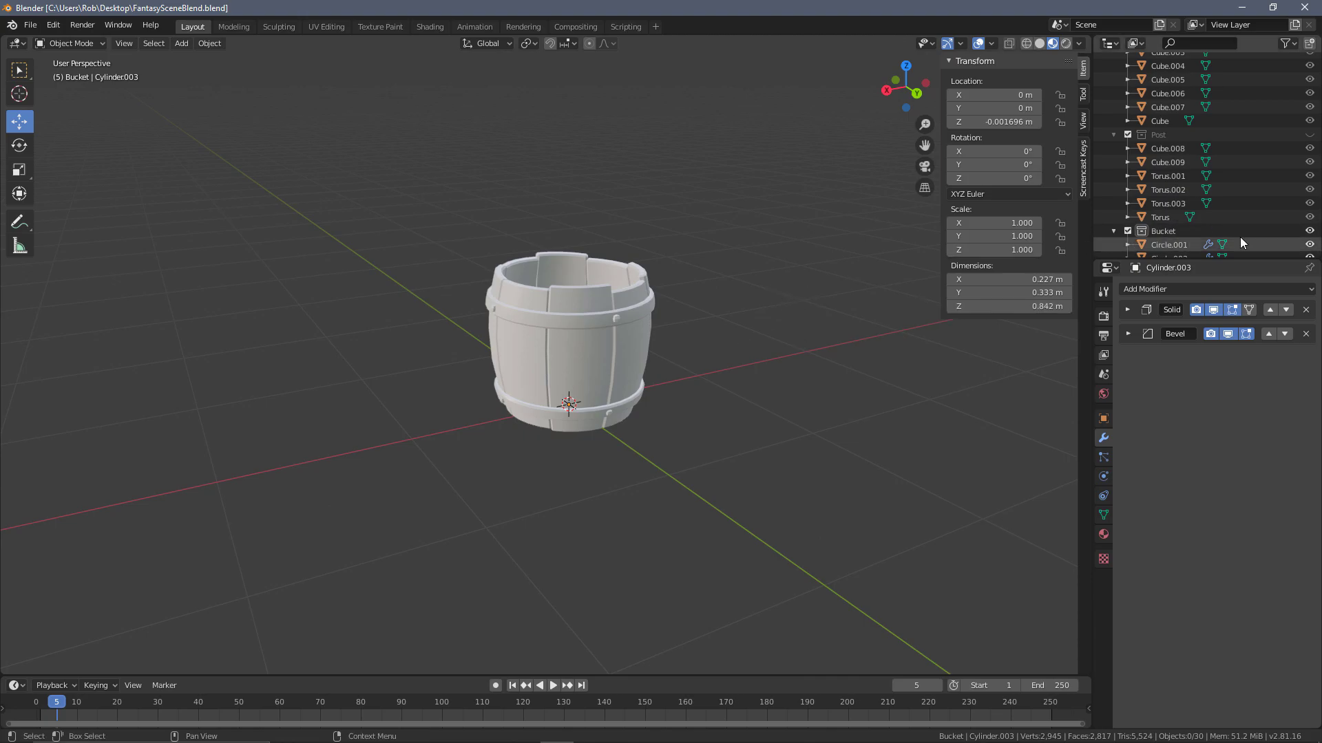
# Step: Hide the Bucket collection, unhide the Rocks collection, and select SM_Rock2 in the Outliner
pyautogui.click(1309, 232)
pyautogui.scroll(5, 1171, 207)
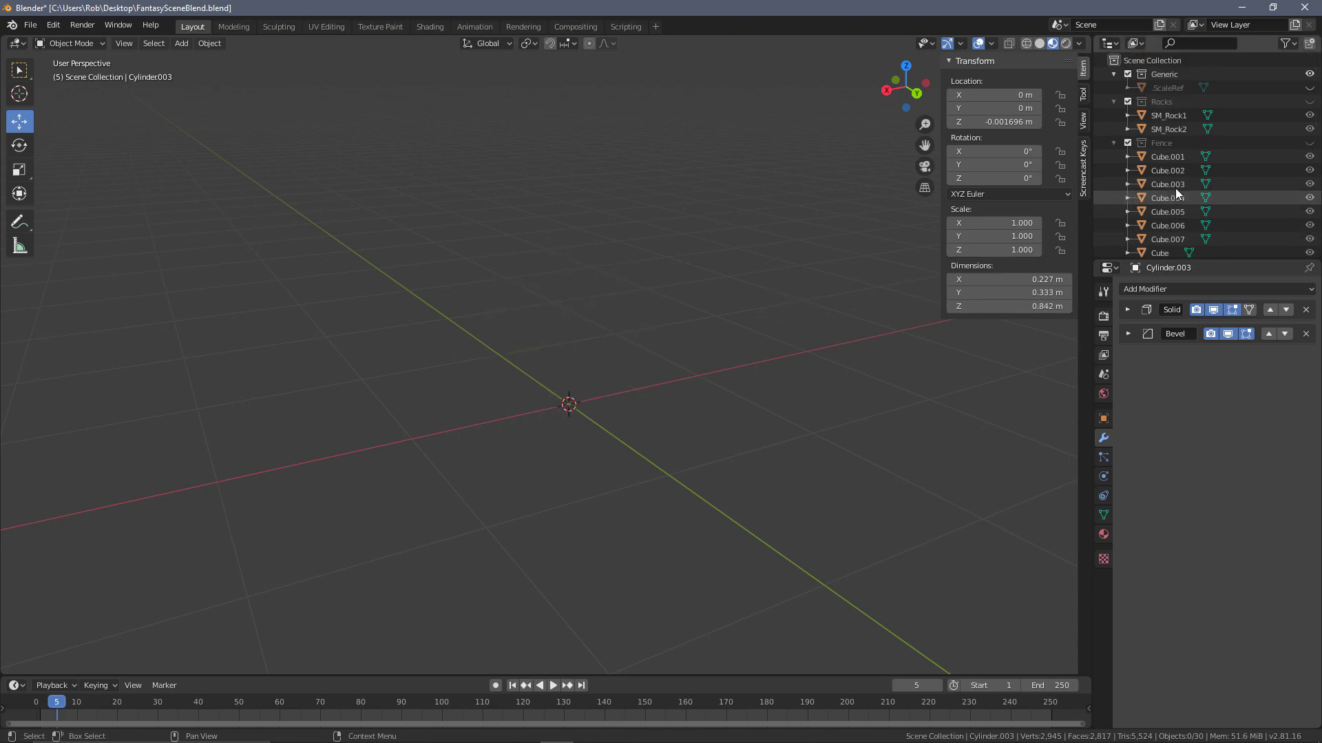
pyautogui.click(1309, 102)
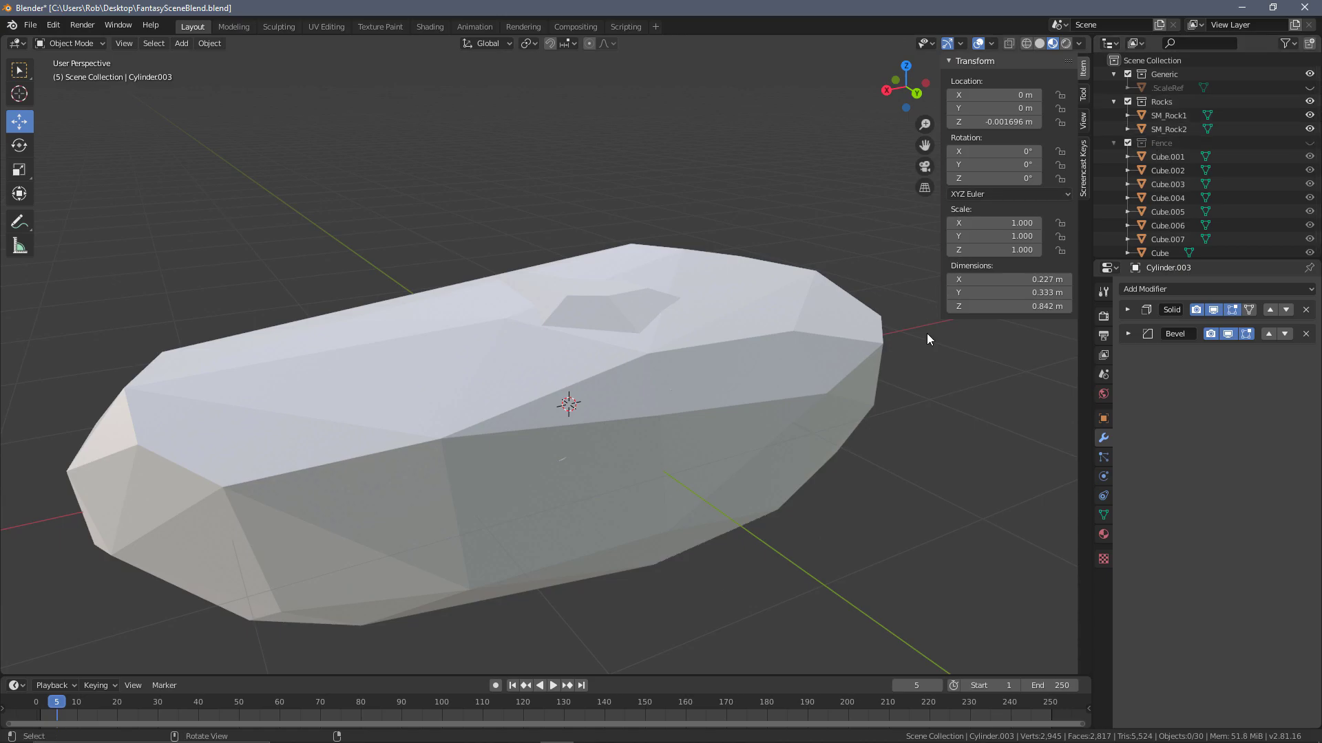
pyautogui.moveTo(935, 310); pyautogui.dragTo(843, 321, button='middle')
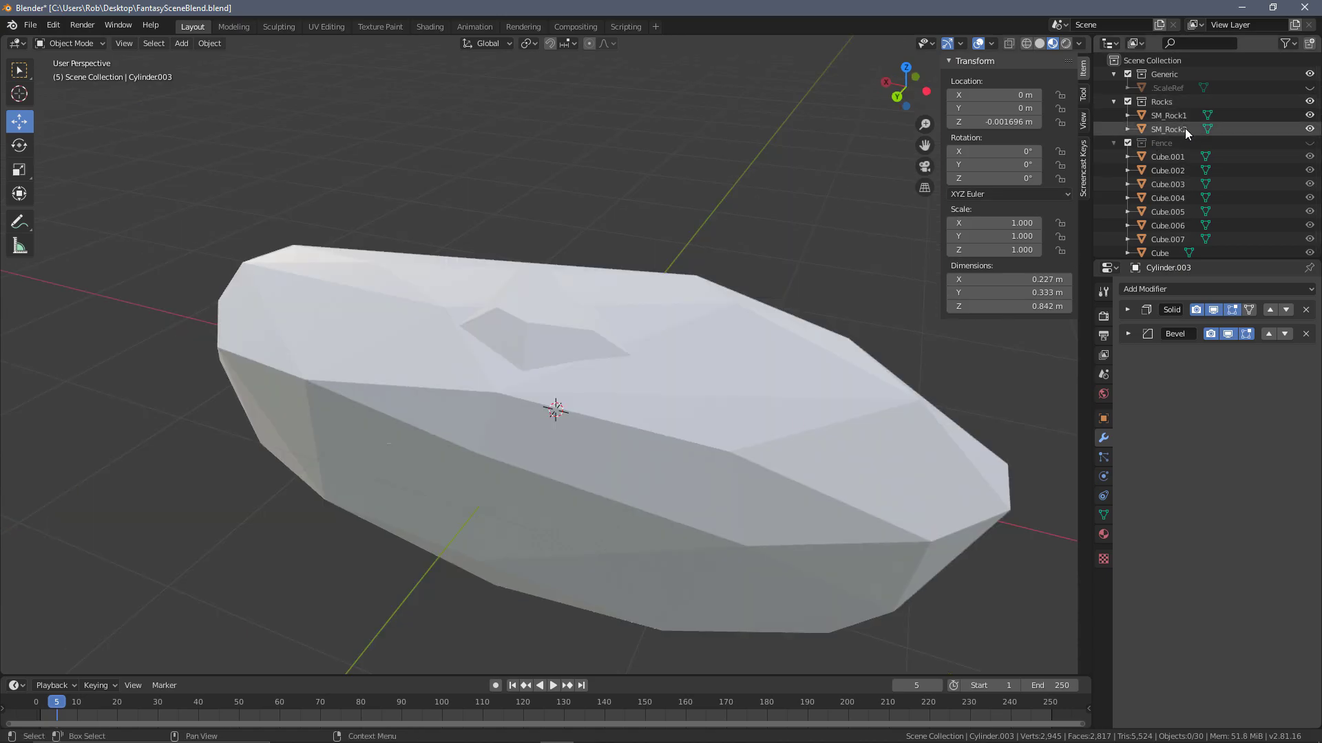
pyautogui.click(1184, 128)
# Step: Hide SM_Rock2 and select the rock SM_Rock1 in the viewport
pyautogui.press('h')
pyautogui.click(741, 359)
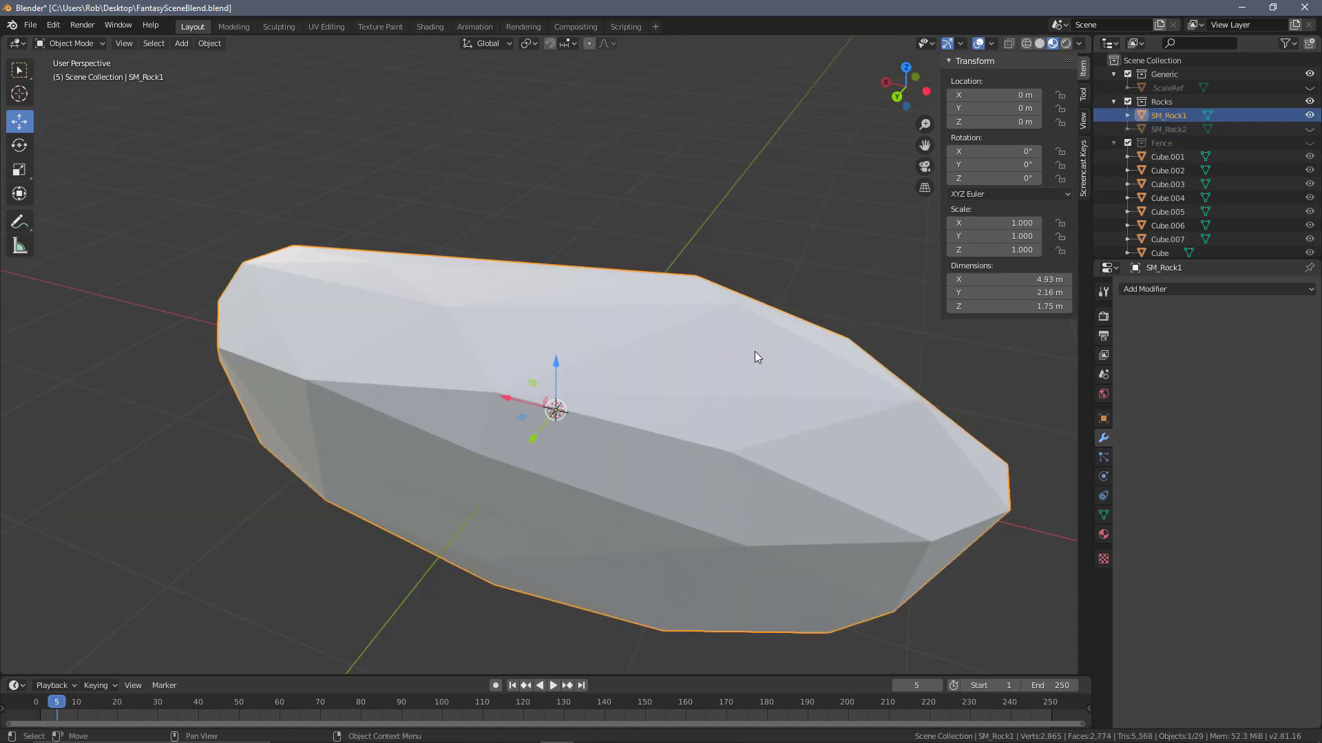
pyautogui.moveTo(679, 393); pyautogui.dragTo(604, 379, button='middle')
# Step: Hide the tool panel, restore the properties sidebar, and orbit to an upright end view
pyautogui.press('n')
pyautogui.press('t')
pyautogui.press('n')
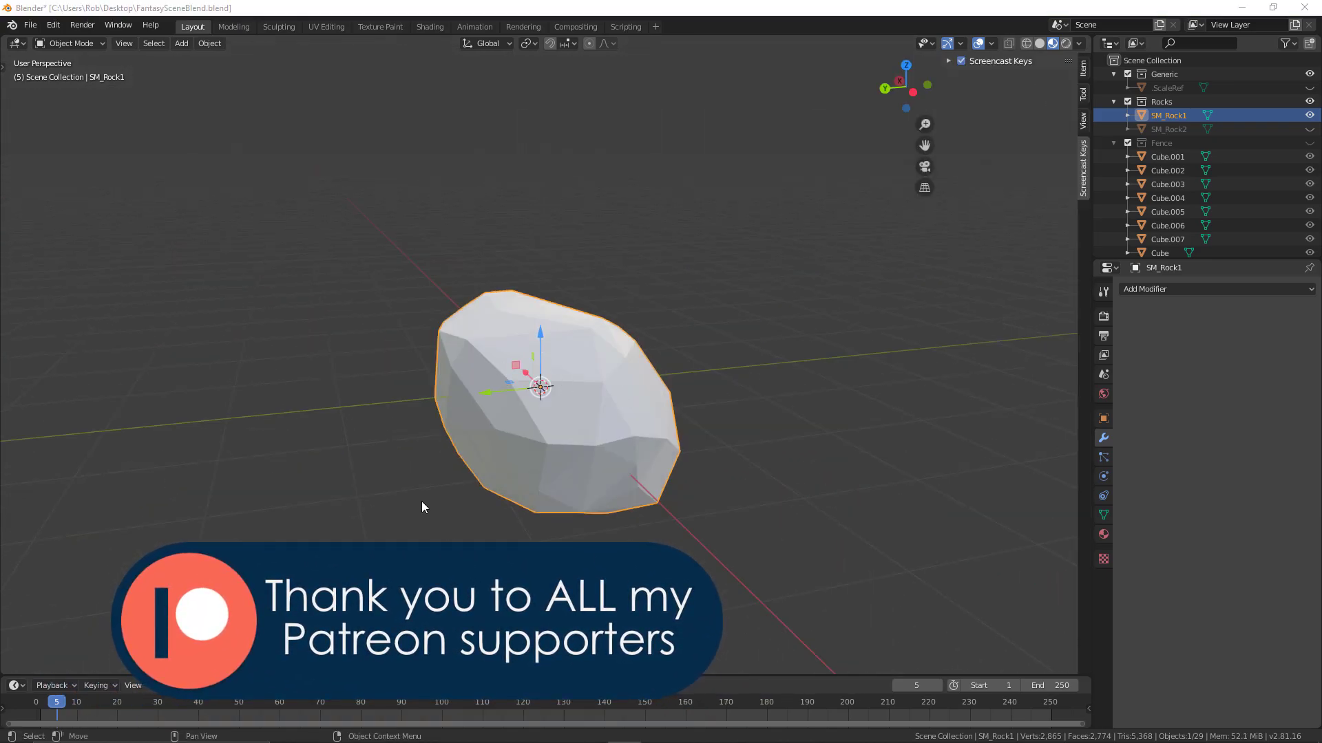
pyautogui.middleClick(486, 445)
pyautogui.keyDown('alt'); pyautogui.moveTo(699, 300); pyautogui.dragTo(871, 325, button='middle'); pyautogui.keyUp('alt')
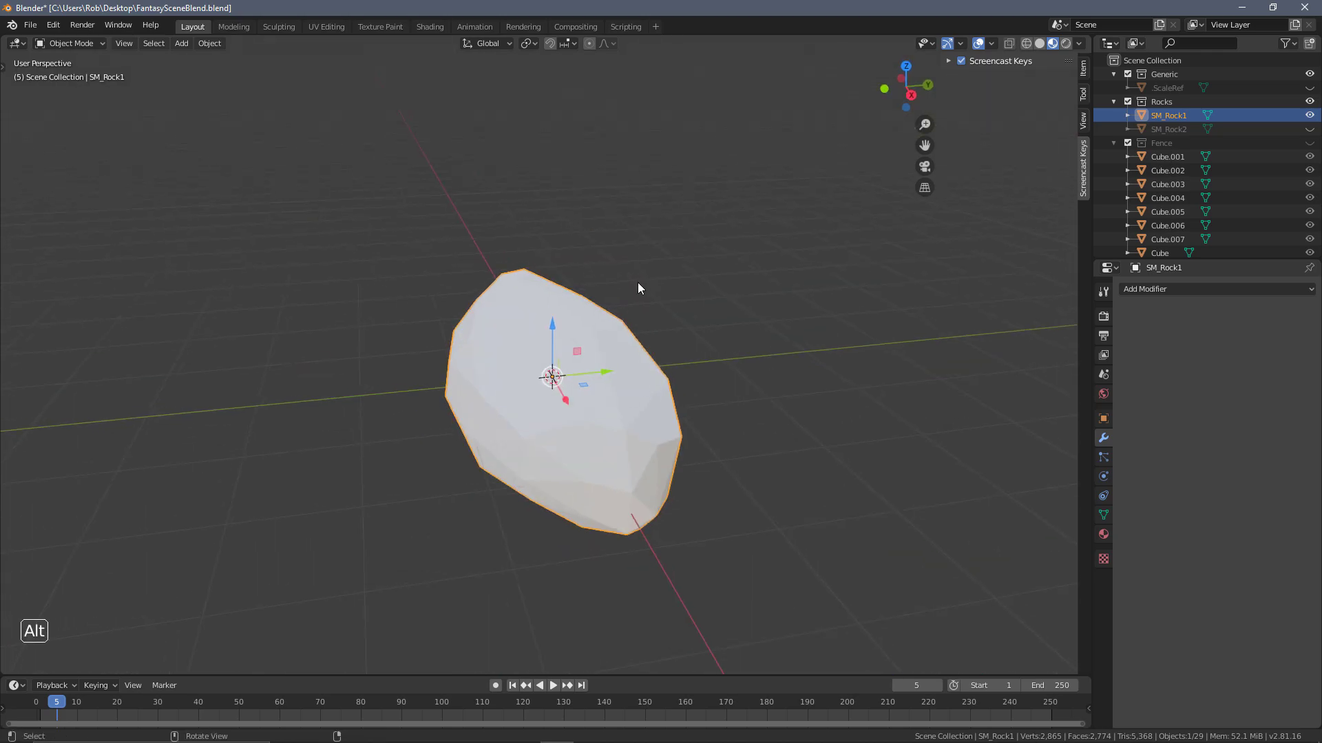
pyautogui.keyDown('alt'); pyautogui.moveTo(640, 285); pyautogui.dragTo(546, 283, button='middle'); pyautogui.keyUp('alt')
# Step: Switch SM_Rock1 into Edit Mode to show its vertices and edges
pyautogui.press('Tab')
pyautogui.keyDown('alt'); pyautogui.moveTo(673, 311); pyautogui.dragTo(448, 272, button='middle'); pyautogui.keyUp('alt')
pyautogui.keyDown('alt'); pyautogui.moveTo(530, 252); pyautogui.dragTo(661, 259, button='middle'); pyautogui.keyUp('alt')
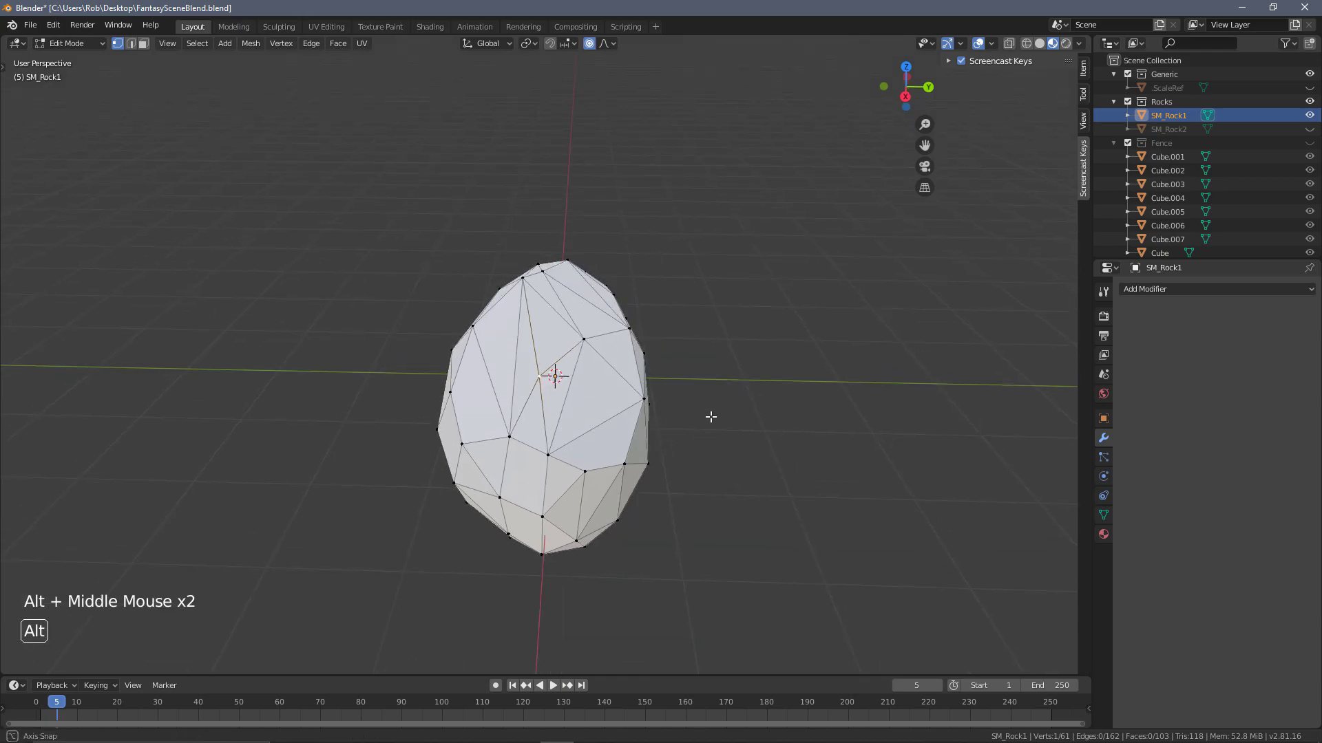
pyautogui.keyDown('alt'); pyautogui.moveTo(708, 437); pyautogui.dragTo(522, 238, button='middle'); pyautogui.keyUp('alt')
pyautogui.keyDown('alt'); pyautogui.moveTo(654, 349); pyautogui.dragTo(671, 389, button='middle'); pyautogui.keyUp('alt')
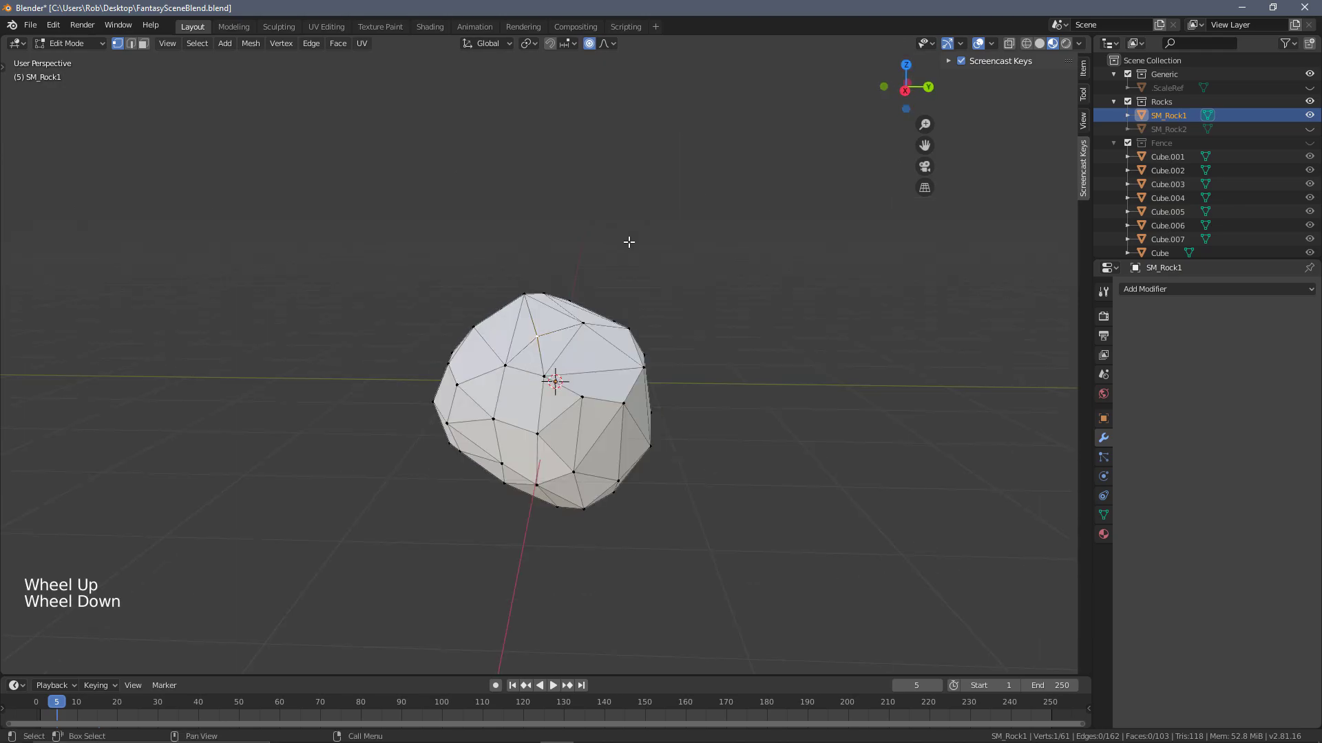
pyautogui.keyDown('alt'); pyautogui.moveTo(629, 242); pyautogui.dragTo(605, 248, button='middle'); pyautogui.keyUp('alt')
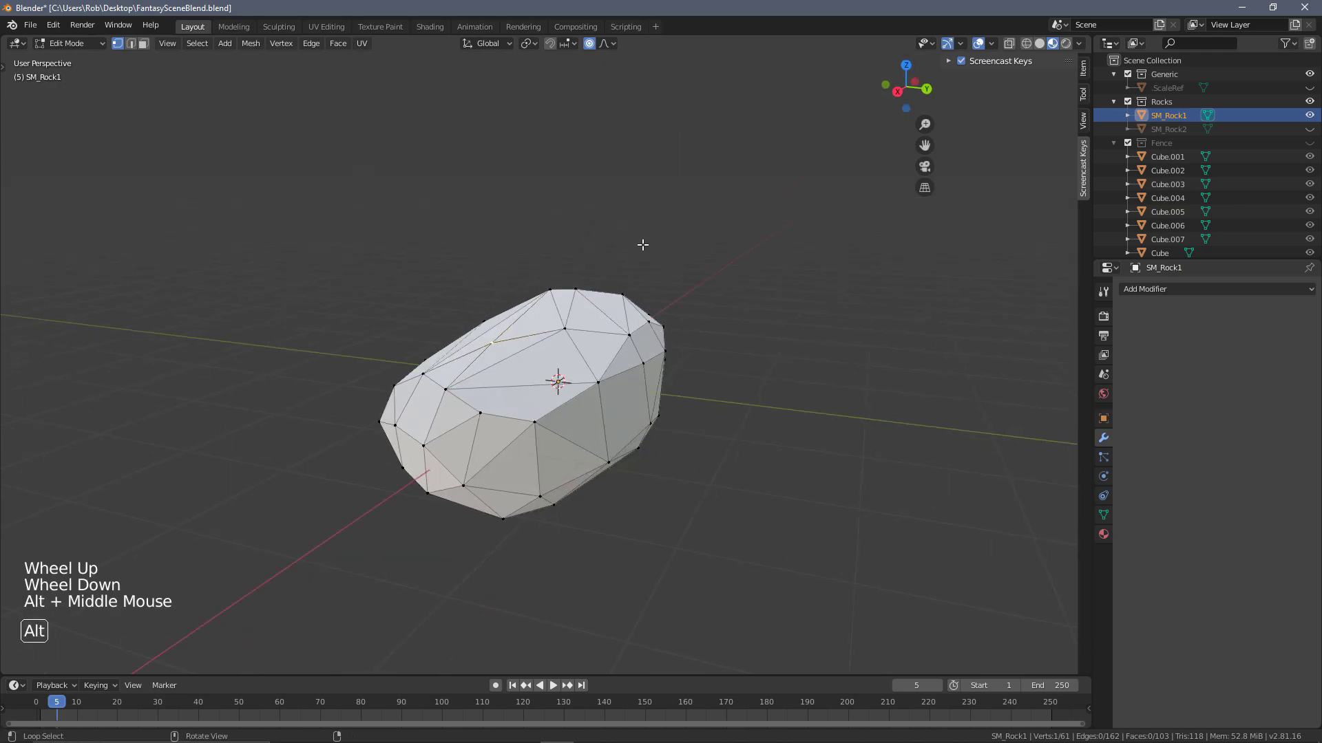
pyautogui.keyDown('alt'); pyautogui.moveTo(598, 331); pyautogui.dragTo(534, 210, button='middle'); pyautogui.keyUp('alt')
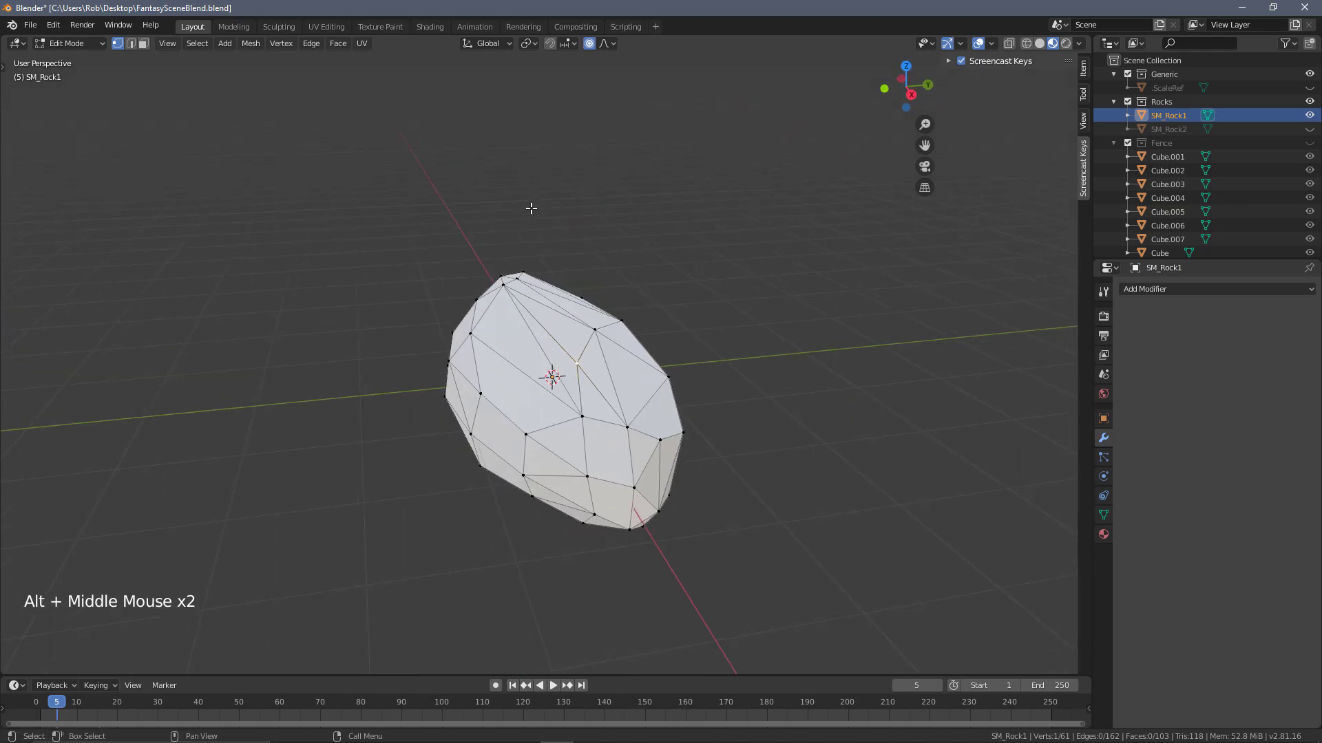
# Step: Switch to the UV Editing workspace, hiding the 3D view sidebars and showing the UV editor's properties
pyautogui.click(324, 31)
pyautogui.scroll(-2, 857, 196)
pyautogui.press('n')
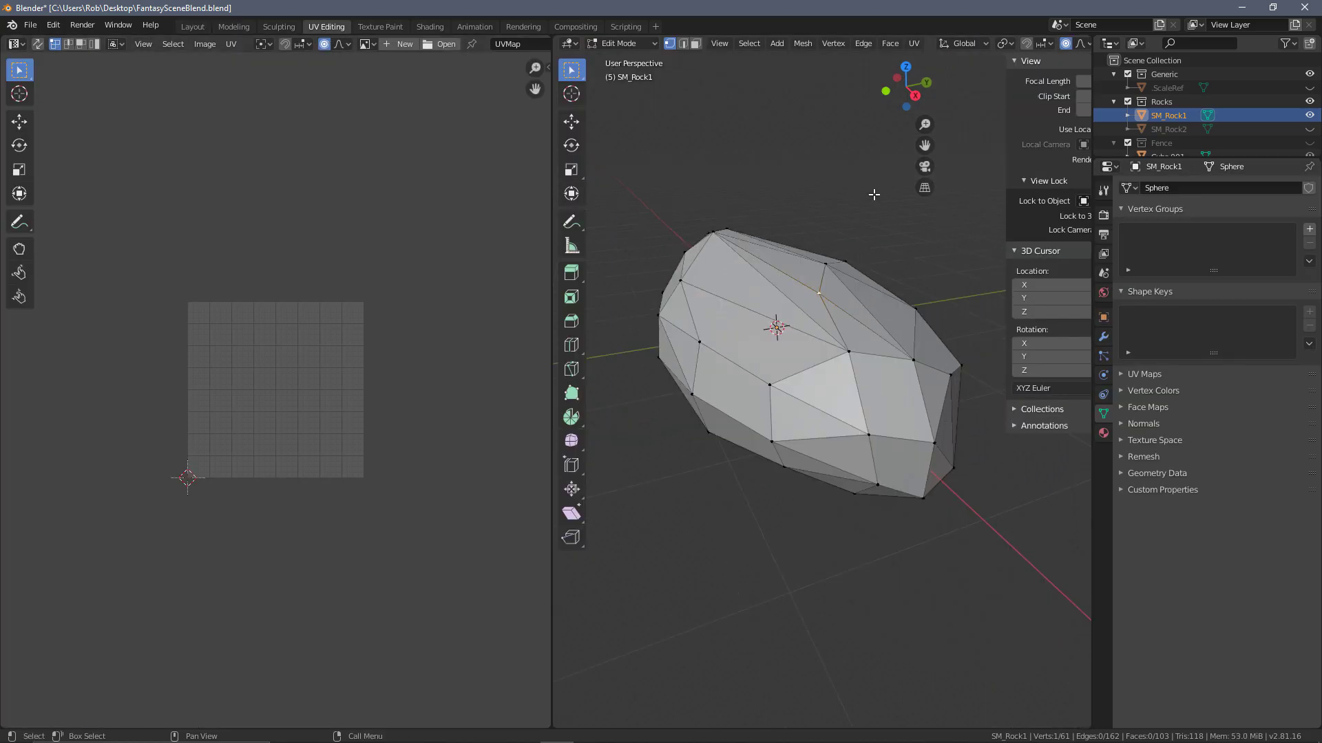
pyautogui.press('t')
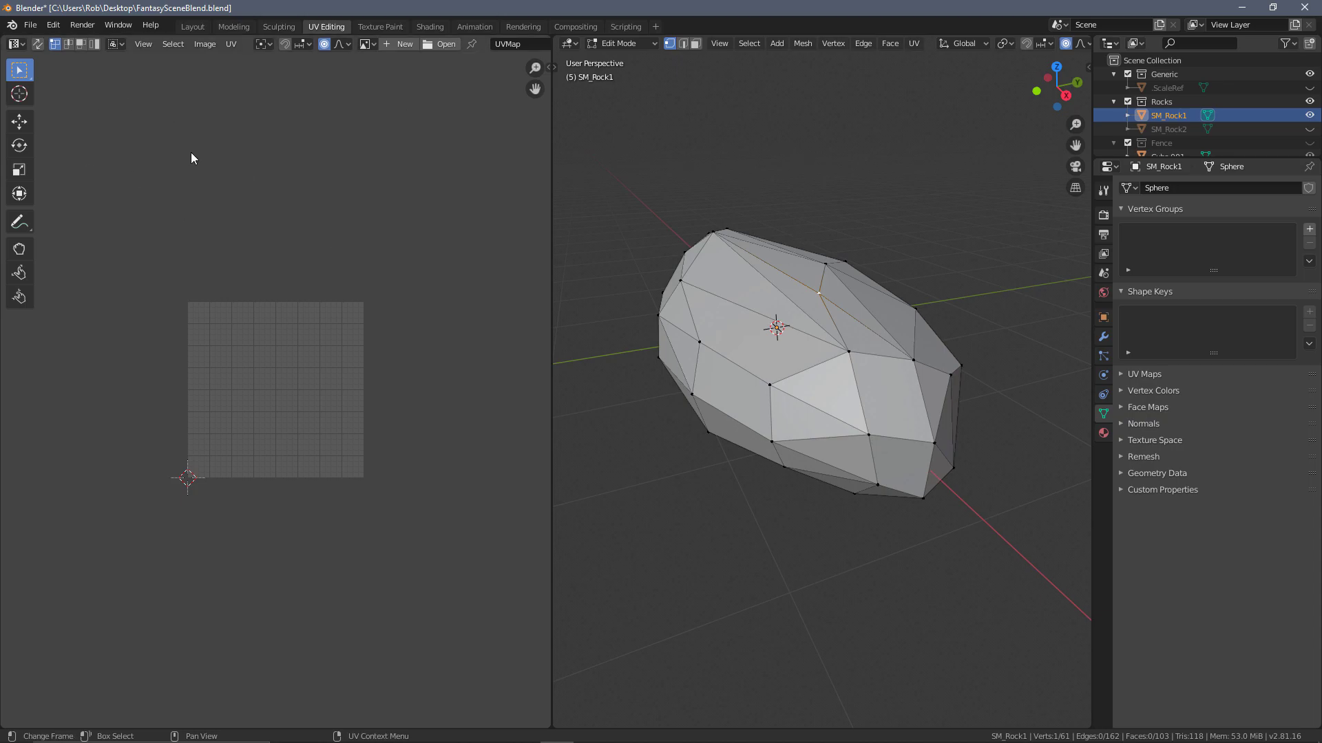
pyautogui.press('n')
pyautogui.press('t')
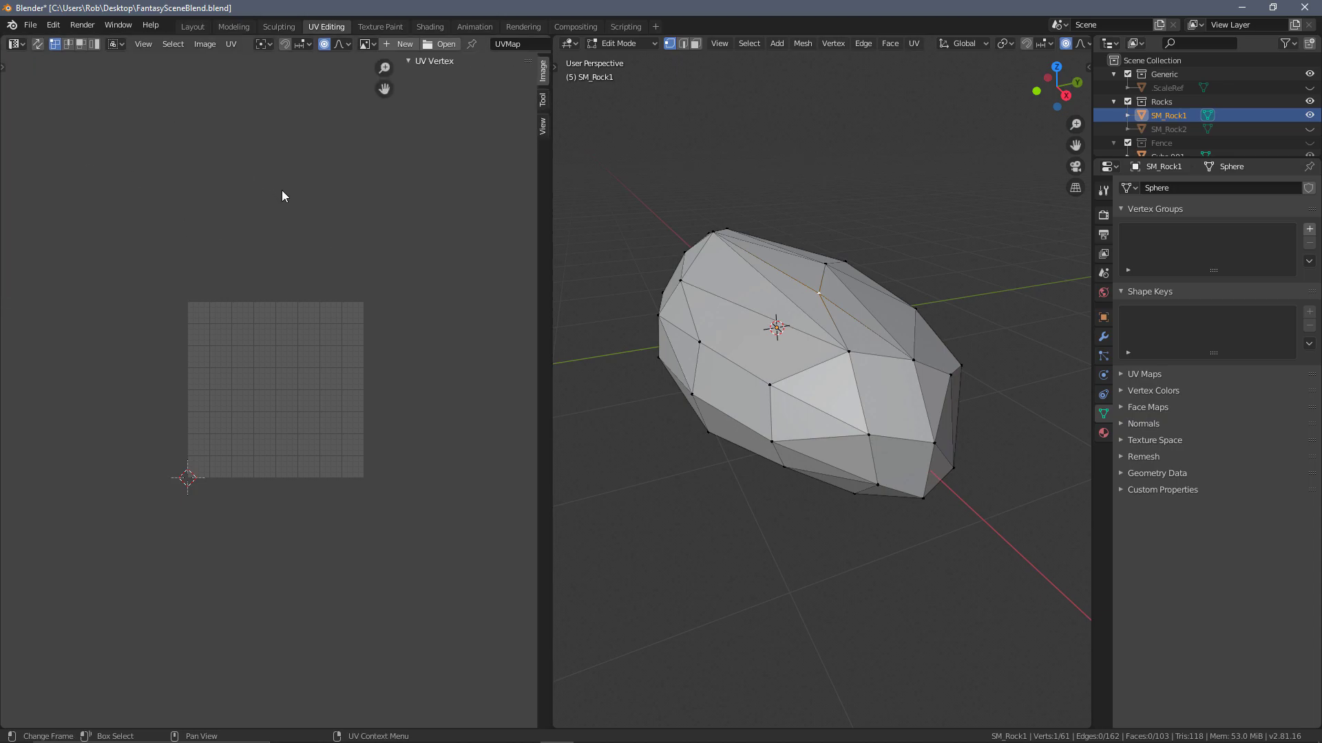
# Step: Select the entire SM_Rock1 mesh so its scattered triangle UV layout appears
pyautogui.scroll(-2, 289, 203)
pyautogui.scroll(1, 302, 399)
pyautogui.moveTo(792, 303); pyautogui.dragTo(892, 301, button='middle')
pyautogui.scroll(3, 892, 301)
pyautogui.scroll(-3, 826, 346)
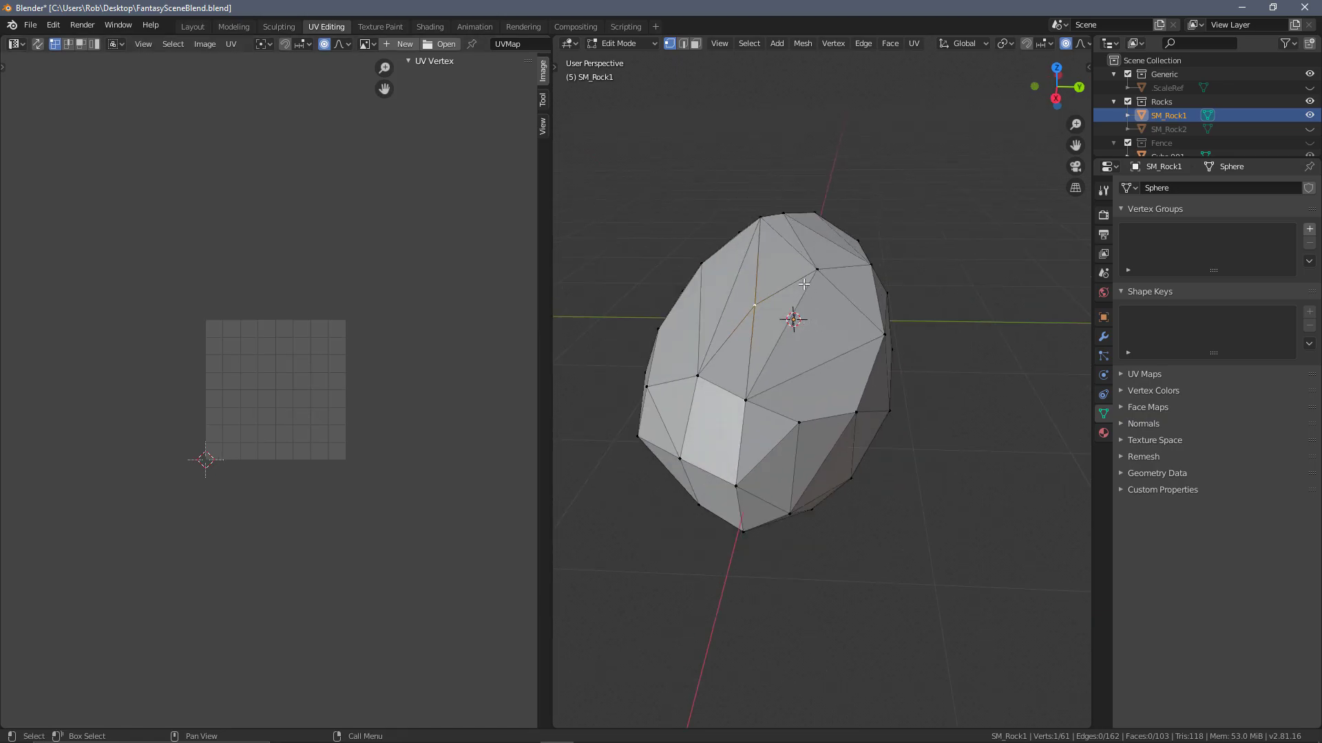
pyautogui.press('a')
pyautogui.scroll(4, 190, 398)
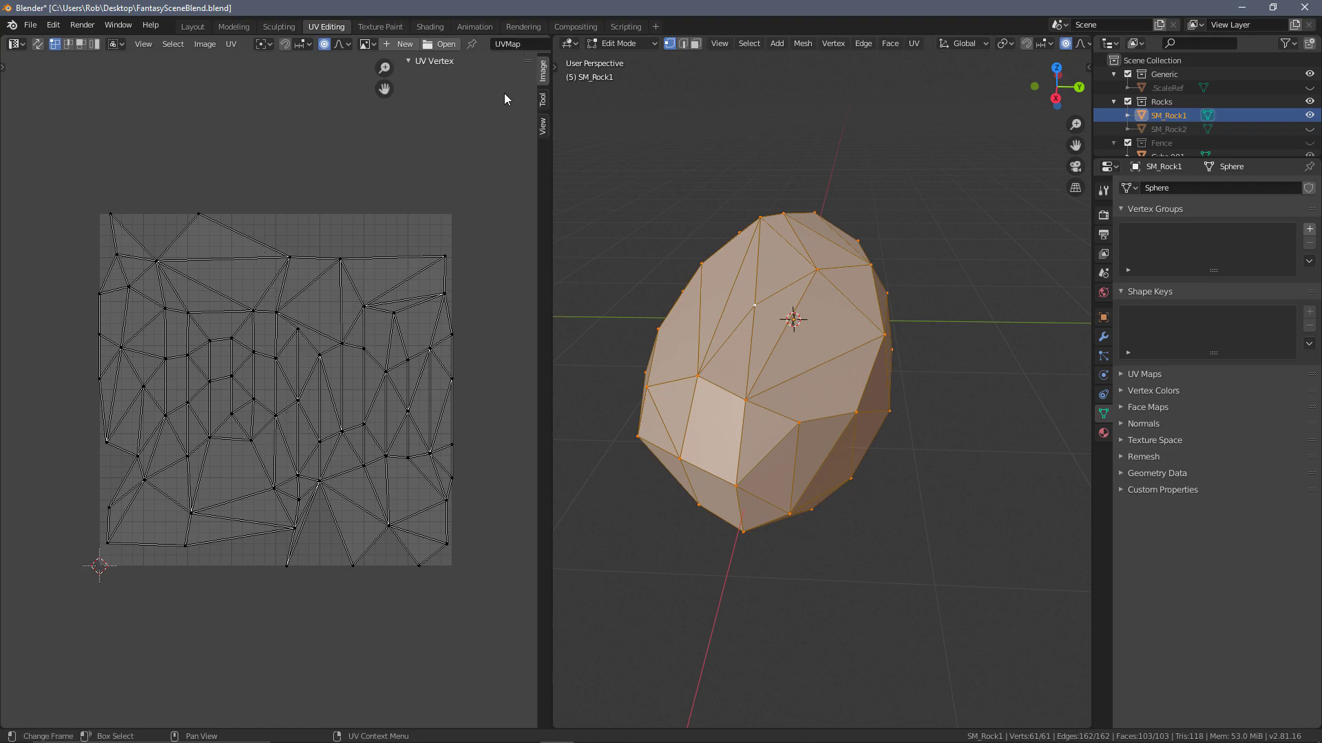
# Step: Turn on Stretching in the UV editor's View settings to colour faces by angle distortion
pyautogui.click(422, 61)
pyautogui.click(542, 127)
pyautogui.click(440, 193)
pyautogui.click(435, 192)
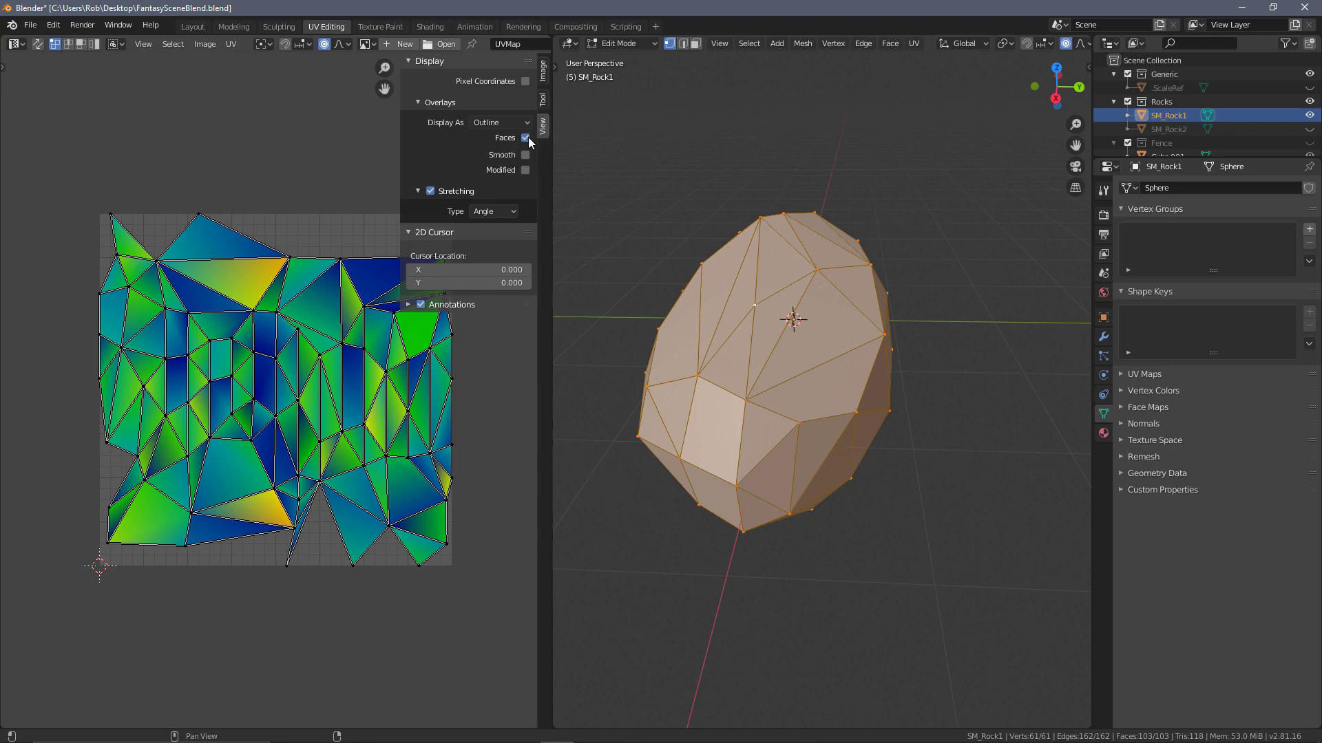
# Step: Bring up Smart UV Project from the U unwrap menu (Angle Limit 66, Island Margin 0)
pyautogui.moveTo(245, 290); pyautogui.dragTo(215, 279, button='middle')
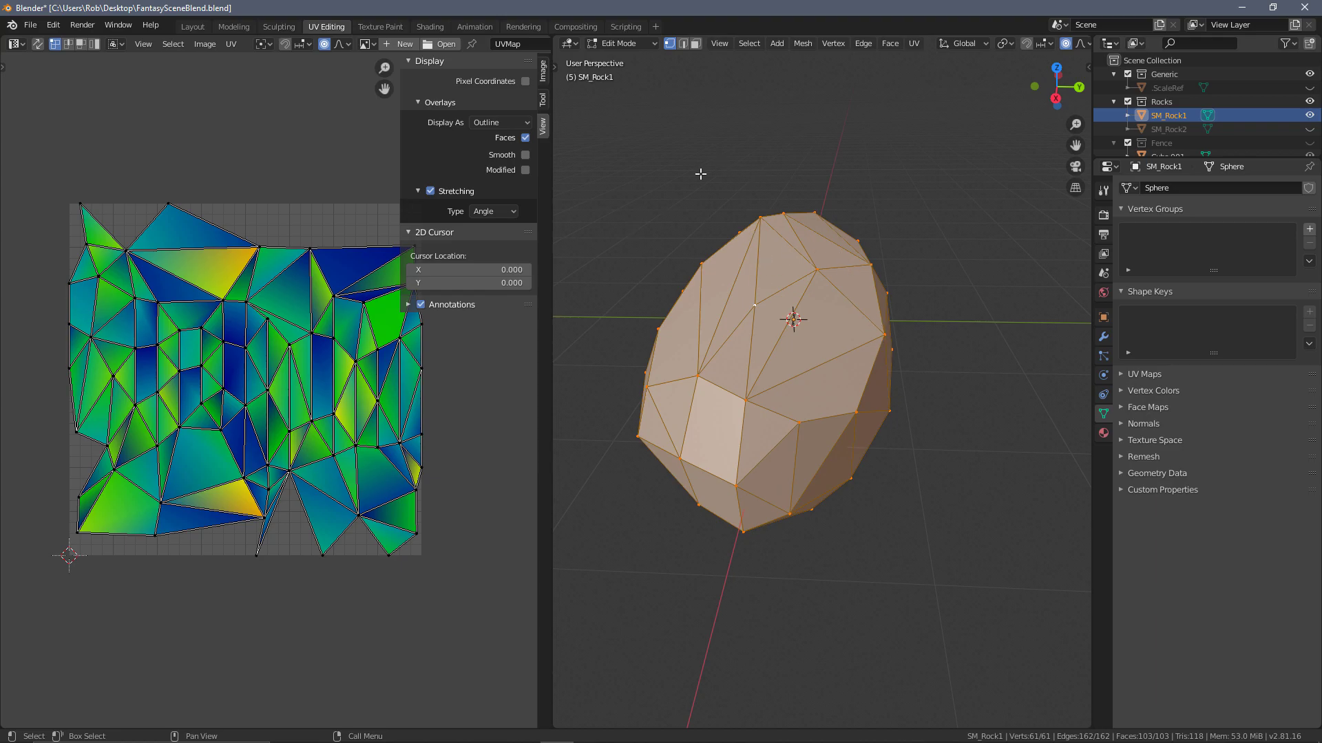
pyautogui.press('u')
pyautogui.click(813, 269)
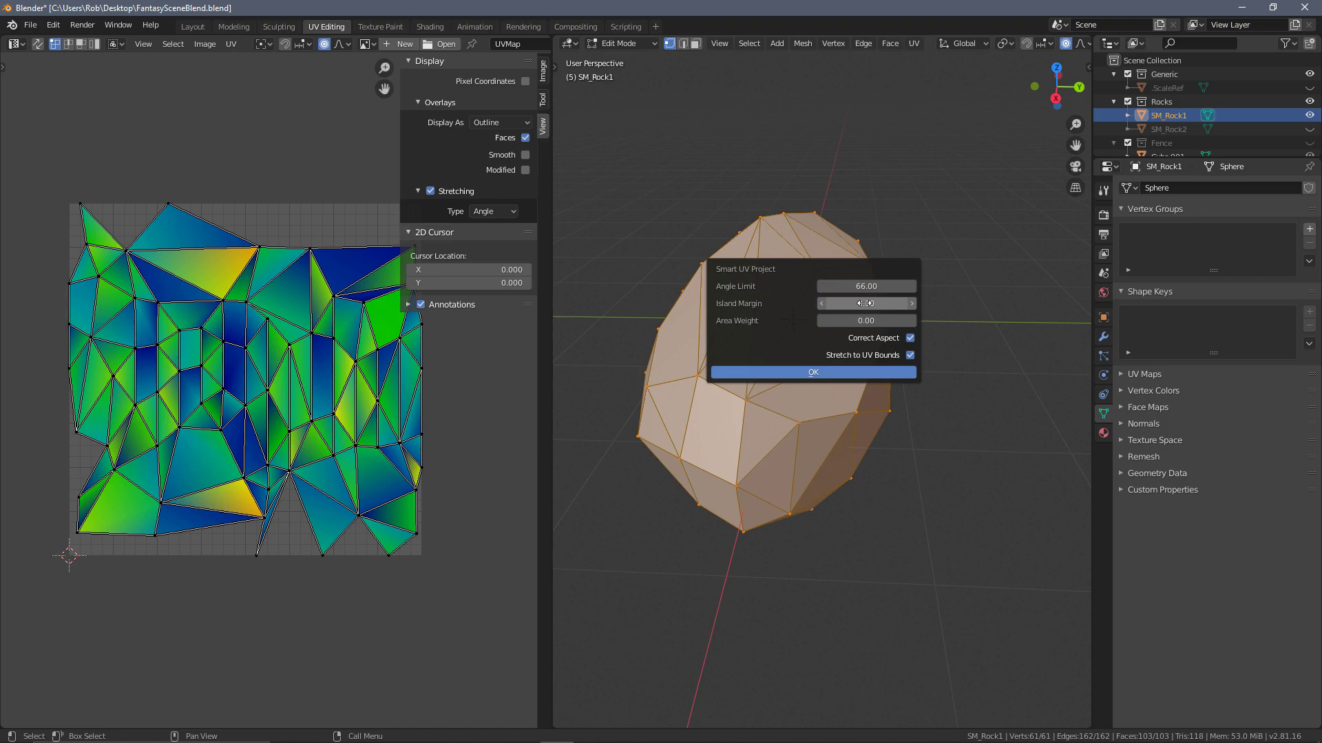
# Step: Apply Smart UV Project and inspect the new low-stretch islands in the UV grid and 3D view
pyautogui.click(841, 378)
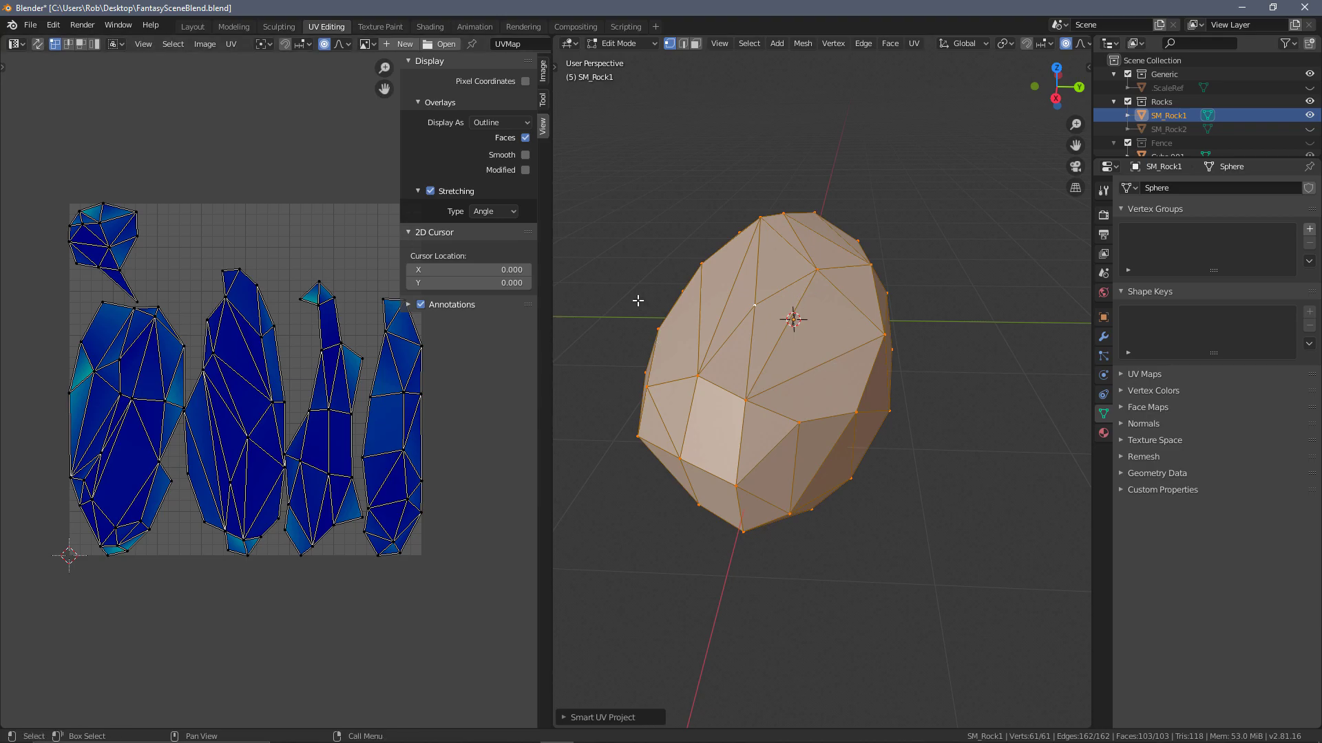
pyautogui.scroll(3, 195, 213)
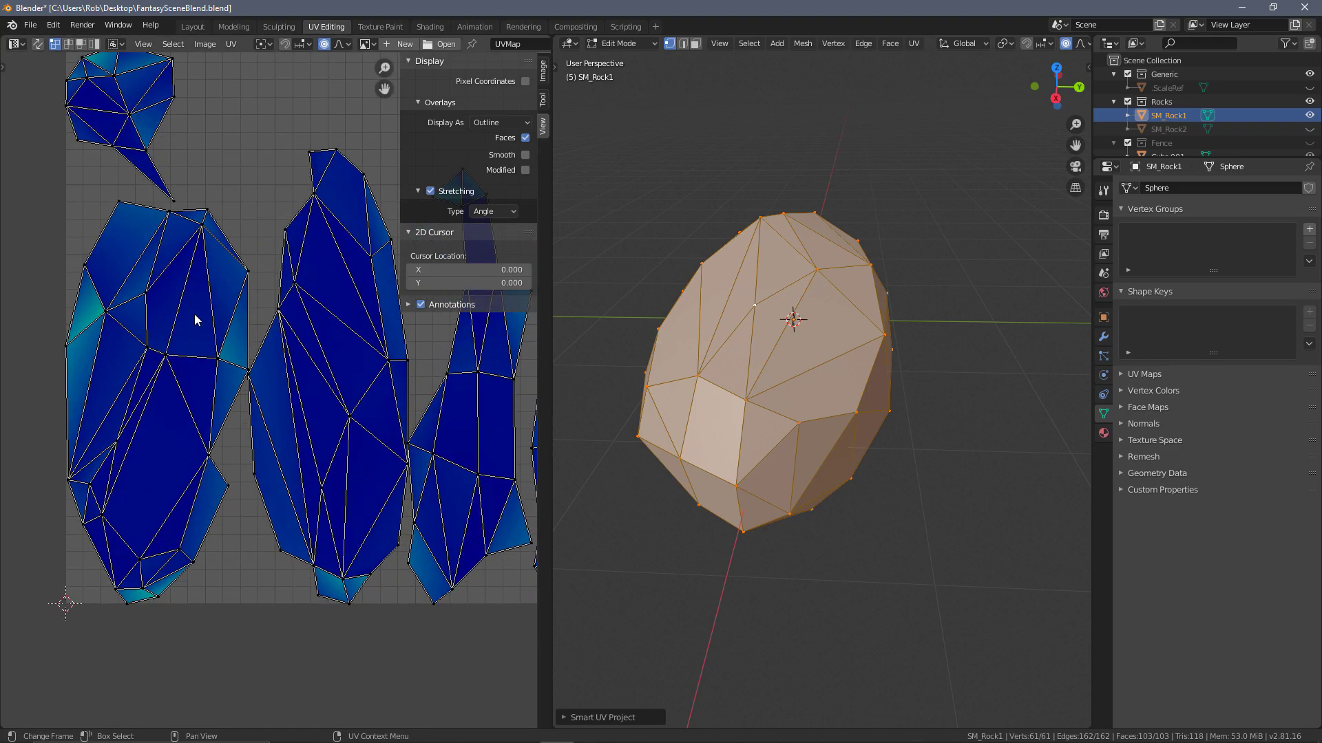
pyautogui.scroll(-3, 192, 330)
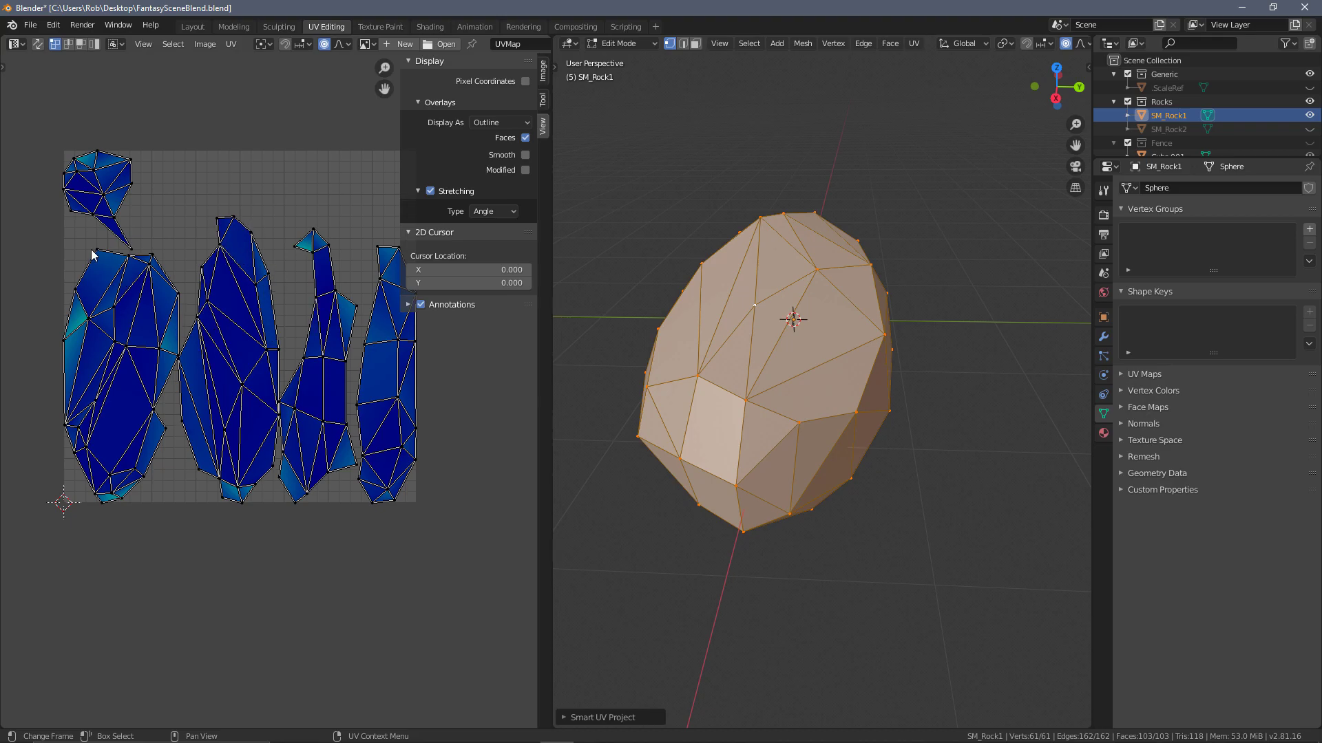
pyautogui.moveTo(256, 325); pyautogui.dragTo(245, 295, button='middle')
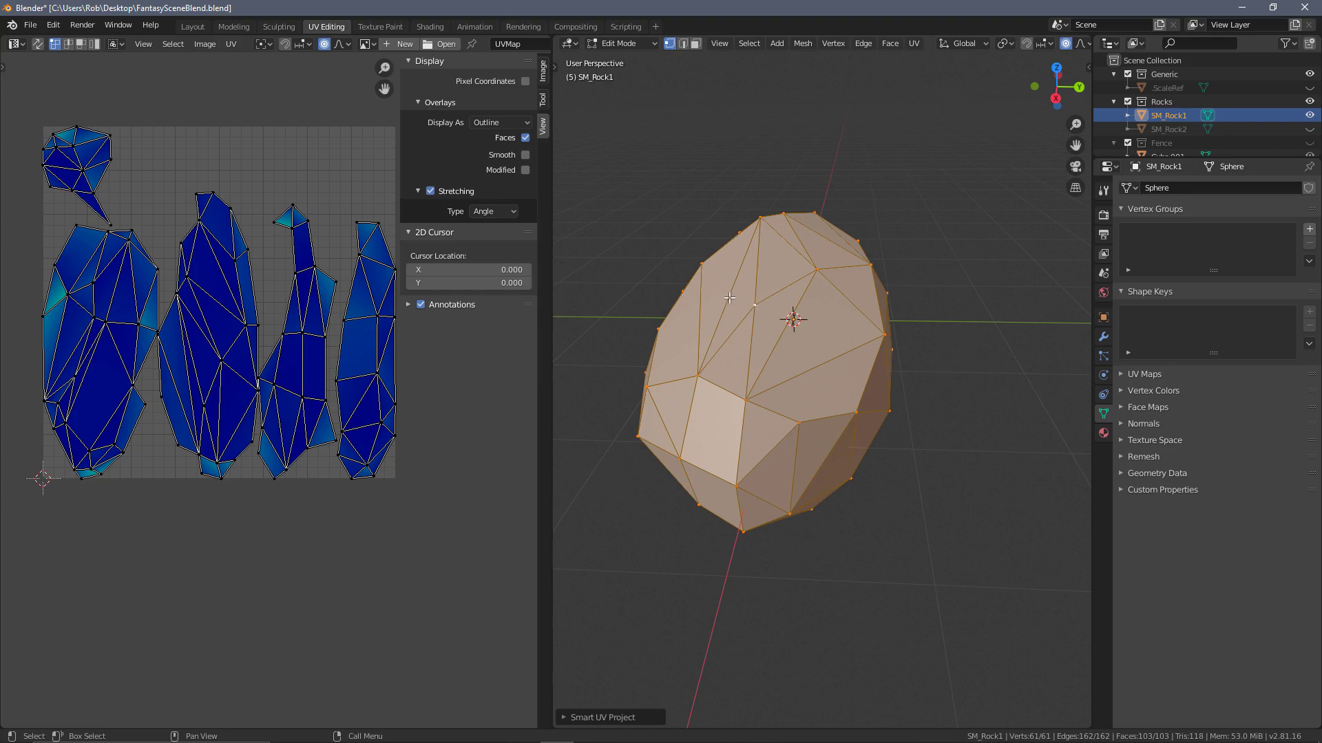
pyautogui.moveTo(788, 349); pyautogui.dragTo(772, 308, button='middle')
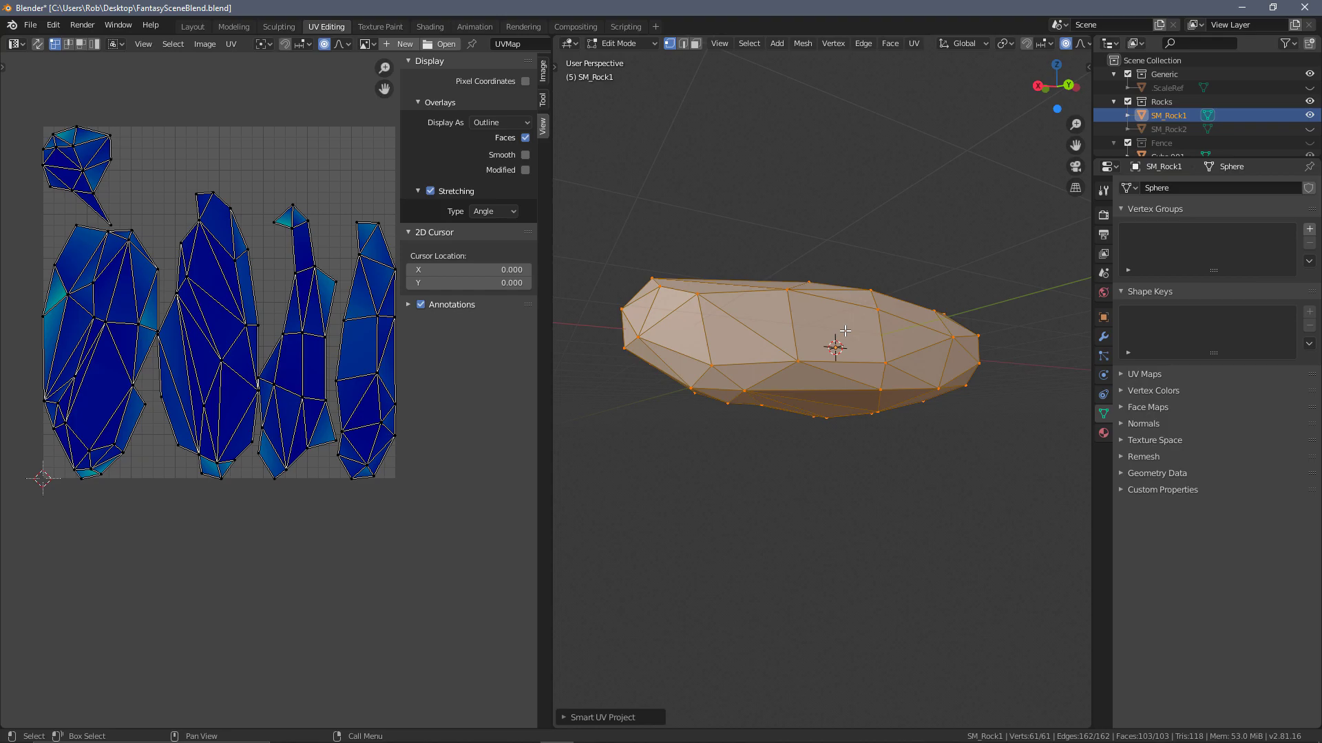
pyautogui.moveTo(833, 325); pyautogui.dragTo(868, 283, button='middle')
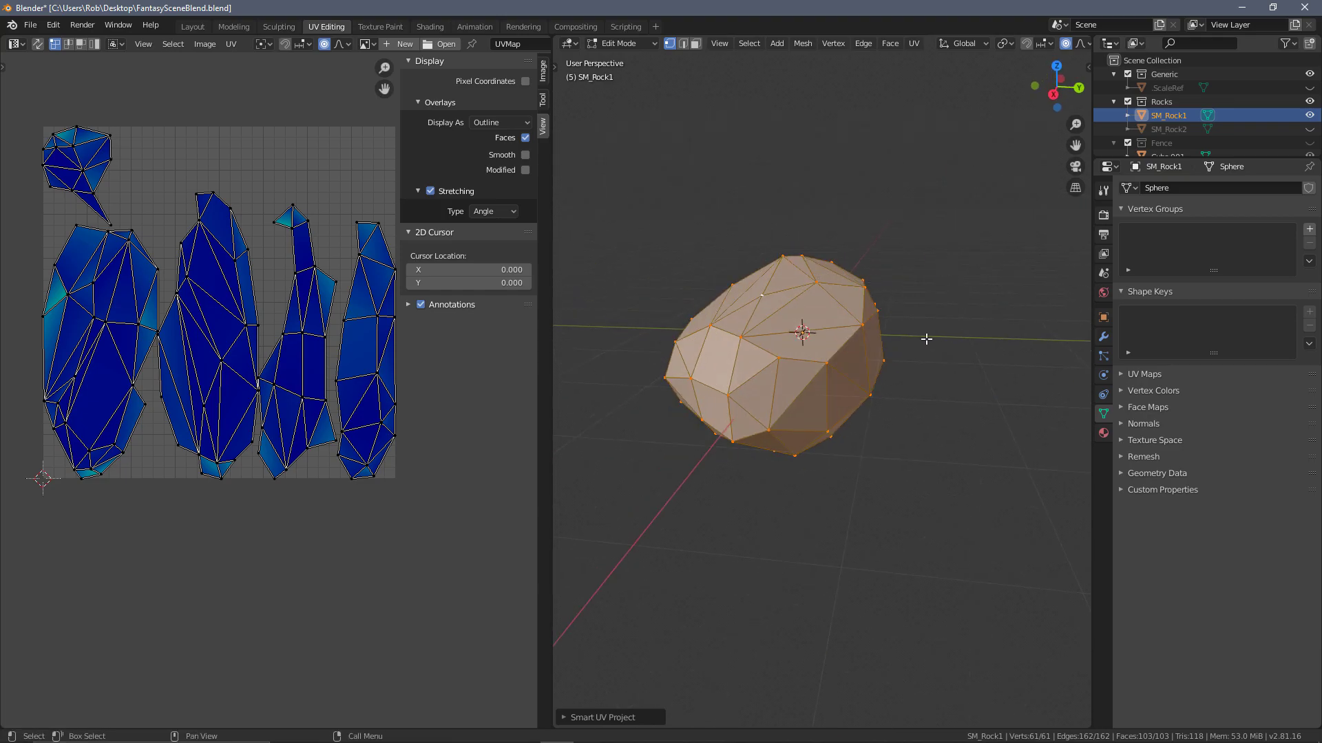
pyautogui.moveTo(870, 304); pyautogui.dragTo(792, 247, button='middle')
pyautogui.click(544, 71)
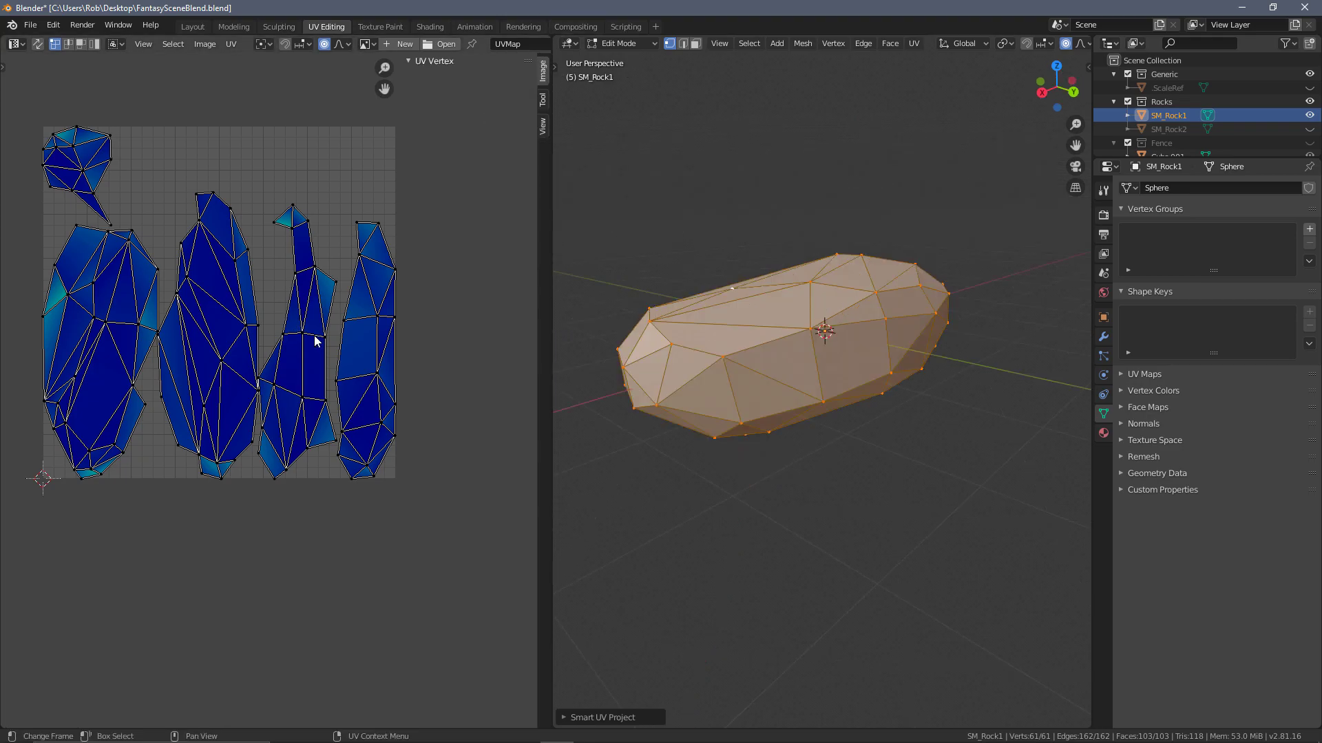
pyautogui.moveTo(833, 355); pyautogui.dragTo(791, 333, button='middle')
# Step: Switch to edge select mode and pick the first few edges along the rock's base
pyautogui.press('2')
pyautogui.click(821, 378)
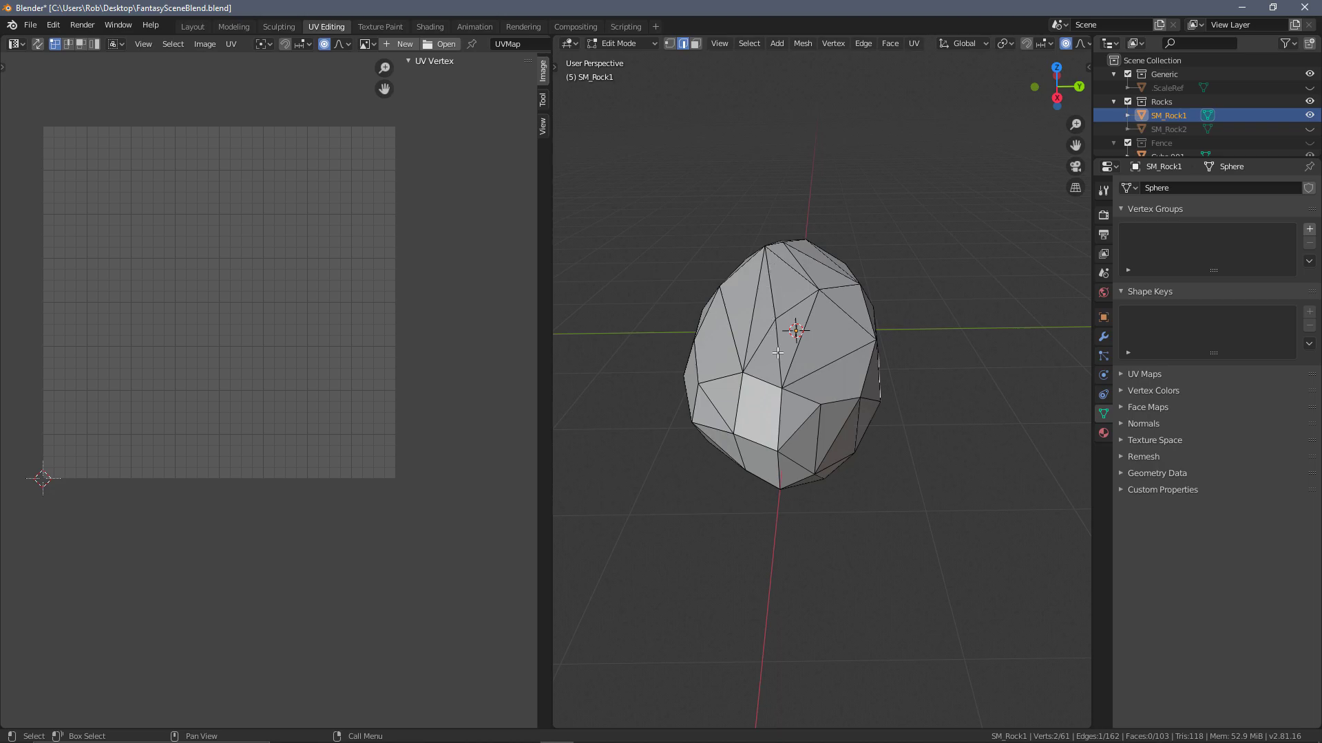
pyautogui.moveTo(784, 493); pyautogui.dragTo(794, 338, button='middle')
pyautogui.moveTo(830, 405); pyautogui.dragTo(617, 364, button='middle')
pyautogui.moveTo(722, 370); pyautogui.dragTo(908, 386, button='middle')
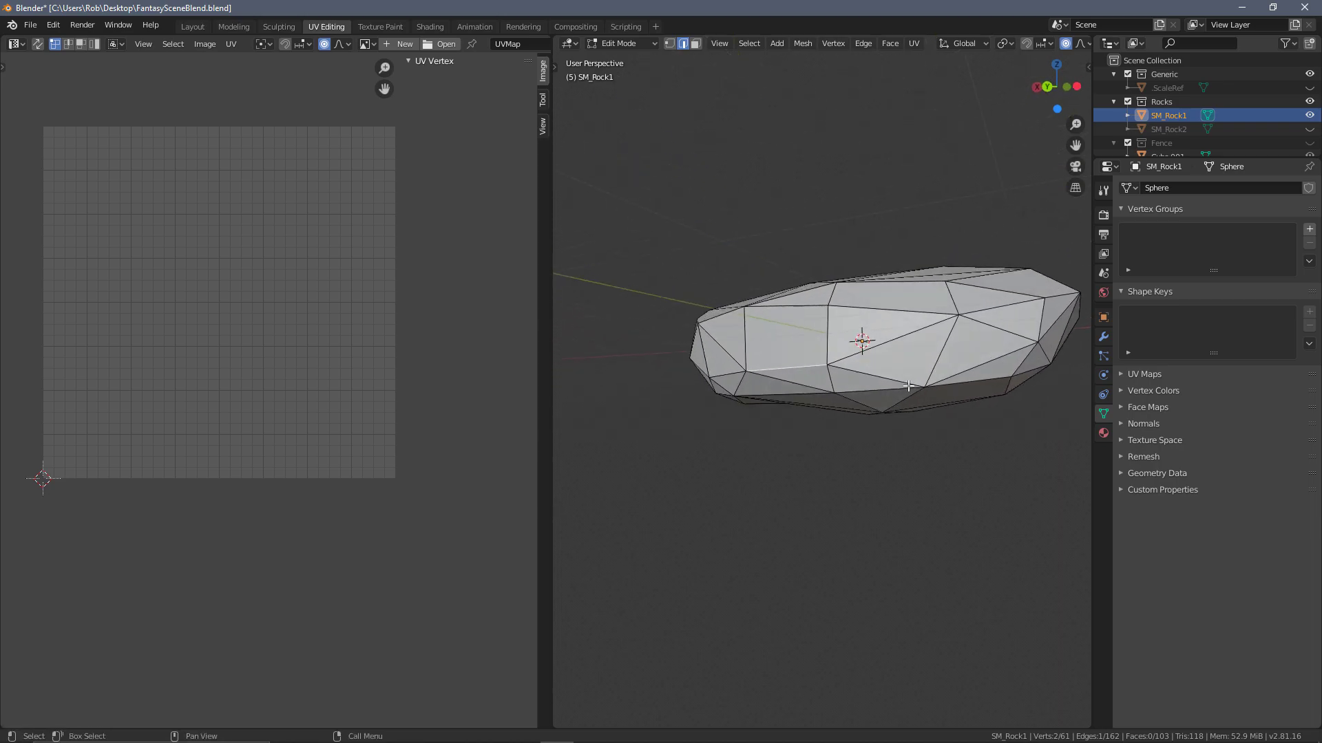
pyautogui.keyDown('shift'); pyautogui.click(876, 373); pyautogui.keyUp('shift')
pyautogui.moveTo(955, 376); pyautogui.dragTo(860, 378, button='middle')
pyautogui.keyDown('shift'); pyautogui.click(730, 379); pyautogui.keyUp('shift')
pyautogui.moveTo(730, 378); pyautogui.dragTo(776, 368, button='middle')
# Step: Extend the selection by shortest path until a 15-edge loop circles the rock
pyautogui.keyDown('ctrl'); pyautogui.click(969, 339); pyautogui.keyUp('ctrl')
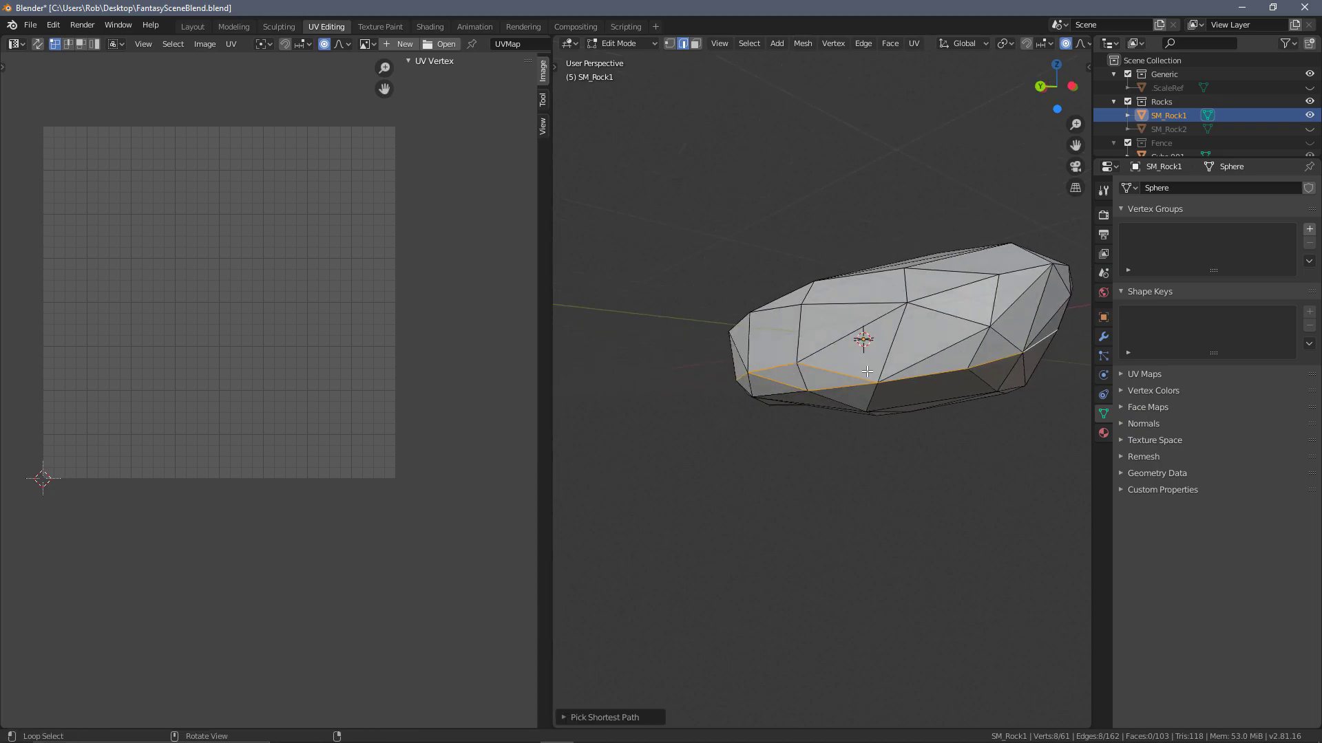
pyautogui.moveTo(915, 383); pyautogui.dragTo(805, 340, button='middle')
pyautogui.keyDown('shift'); pyautogui.click(783, 328); pyautogui.keyUp('shift')
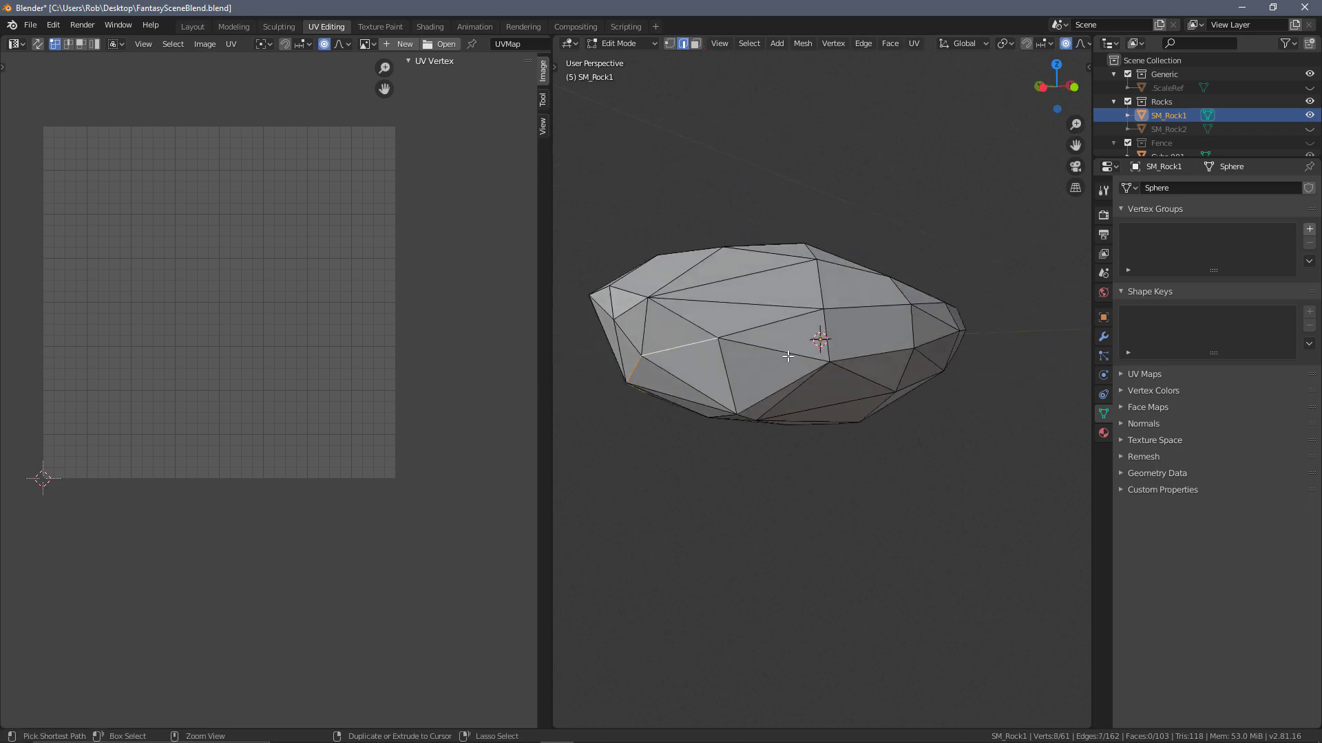
pyautogui.moveTo(785, 356); pyautogui.dragTo(727, 342, button='middle')
pyautogui.keyDown('ctrl'); pyautogui.click(866, 344); pyautogui.keyUp('ctrl')
pyautogui.moveTo(865, 344); pyautogui.dragTo(783, 356, button='middle')
pyautogui.moveTo(895, 354); pyautogui.dragTo(837, 360, button='middle')
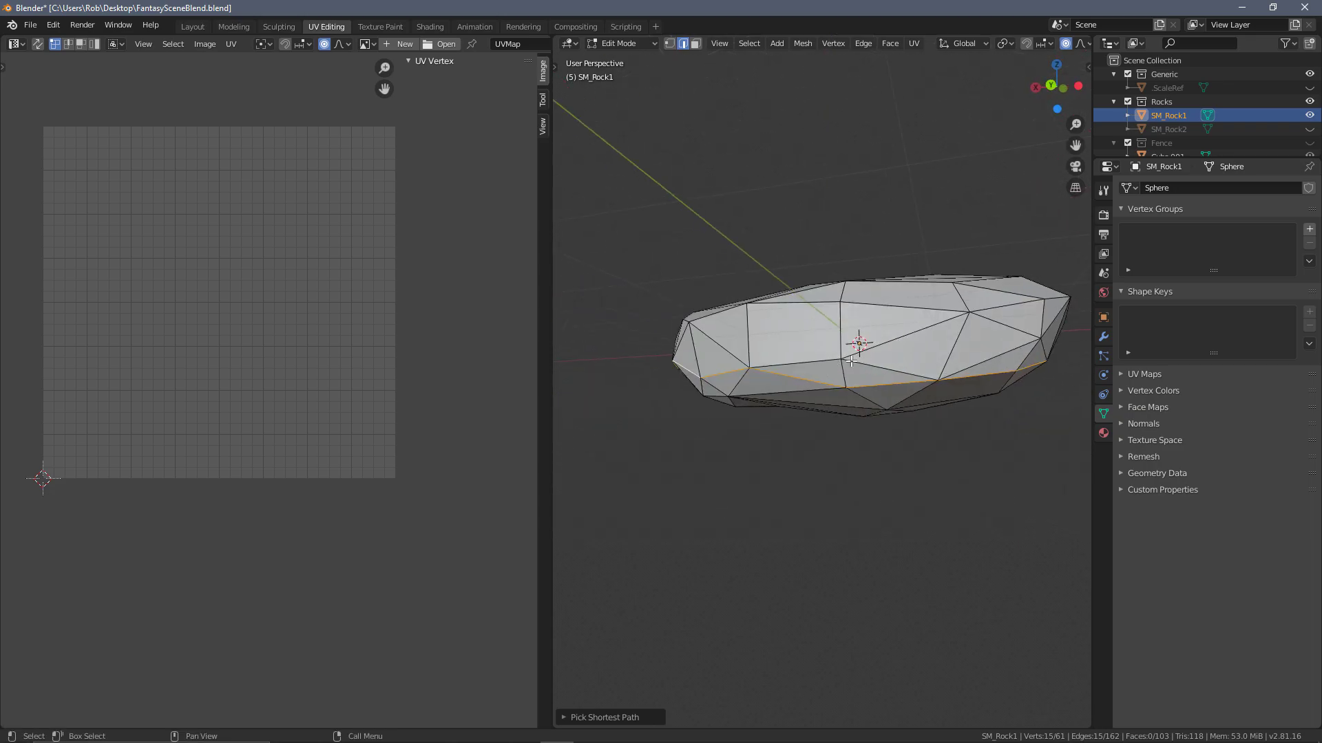
pyautogui.moveTo(948, 353); pyautogui.dragTo(817, 275, button='middle')
pyautogui.moveTo(948, 296); pyautogui.dragTo(777, 315, button='middle')
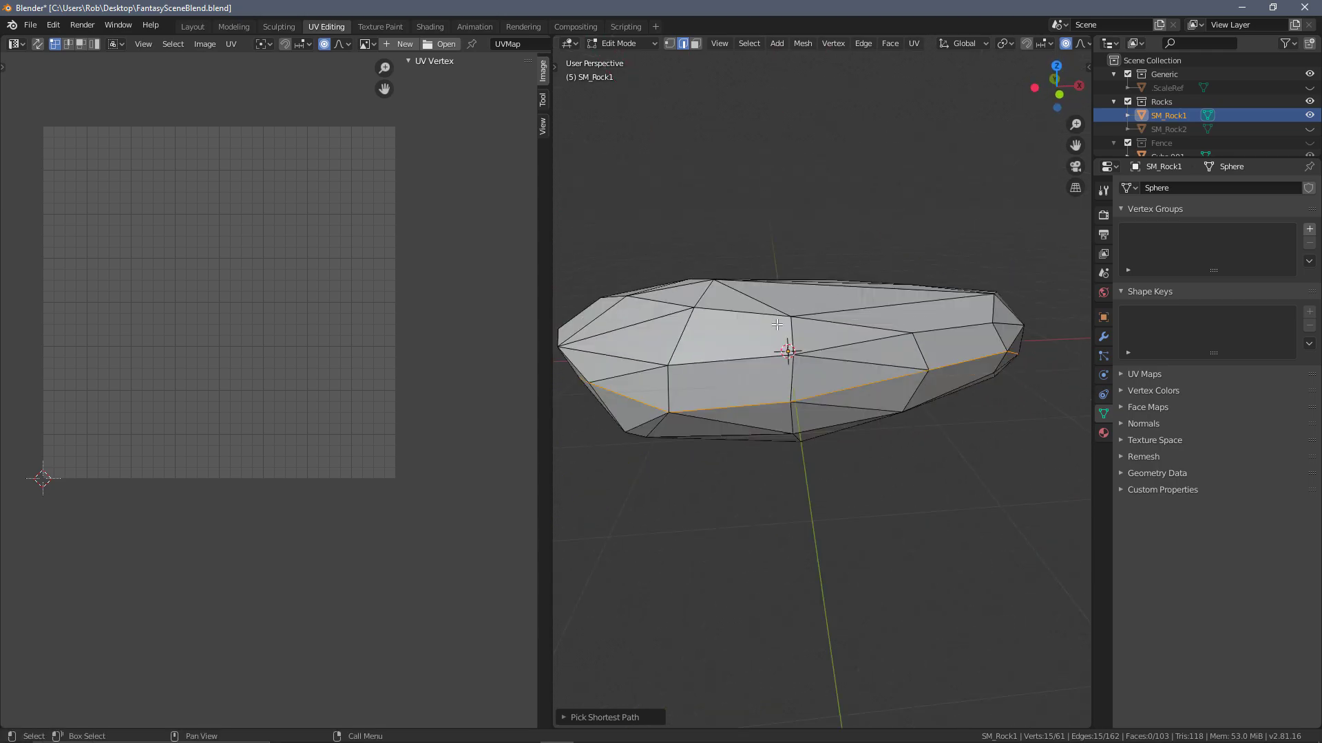
# Step: Mark the selected base loop as a seam from the Ctrl+E Edge menu, showing it red
pyautogui.hotkey('ctrl', 'e')
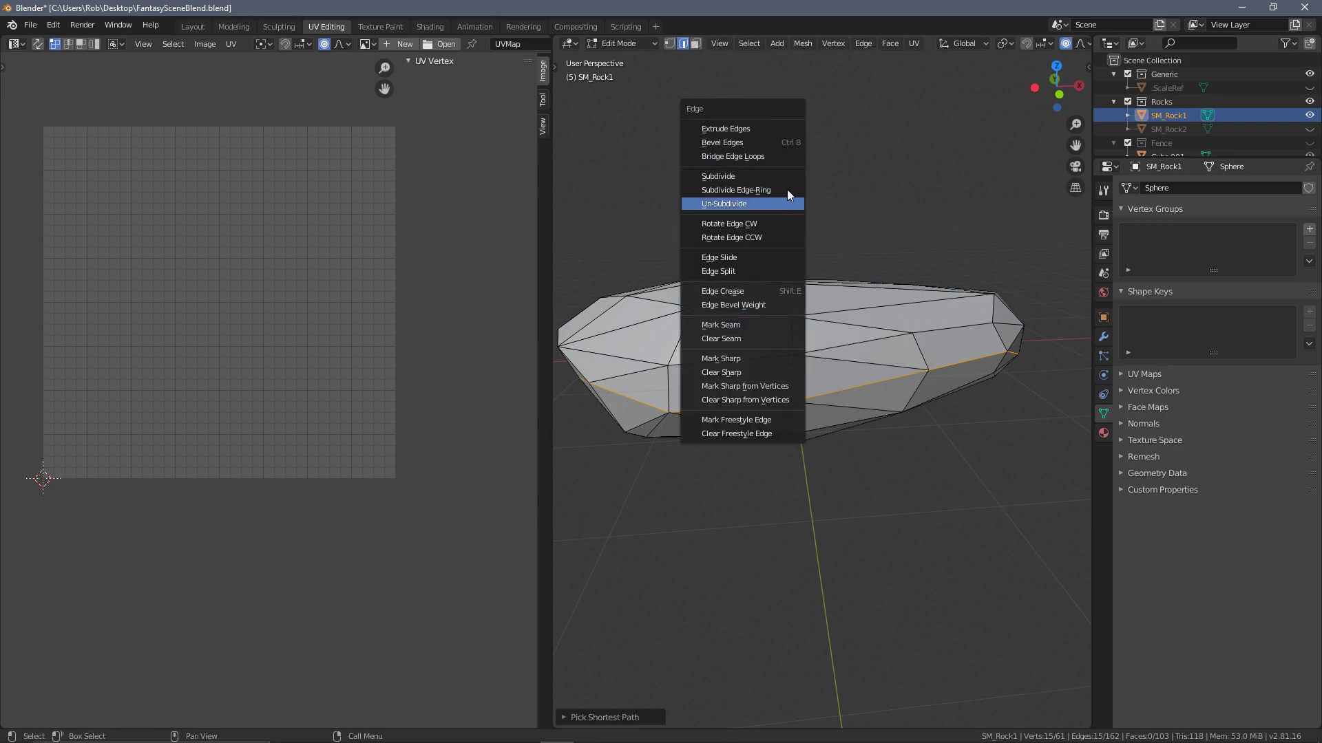
pyautogui.hotkey('ctrl', 'e')
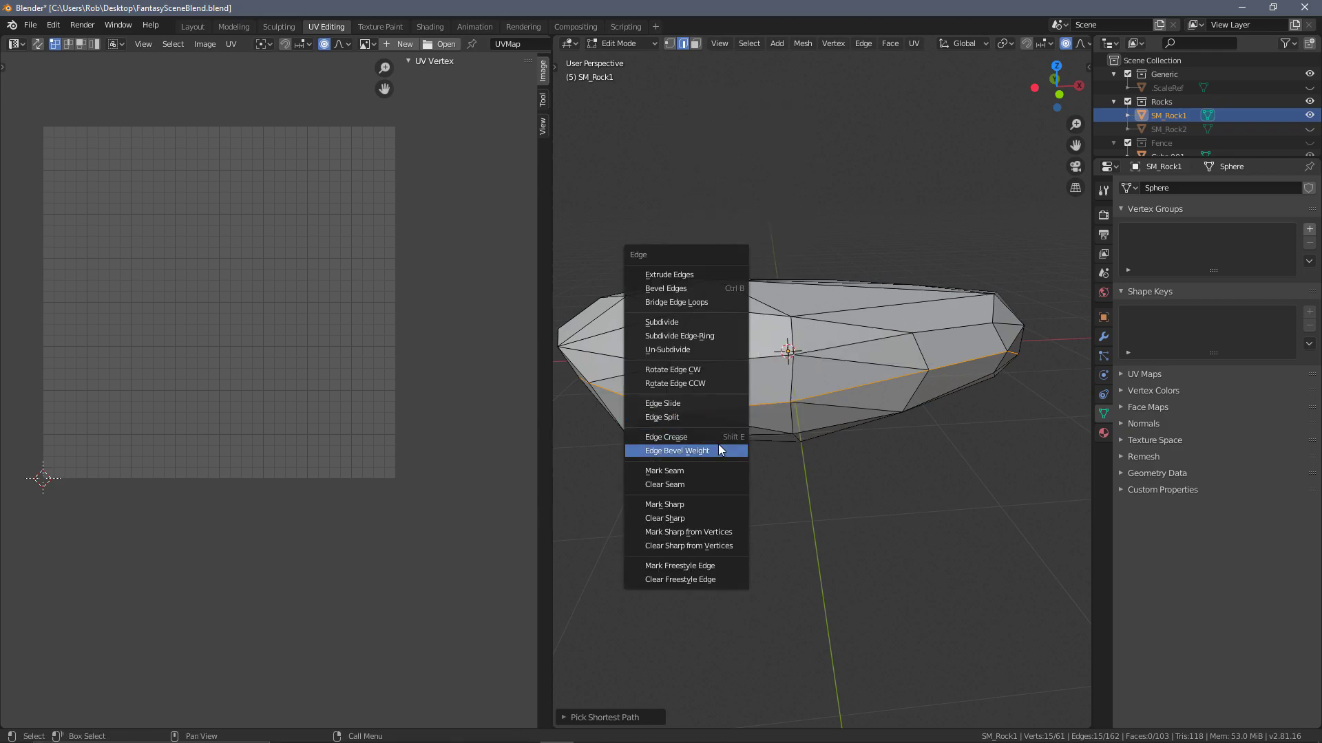
pyautogui.click(687, 473)
pyautogui.moveTo(688, 473); pyautogui.dragTo(855, 432, button='middle')
pyautogui.keyDown('alt'); pyautogui.click(855, 431); pyautogui.keyUp('alt')
pyautogui.keyDown('alt'); pyautogui.moveTo(944, 431); pyautogui.dragTo(837, 417, button='middle'); pyautogui.keyUp('alt')
pyautogui.keyDown('alt'); pyautogui.moveTo(733, 331); pyautogui.dragTo(630, 325, button='middle'); pyautogui.keyUp('alt')
pyautogui.moveTo(853, 375); pyautogui.dragTo(964, 322, button='middle')
pyautogui.moveTo(856, 363); pyautogui.dragTo(909, 369, button='middle')
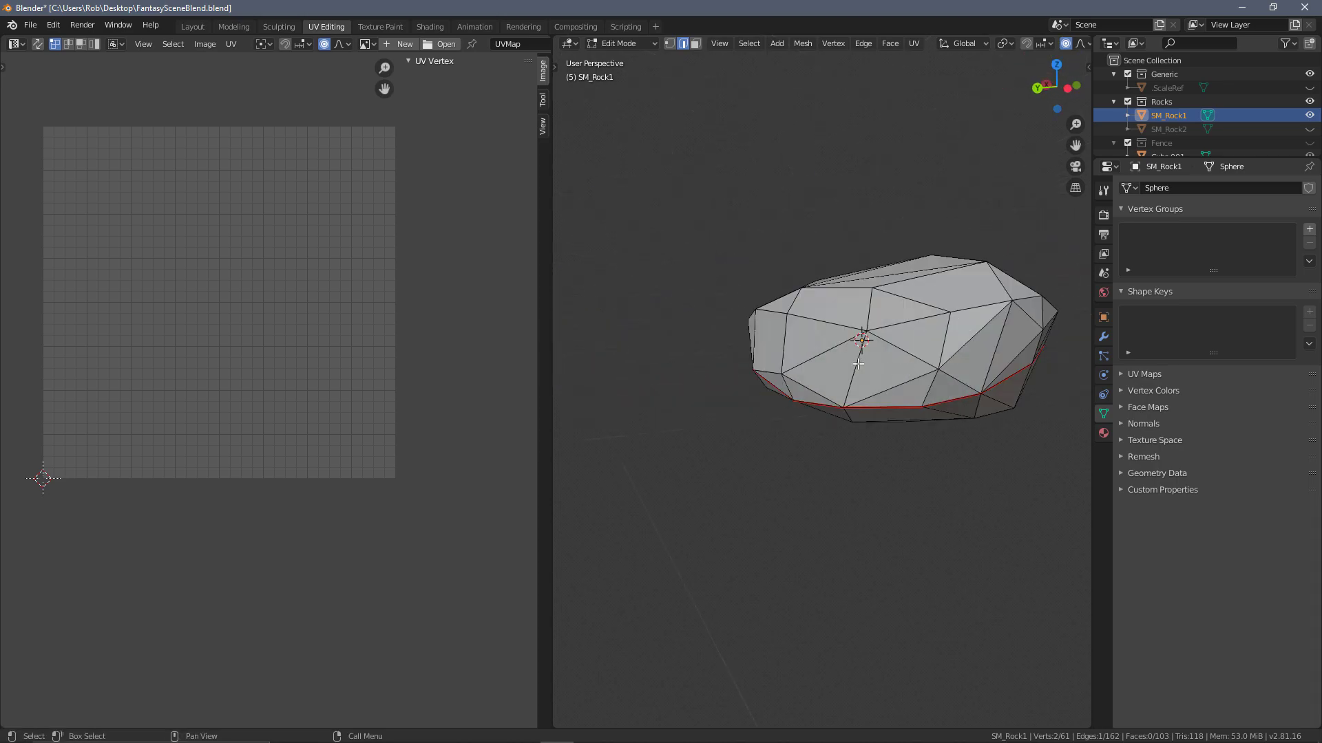
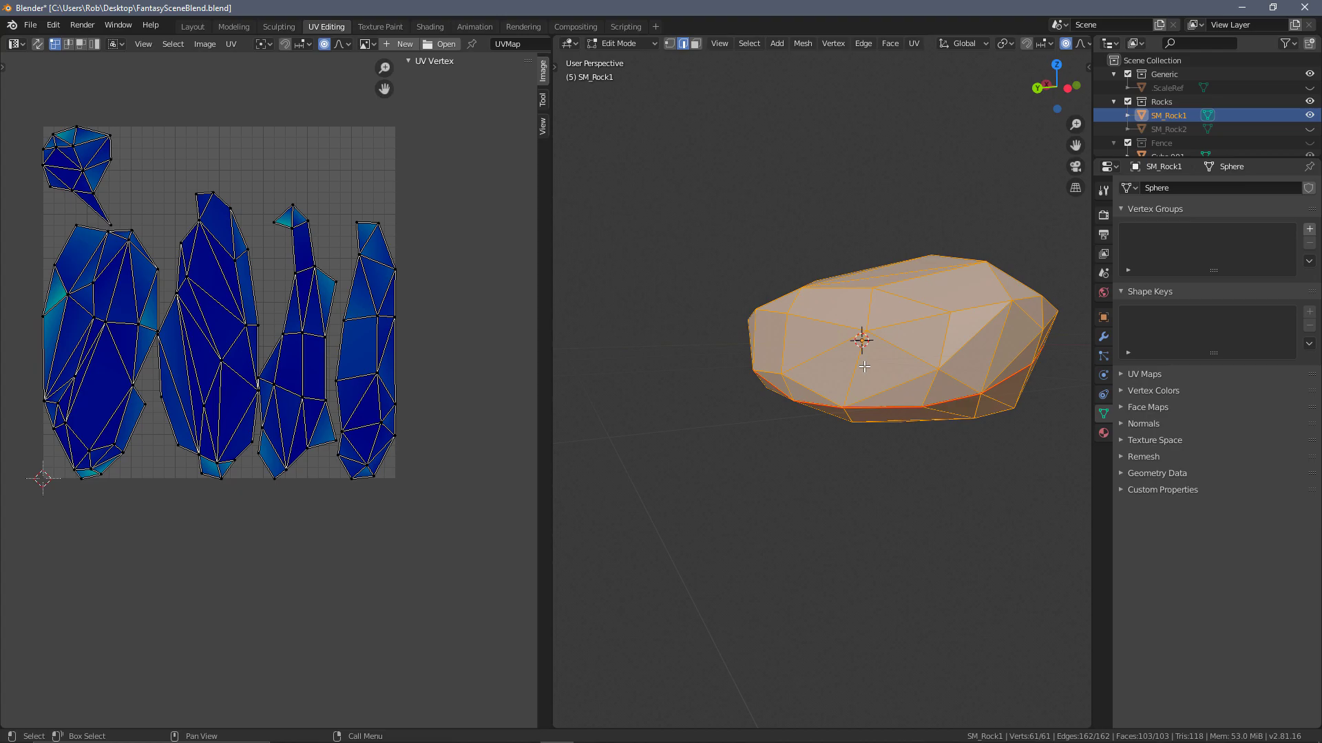
# Step: Bring up the UV Mapping menu for the fully selected SM_Rock1 mesh in the viewport
pyautogui.press('u')
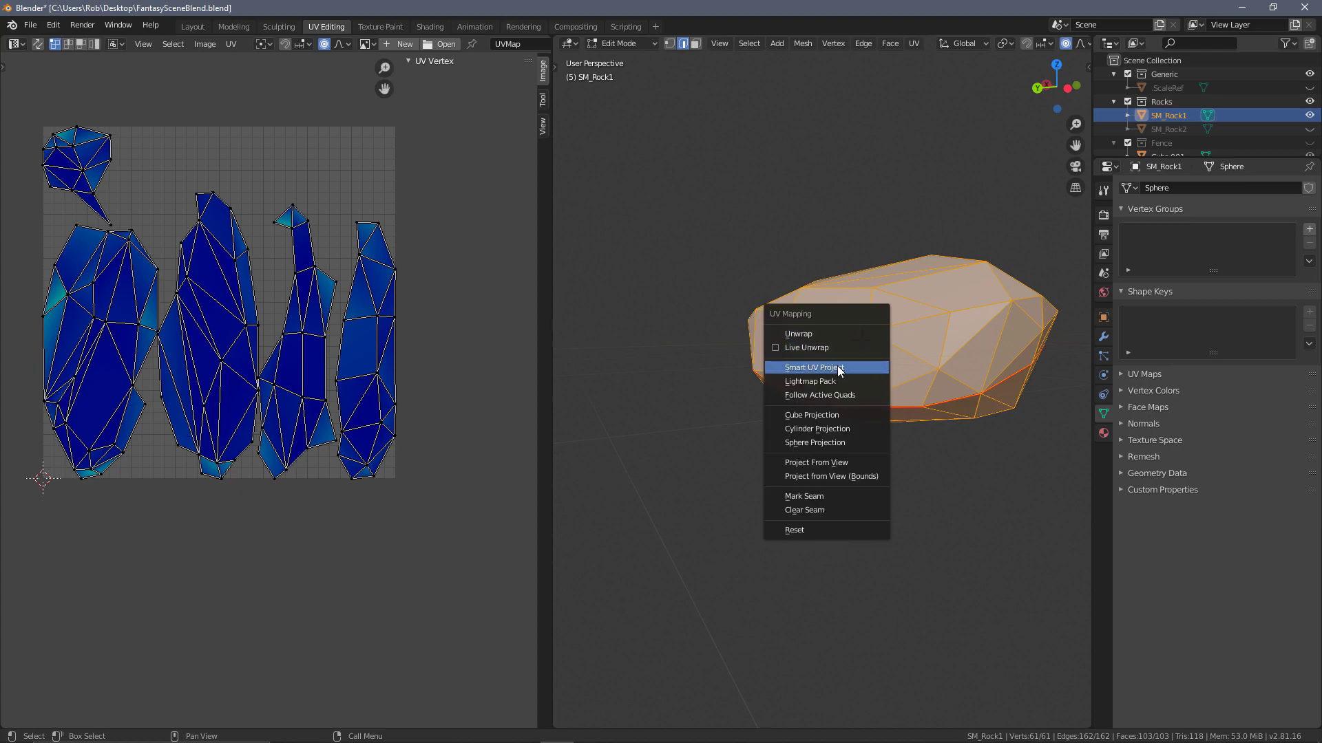
# Step: Unwrap SM_Rock1 into two large UV islands and zoom the UV editor in
pyautogui.click(819, 334)
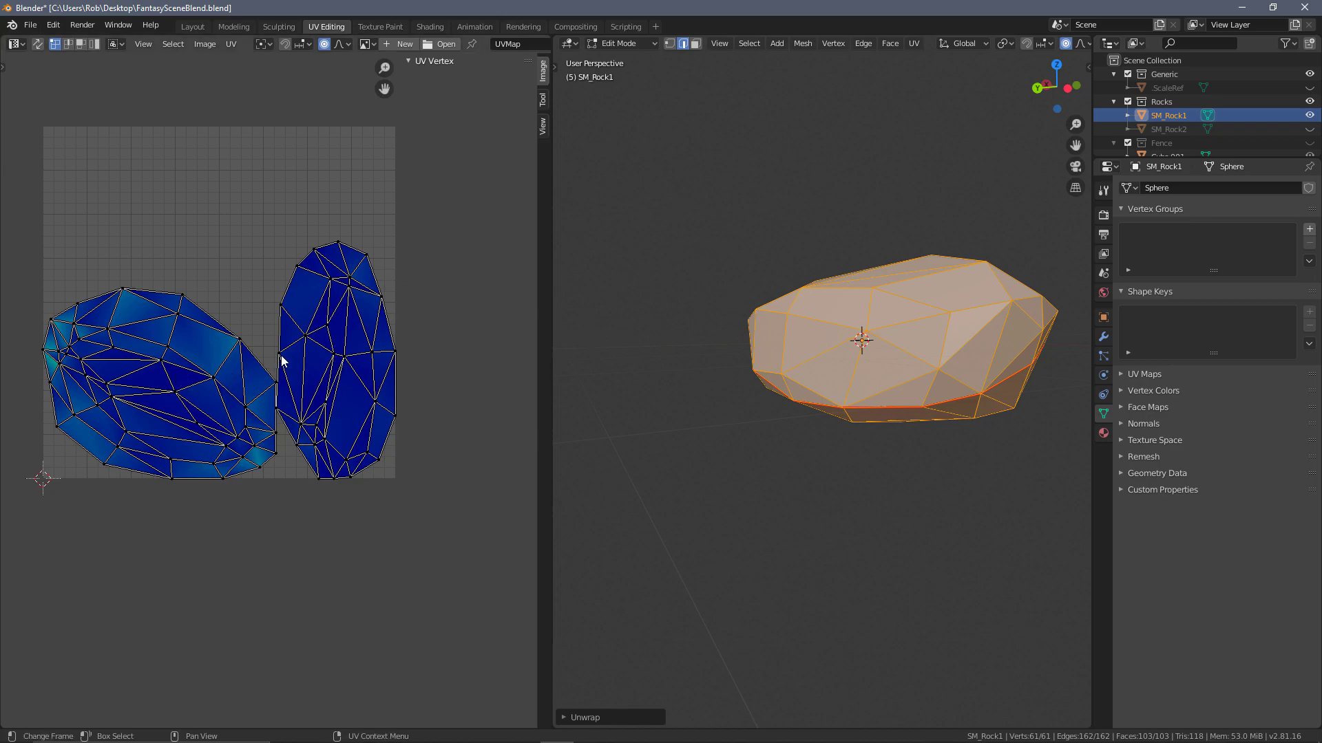
pyautogui.scroll(1, 289, 368)
pyautogui.scroll(-2, 319, 376)
pyautogui.scroll(3, 234, 369)
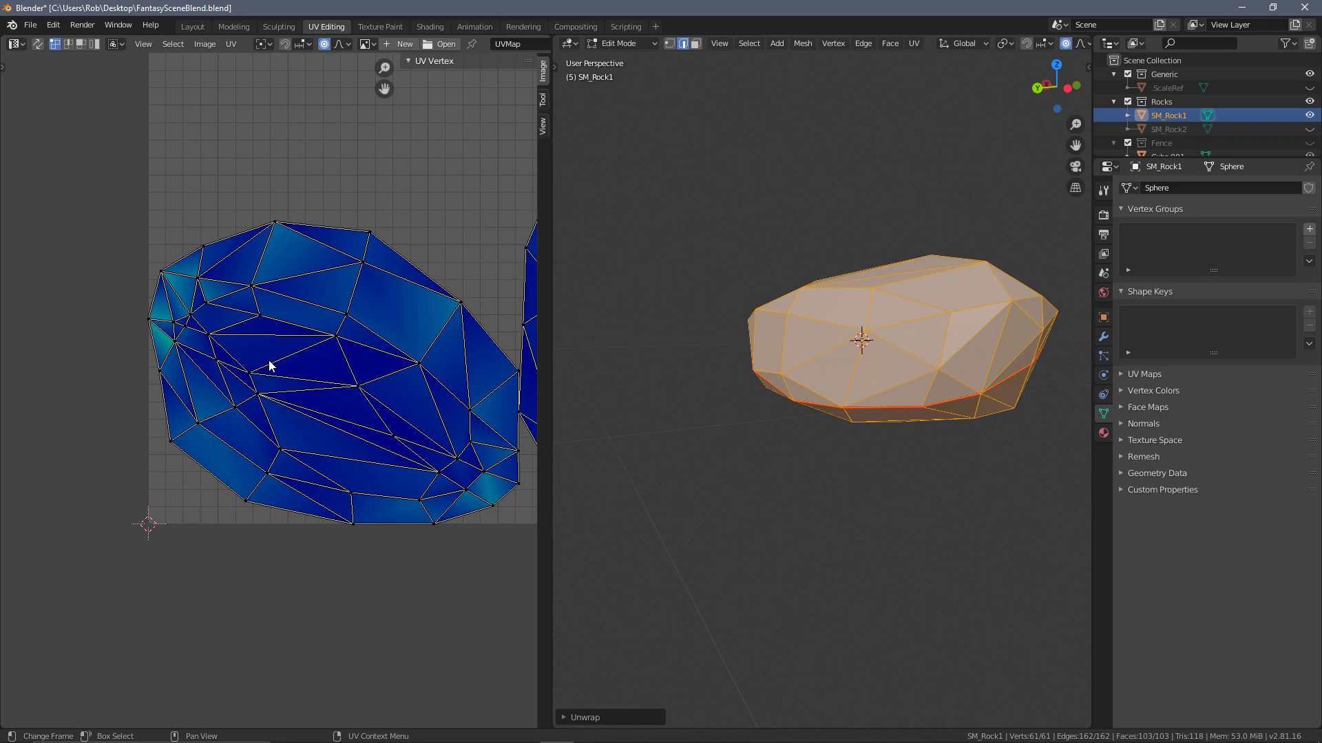
pyautogui.scroll(2, 269, 367)
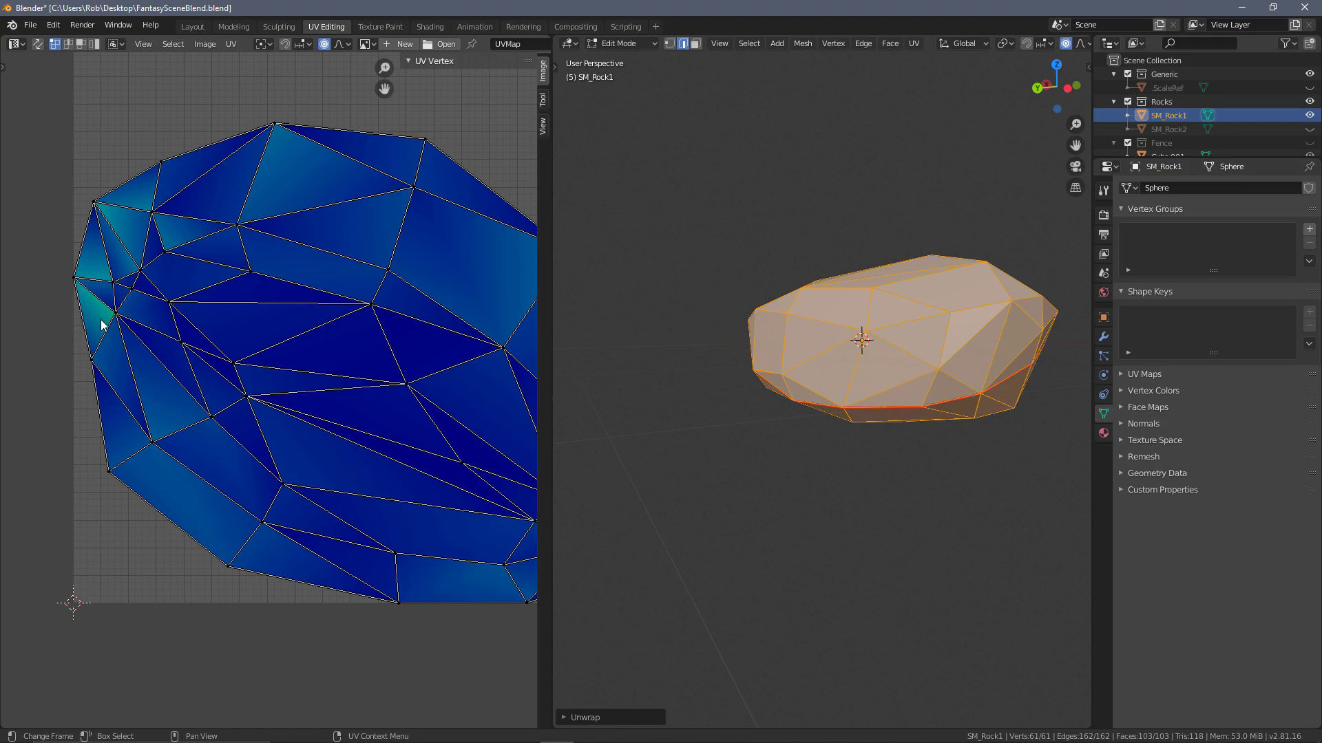
# Step: Select a UV vertex, then a single edge on the rock's underside
pyautogui.click(117, 316)
pyautogui.moveTo(716, 314); pyautogui.dragTo(856, 207, button='middle')
pyautogui.click(785, 379)
pyautogui.moveTo(877, 369); pyautogui.dragTo(813, 344, button='middle')
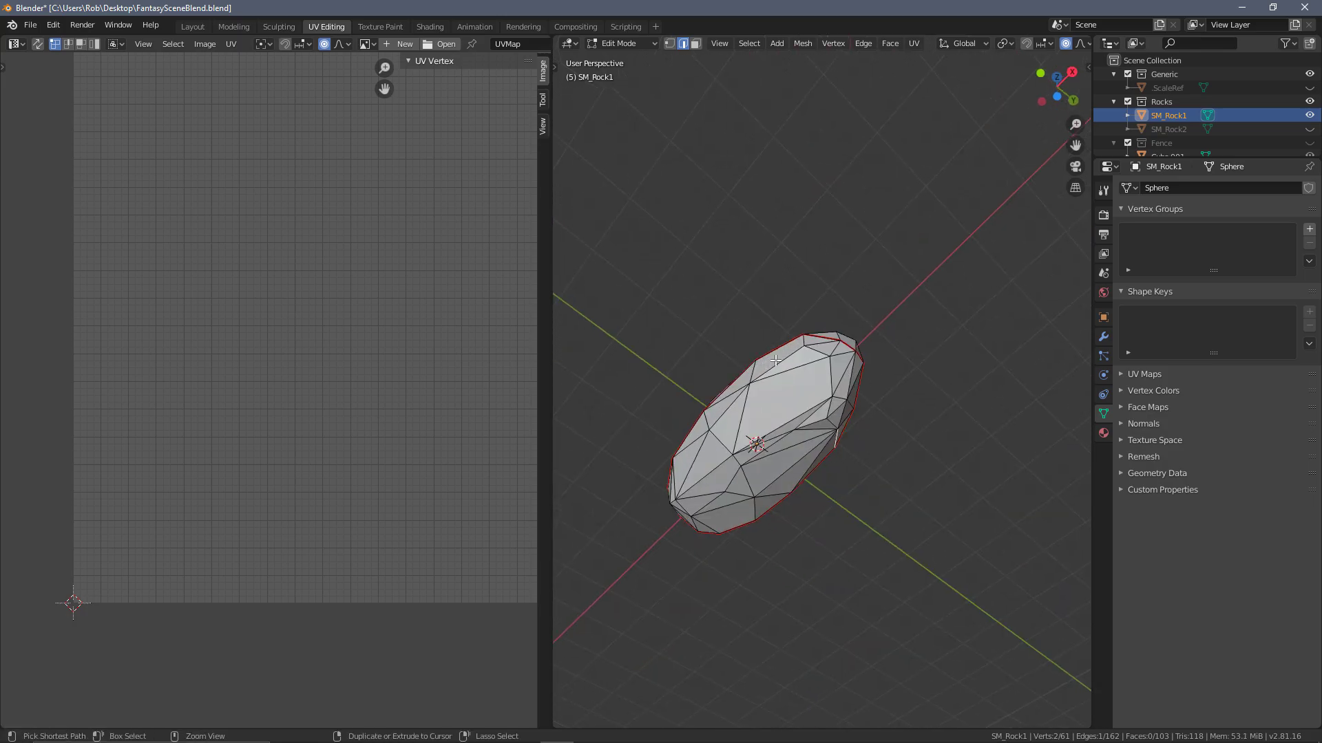
# Step: Mark the shortest edge path as a seam and unwrap, then undo the unwrap
pyautogui.keyDown('ctrl'); pyautogui.click(803, 340); pyautogui.keyUp('ctrl')
pyautogui.moveTo(890, 369); pyautogui.dragTo(847, 417, button='middle')
pyautogui.hotkey('ctrl', 'e')
pyautogui.click(836, 417)
pyautogui.press('a')
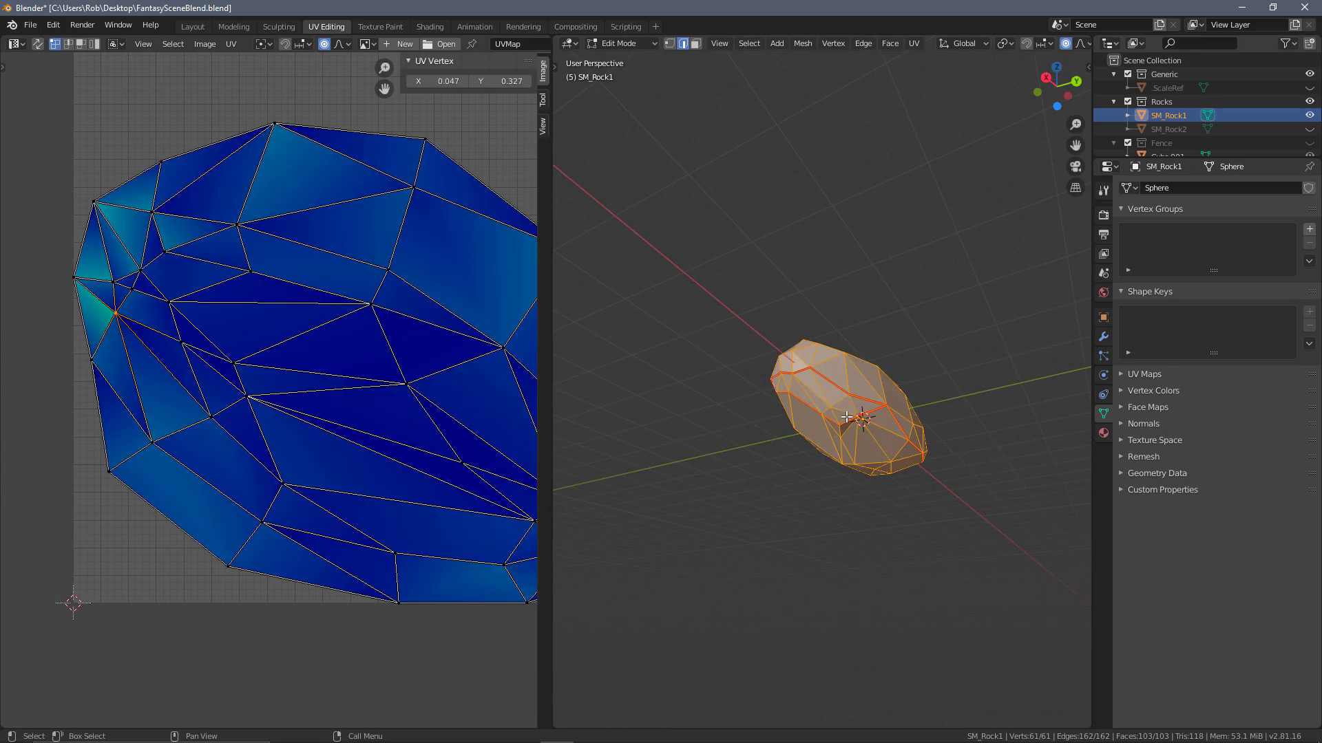
pyautogui.press('u')
pyautogui.click(848, 416)
pyautogui.scroll(-3, 272, 300)
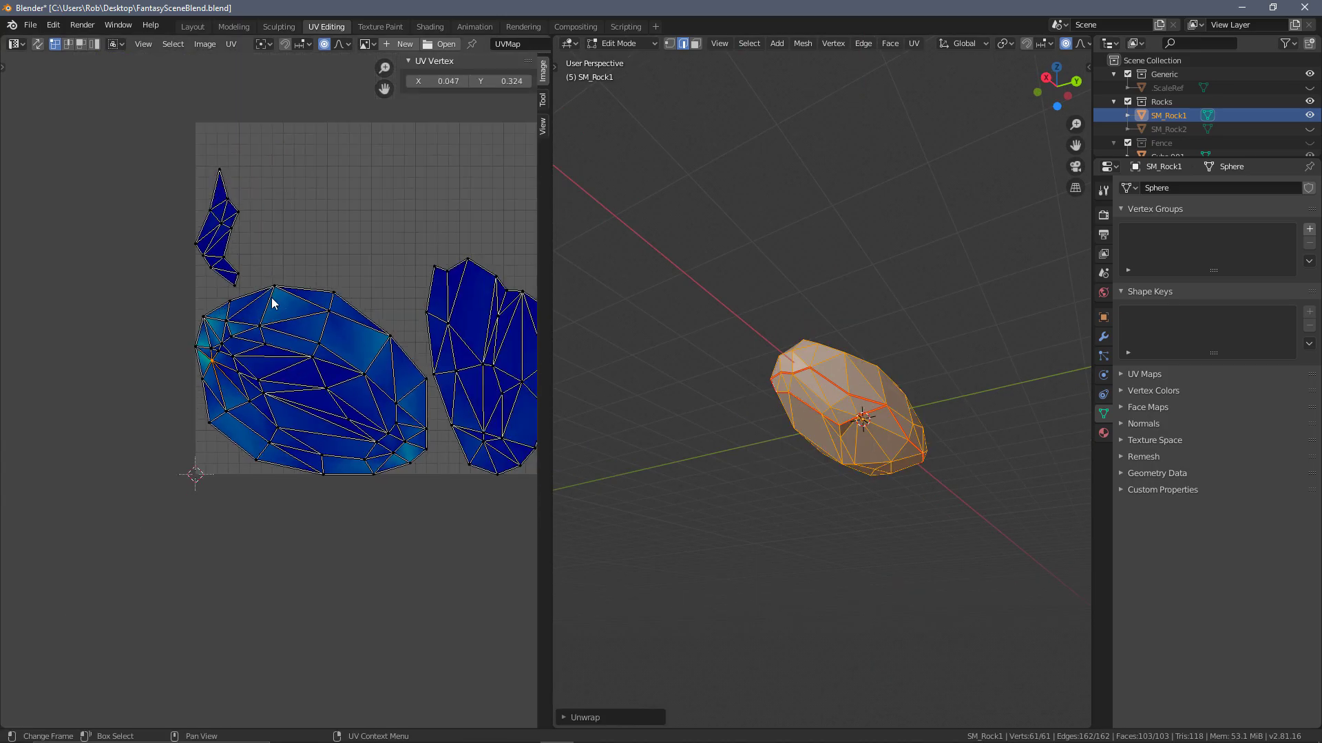
pyautogui.moveTo(243, 284); pyautogui.dragTo(173, 284, button='middle')
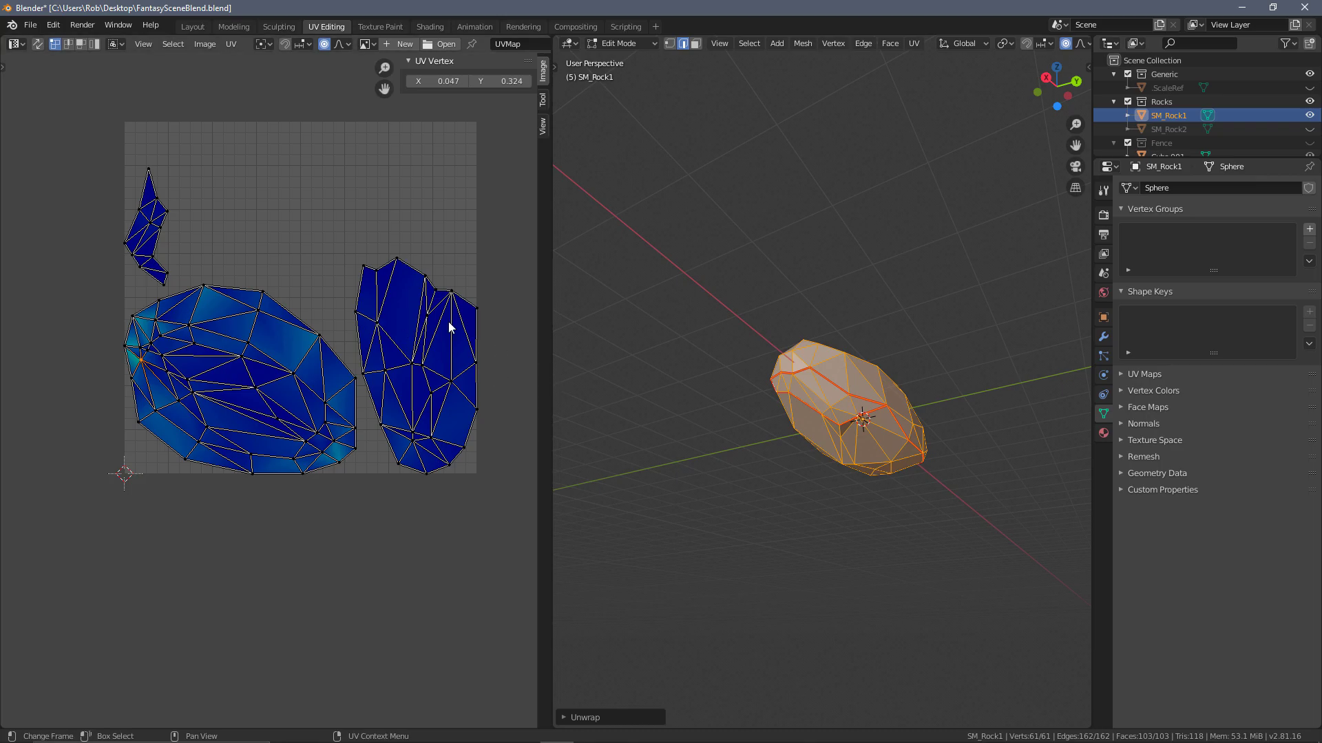
pyautogui.hotkey('ctrl', 'z')
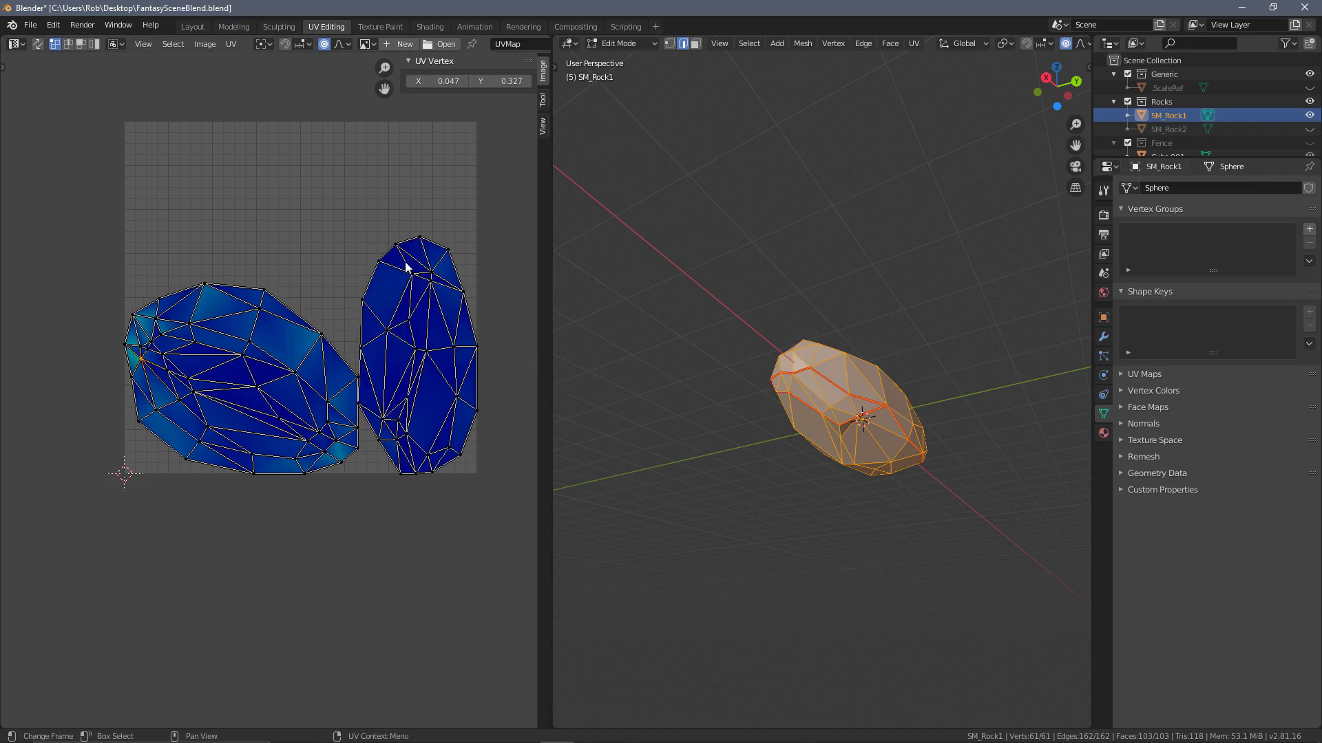
# Step: Re-mark the seam and unwrap again, giving two large islands plus a small sliver
pyautogui.hotkey('ctrl', 'e')
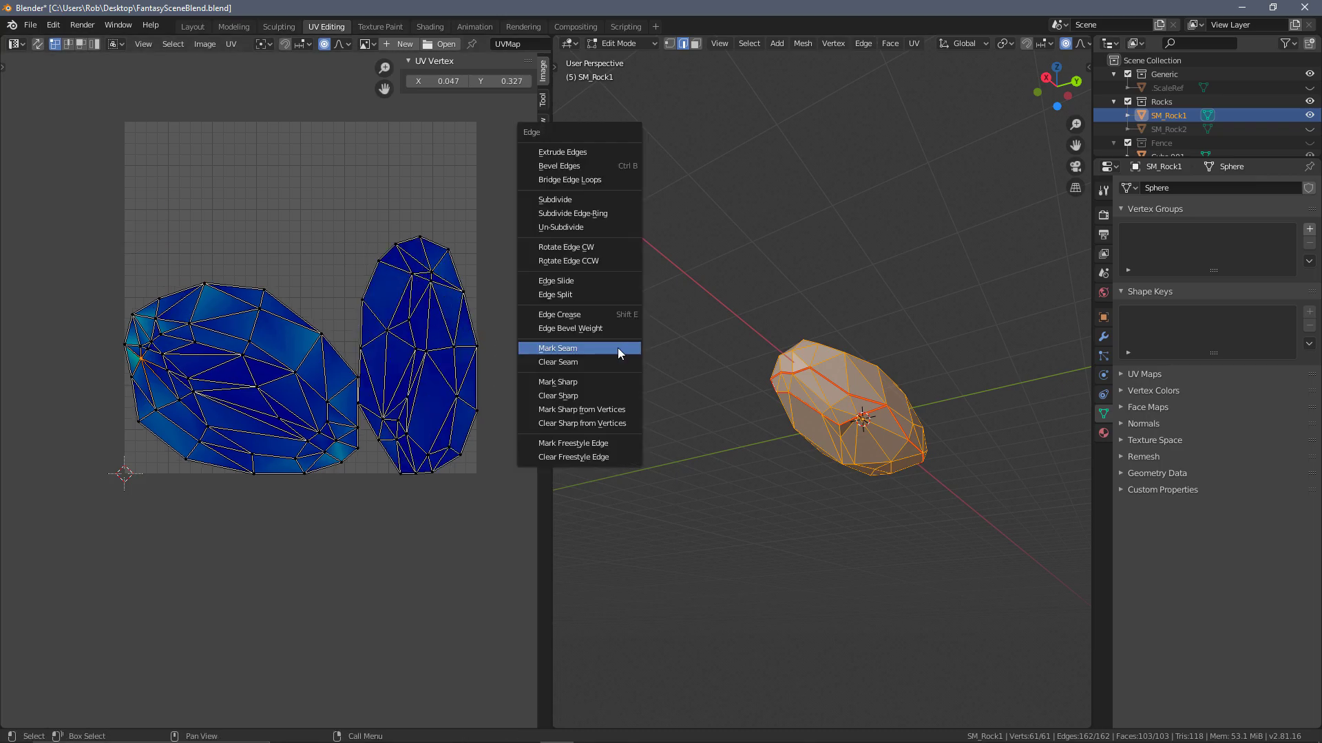
pyautogui.click(620, 345)
pyautogui.press('u')
pyautogui.click(934, 403)
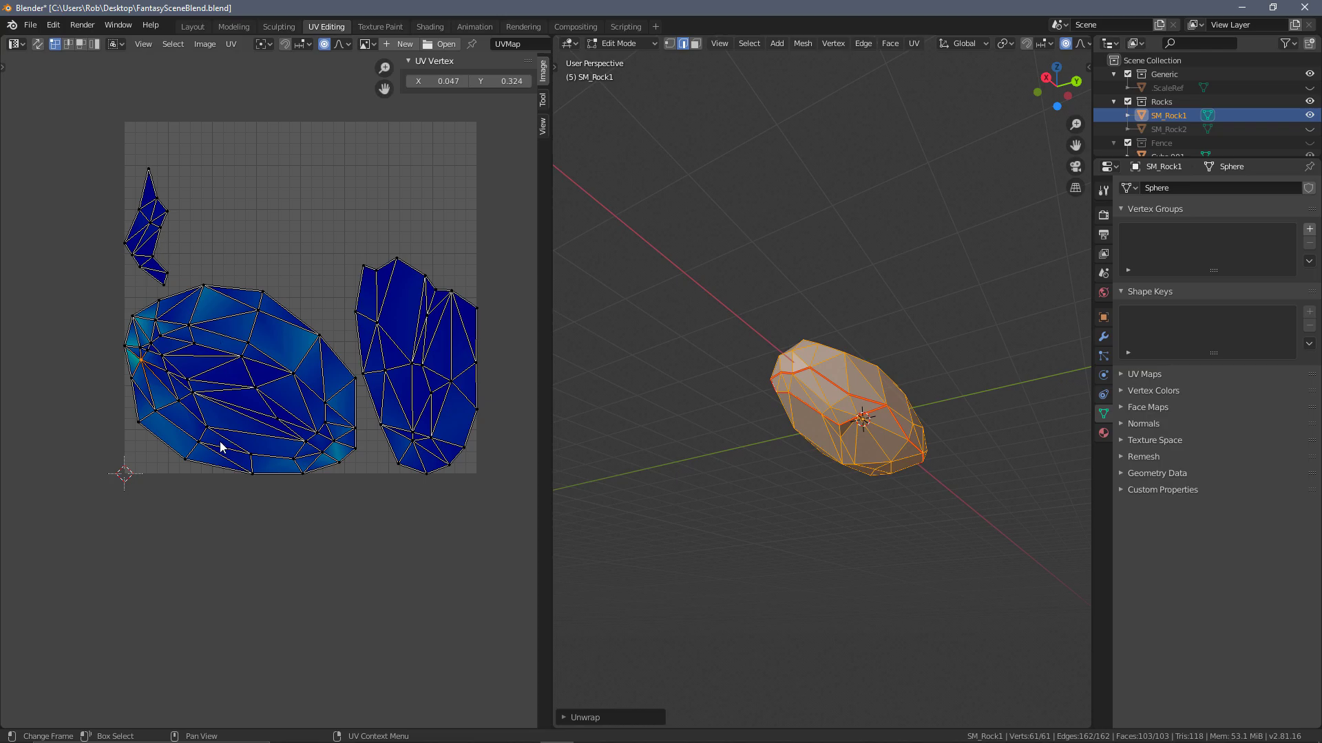
pyautogui.click(156, 317)
# Step: In the UV editor, use edge select to pick a short edge chain on the island's left border
pyautogui.press('2')
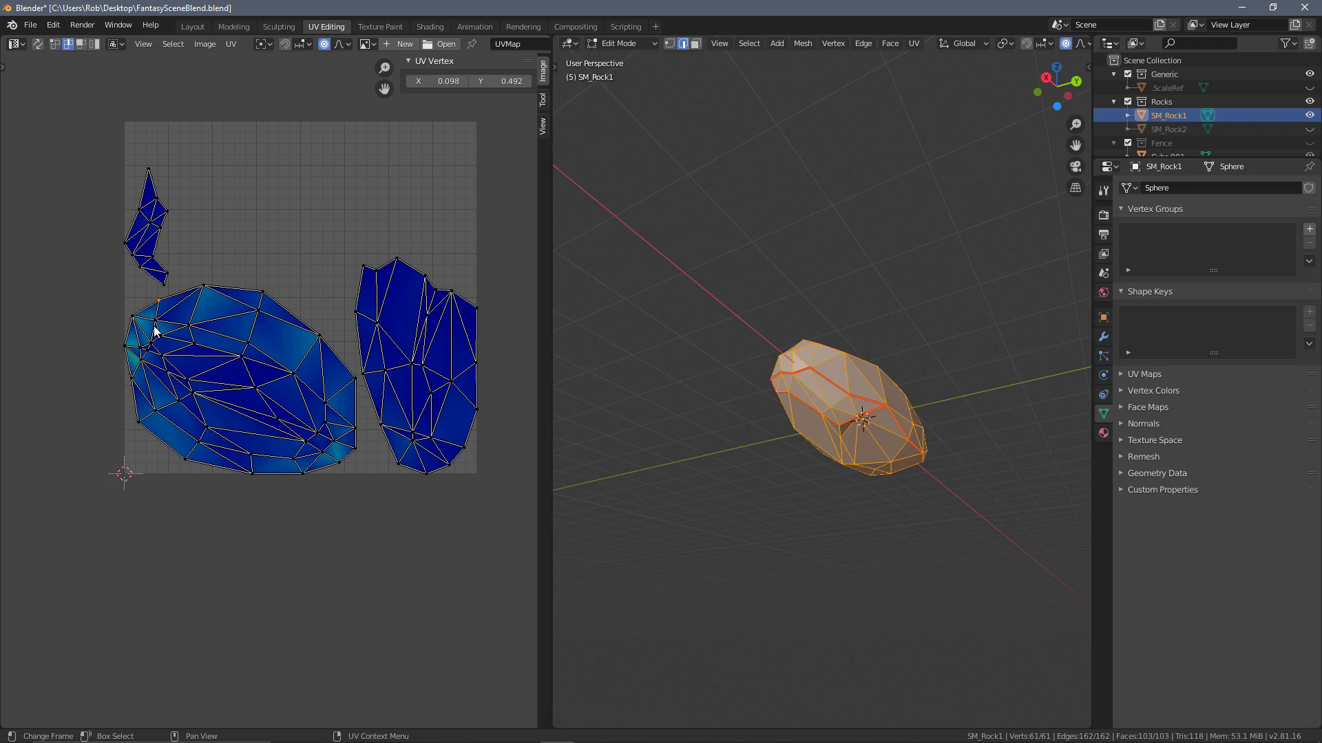
pyautogui.click(150, 344)
pyautogui.click(134, 371)
pyautogui.keyDown('shift'); pyautogui.click(143, 351); pyautogui.keyUp('shift')
pyautogui.keyDown('shift'); pyautogui.click(160, 302); pyautogui.keyUp('shift')
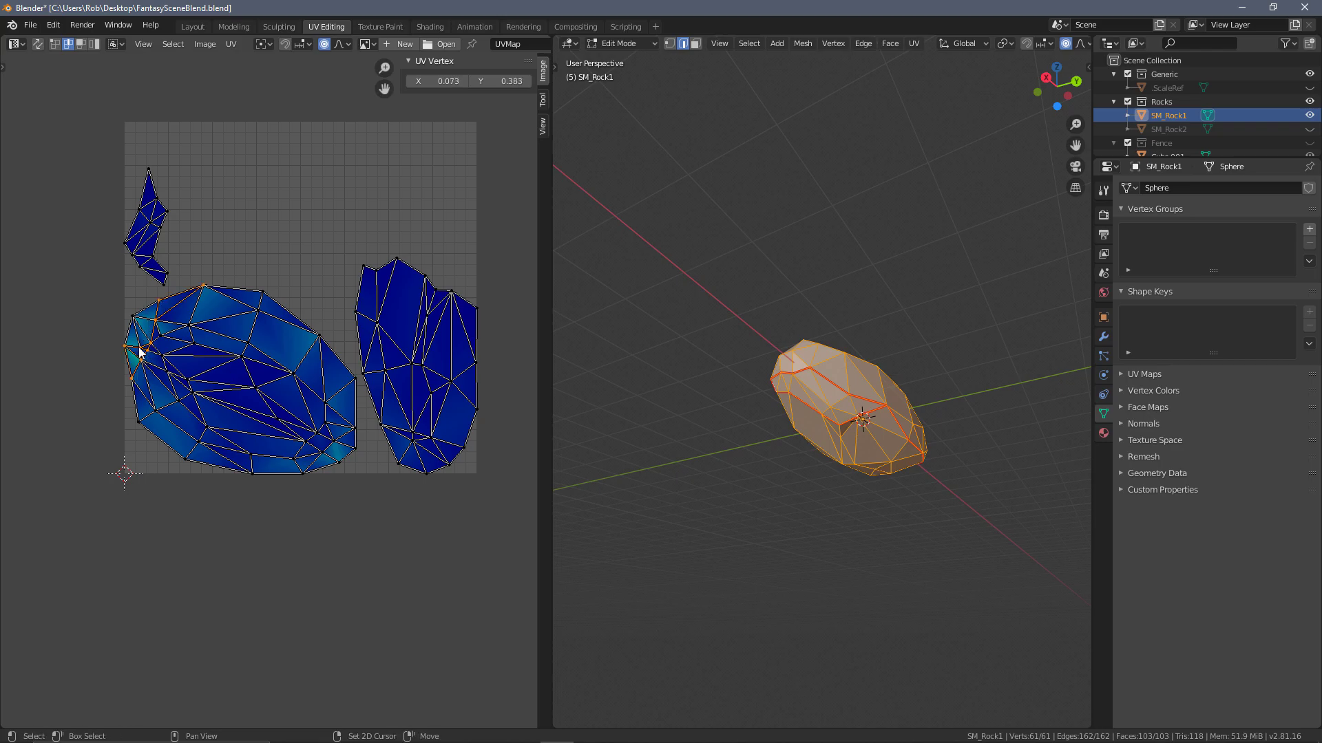
pyautogui.hotkey('ctrl', 'z')
pyautogui.click(176, 300)
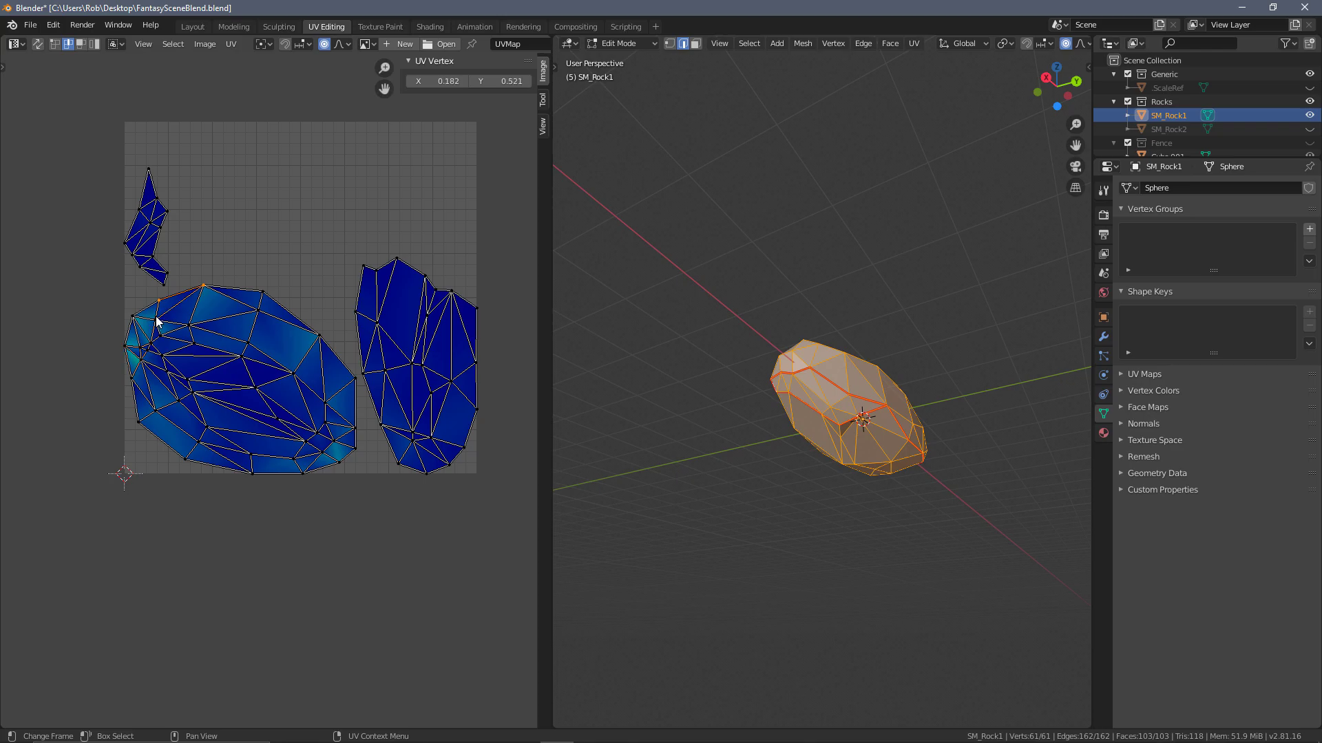
pyautogui.click(142, 365)
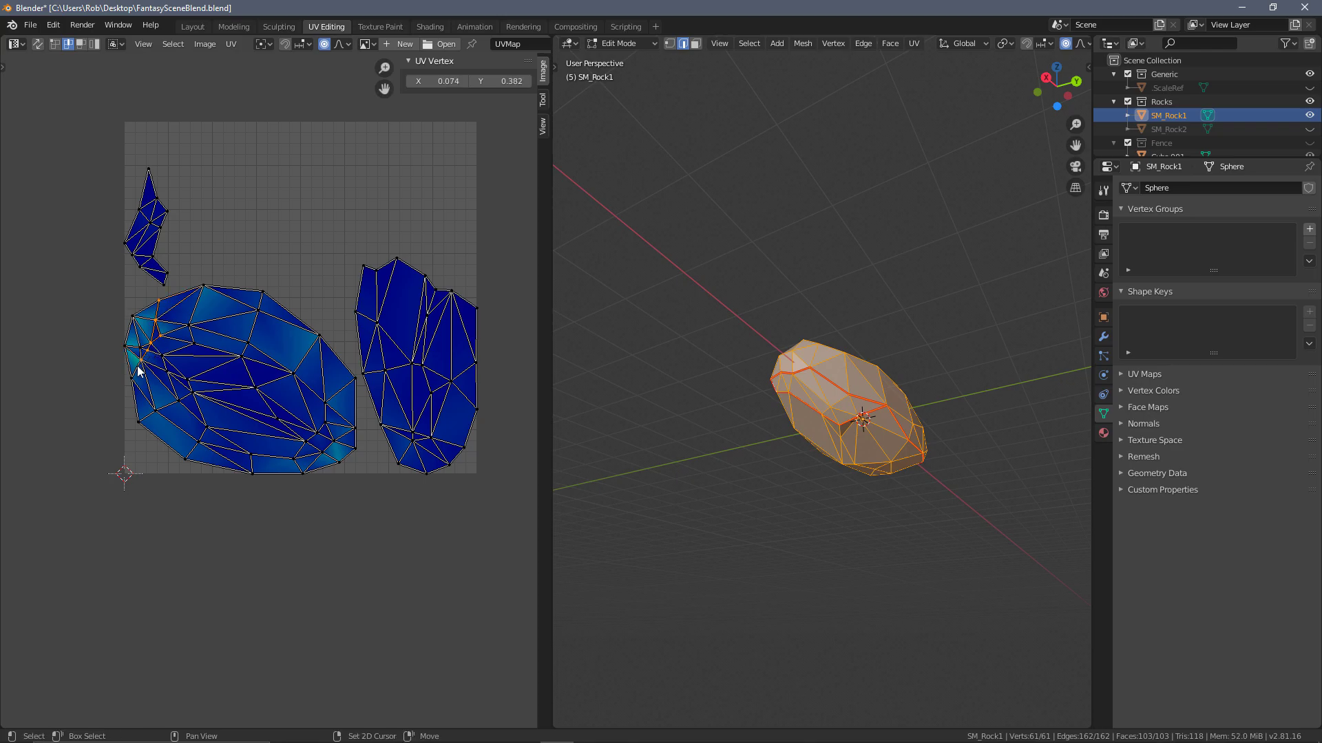
# Step: Mark the selected left-border UV edges as a seam
pyautogui.moveTo(735, 437); pyautogui.dragTo(791, 460, button='middle')
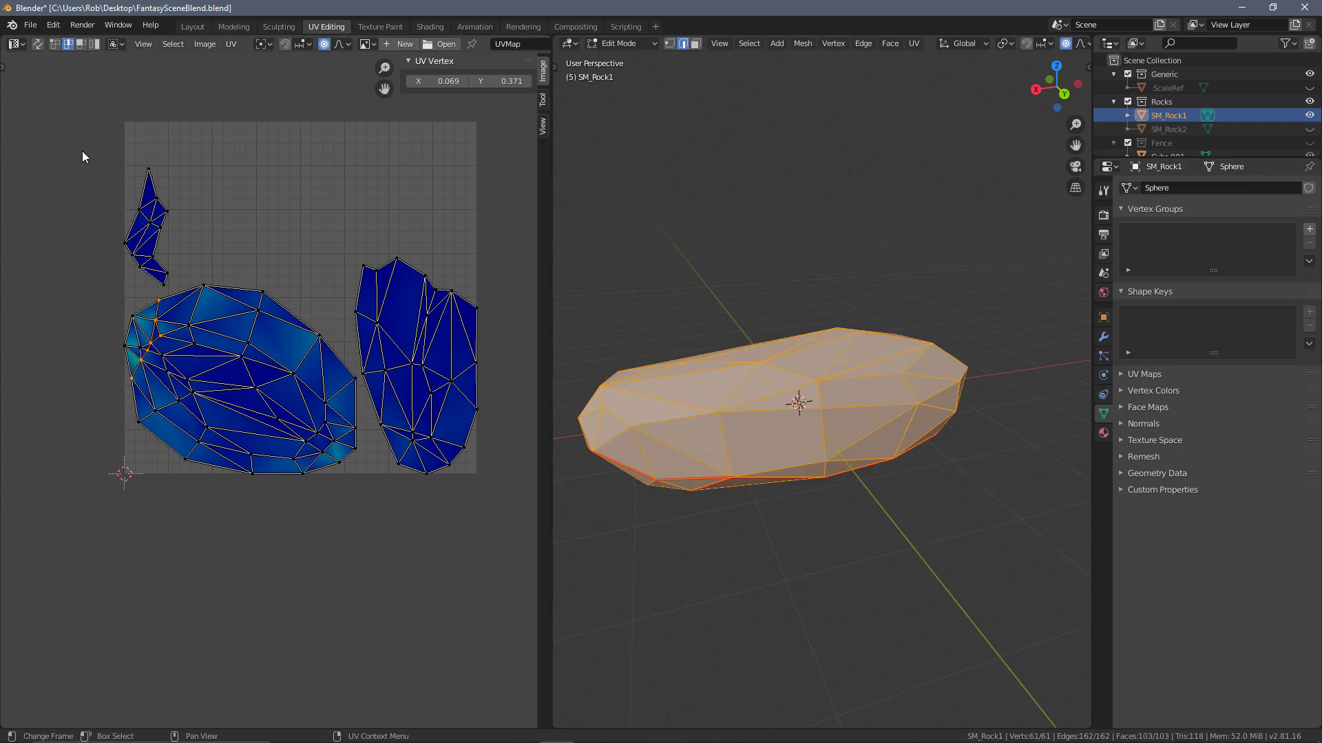
pyautogui.press('1')
pyautogui.press('2')
pyautogui.press('3')
pyautogui.press('2')
pyautogui.hotkey('ctrl', 'e')
pyautogui.click(170, 337)
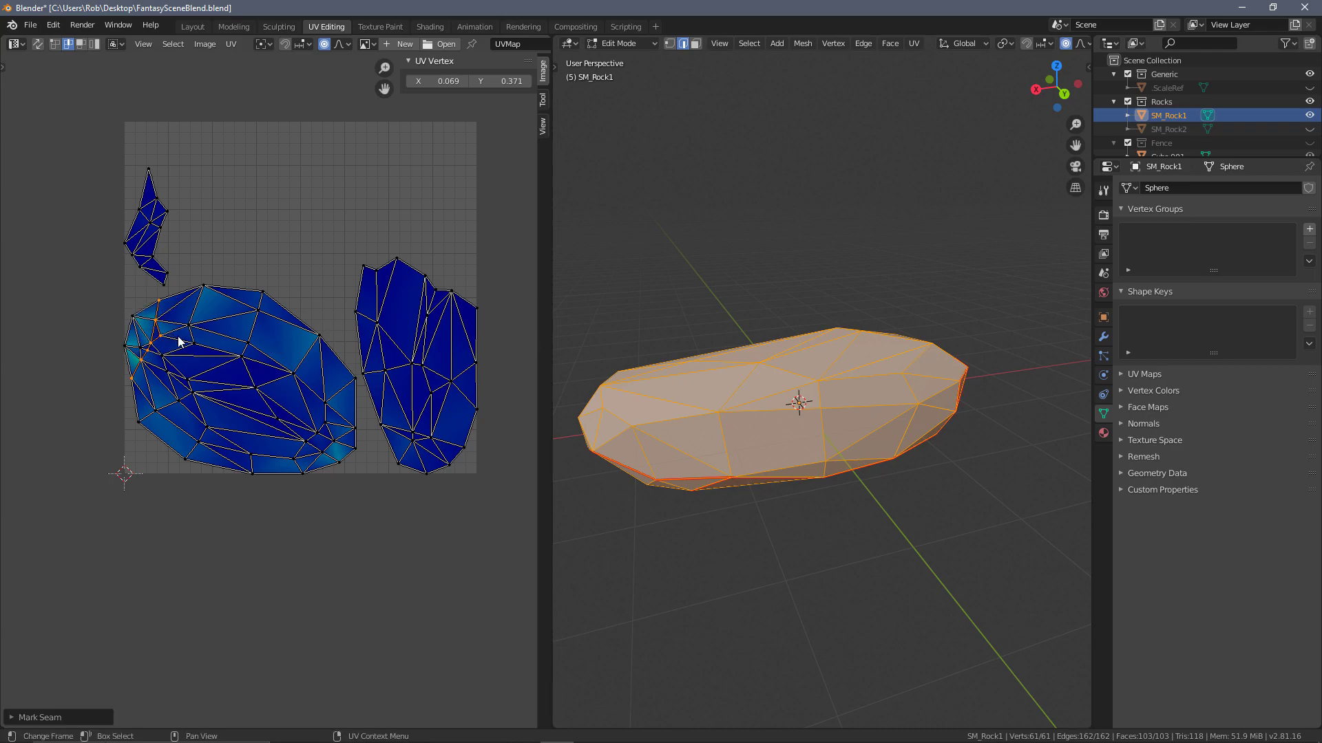
# Step: Unwrap the rock again with the new seam and orbit to inspect the seams
pyautogui.press('u')
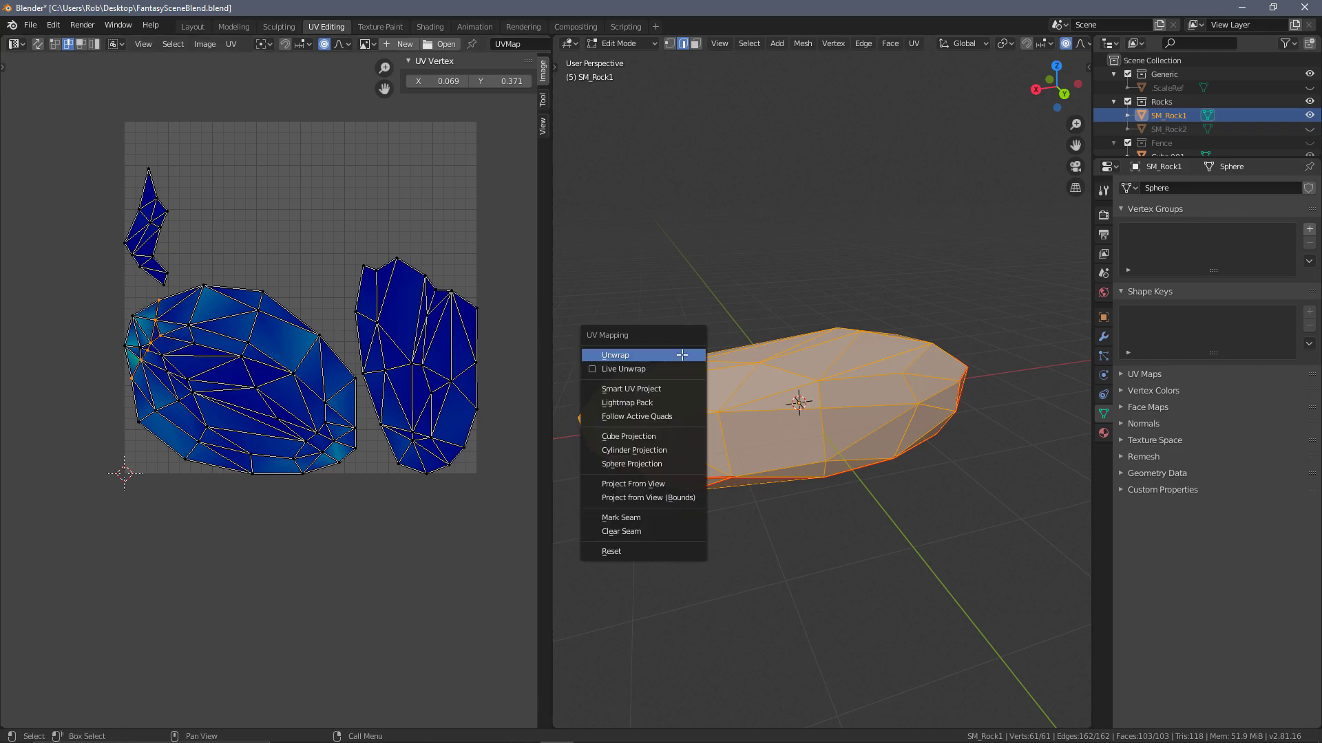
pyautogui.click(681, 355)
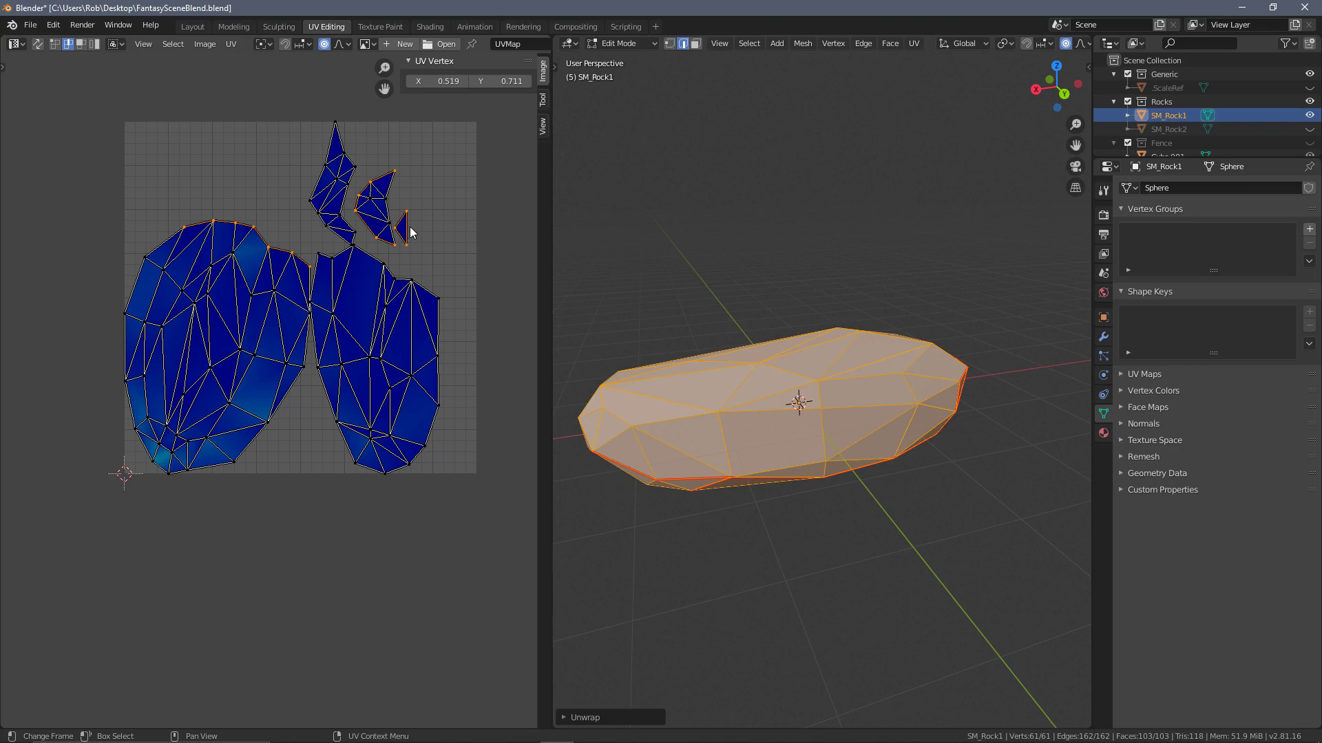
pyautogui.moveTo(791, 290); pyautogui.dragTo(790, 379, button='middle')
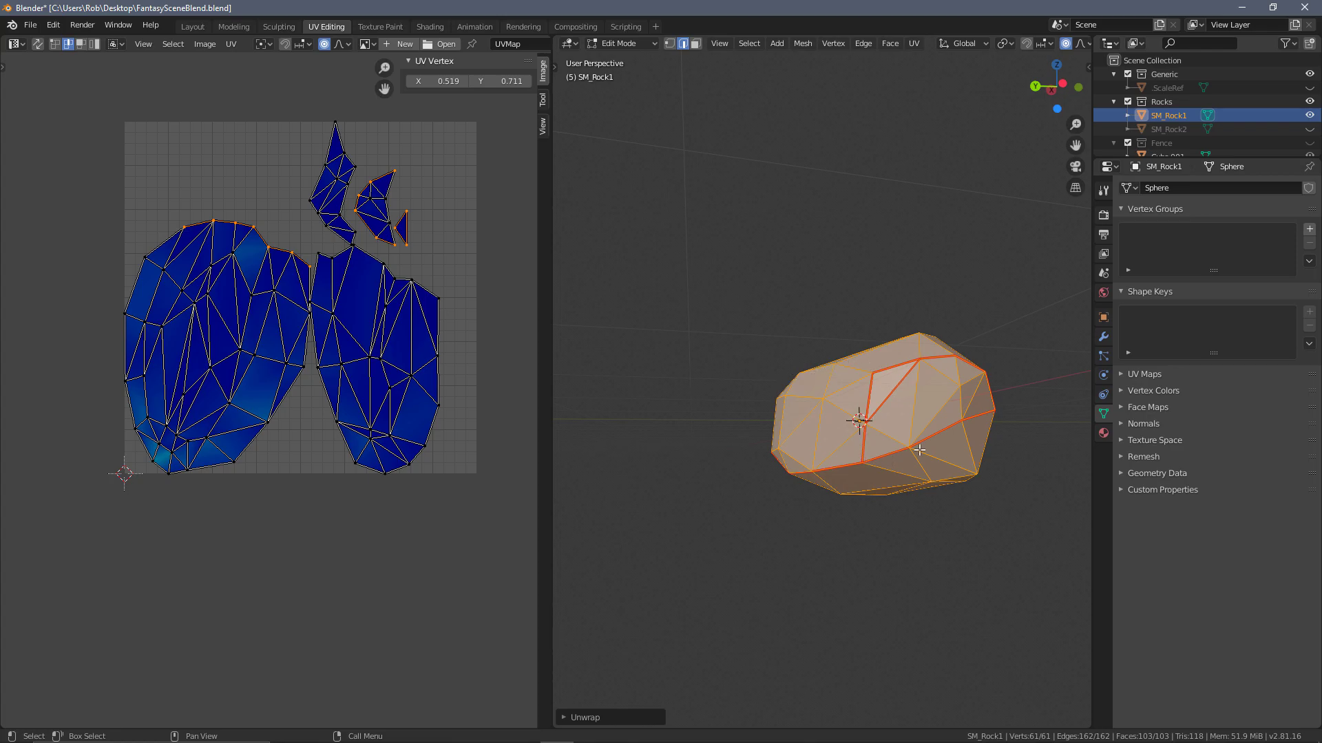
pyautogui.moveTo(977, 402); pyautogui.dragTo(945, 414, button='middle')
# Step: Undo the latest seam and unwrap, then select the seam edge path over the rock's right side and top
pyautogui.hotkey('ctrl', 'z')
pyautogui.hotkey('ctrl', 'z')
pyautogui.hotkey('ctrl', 'z')
pyautogui.hotkey('ctrl', 'z')
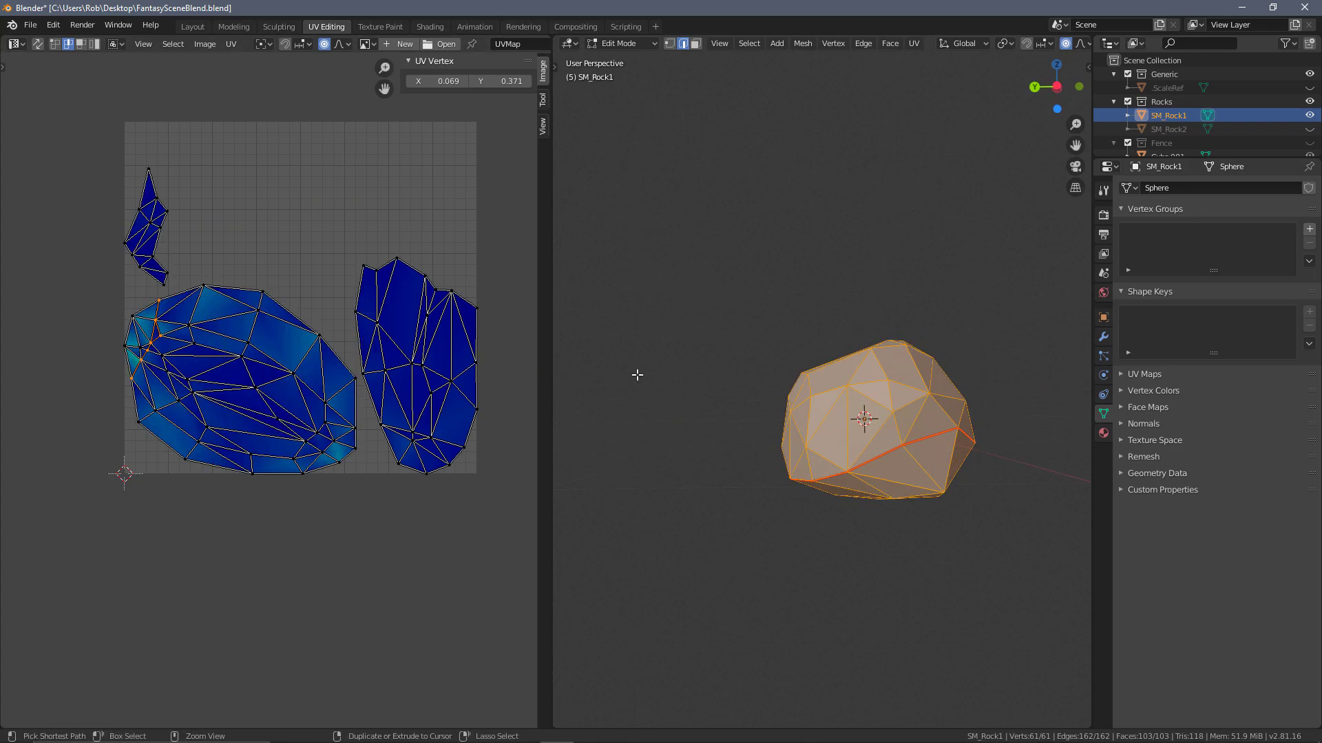
pyautogui.moveTo(556, 400); pyautogui.dragTo(715, 397, button='middle')
pyautogui.hotkey('ctrl', 'z')
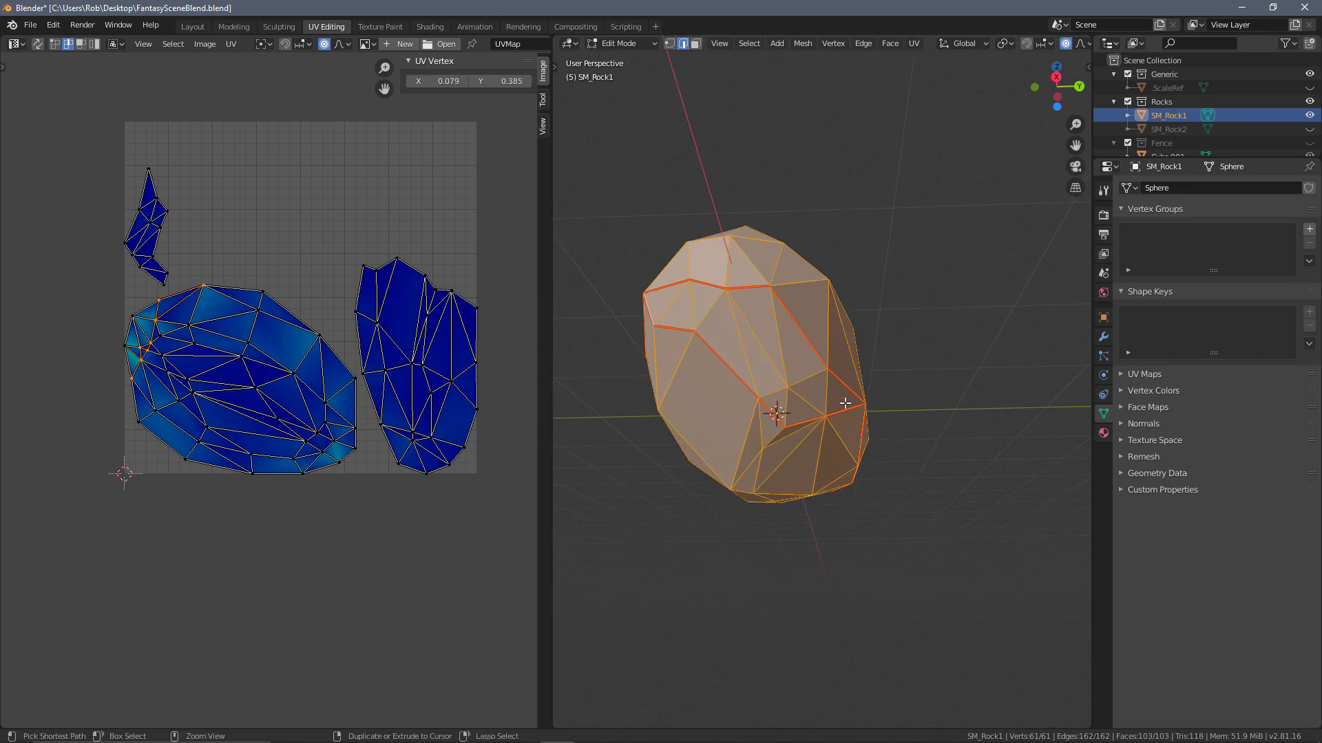
pyautogui.click(848, 409)
pyautogui.keyDown('shift'); pyautogui.click(809, 420); pyautogui.keyUp('shift')
pyautogui.moveTo(717, 373); pyautogui.dragTo(729, 303, button='middle')
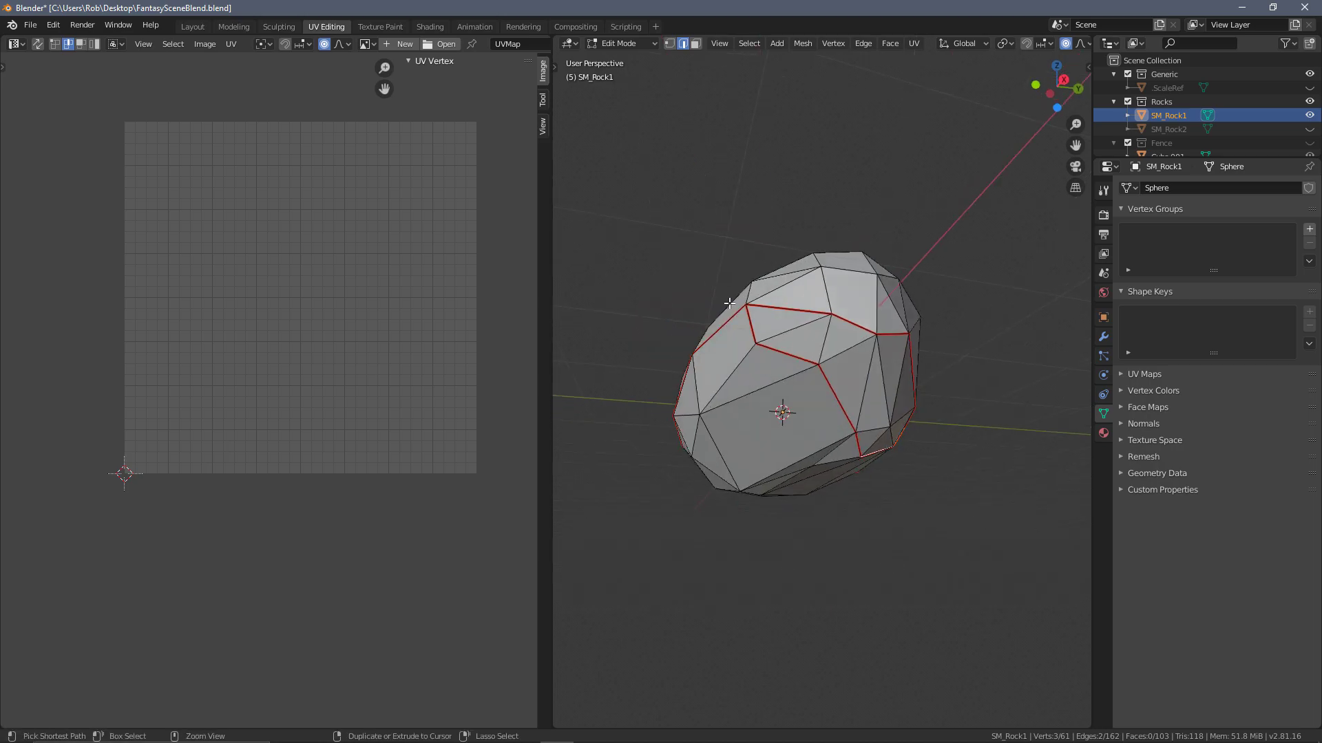
pyautogui.keyDown('ctrl'); pyautogui.click(748, 322); pyautogui.keyUp('ctrl')
# Step: Clear the seam from those edges and re-unwrap the whole rock
pyautogui.hotkey('ctrl', 'e')
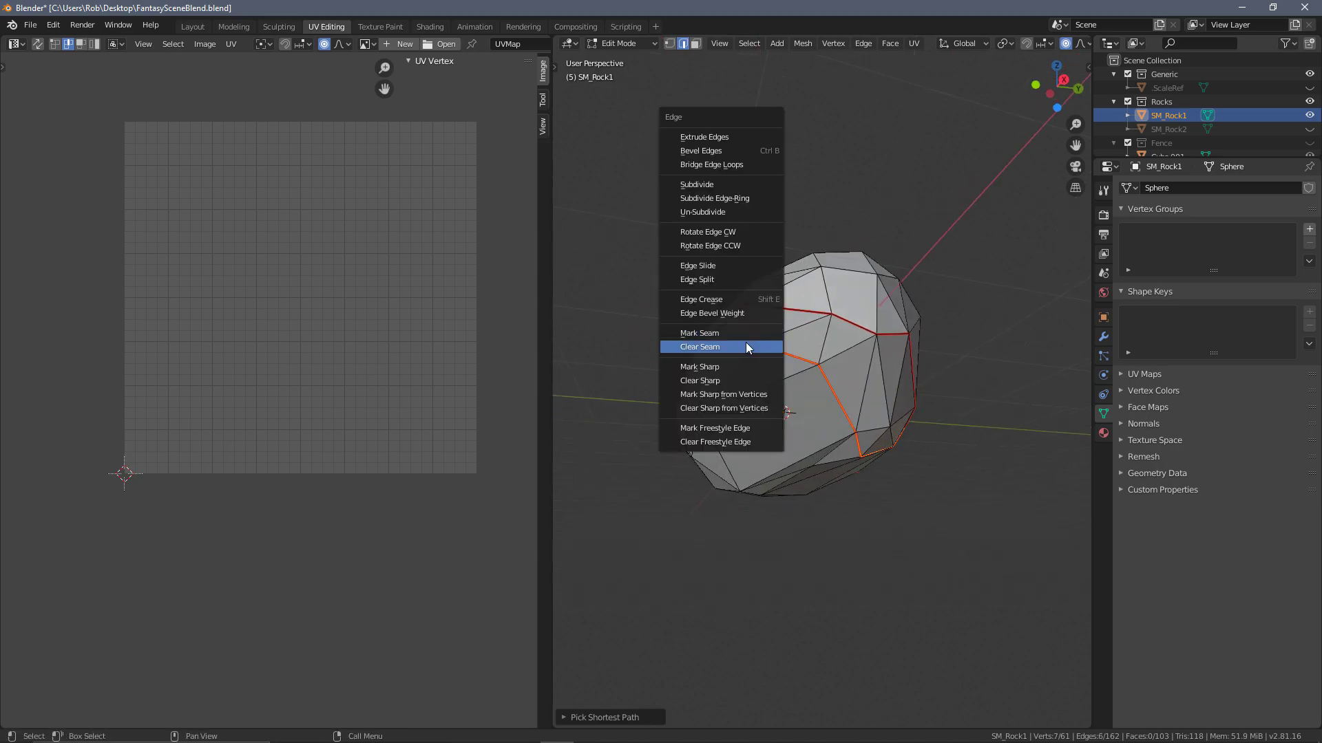
pyautogui.click(752, 346)
pyautogui.moveTo(782, 360); pyautogui.dragTo(899, 369, button='middle')
pyautogui.press('a')
pyautogui.press('u')
pyautogui.click(825, 377)
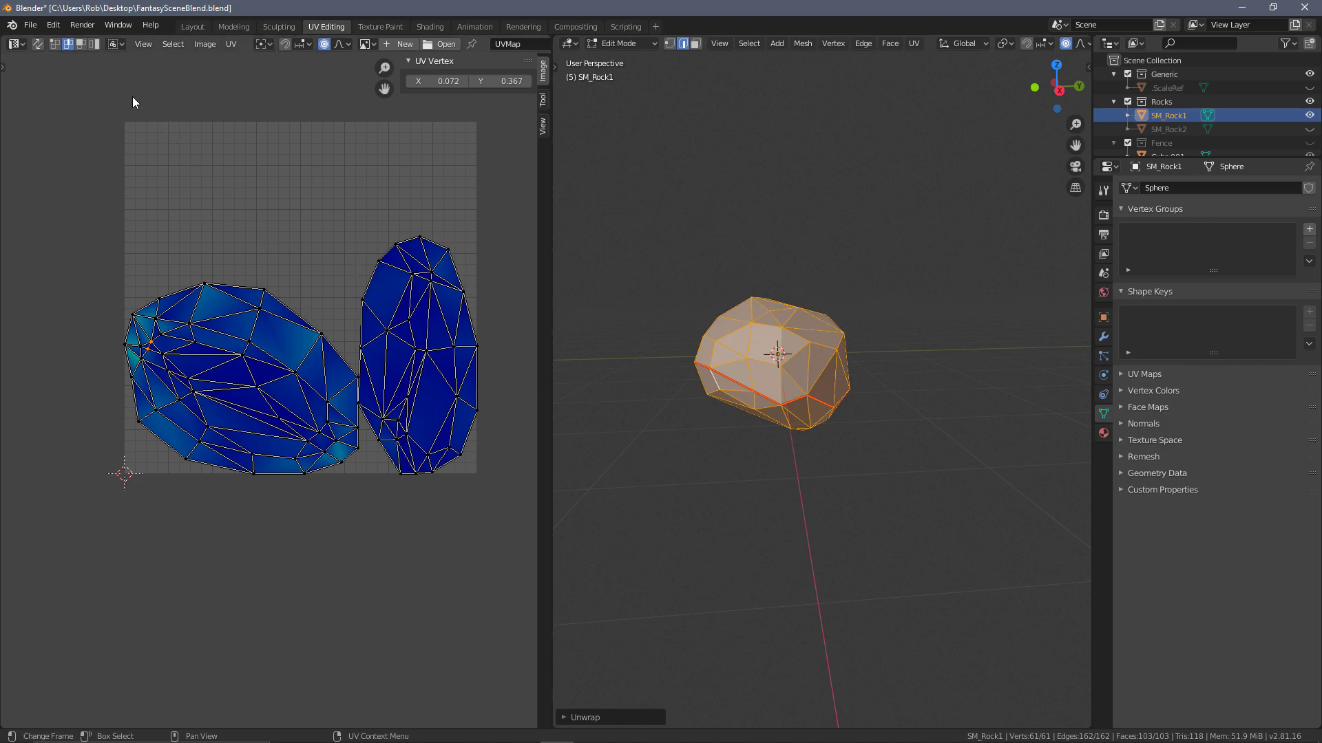
# Step: Add a material slot to SM_Rock1 and assign the existing Nail material
pyautogui.moveTo(907, 349); pyautogui.dragTo(1012, 360, button='middle')
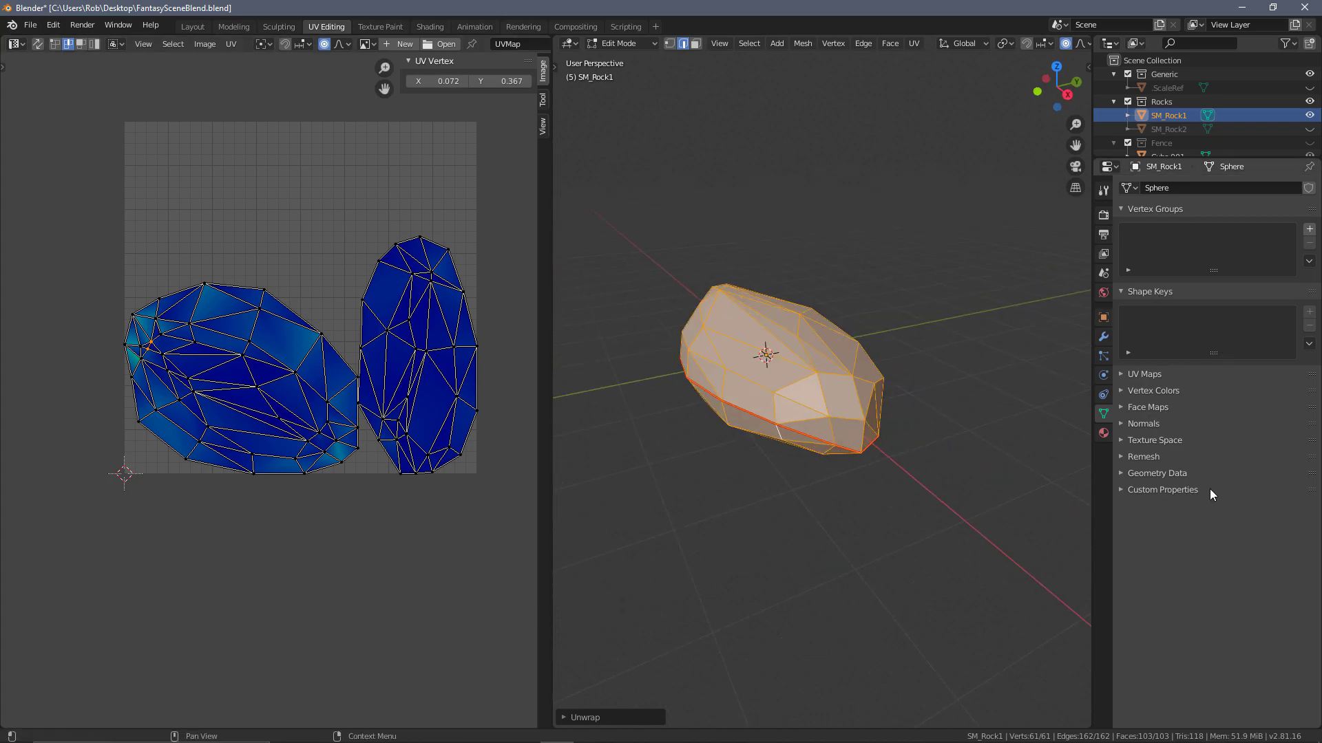
pyautogui.click(1103, 433)
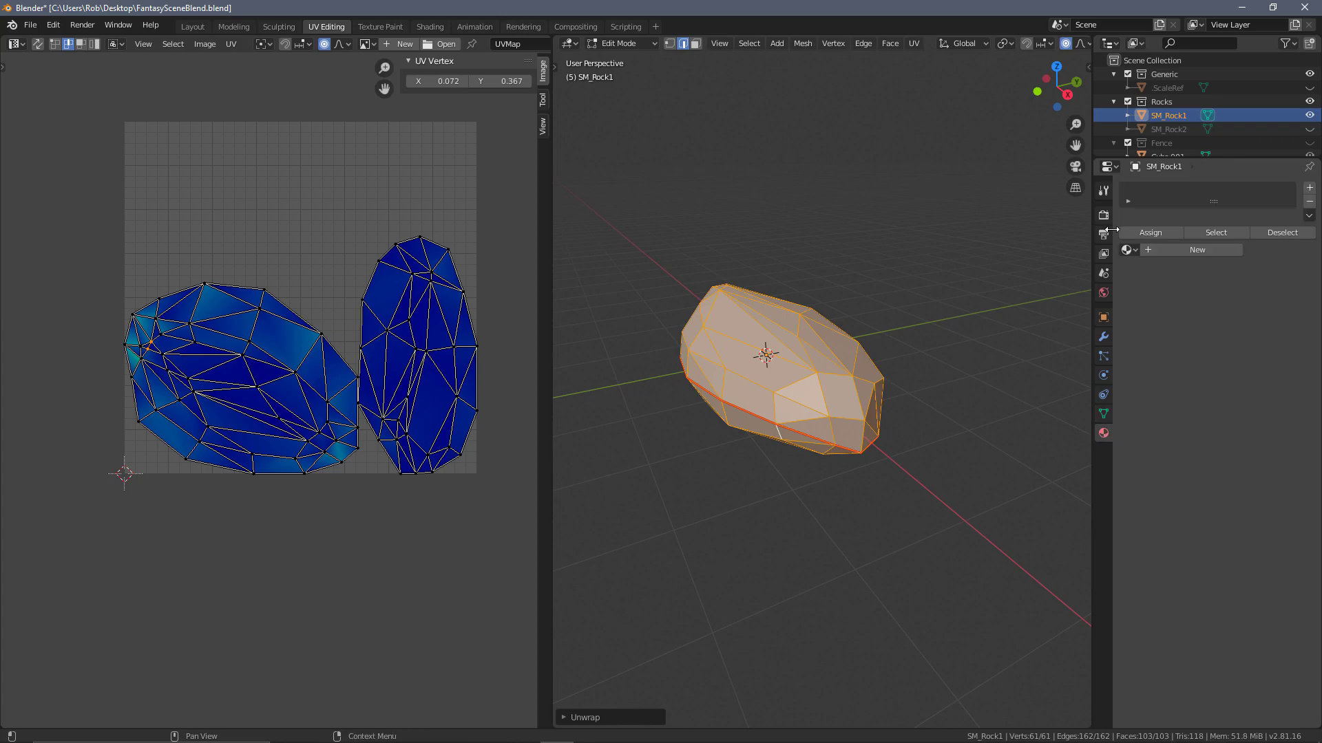
pyautogui.click(1309, 187)
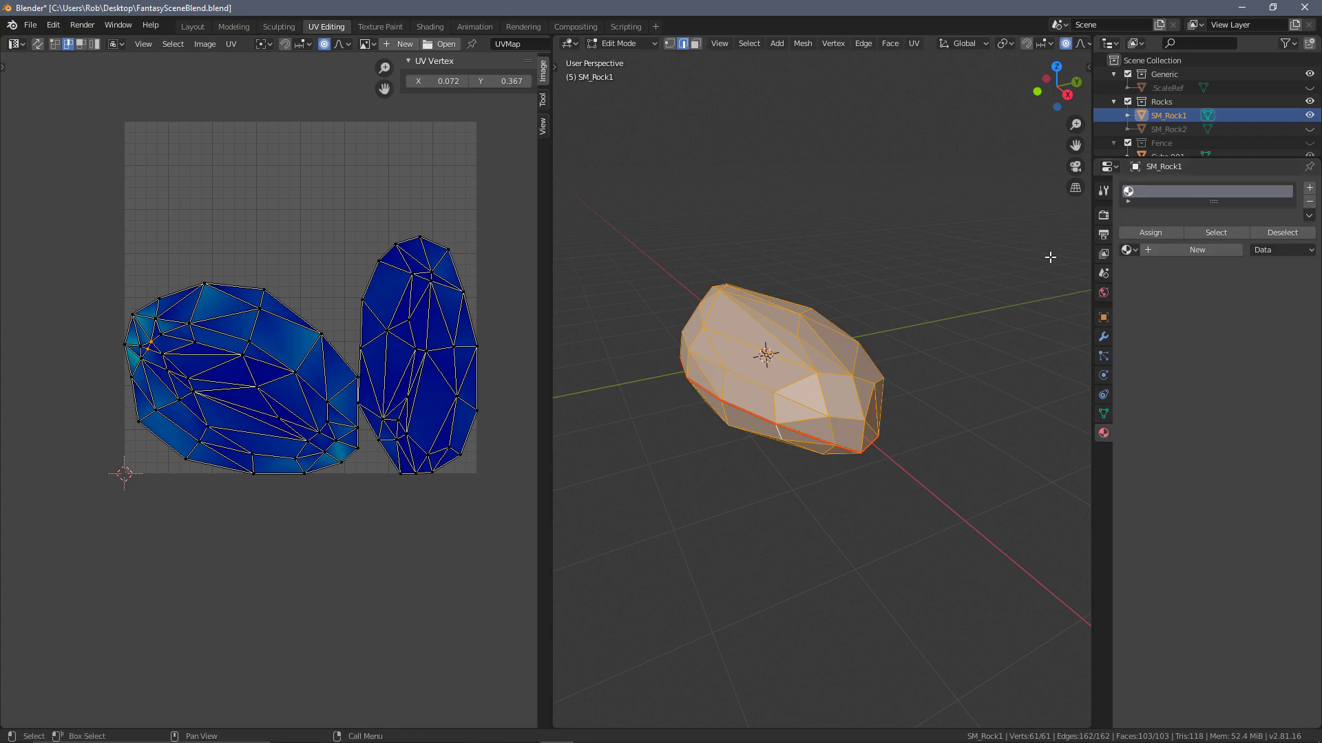
pyautogui.click(1129, 250)
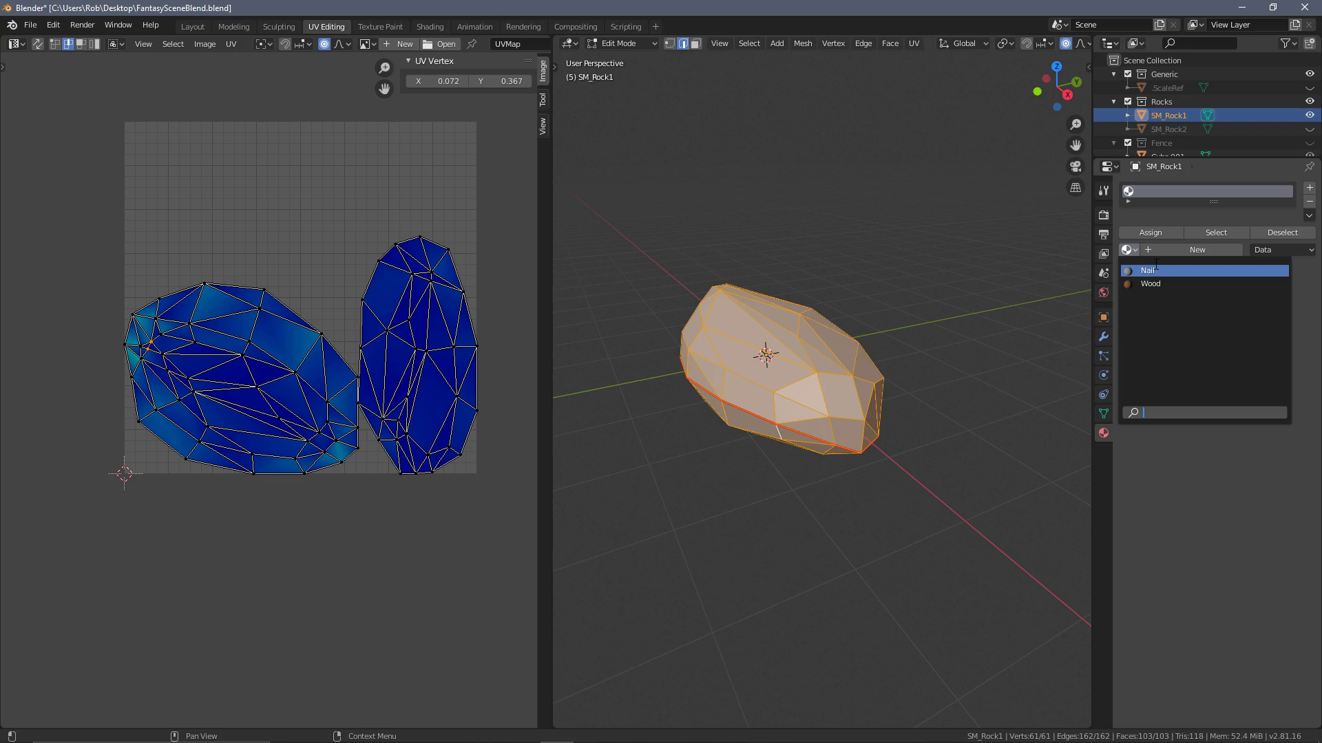
pyautogui.click(1149, 270)
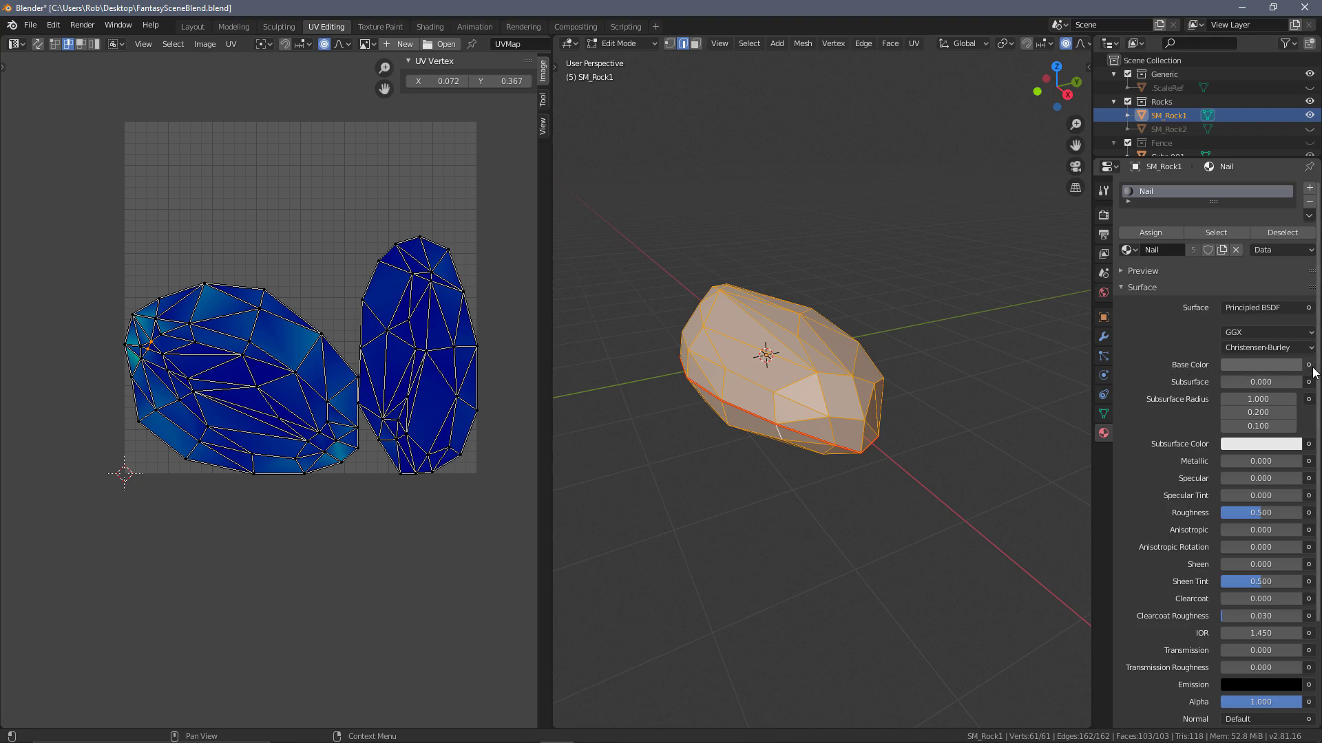
# Step: Turn on X-ray and switch the viewport to Material Preview shading
pyautogui.press('z')
pyautogui.click(957, 452)
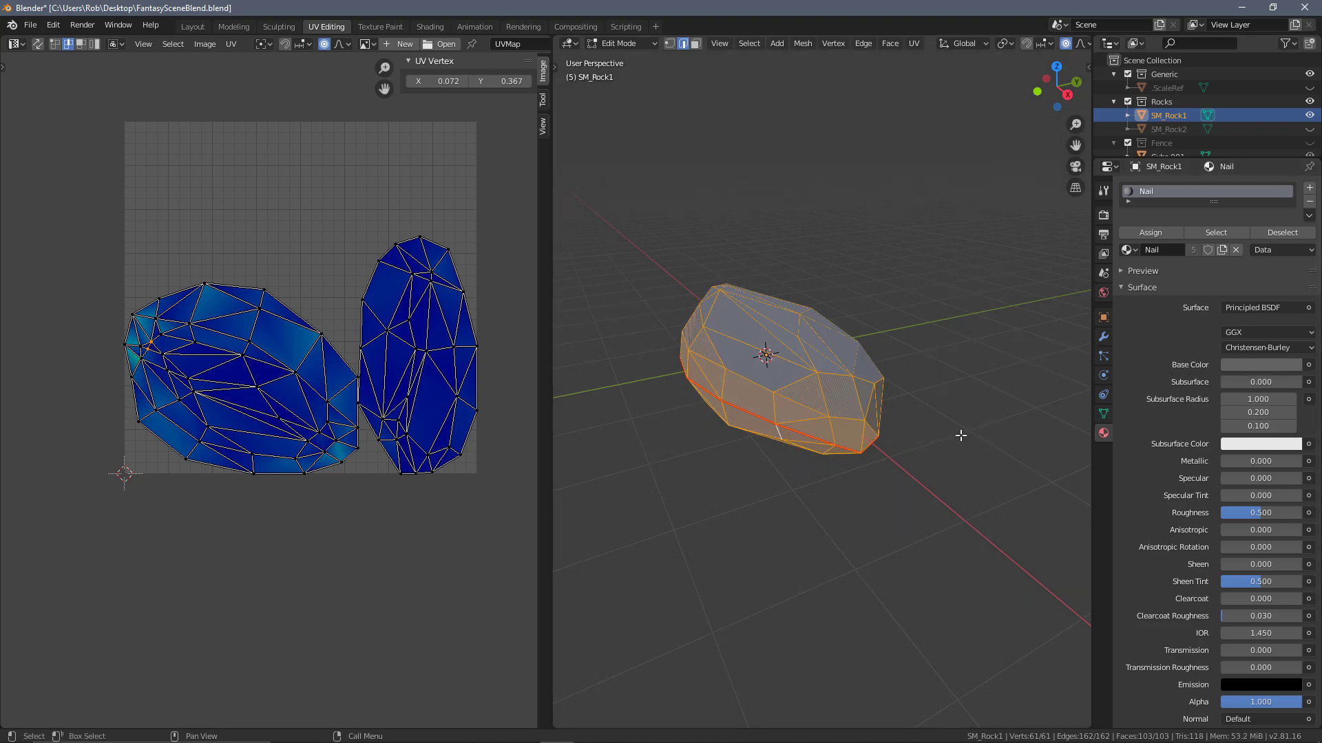
pyautogui.moveTo(955, 407)
pyautogui.mouseDown(button='middle')
pyautogui.moveTo(959, 394)
pyautogui.moveTo(1047, 423)
pyautogui.mouseUp(button='middle')
pyautogui.press('z')
pyautogui.click(942, 433)
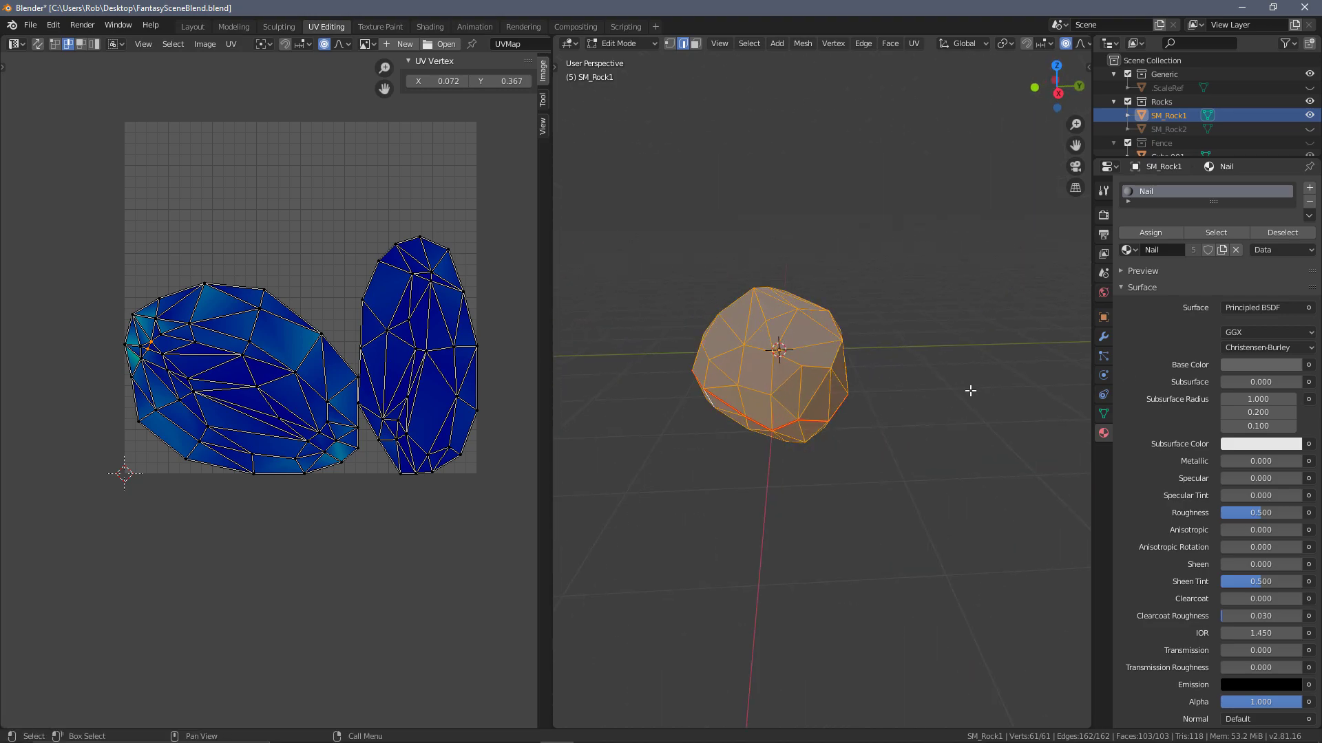
pyautogui.click(1309, 365)
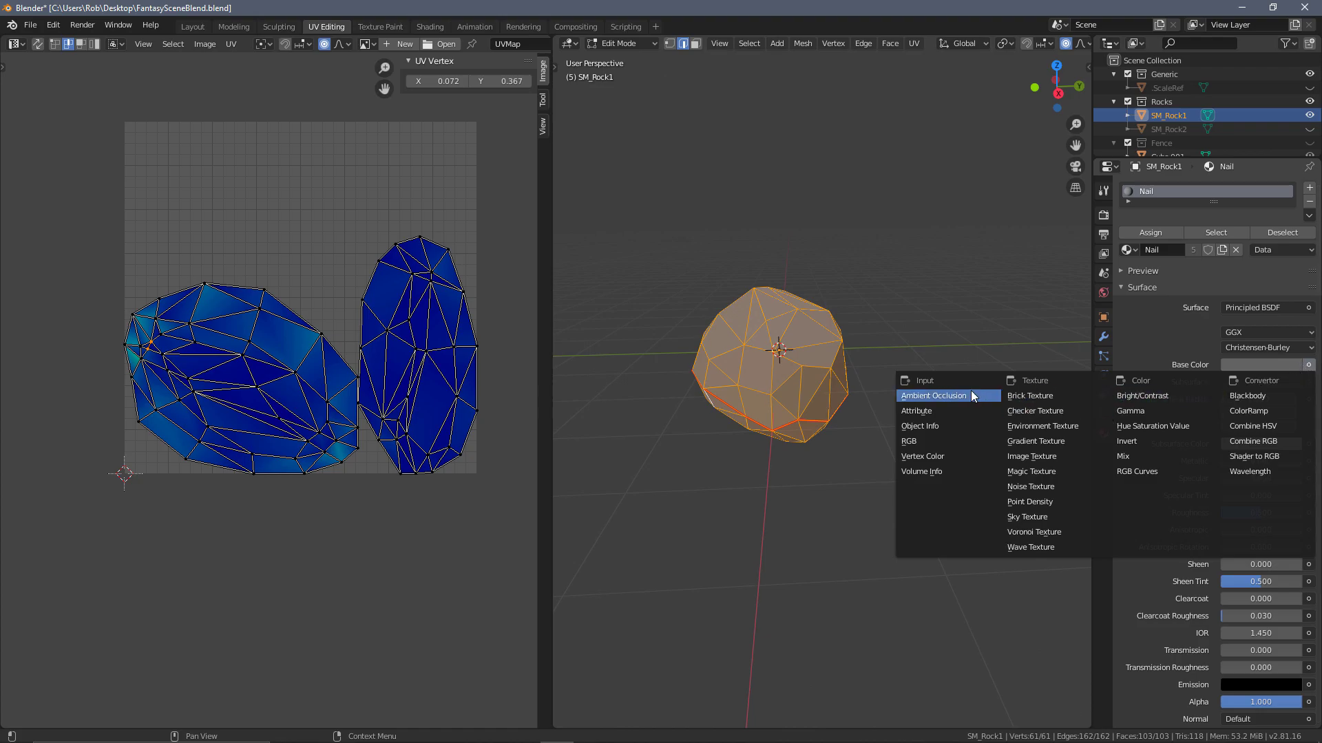
# Step: Connect an Image Texture to the Nail material's Base Color and load T_Grid.png
pyautogui.click(1032, 456)
pyautogui.moveTo(1031, 454); pyautogui.dragTo(1054, 417, button='middle')
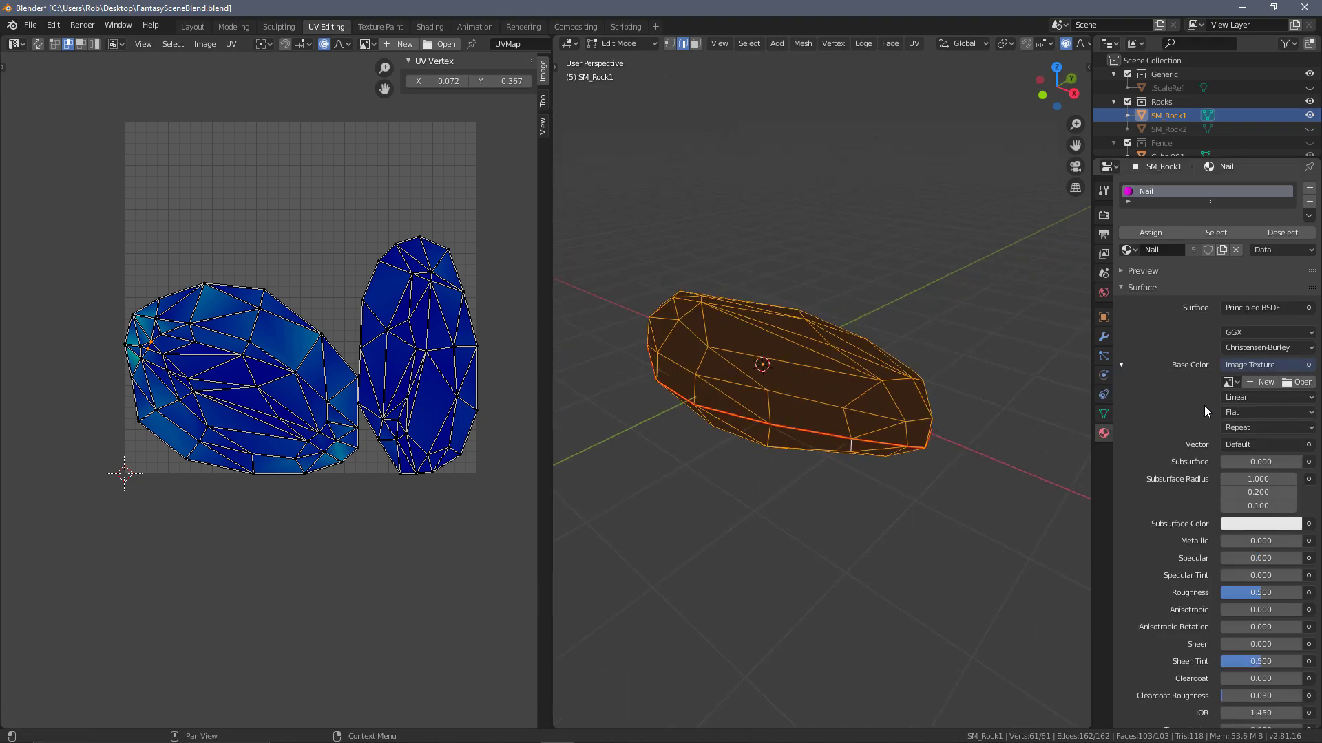
pyautogui.click(1300, 383)
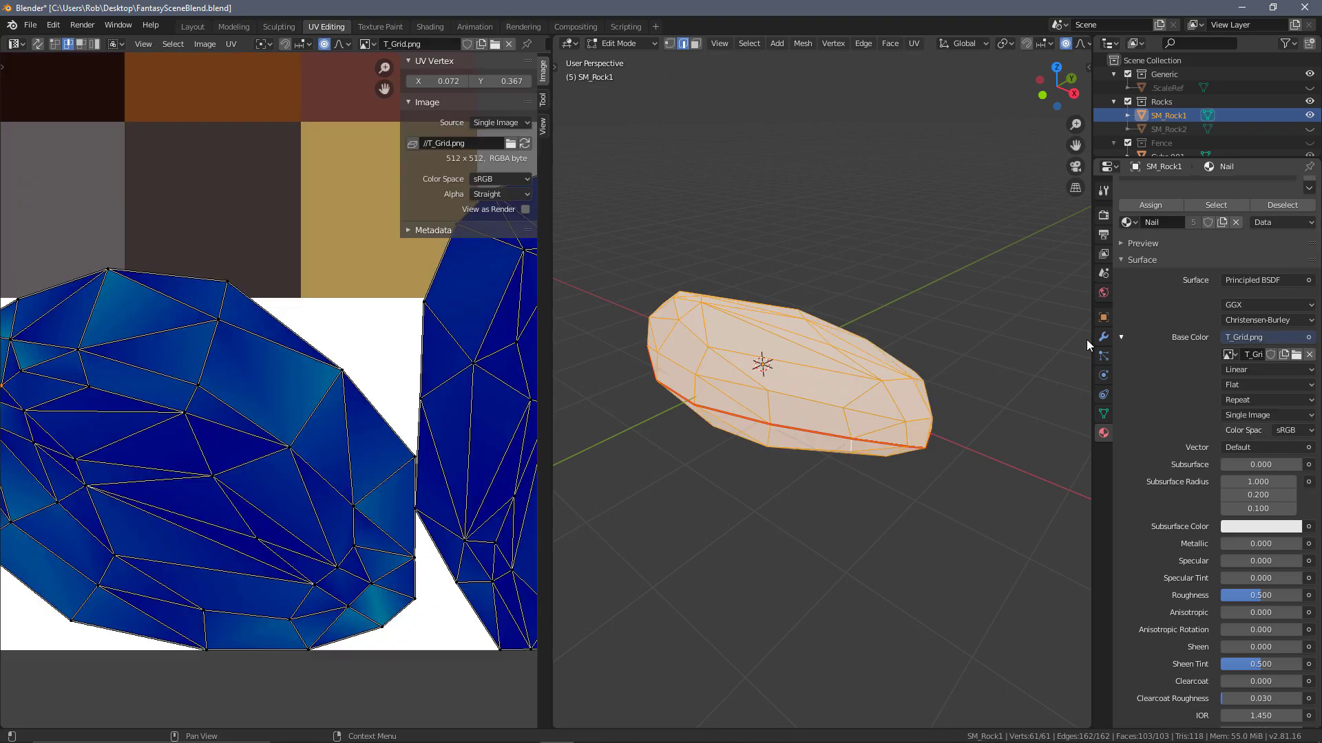
pyautogui.scroll(-4, 344, 323)
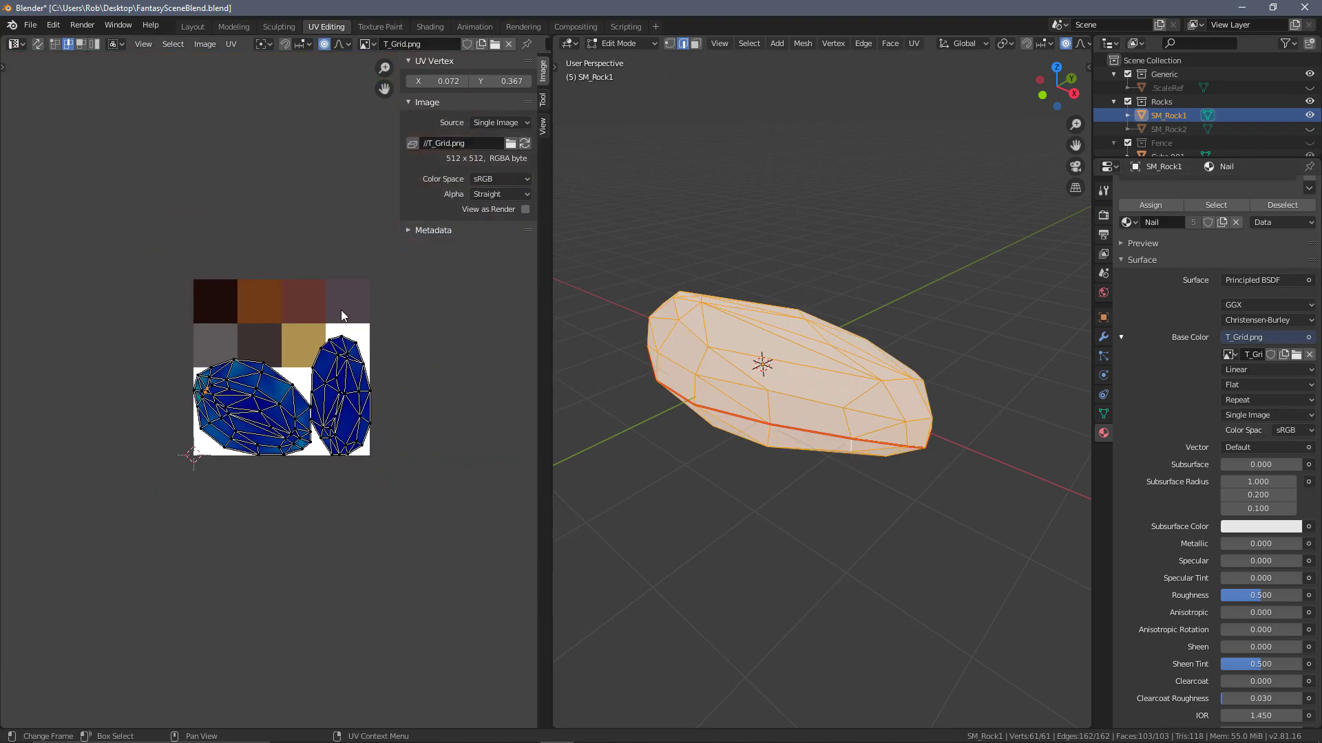
# Step: Close the UV editor's N sidebar and select all the rock's UVs over the T_Grid palette
pyautogui.scroll(2, 383, 344)
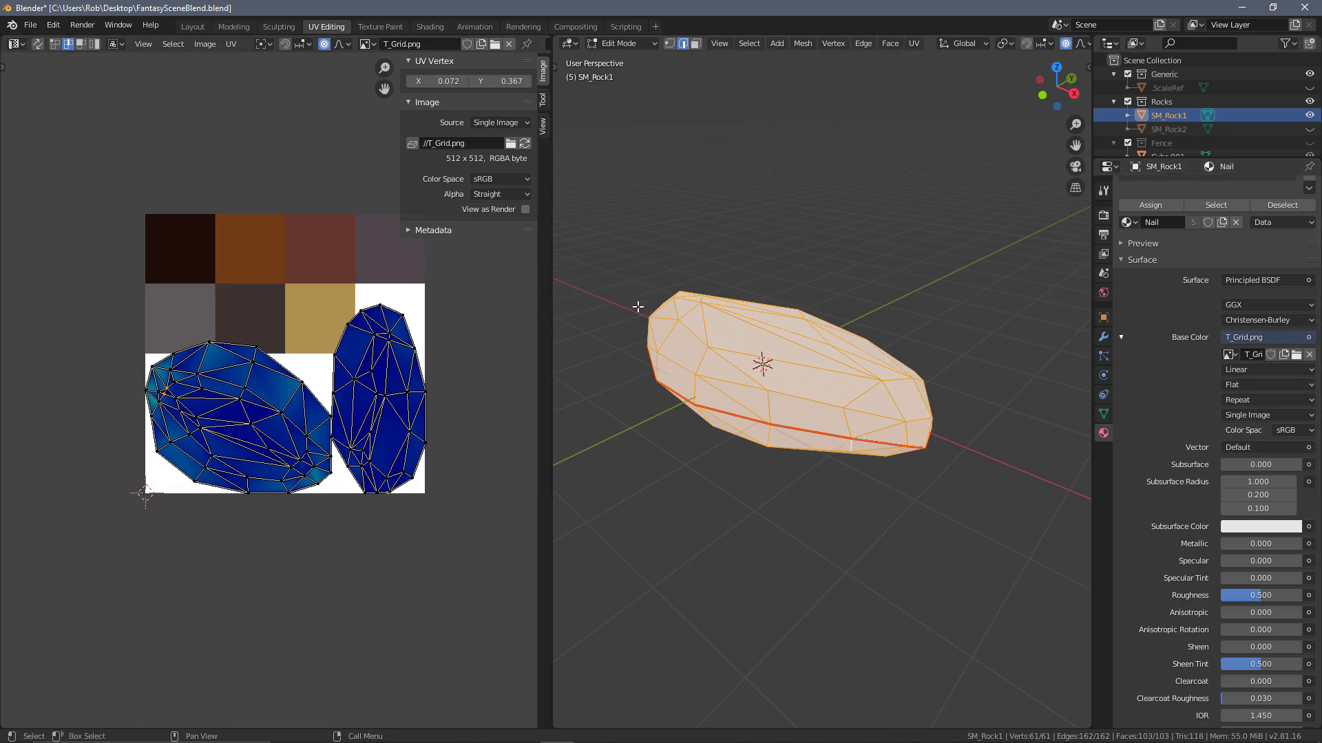
pyautogui.scroll(-2, 443, 342)
pyautogui.moveTo(722, 285); pyautogui.dragTo(696, 323, button='middle')
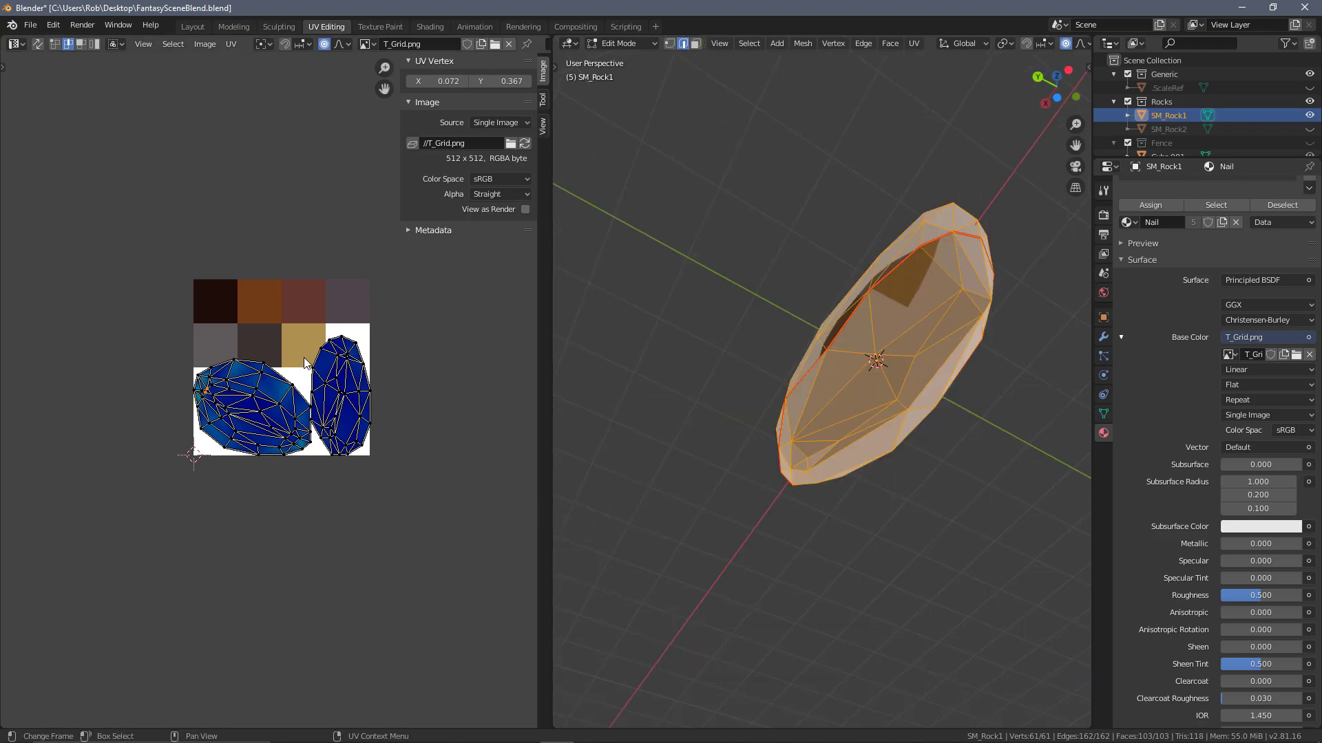
pyautogui.scroll(2, 219, 348)
pyautogui.scroll(1, 206, 303)
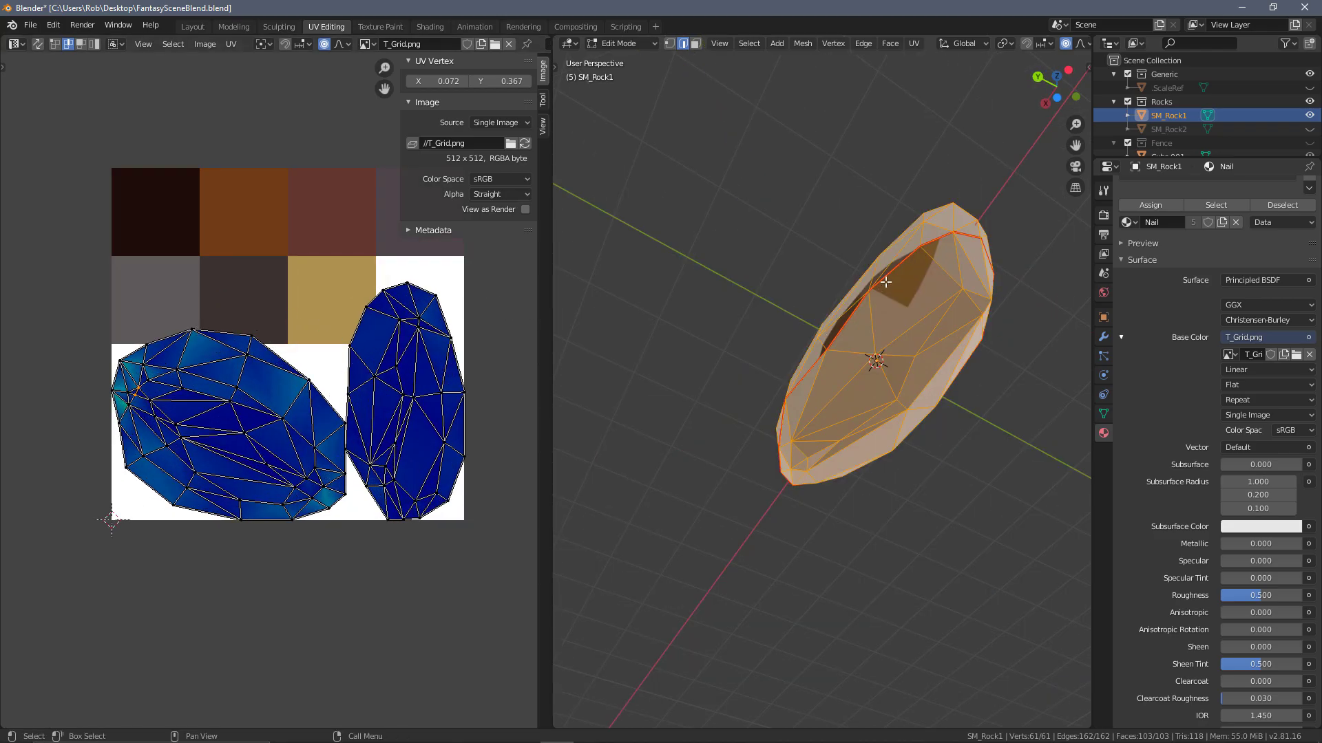
pyautogui.moveTo(936, 303); pyautogui.dragTo(989, 316, button='middle')
pyautogui.scroll(-2, 385, 336)
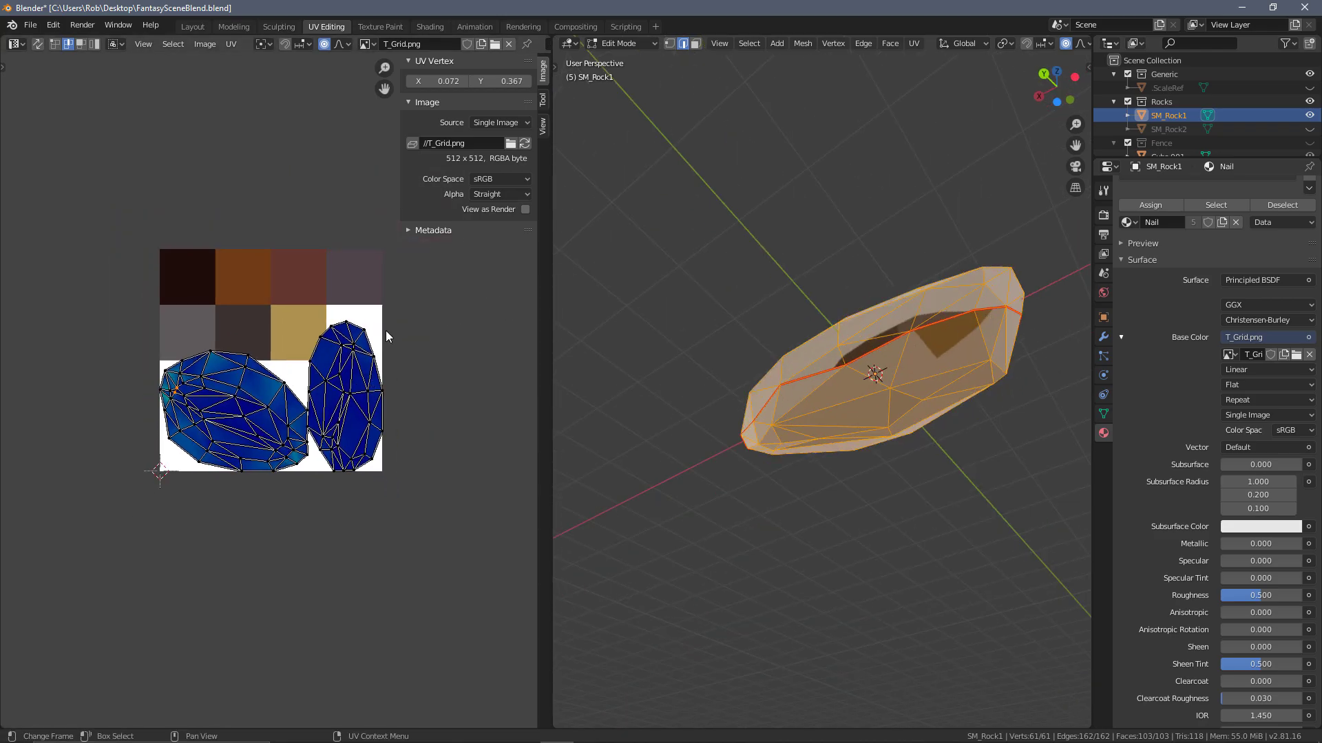
pyautogui.press('n')
pyautogui.press('a')
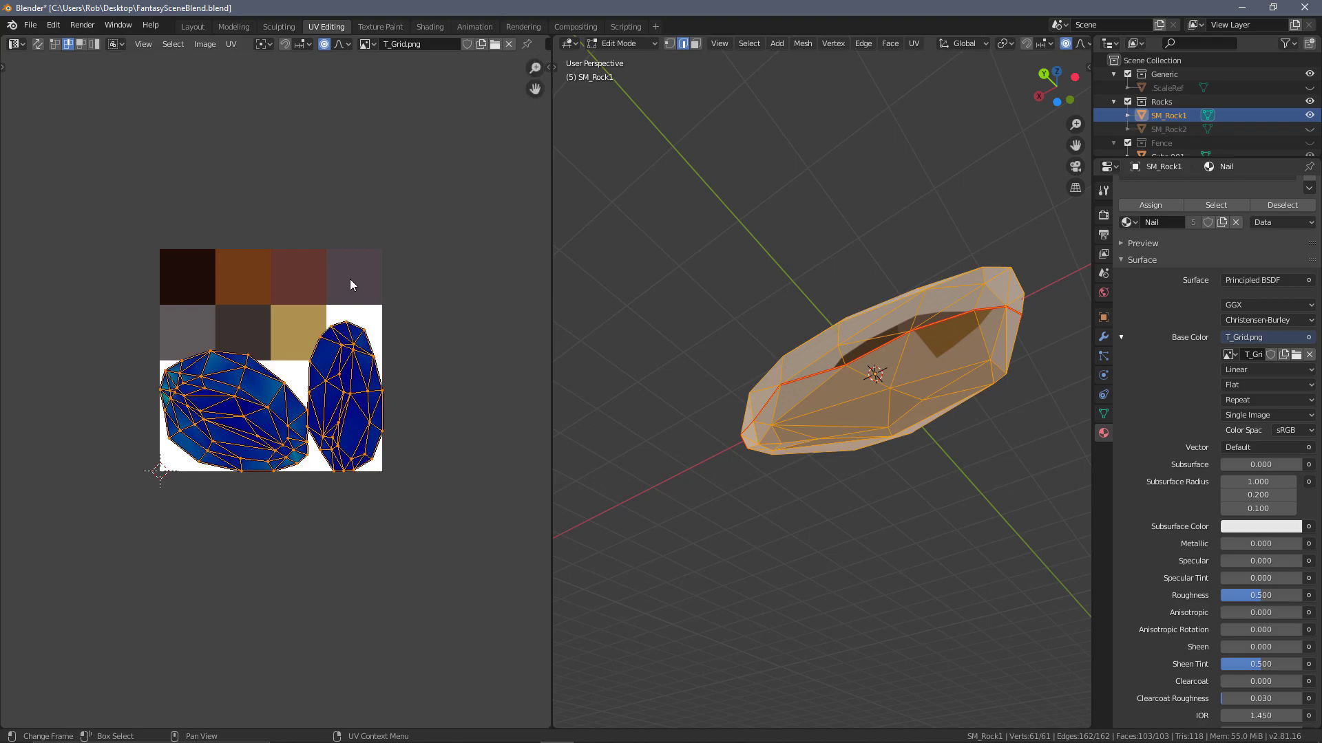
pyautogui.scroll(3, 255, 351)
# Step: Scale the UV islands down and move them toward the top-right swatch
pyautogui.moveTo(254, 337); pyautogui.dragTo(279, 413, button='middle')
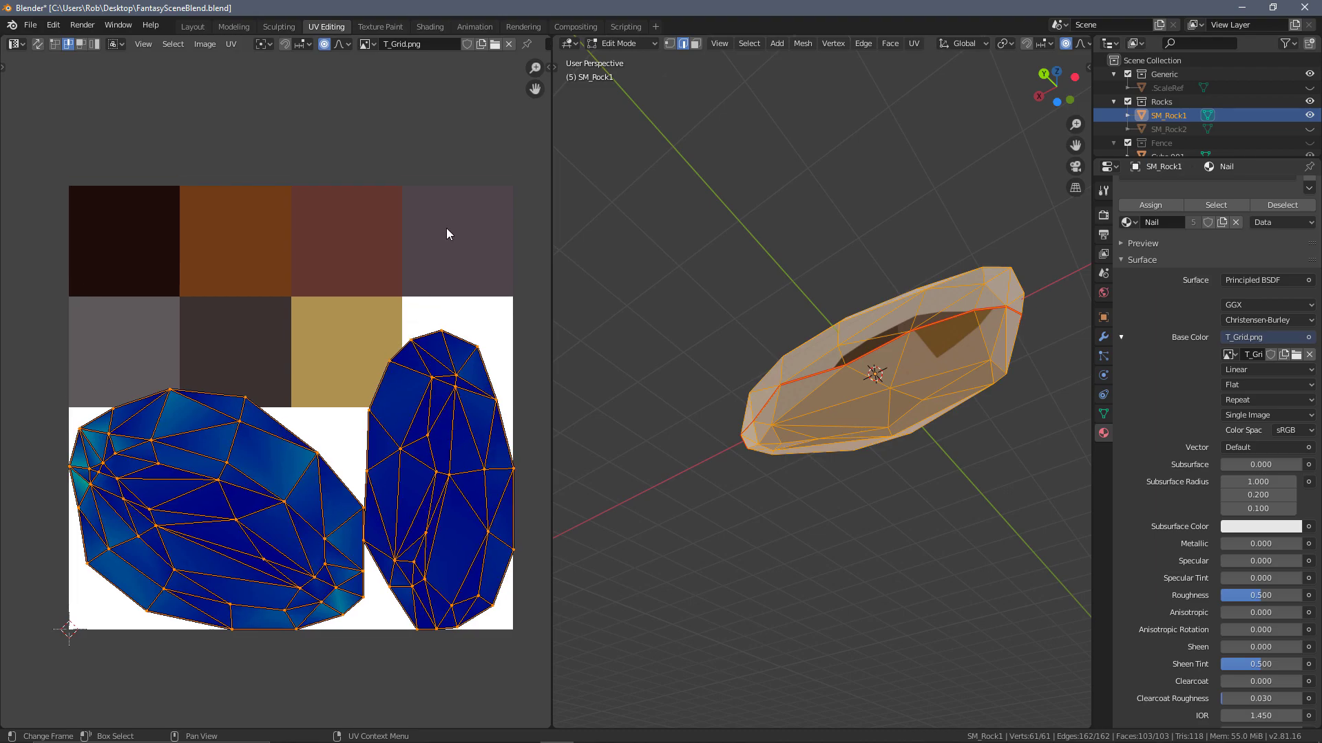
pyautogui.press('s')
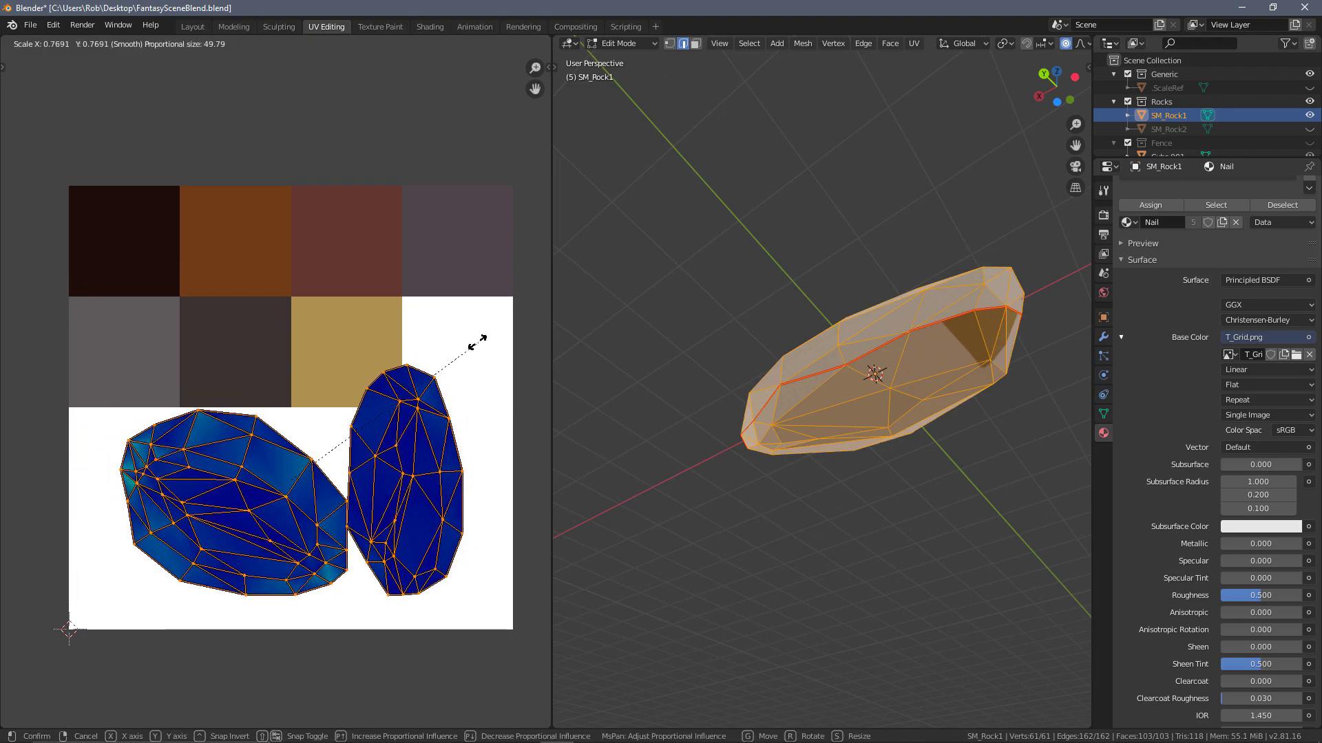
pyautogui.click(353, 422)
pyautogui.press('g')
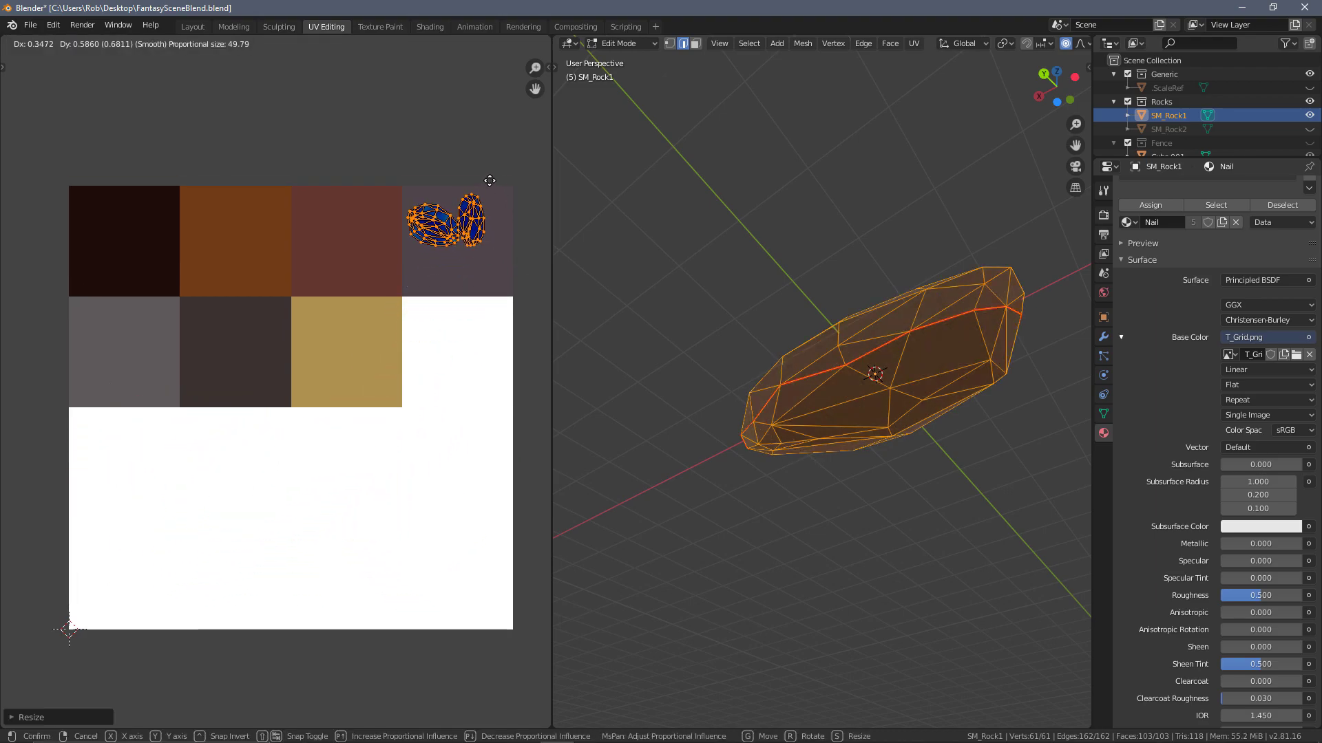
pyautogui.click(498, 201)
pyautogui.moveTo(757, 323); pyautogui.dragTo(816, 330, button='middle')
pyautogui.scroll(2, 507, 212)
pyautogui.moveTo(506, 275); pyautogui.dragTo(486, 303, button='middle')
pyautogui.scroll(-1, 487, 307)
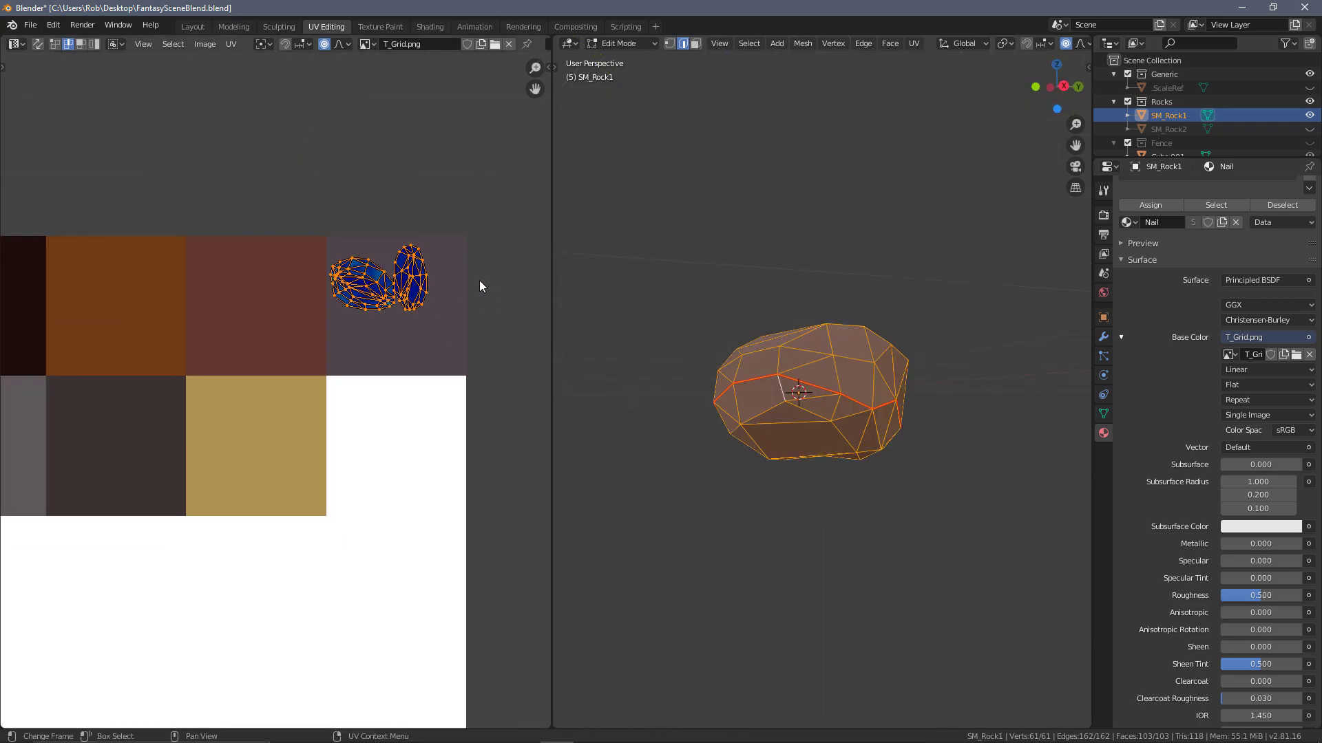
# Step: Rescale the islands and try them on the reddish-brown, then gold swatches
pyautogui.press('s')
pyautogui.click(489, 301)
pyautogui.press('g')
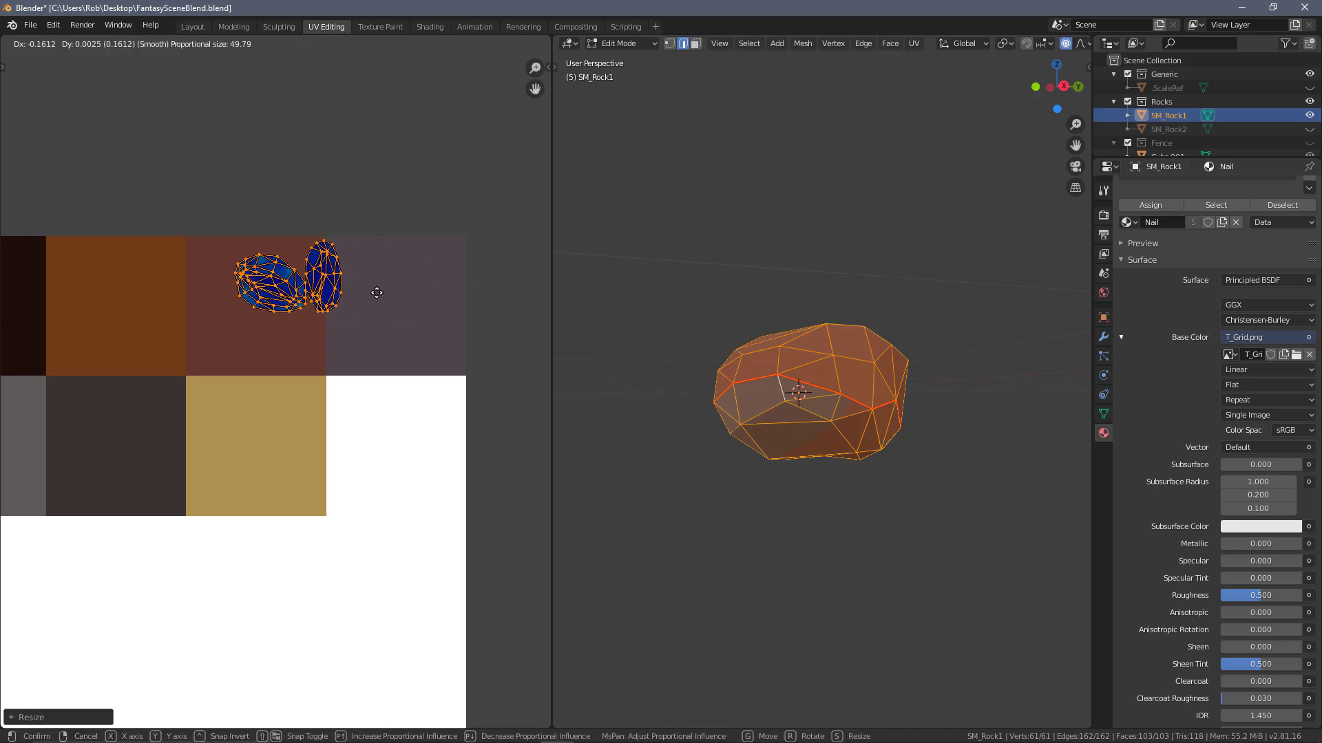
pyautogui.click(355, 292)
pyautogui.moveTo(703, 386); pyautogui.dragTo(875, 389, button='middle')
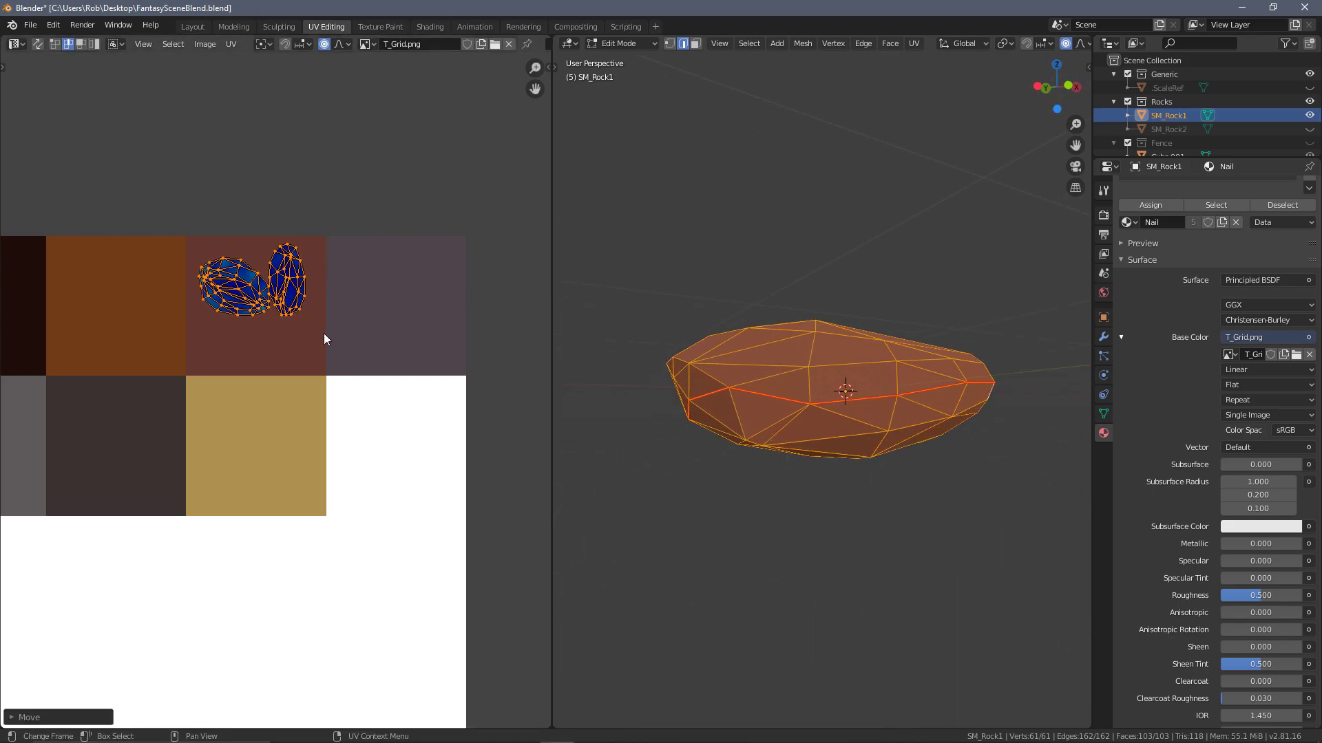
pyautogui.press('g')
pyautogui.click(329, 521)
pyautogui.moveTo(646, 399); pyautogui.dragTo(584, 316, button='middle')
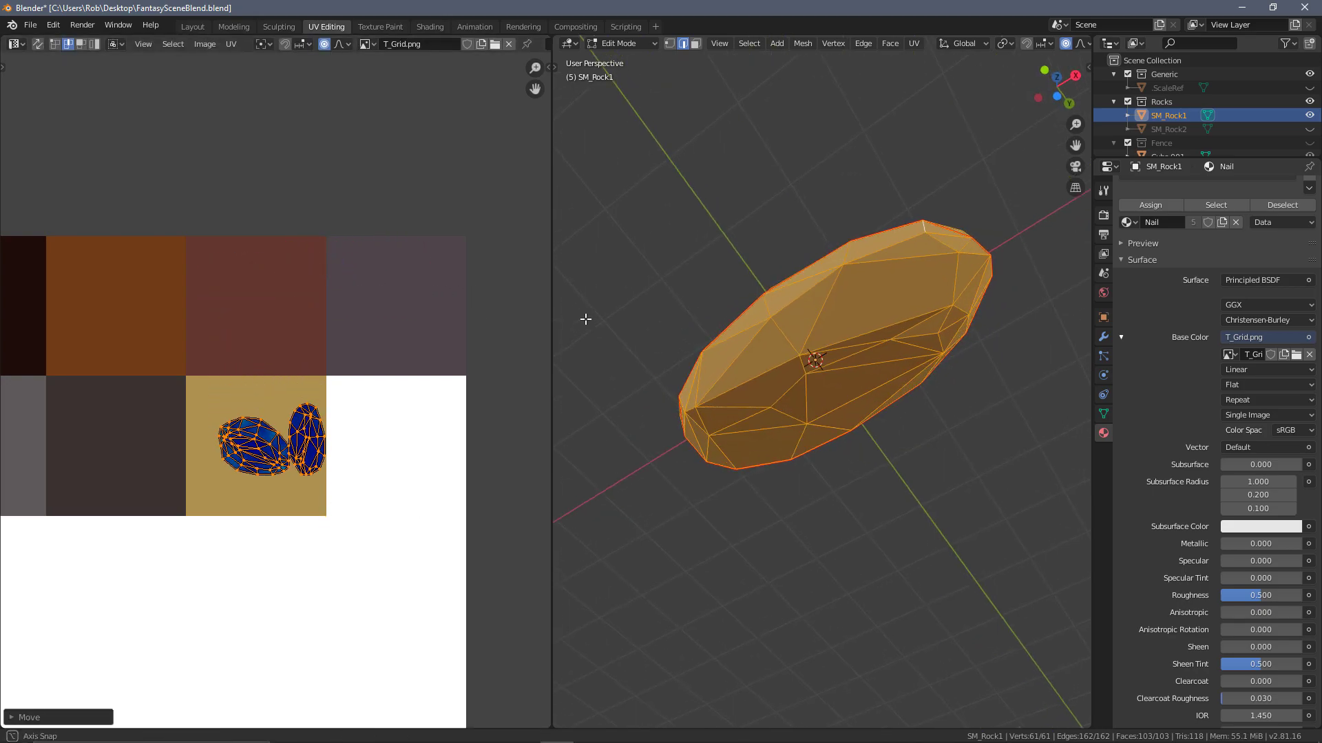
# Step: Place the islands in the purple-grey swatch and shrink them to about half size
pyautogui.press('g')
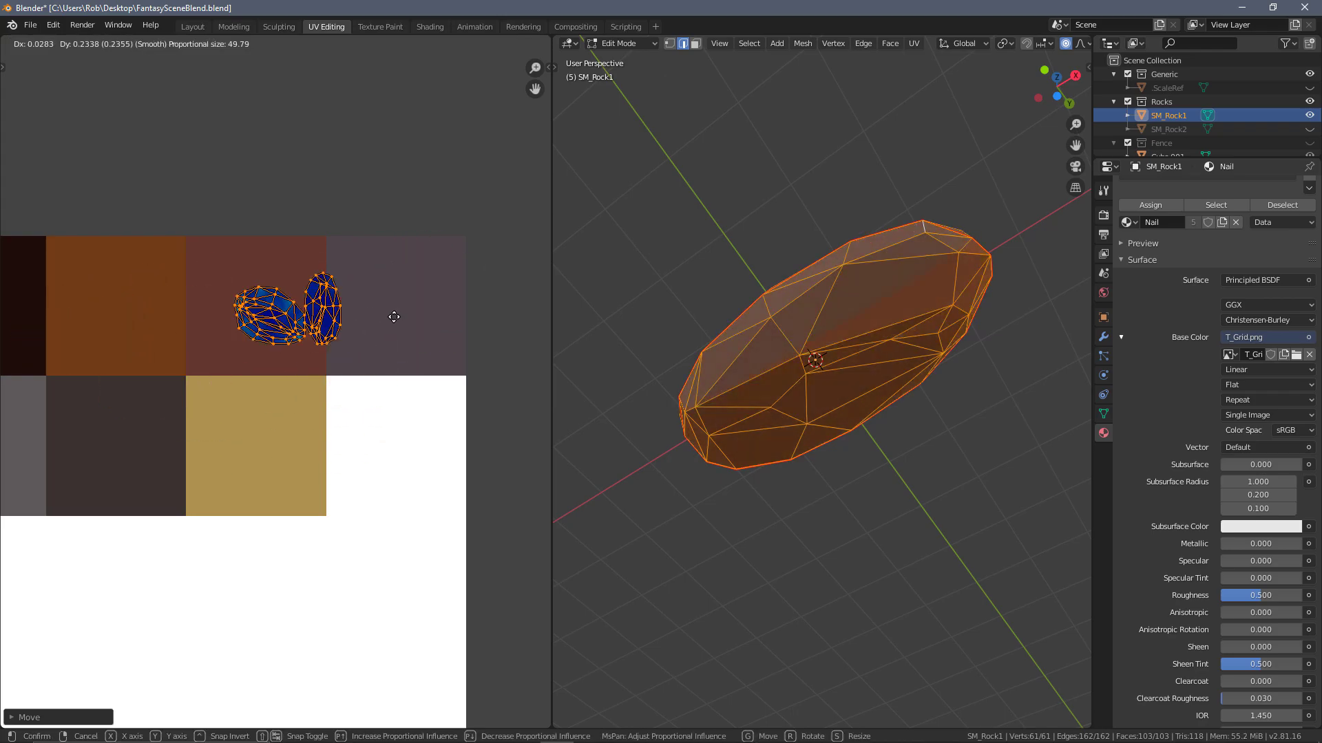
pyautogui.click(450, 281)
pyautogui.press('s')
pyautogui.click(473, 268)
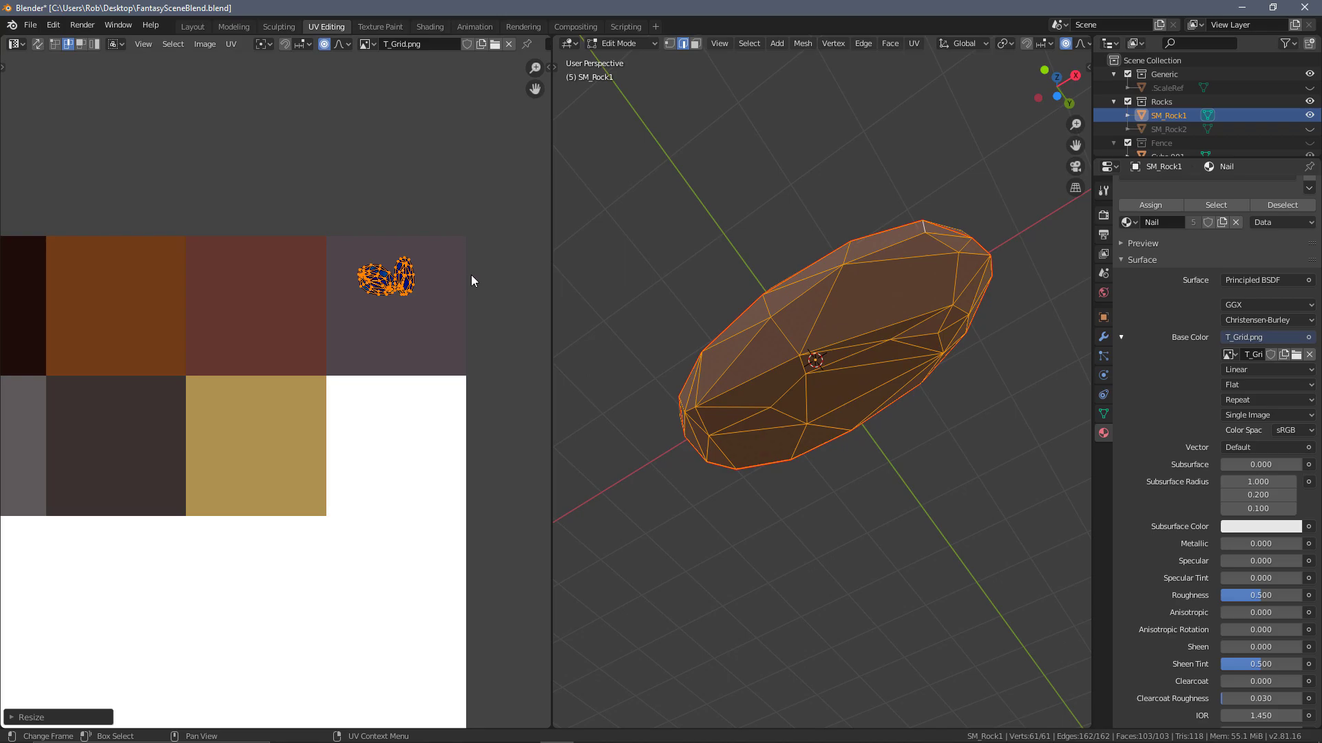
# Step: Enlarge the UV islands about 2.7x, reposition them, then shrink them slightly
pyautogui.press('g')
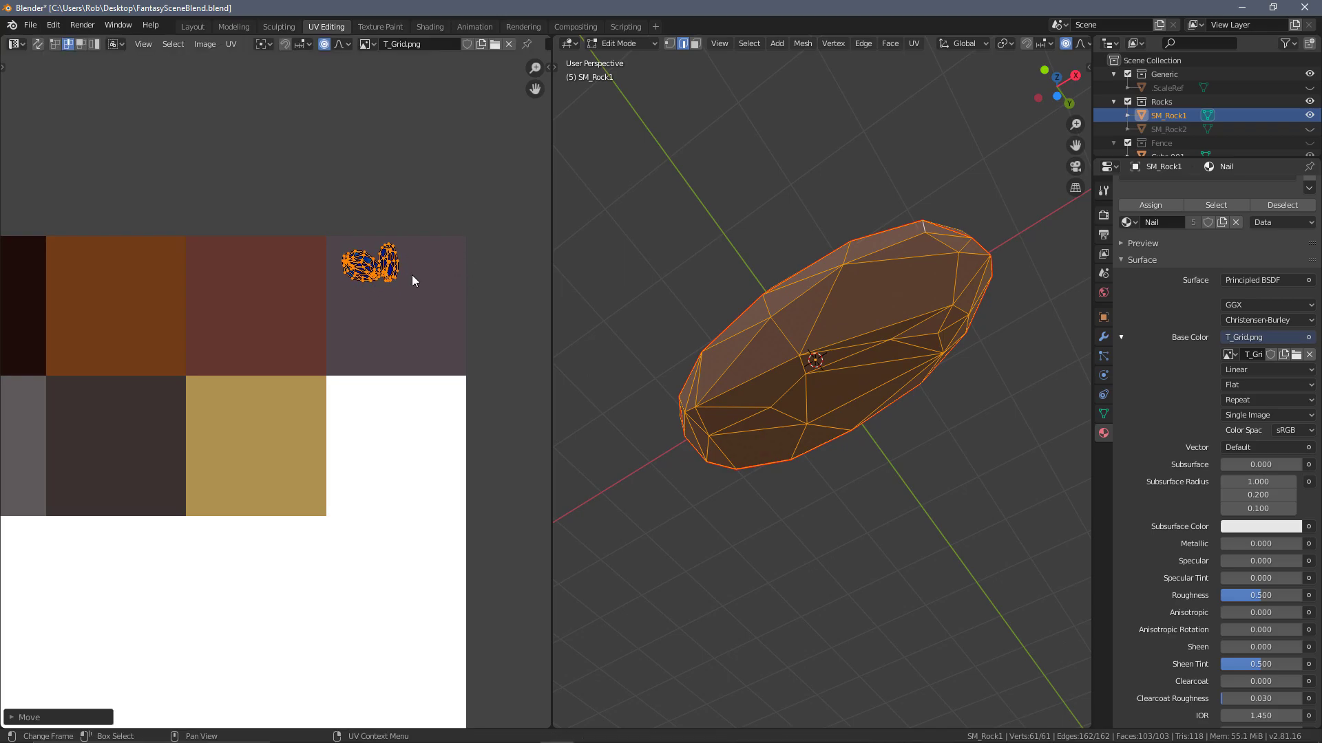
pyautogui.press('s')
pyautogui.click(15, 310)
pyautogui.press('g')
pyautogui.click(43, 349)
pyautogui.press('s')
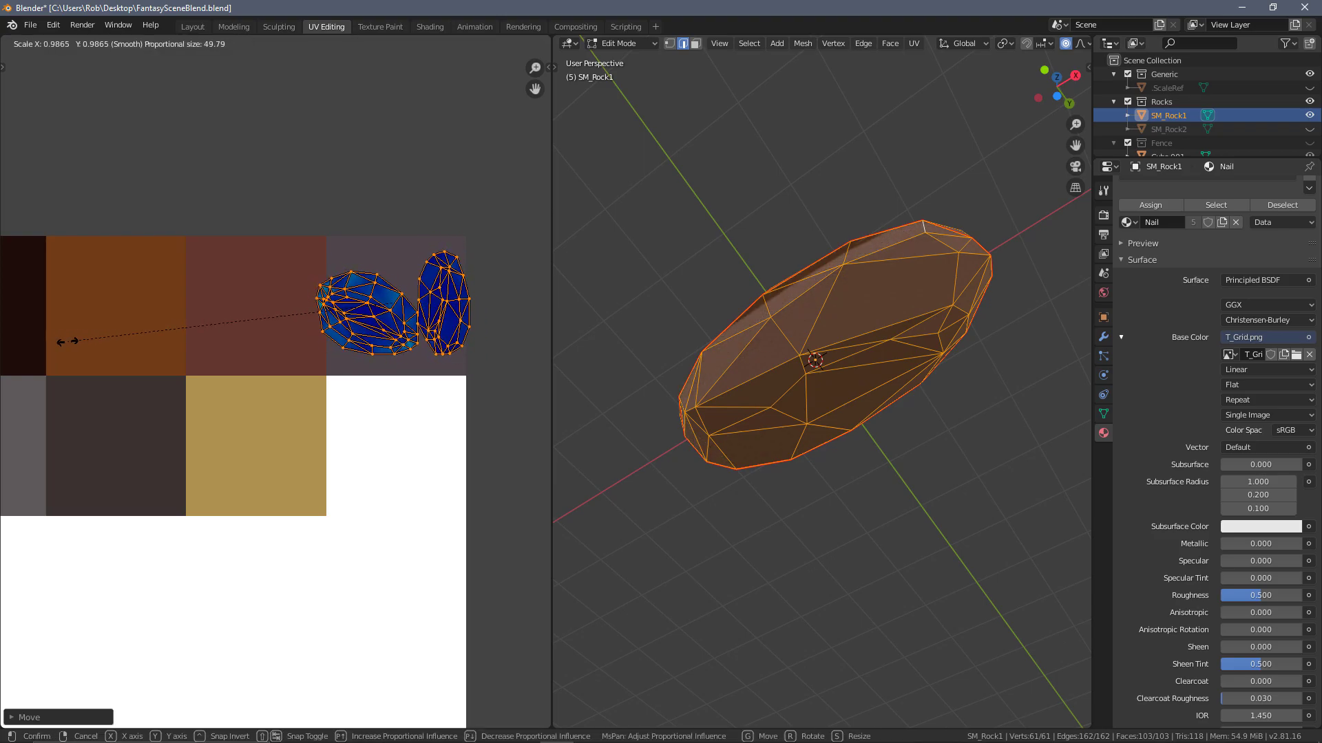
pyautogui.click(104, 345)
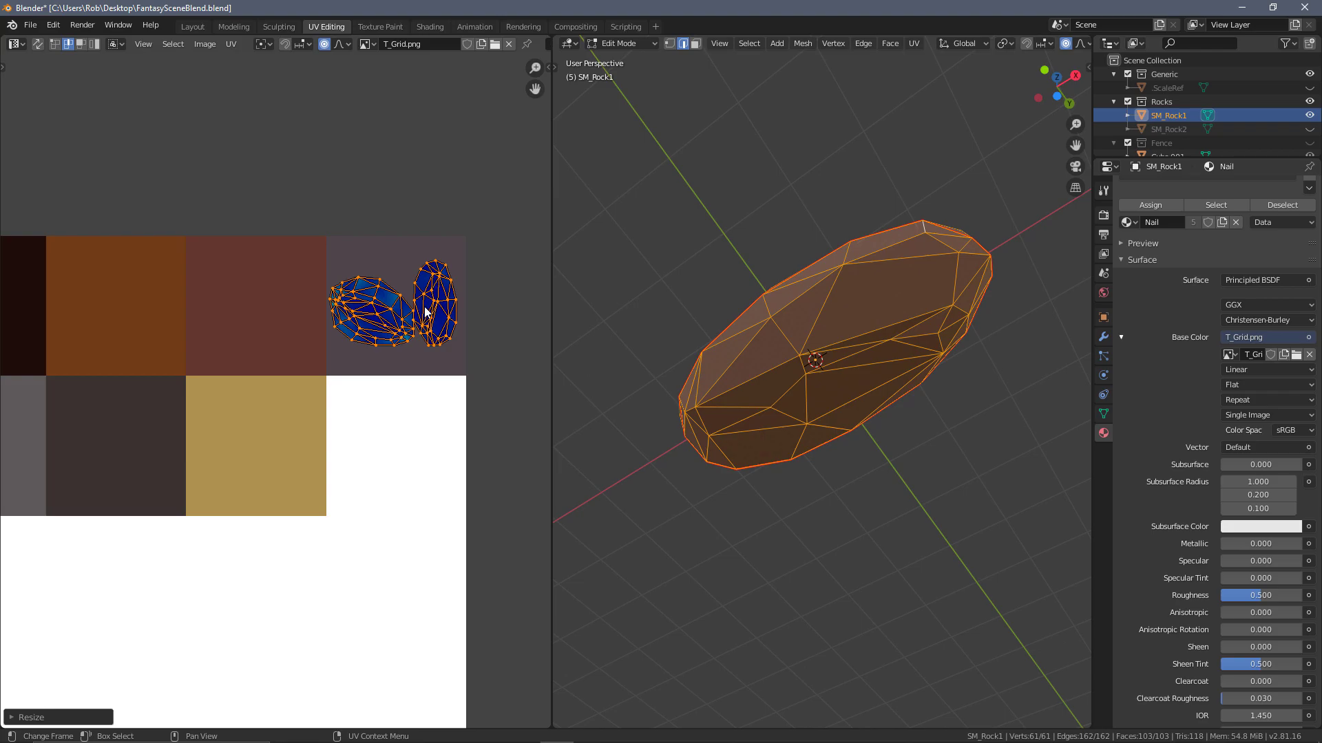
# Step: Shrink the islands to about a third, then about 70%, nudging them up-left into the purple-grey swatch
pyautogui.press('s')
pyautogui.click(415, 274)
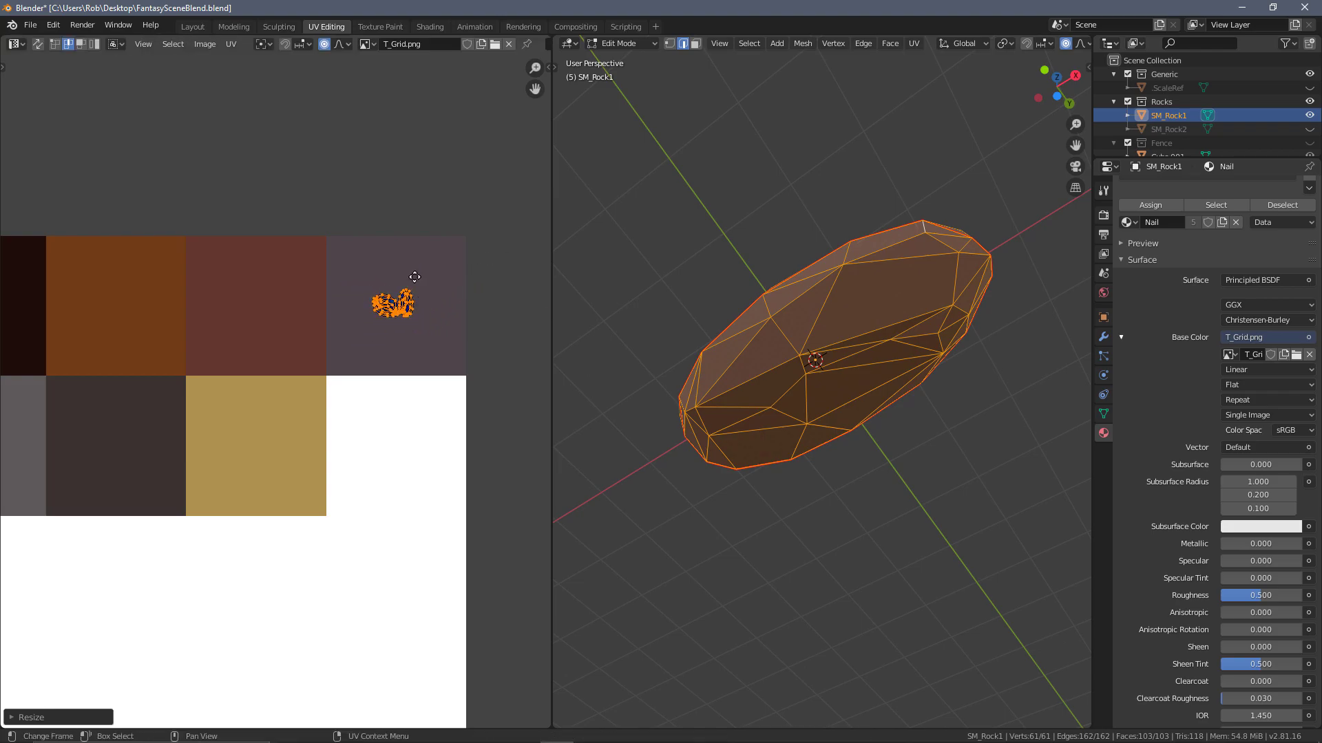
pyautogui.press('g')
pyautogui.click(380, 233)
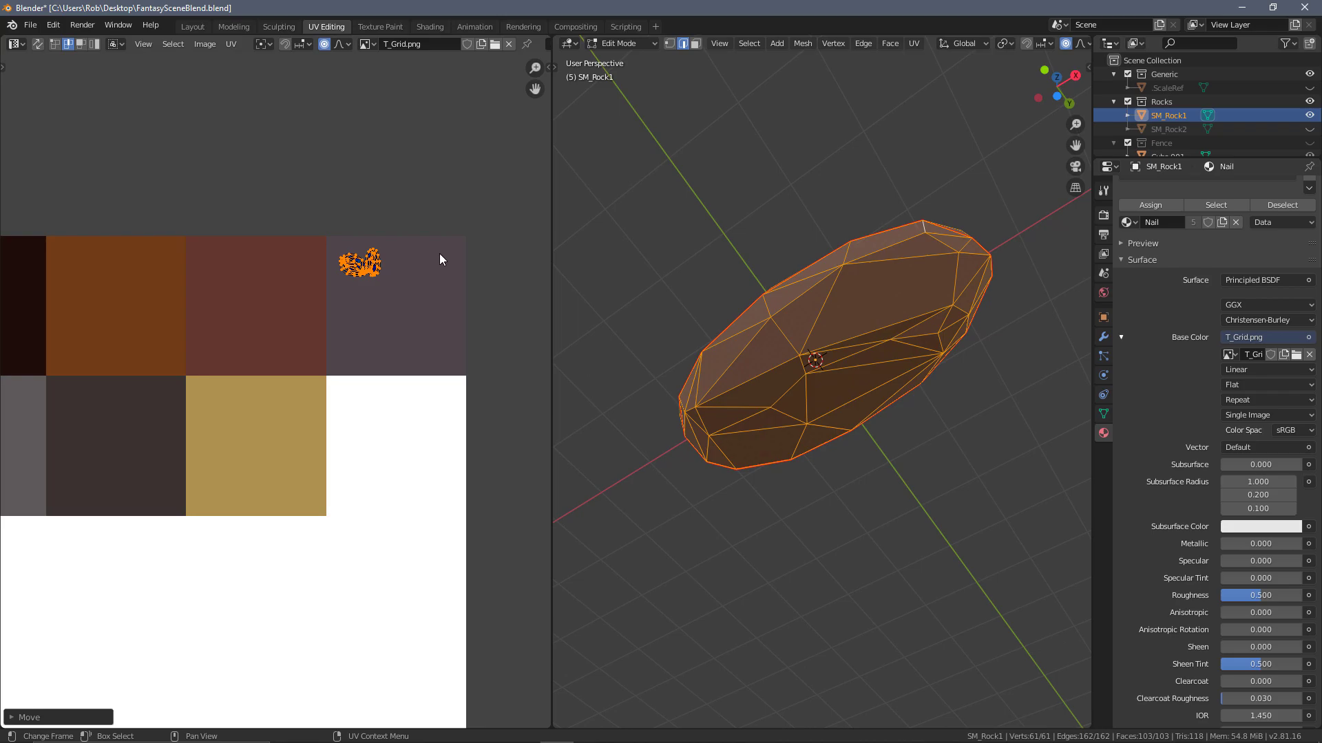
pyautogui.press('s')
pyautogui.click(459, 271)
pyautogui.press('g')
pyautogui.click(442, 248)
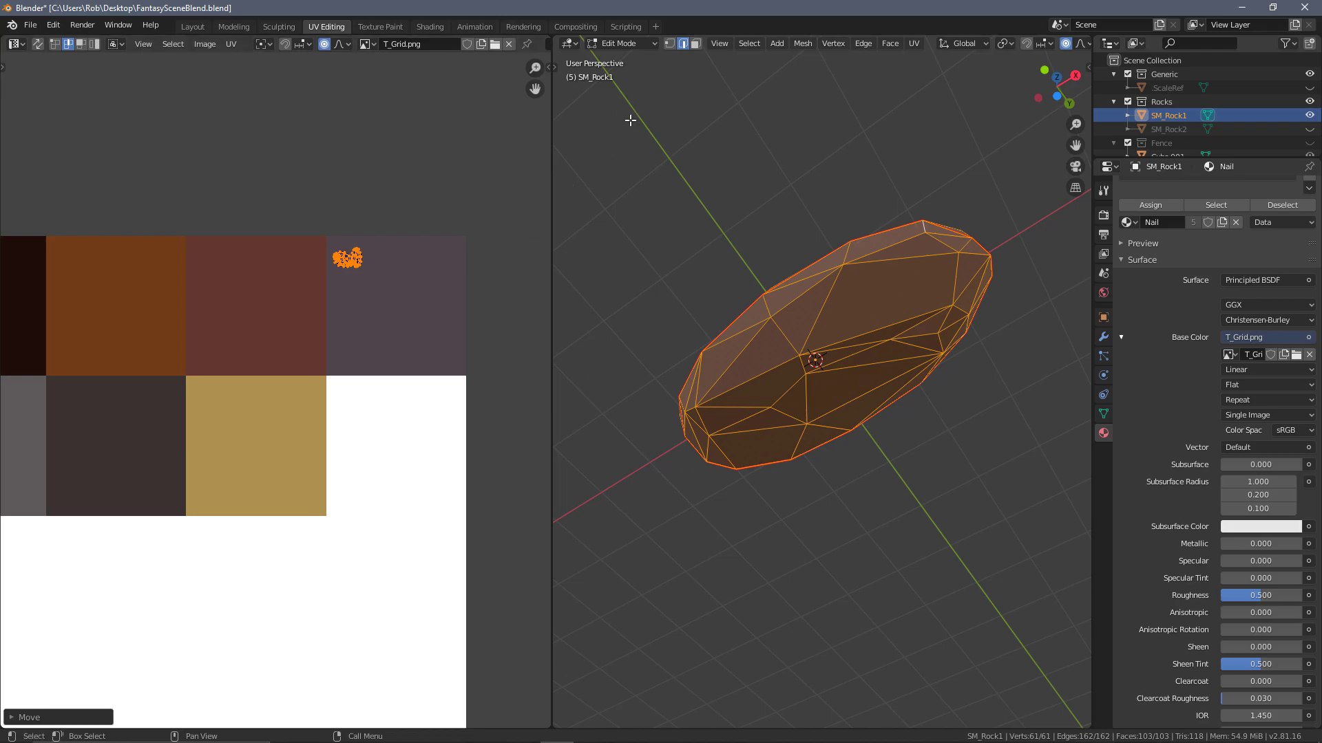
# Step: Zoom in on the islands, enlarge them about 1.5x, and move them right and down
pyautogui.scroll(3, 434, 308)
pyautogui.scroll(1, 434, 307)
pyautogui.moveTo(411, 291); pyautogui.dragTo(140, 302, button='middle')
pyautogui.press('s')
pyautogui.click(406, 300)
pyautogui.press('g')
pyautogui.click(442, 307)
# Step: Slightly enlarge both islands and nudge them up-left to their final spot inside the swatch
pyautogui.scroll(-4, 332, 308)
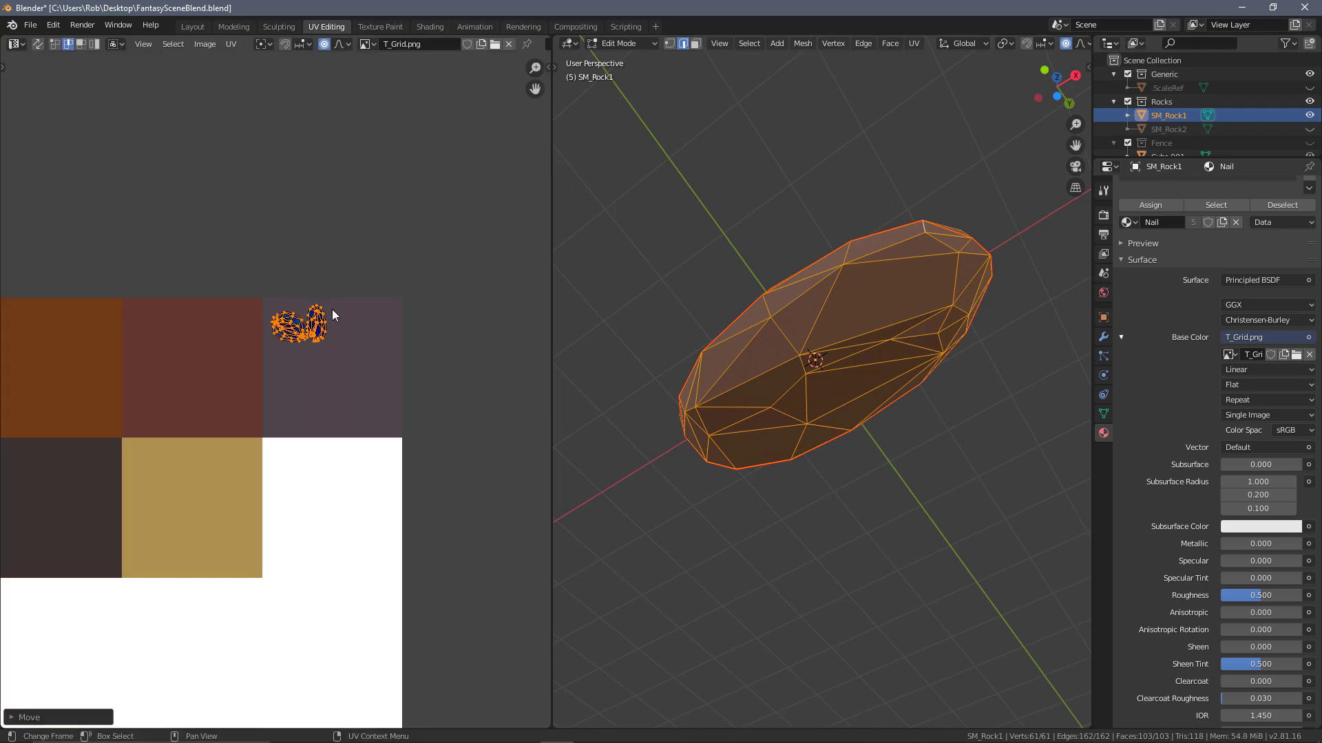
pyautogui.press('s')
pyautogui.click(377, 344)
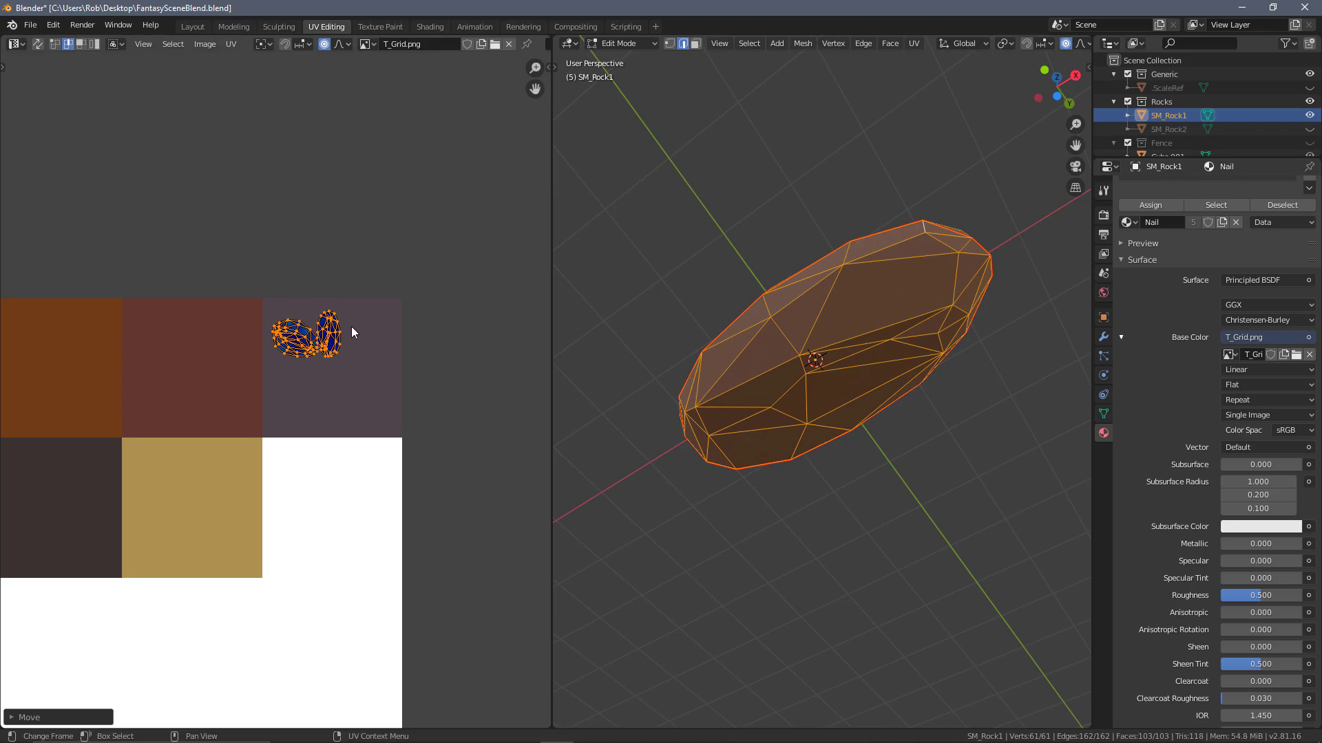
pyautogui.moveTo(351, 327); pyautogui.dragTo(395, 318, button='middle')
pyautogui.press('g')
pyautogui.click(399, 333)
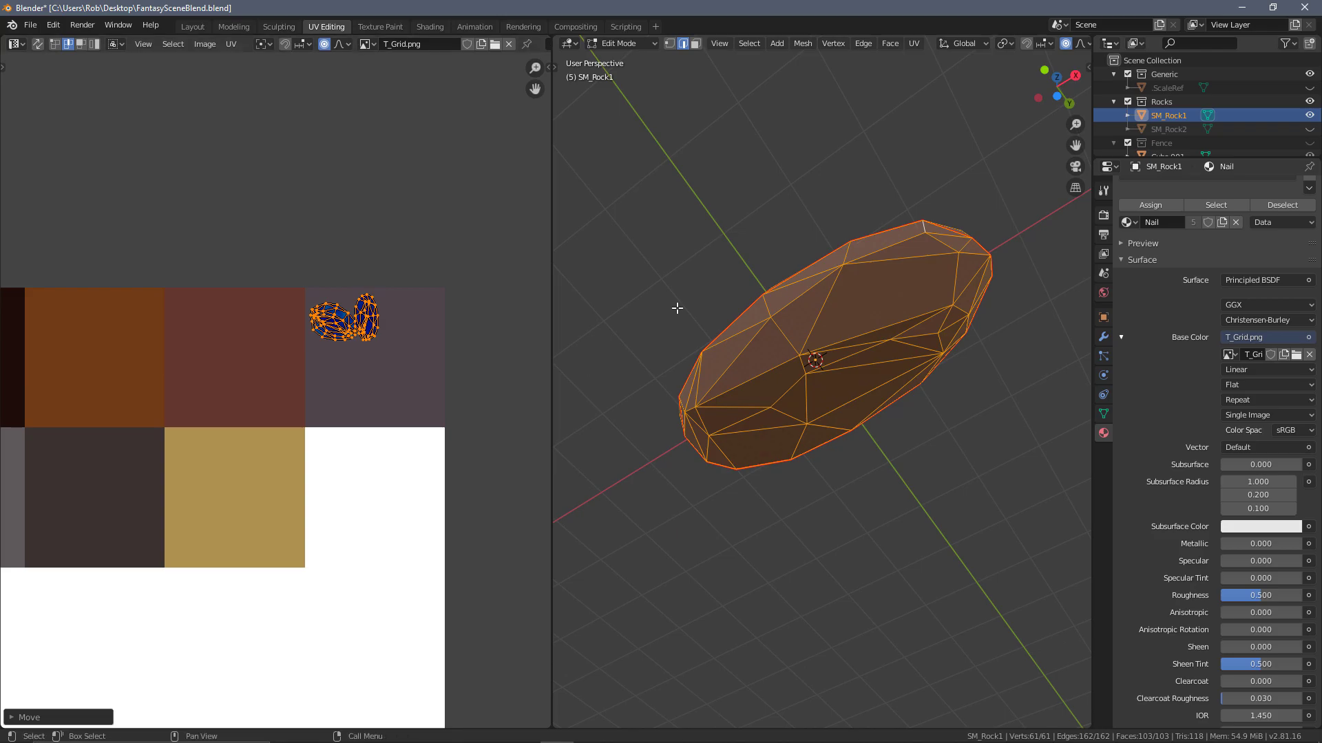
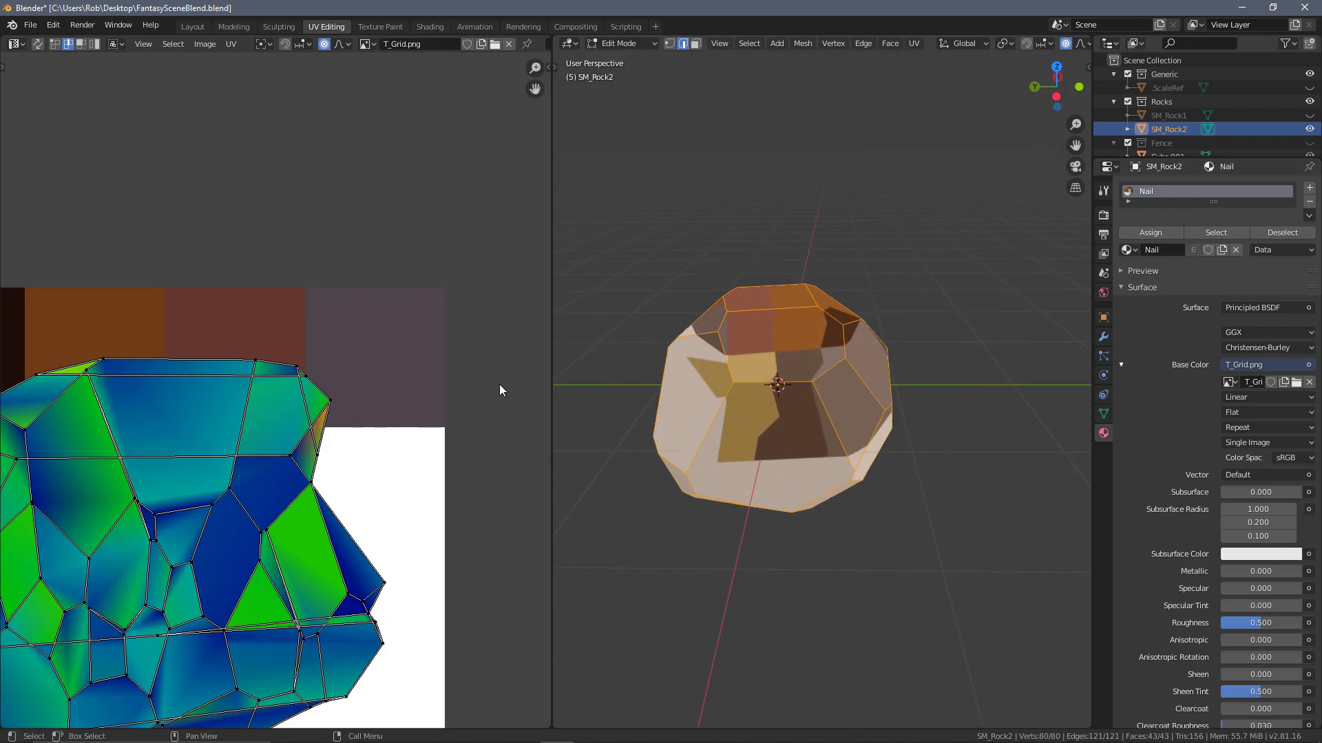
# Step: Frame SM_Rock2's UV island over T_Grid.png, enable UV Sync Selection, and pick one top edge
pyautogui.scroll(-3, 358, 427)
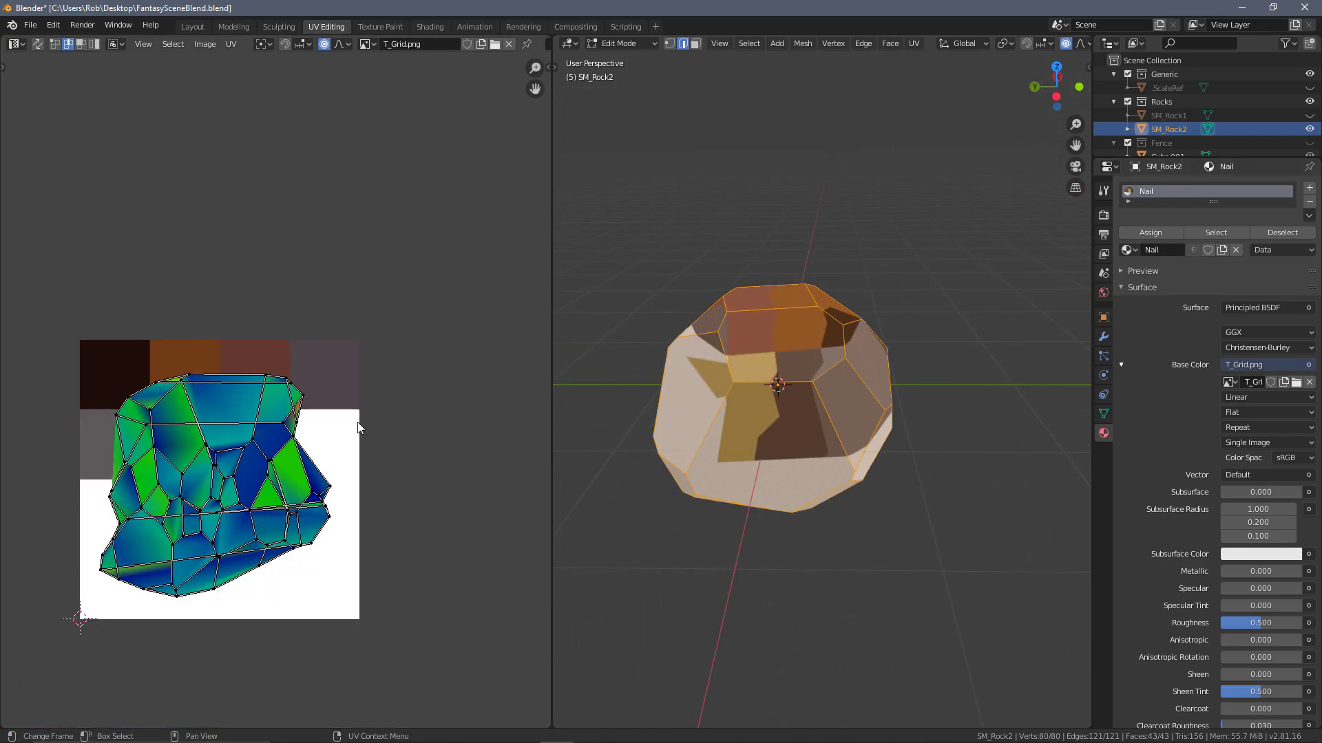
pyautogui.scroll(2, 328, 443)
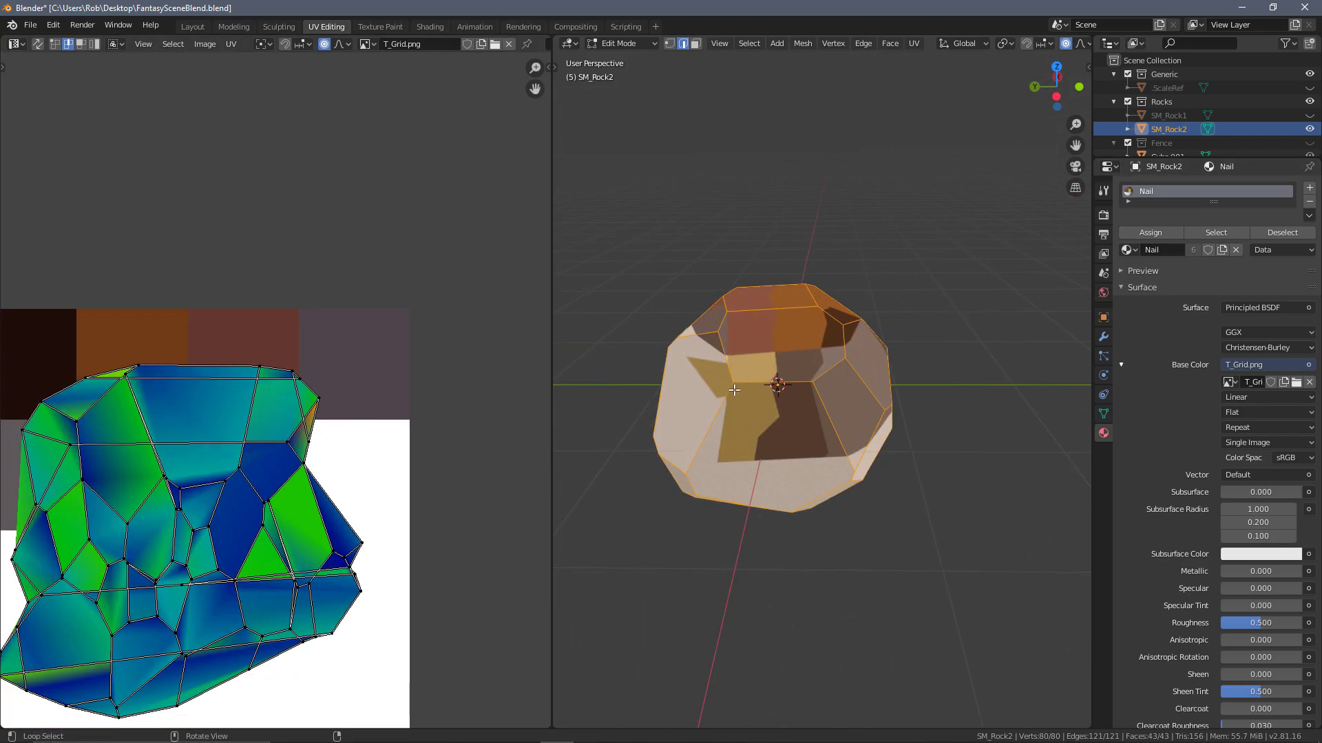
pyautogui.moveTo(695, 386); pyautogui.dragTo(733, 402, button='middle')
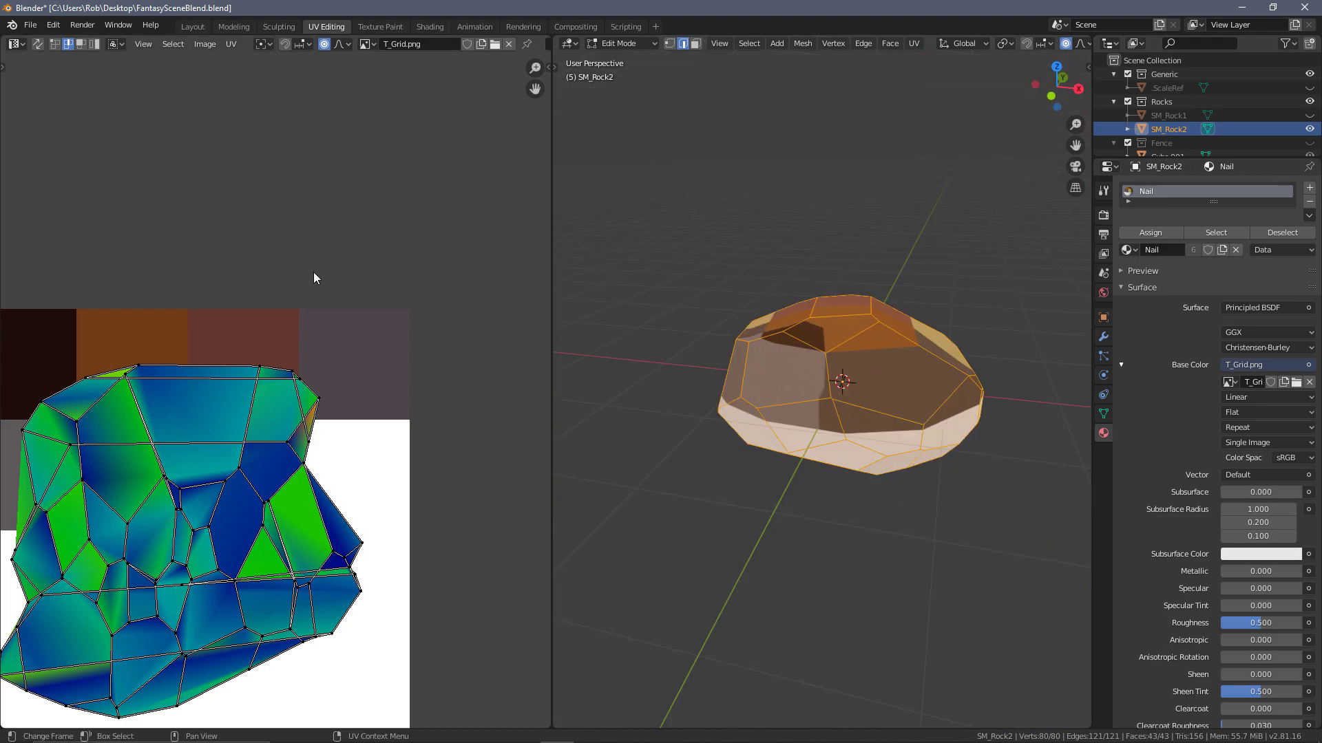
pyautogui.moveTo(274, 213); pyautogui.dragTo(327, 194, button='middle')
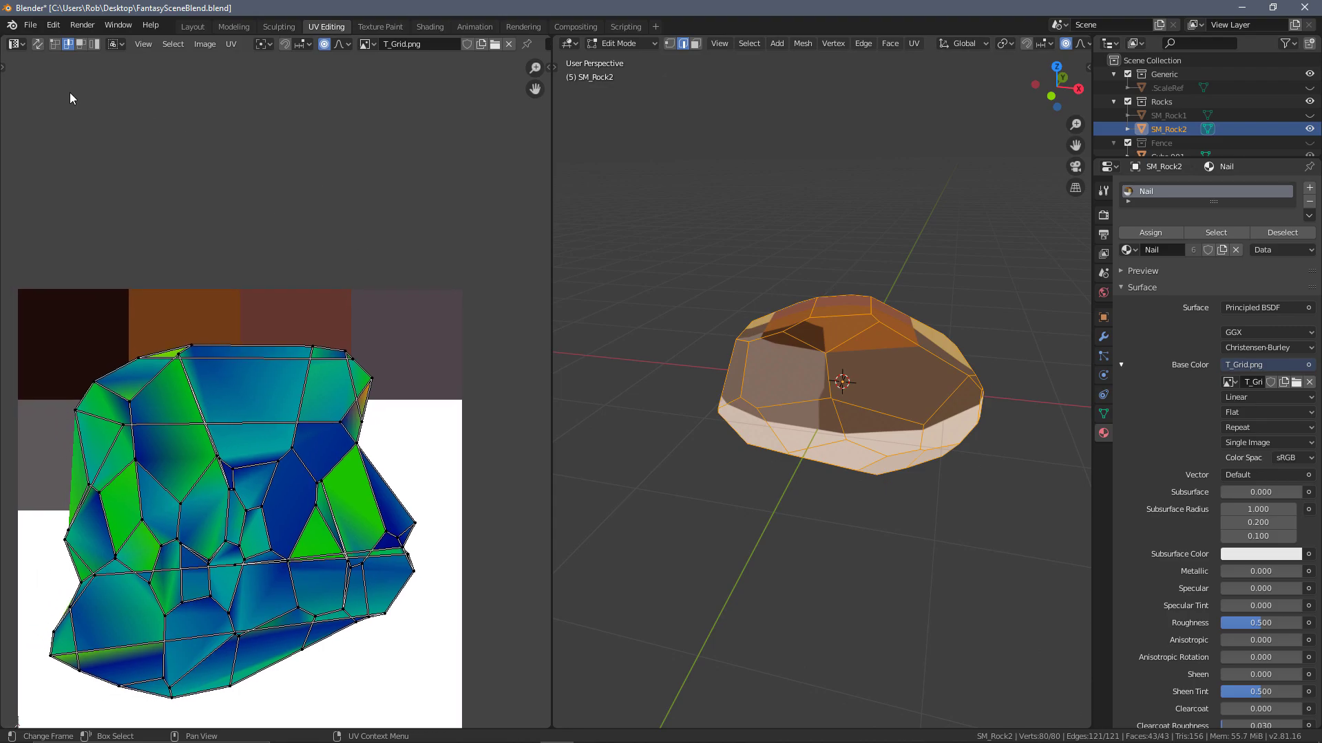
pyautogui.click(38, 44)
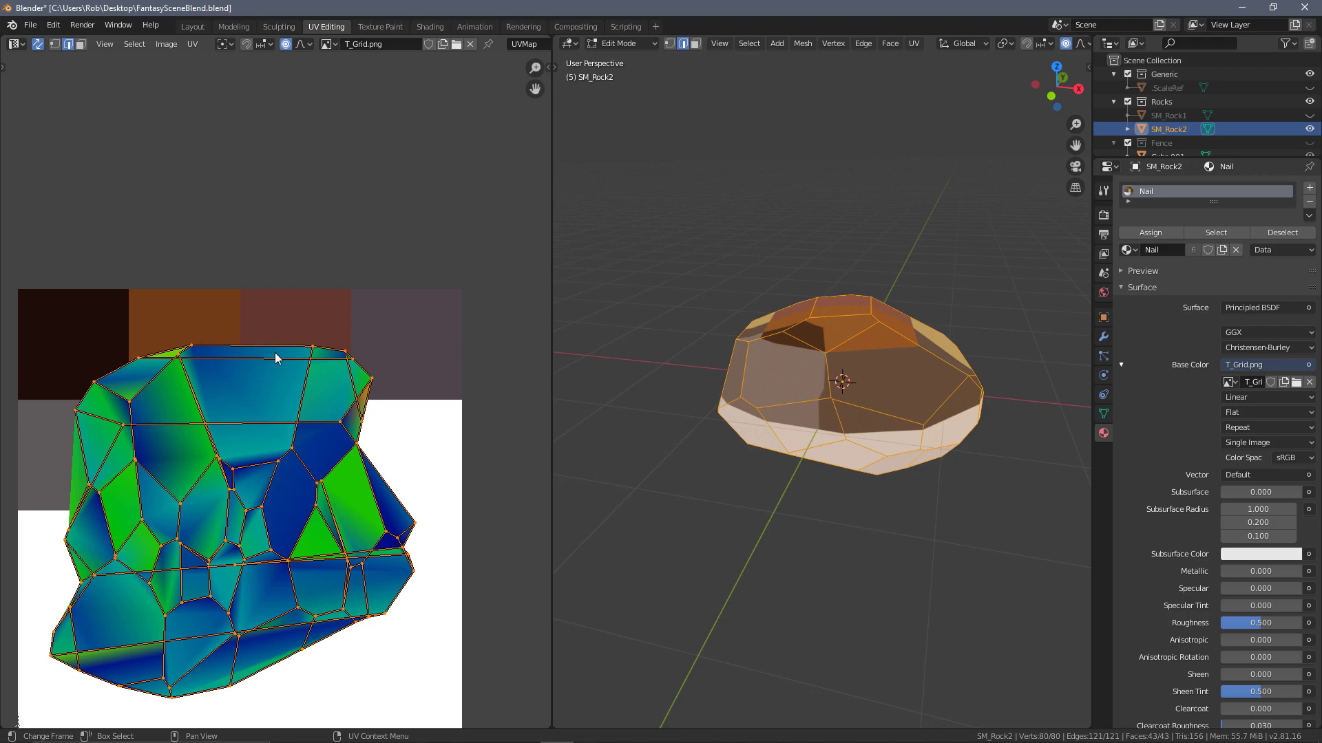
pyautogui.click(288, 351)
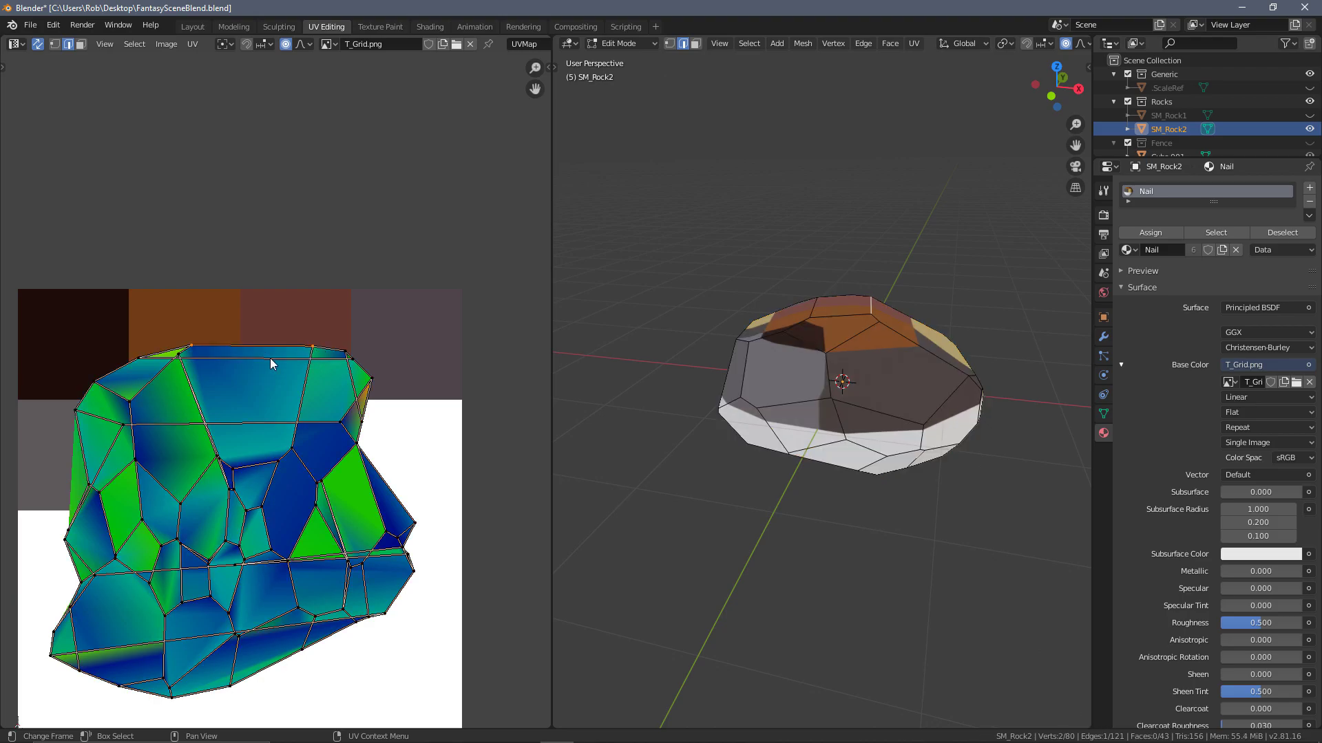
# Step: Compare matching edges by selecting them on the rock and in the UV layout
pyautogui.click(848, 345)
pyautogui.click(810, 394)
pyautogui.click(244, 371)
pyautogui.click(139, 514)
# Step: Select the four edges around one lower face, then view the rock from lower down
pyautogui.click(139, 486)
pyautogui.keyDown('shift'); pyautogui.click(122, 477); pyautogui.keyUp('shift')
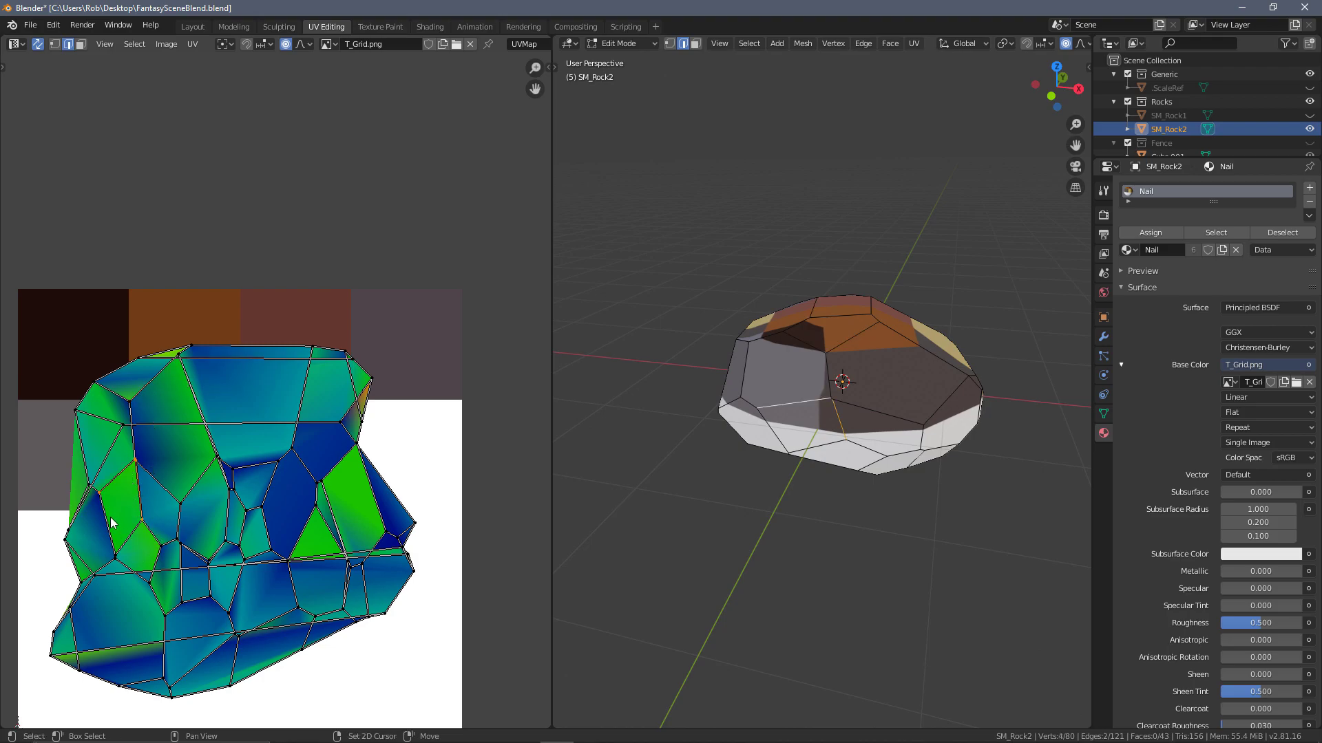
pyautogui.keyDown('shift'); pyautogui.click(109, 521); pyautogui.keyUp('shift')
pyautogui.keyDown('shift'); pyautogui.click(128, 540); pyautogui.keyUp('shift')
pyautogui.moveTo(614, 473); pyautogui.dragTo(791, 324, button='middle')
pyautogui.scroll(3, 914, 277)
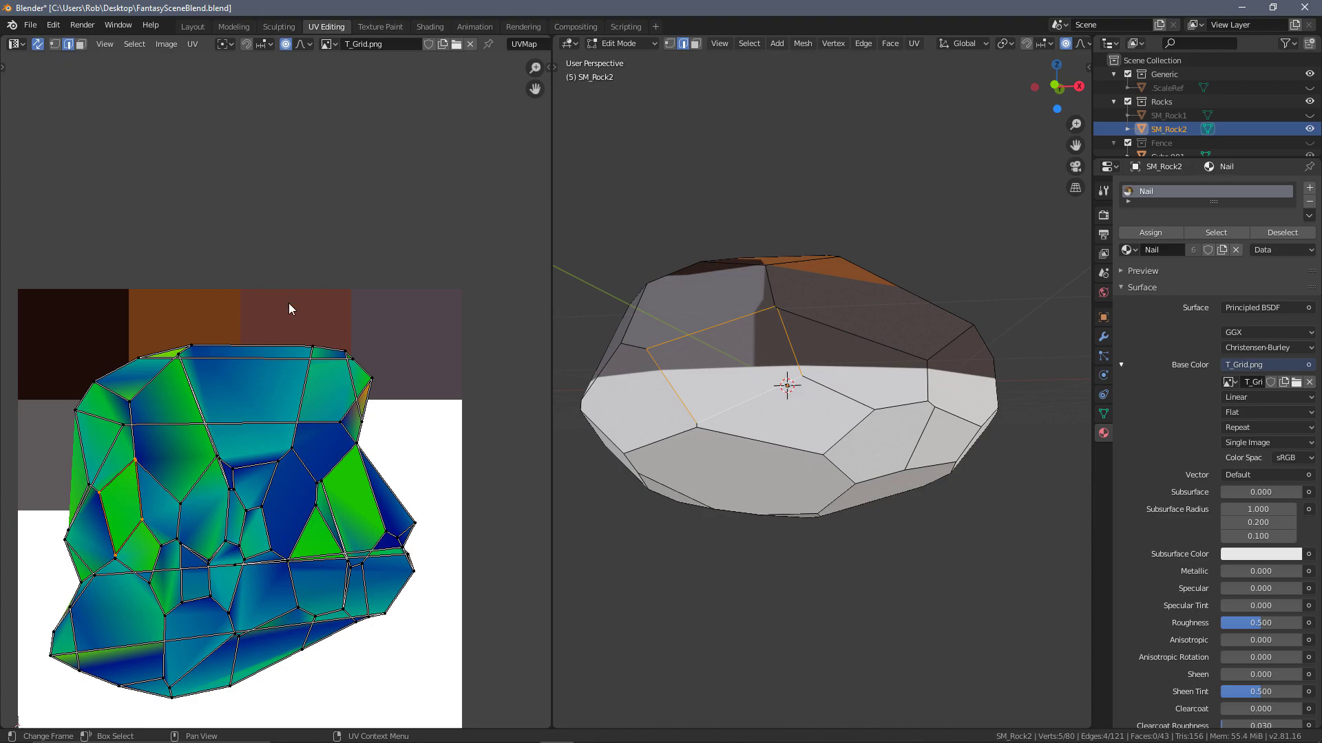
# Step: Deselect all and start a shortest-path edge chain around SM_Rock2's lower section
pyautogui.moveTo(688, 257); pyautogui.dragTo(688, 352, button='middle')
pyautogui.hotkey('alt', 'a')
pyautogui.moveTo(811, 349); pyautogui.dragTo(691, 371, button='middle')
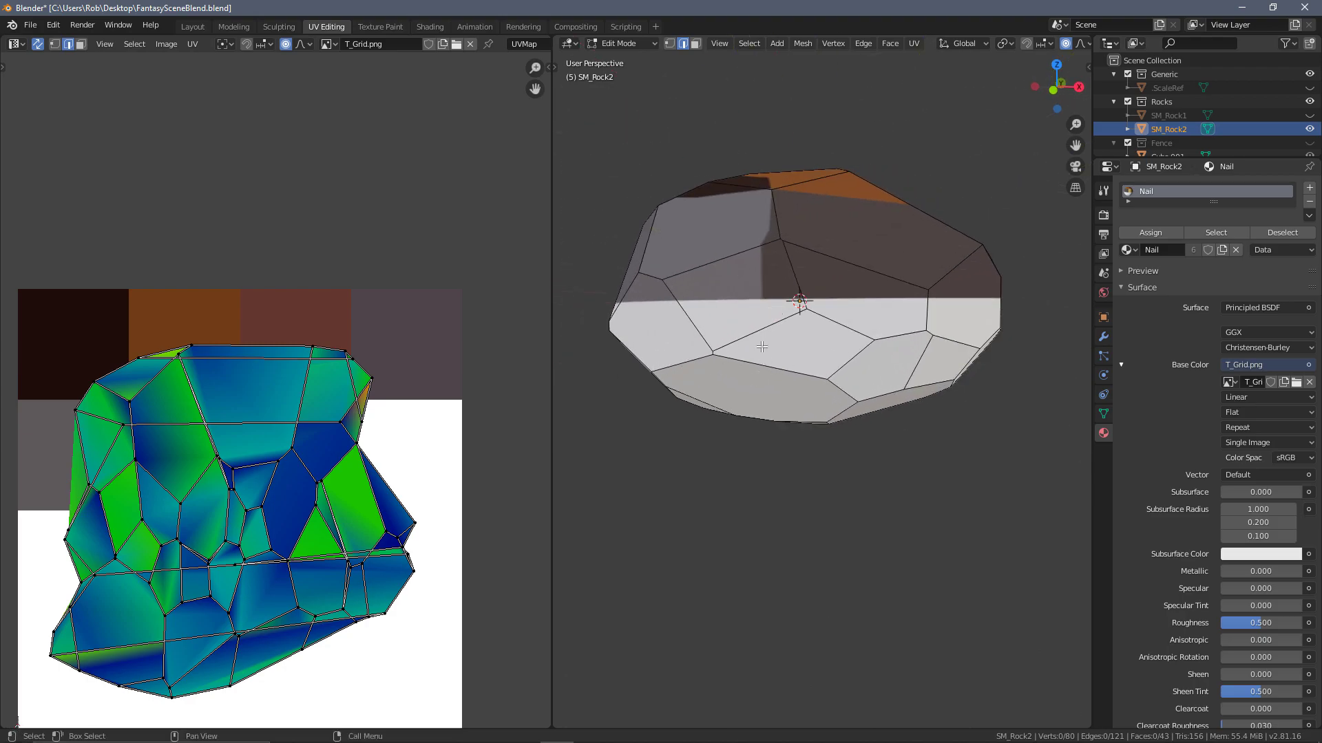
pyautogui.moveTo(762, 347); pyautogui.dragTo(957, 347, button='middle')
pyautogui.click(826, 334)
pyautogui.keyDown('ctrl'); pyautogui.click(903, 366); pyautogui.keyUp('ctrl')
pyautogui.keyDown('ctrl'); pyautogui.click(778, 361); pyautogui.keyUp('ctrl')
pyautogui.keyDown('ctrl'); pyautogui.click(825, 358); pyautogui.keyUp('ctrl')
pyautogui.keyDown('ctrl'); pyautogui.click(916, 321); pyautogui.keyUp('ctrl')
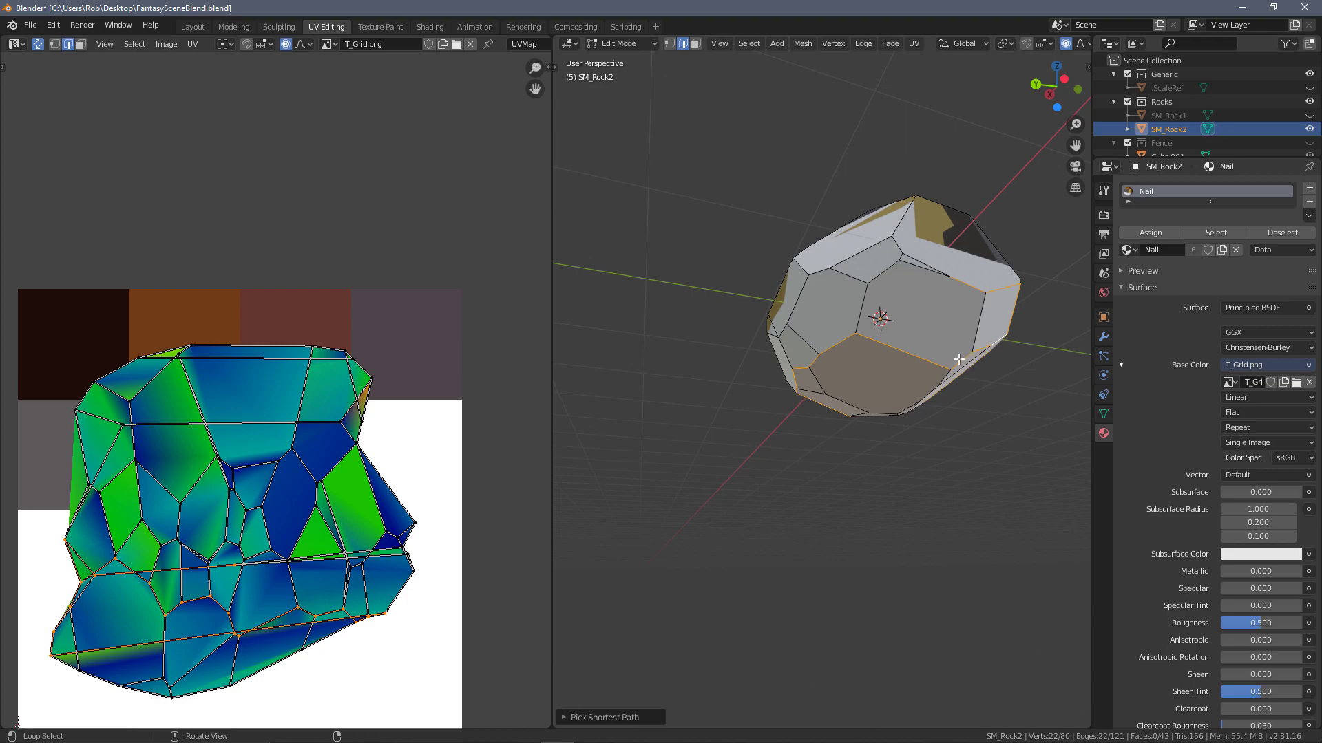
# Step: Close the loop to 22 edges and deselect the four stray edges
pyautogui.keyDown('ctrl'); pyautogui.click(869, 303); pyautogui.keyUp('ctrl')
pyautogui.keyDown('ctrl'); pyautogui.click(893, 267); pyautogui.keyUp('ctrl')
pyautogui.keyDown('ctrl'); pyautogui.click(923, 267); pyautogui.keyUp('ctrl')
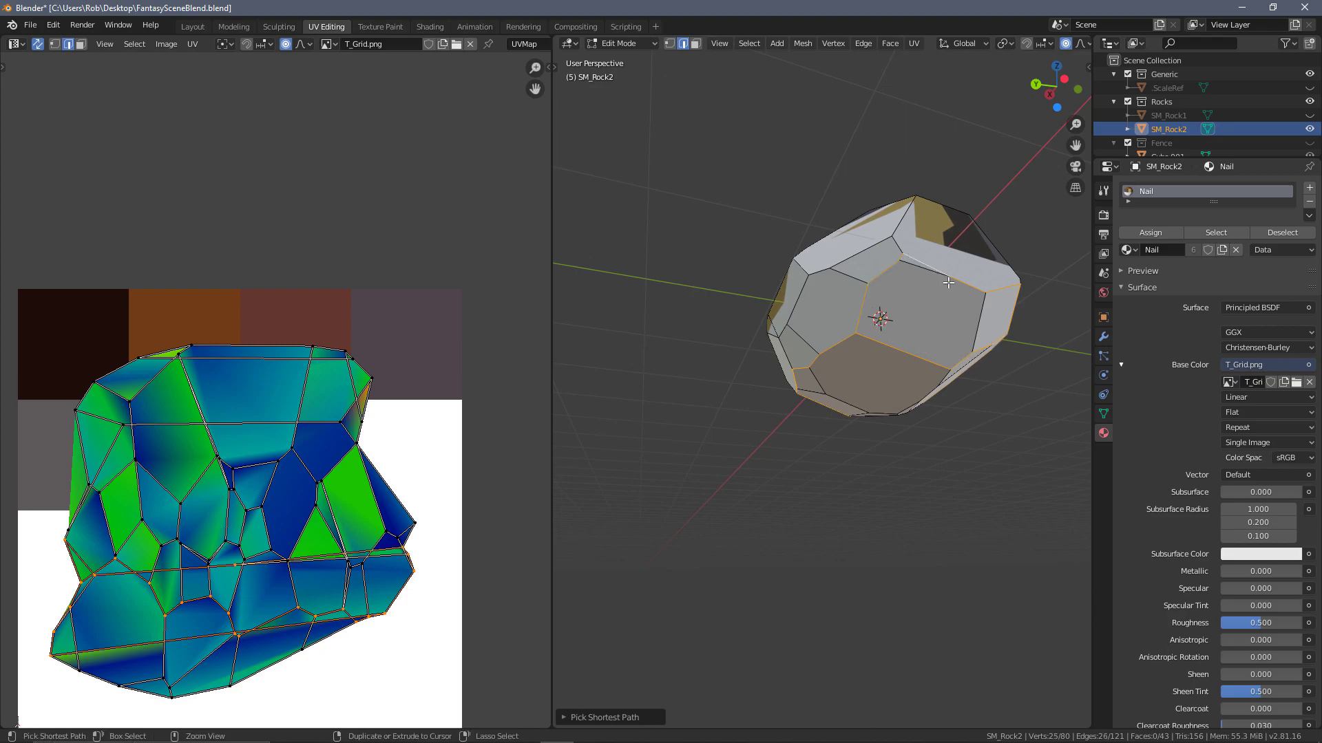
pyautogui.moveTo(923, 267); pyautogui.dragTo(801, 241, button='middle')
pyautogui.moveTo(973, 312); pyautogui.dragTo(869, 278, button='middle')
pyautogui.scroll(1, 954, 319)
pyautogui.keyDown('shift'); pyautogui.click(844, 259); pyautogui.keyUp('shift')
pyautogui.keyDown('shift'); pyautogui.click(800, 278); pyautogui.keyUp('shift')
pyautogui.keyDown('shift'); pyautogui.click(779, 302); pyautogui.keyUp('shift')
pyautogui.keyDown('shift'); pyautogui.click(844, 294); pyautogui.keyUp('shift')
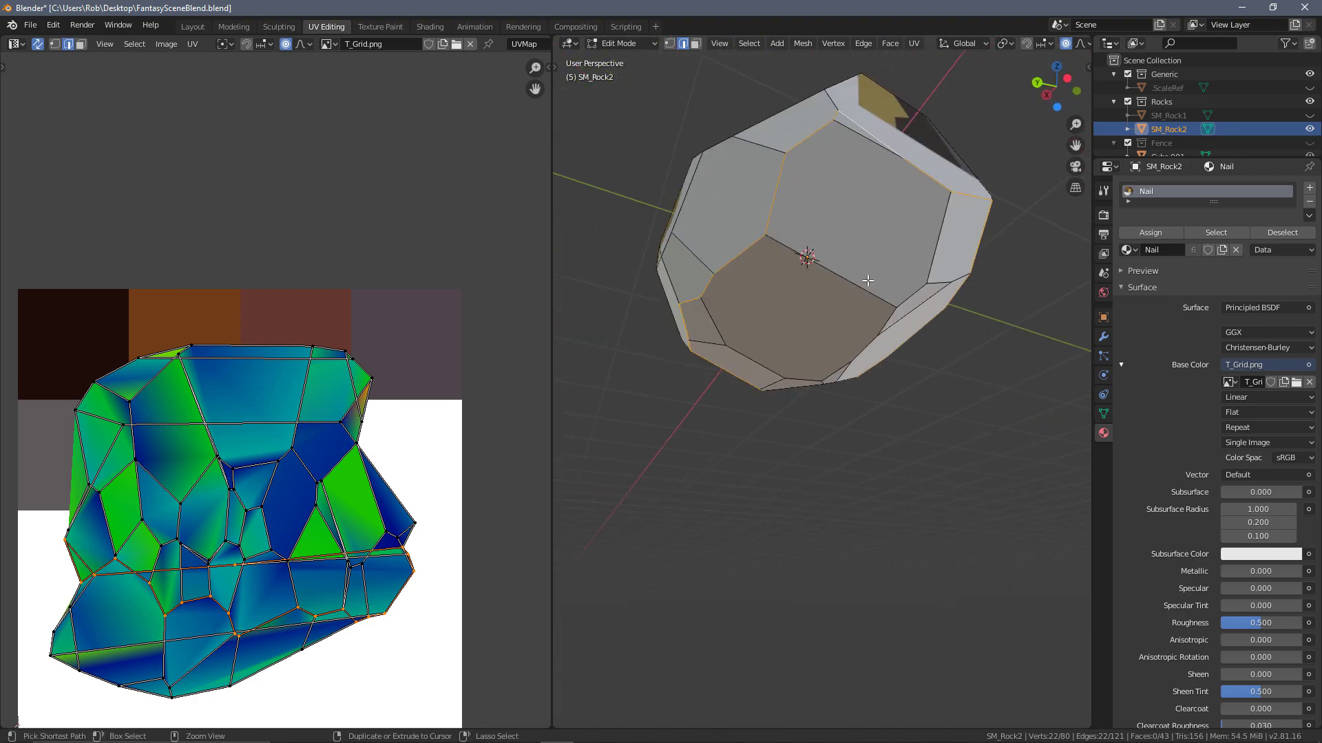
pyautogui.hotkey('ctrl', 'e')
# Step: Mark the edge loop as a seam and unwrap the whole rock into two islands
pyautogui.click(857, 271)
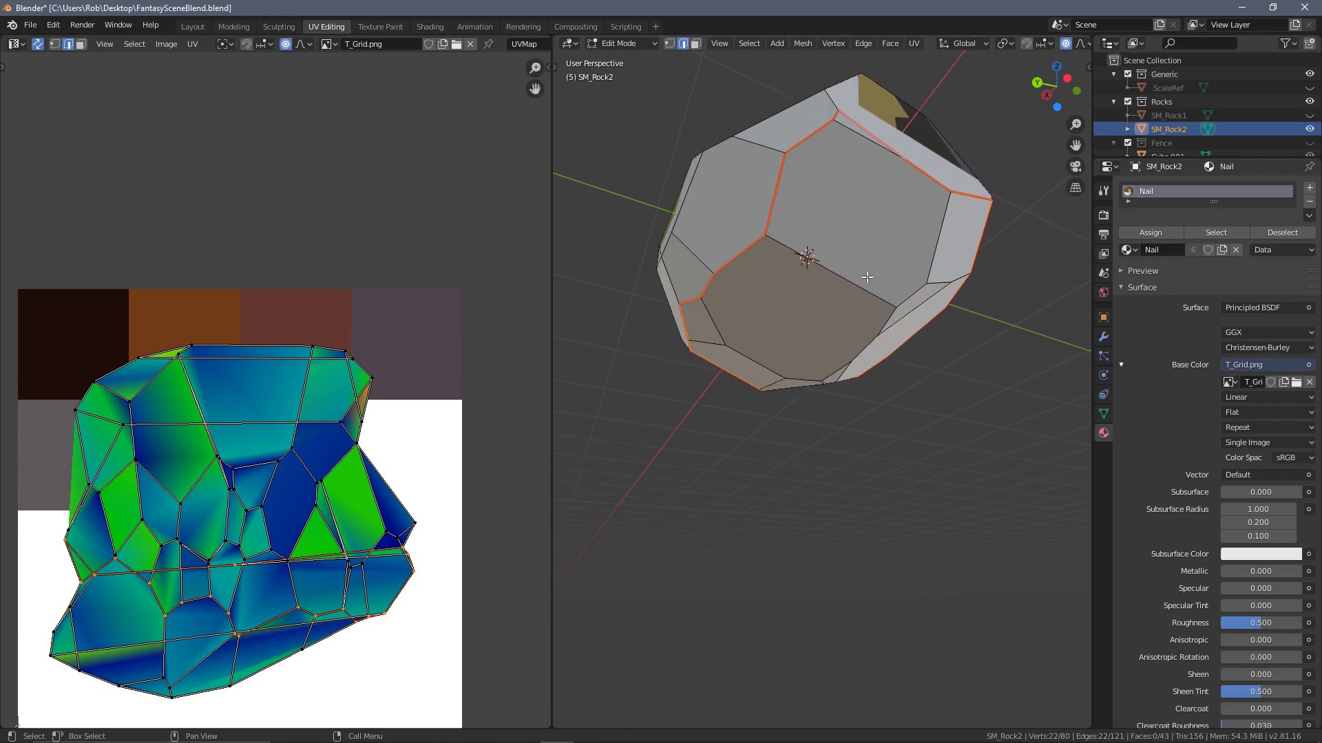
pyautogui.press('a')
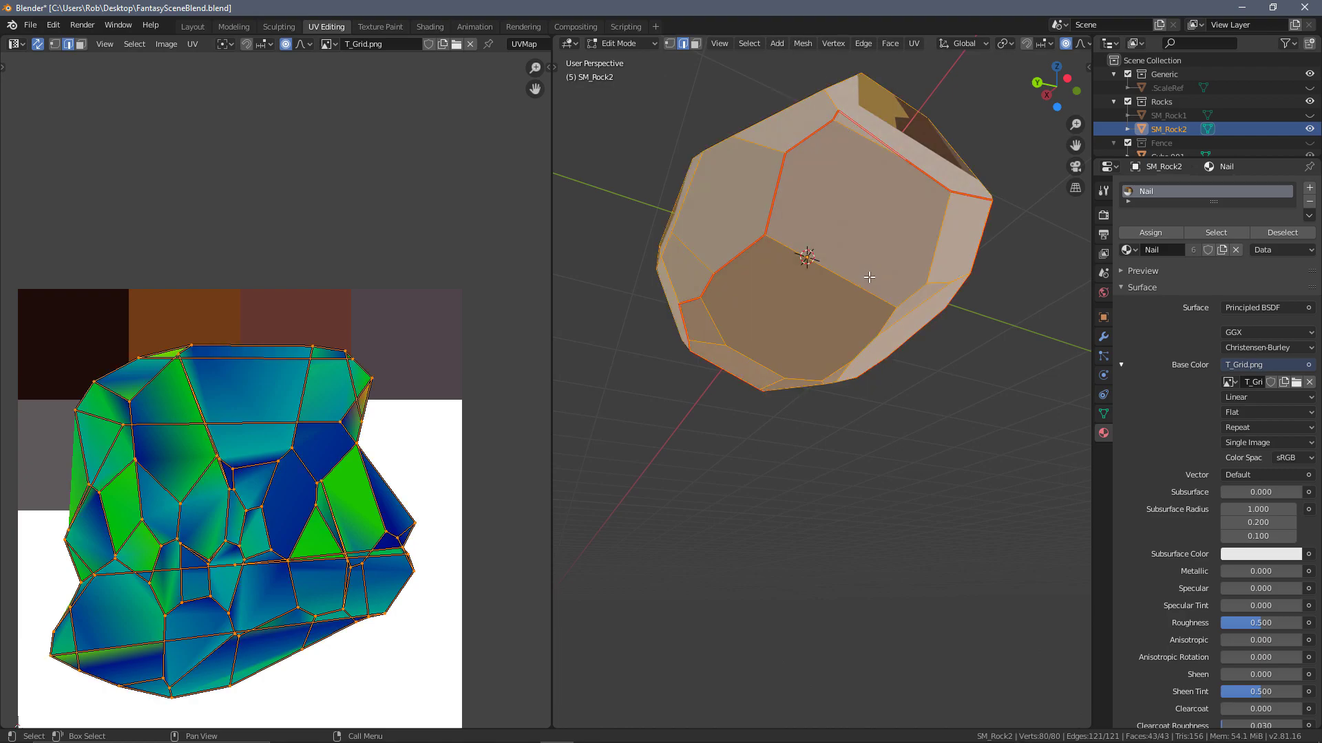
pyautogui.press('u')
pyautogui.click(869, 277)
pyautogui.scroll(-4, 344, 490)
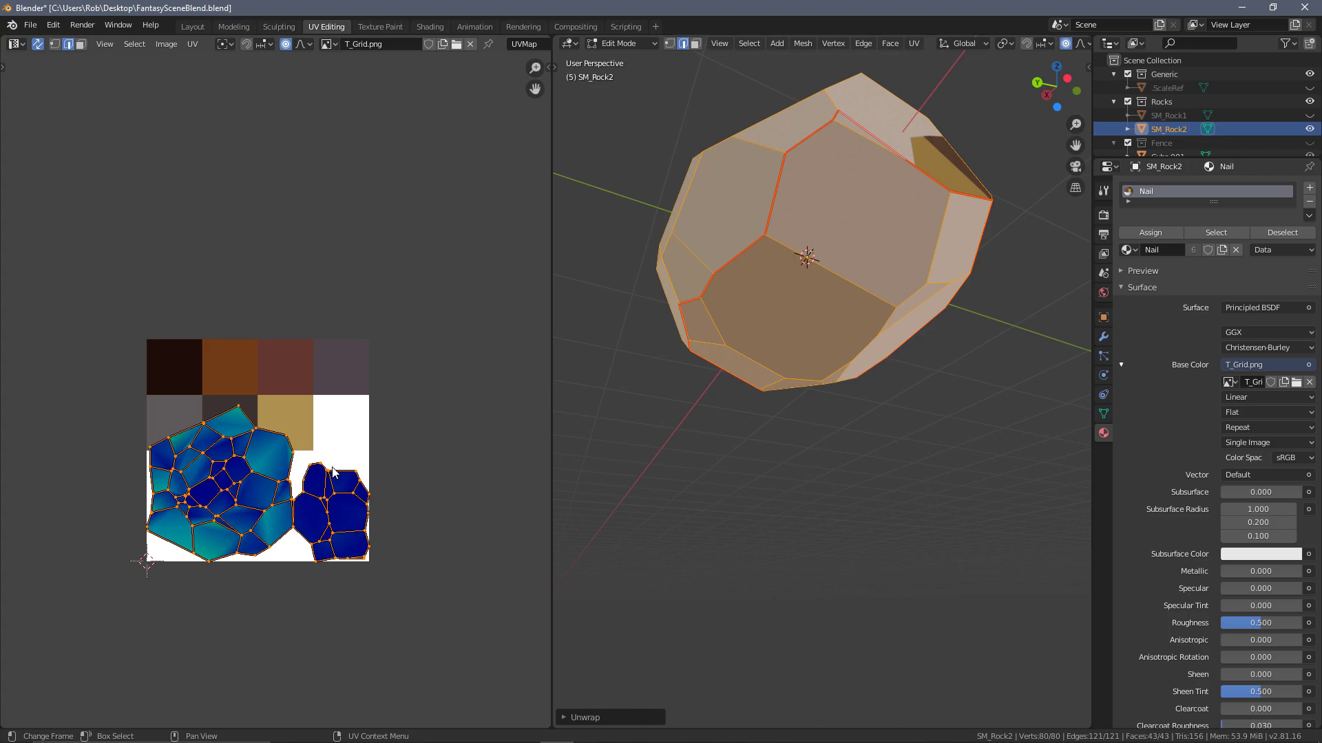
pyautogui.scroll(2, 345, 490)
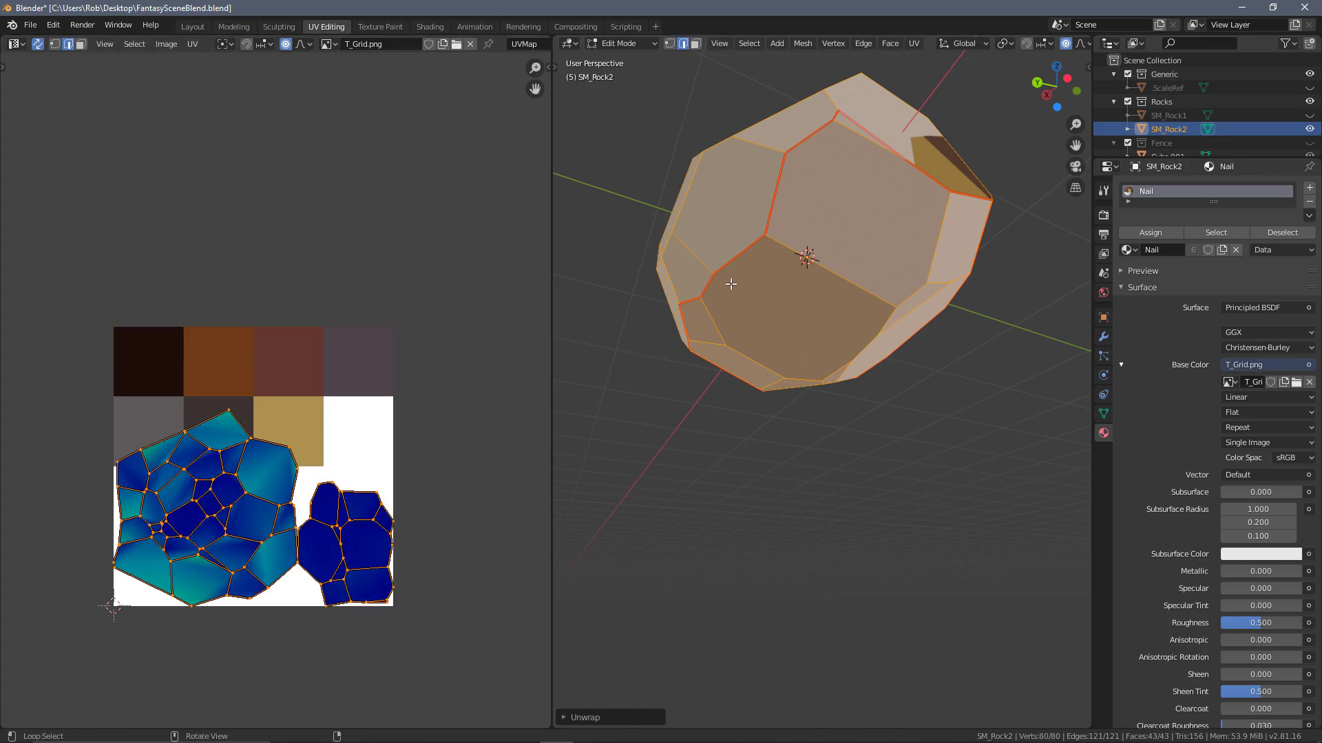
# Step: Select a side edge and a top edge to begin the next seam
pyautogui.moveTo(729, 290); pyautogui.dragTo(720, 320, button='middle')
pyautogui.scroll(1, 413, 393)
pyautogui.moveTo(616, 353); pyautogui.dragTo(695, 340, button='middle')
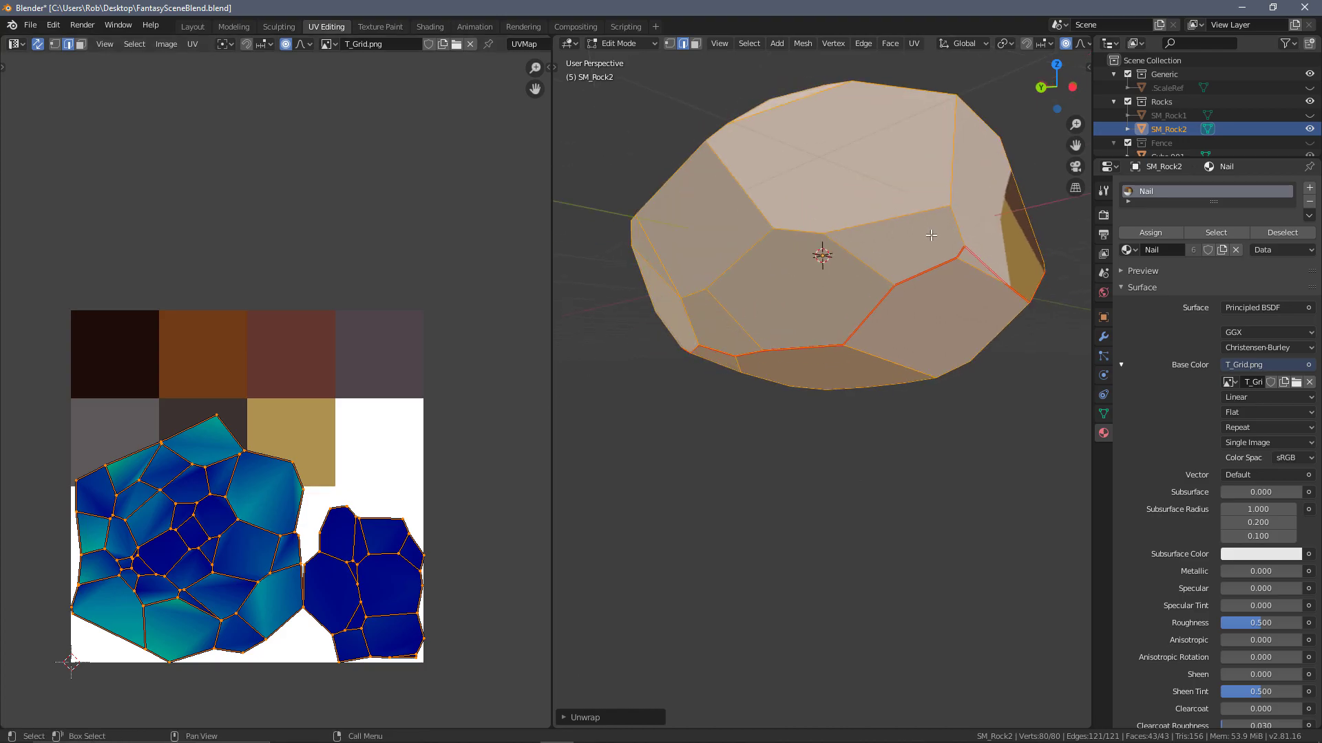
pyautogui.click(956, 234)
pyautogui.keyDown('shift'); pyautogui.click(890, 217); pyautogui.keyUp('shift')
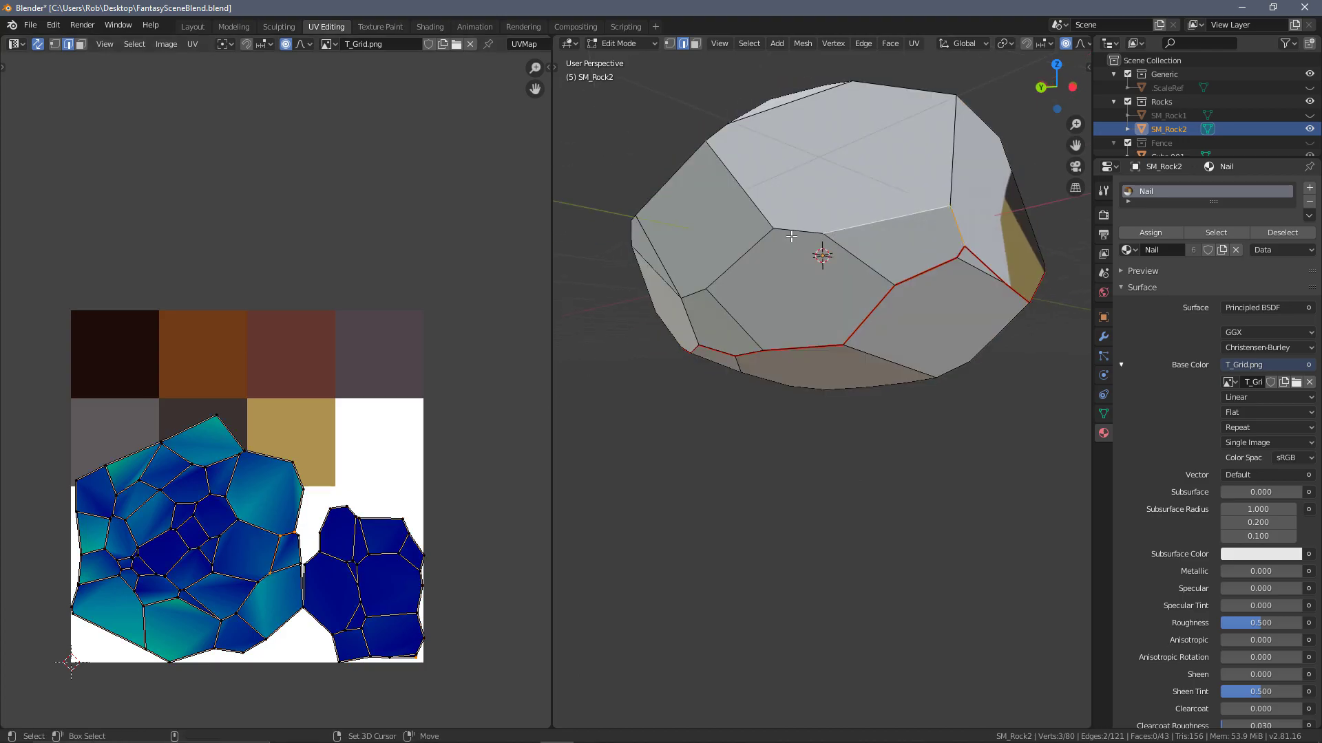
# Step: Select a shortest-path chain of edges along the rock's upper faces
pyautogui.moveTo(720, 295); pyautogui.dragTo(860, 296, button='middle')
pyautogui.keyDown('ctrl'); pyautogui.click(1002, 285); pyautogui.keyUp('ctrl')
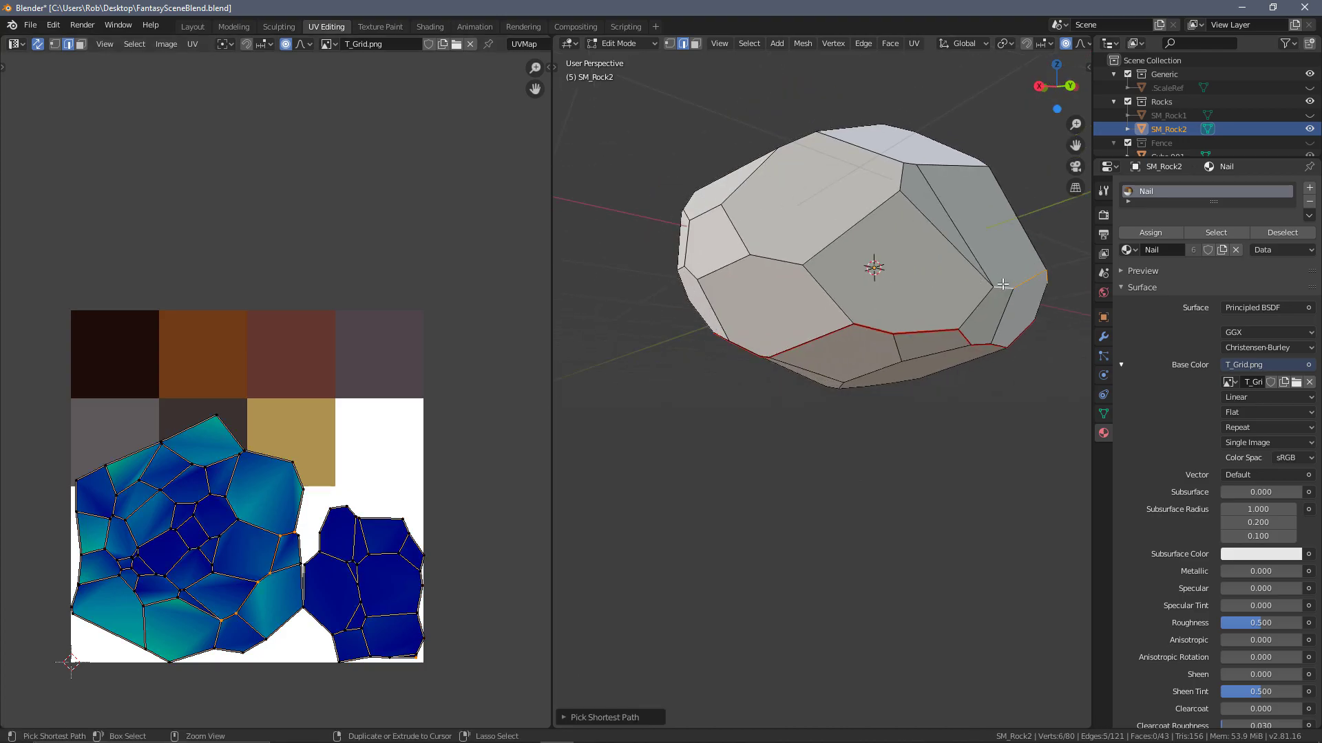
pyautogui.keyDown('ctrl'); pyautogui.click(982, 303); pyautogui.keyUp('ctrl')
pyautogui.moveTo(981, 301)
pyautogui.mouseDown(button='middle')
pyautogui.moveTo(899, 292)
pyautogui.moveTo(979, 317)
pyautogui.mouseUp(button='middle')
pyautogui.keyDown('shift'); pyautogui.click(954, 262); pyautogui.keyUp('shift')
pyautogui.keyDown('shift'); pyautogui.click(853, 243); pyautogui.keyUp('shift')
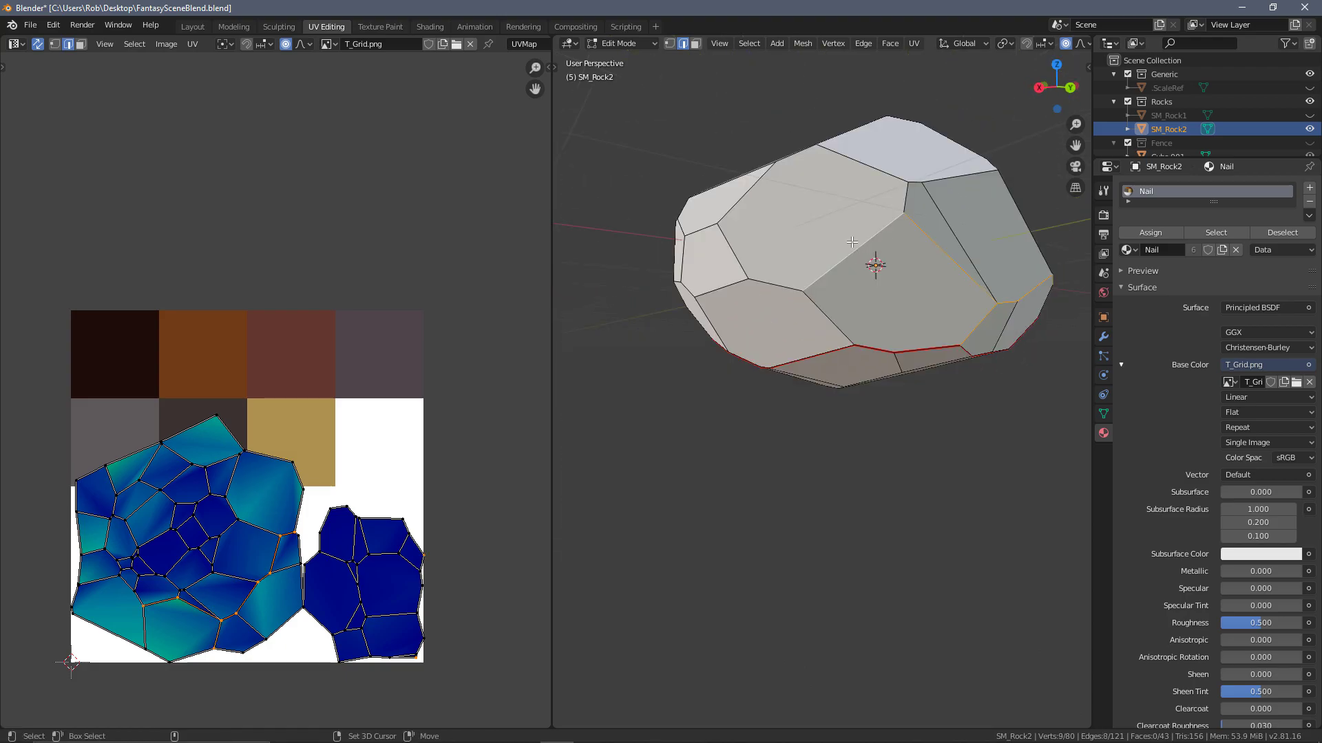
pyautogui.moveTo(788, 305); pyautogui.dragTo(822, 296, button='middle')
pyautogui.keyDown('shift'); pyautogui.click(900, 272); pyautogui.keyUp('shift')
pyautogui.keyDown('shift'); pyautogui.click(830, 275); pyautogui.keyUp('shift')
pyautogui.keyDown('ctrl'); pyautogui.click(804, 264); pyautogui.keyUp('ctrl')
pyautogui.keyDown('ctrl'); pyautogui.click(792, 256); pyautogui.keyUp('ctrl')
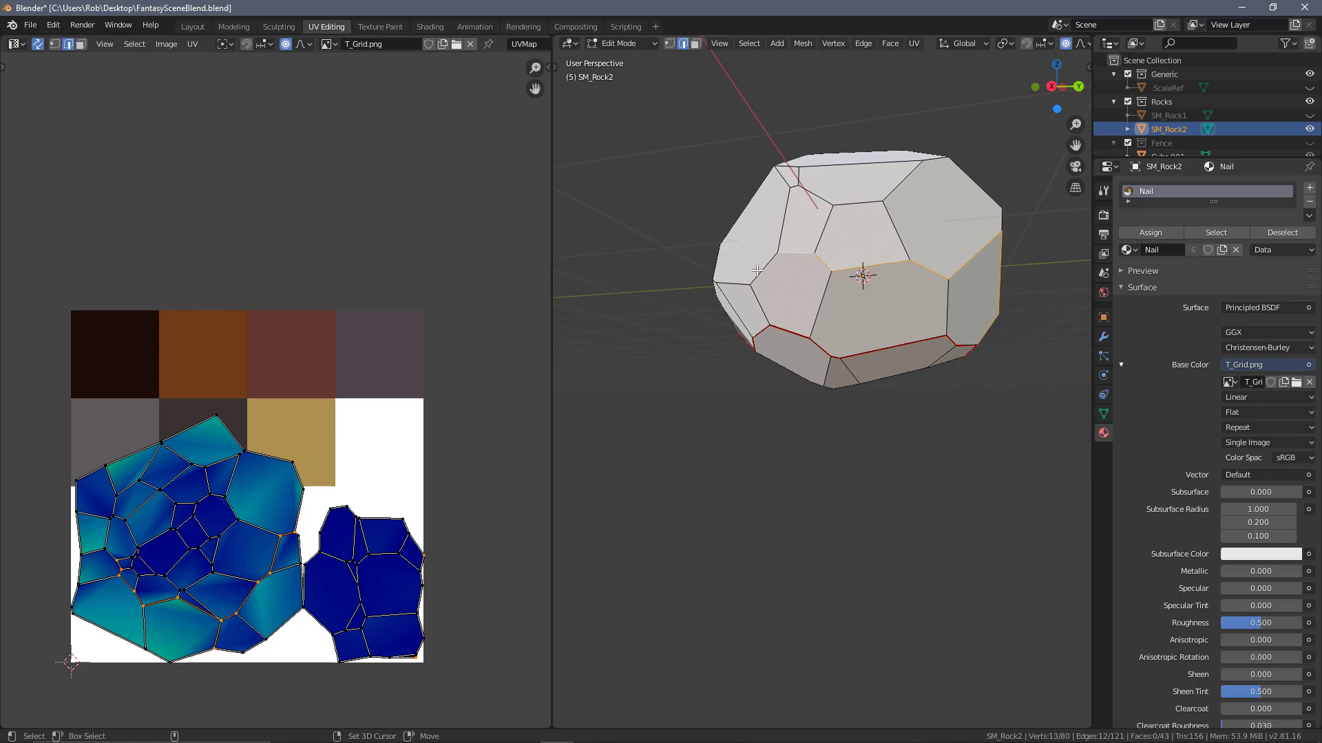
pyautogui.keyDown('ctrl'); pyautogui.click(758, 301); pyautogui.keyUp('ctrl')
pyautogui.moveTo(759, 301); pyautogui.dragTo(864, 306, button='middle')
# Step: Undo the last edge pick and mark the upper edge chain as a seam
pyautogui.hotkey('ctrl', 'z')
pyautogui.hotkey('ctrl', 'shift', 'z')
pyautogui.hotkey('ctrl', 'z')
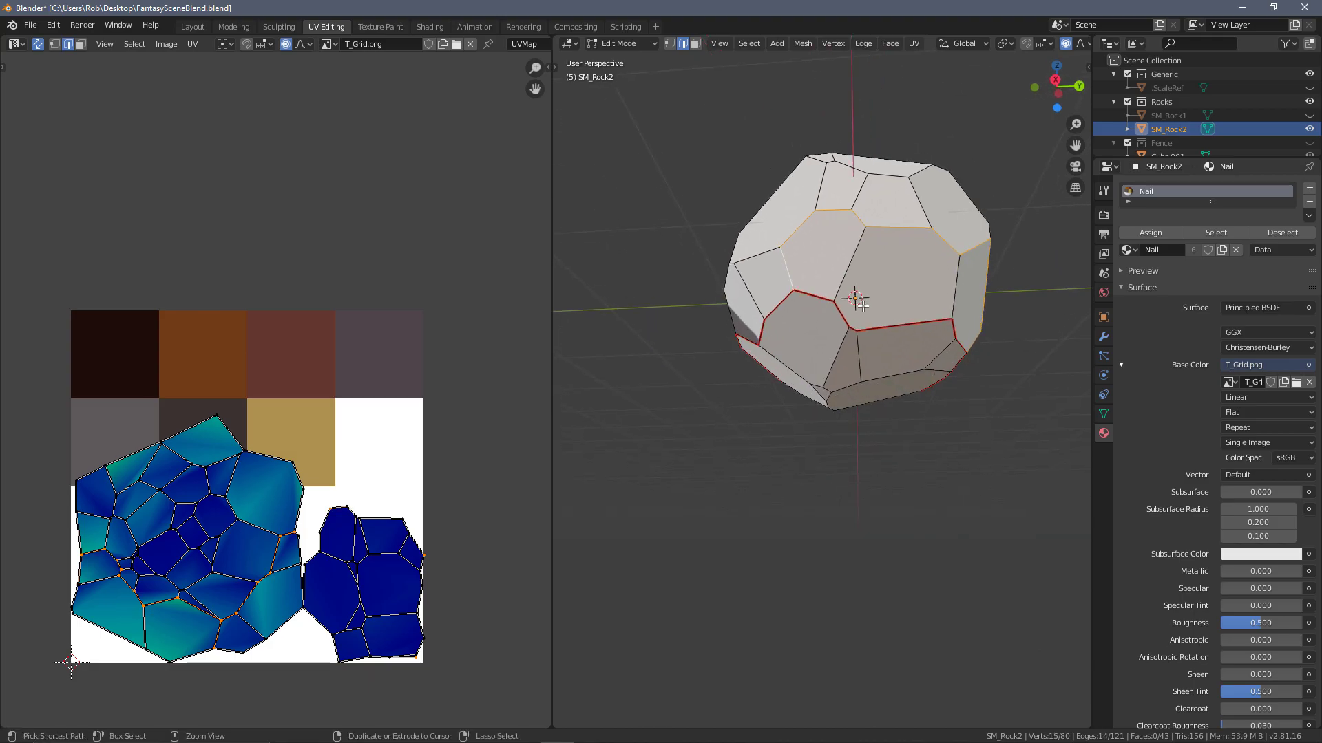
pyautogui.hotkey('ctrl', 'e')
pyautogui.click(862, 305)
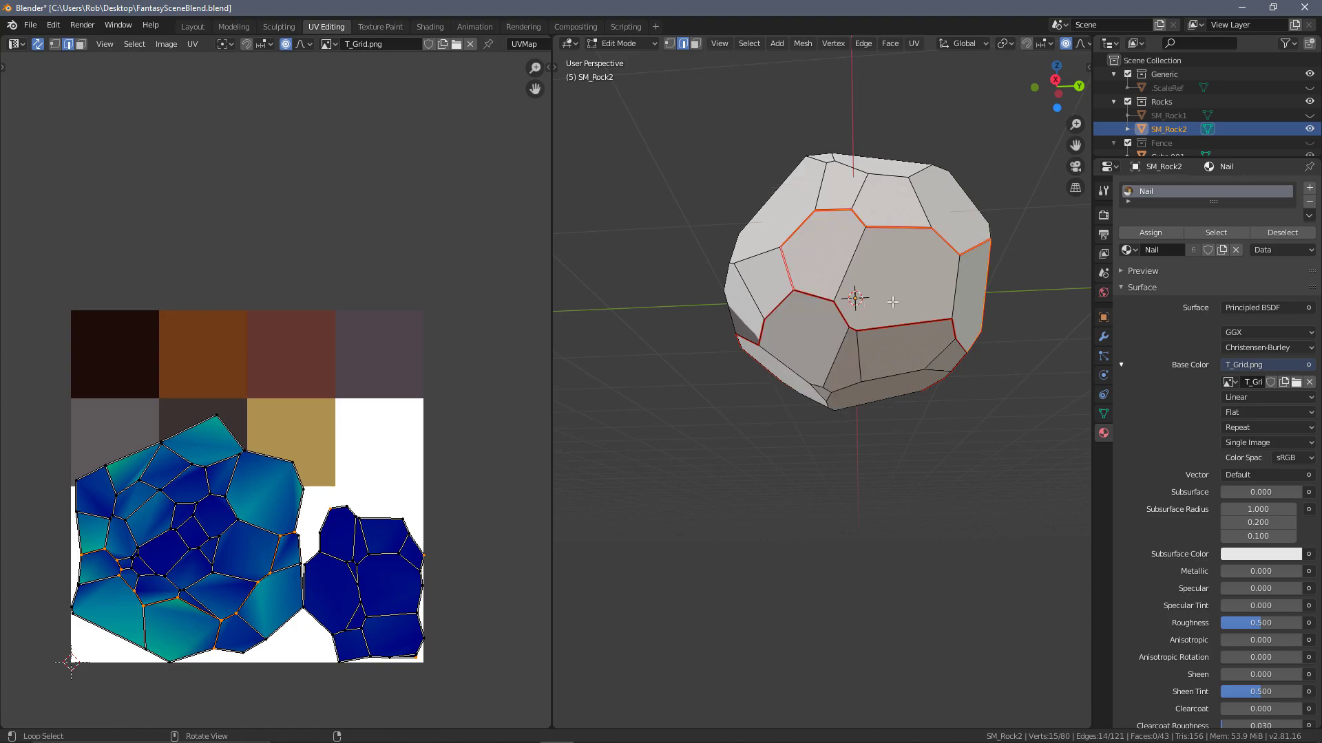
# Step: Select a run of adjacent lower edges on the rock's side
pyautogui.click(827, 293)
pyautogui.keyDown('shift'); pyautogui.click(841, 309); pyautogui.keyUp('shift')
pyautogui.keyDown('shift'); pyautogui.click(872, 327); pyautogui.keyUp('shift')
pyautogui.moveTo(872, 326); pyautogui.dragTo(790, 318, button='middle')
pyautogui.keyDown('shift'); pyautogui.click(881, 283); pyautogui.keyUp('shift')
pyautogui.keyDown('shift'); pyautogui.click(925, 292); pyautogui.keyUp('shift')
pyautogui.keyDown('alt'); pyautogui.moveTo(919, 298); pyautogui.dragTo(858, 304, button='middle'); pyautogui.keyUp('alt')
# Step: Add five more lower edges and clear the seam from the selection
pyautogui.keyDown('shift'); pyautogui.click(871, 260); pyautogui.keyUp('shift')
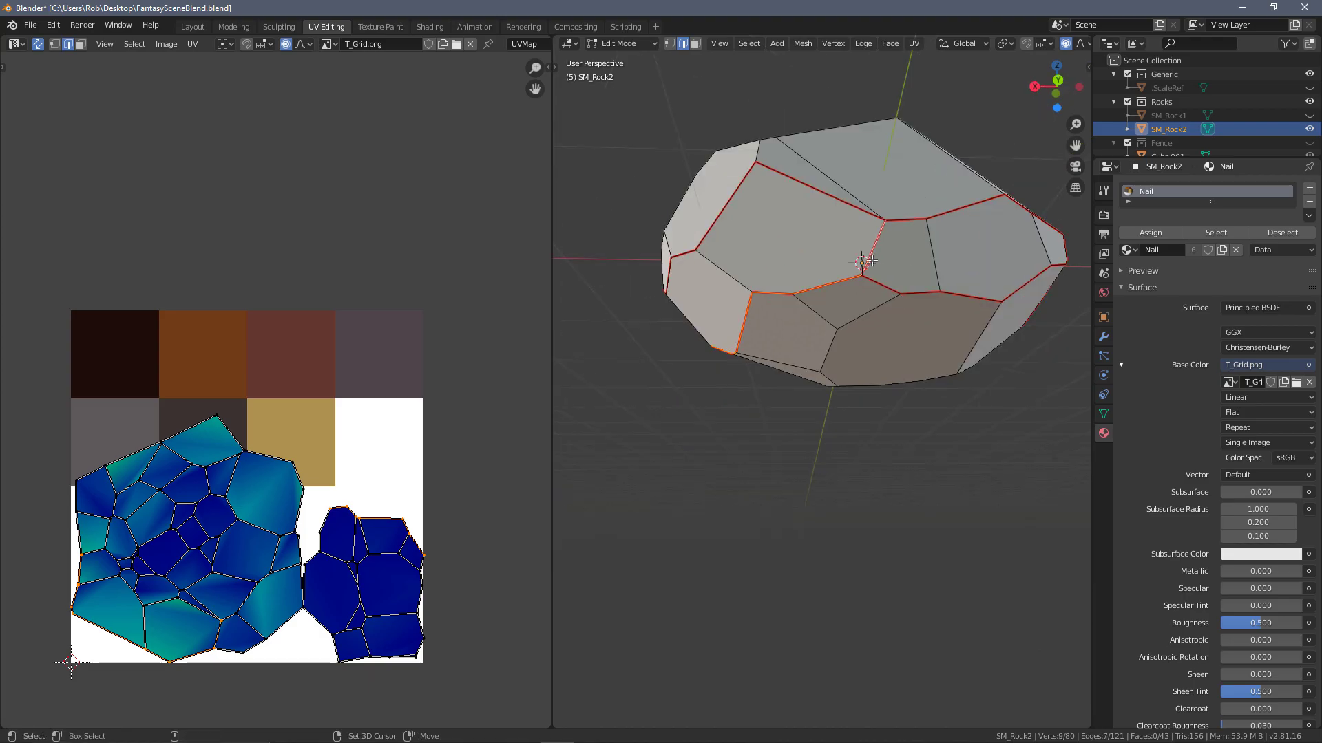
pyautogui.keyDown('shift'); pyautogui.click(878, 285); pyautogui.keyUp('shift')
pyautogui.keyDown('shift'); pyautogui.click(918, 292); pyautogui.keyUp('shift')
pyautogui.keyDown('shift'); pyautogui.click(969, 296); pyautogui.keyUp('shift')
pyautogui.keyDown('shift'); pyautogui.click(1025, 287); pyautogui.keyUp('shift')
pyautogui.hotkey('ctrl', 'e')
pyautogui.click(1013, 302)
# Step: Clear the seam from four edges on the rock's underside
pyautogui.moveTo(1011, 292); pyautogui.dragTo(821, 305, button='middle')
pyautogui.click(830, 277)
pyautogui.keyDown('shift'); pyautogui.click(817, 274); pyautogui.keyUp('shift')
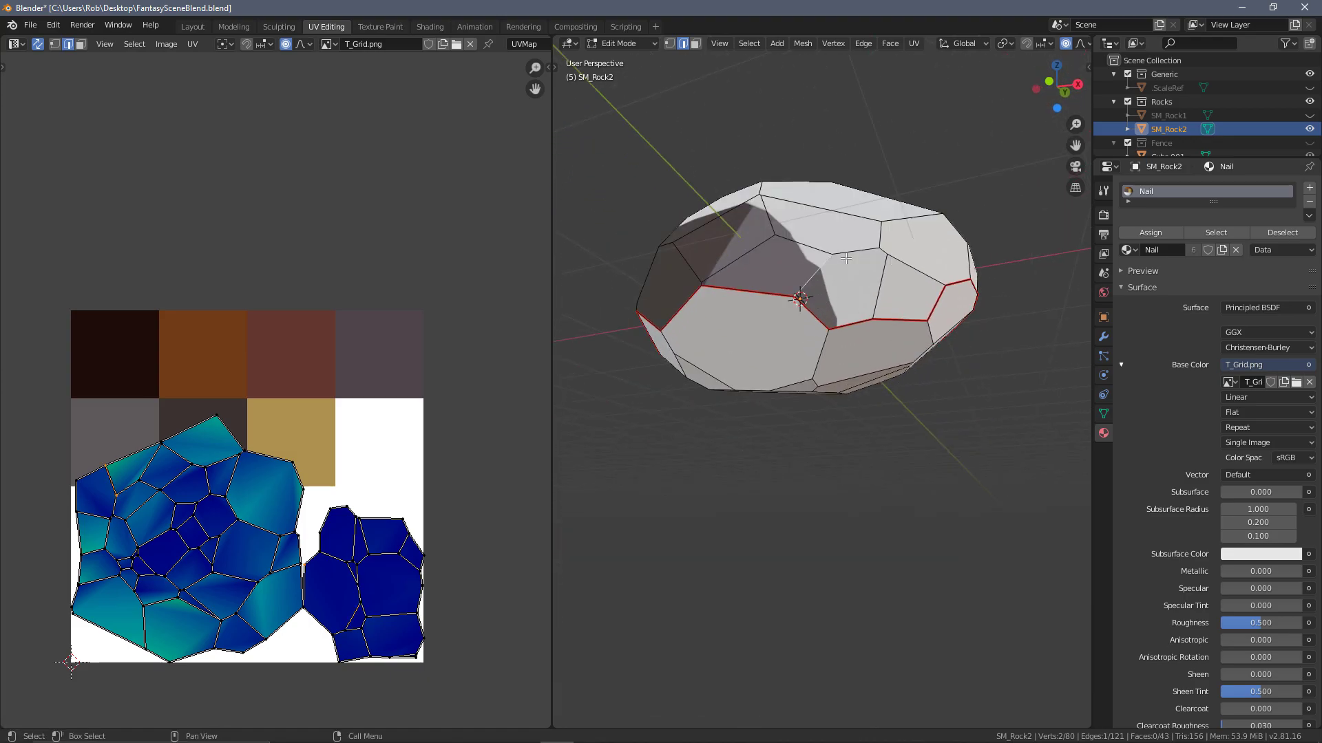
pyautogui.keyDown('shift'); pyautogui.click(854, 251); pyautogui.keyUp('shift')
pyautogui.keyDown('shift'); pyautogui.click(889, 260); pyautogui.keyUp('shift')
pyautogui.hotkey('ctrl', 'e')
pyautogui.click(889, 319)
# Step: Mark four lower edges around the rock's middle as a seam
pyautogui.click(811, 311)
pyautogui.keyDown('shift'); pyautogui.click(848, 324); pyautogui.keyUp('shift')
pyautogui.keyDown('shift'); pyautogui.click(894, 320); pyautogui.keyUp('shift')
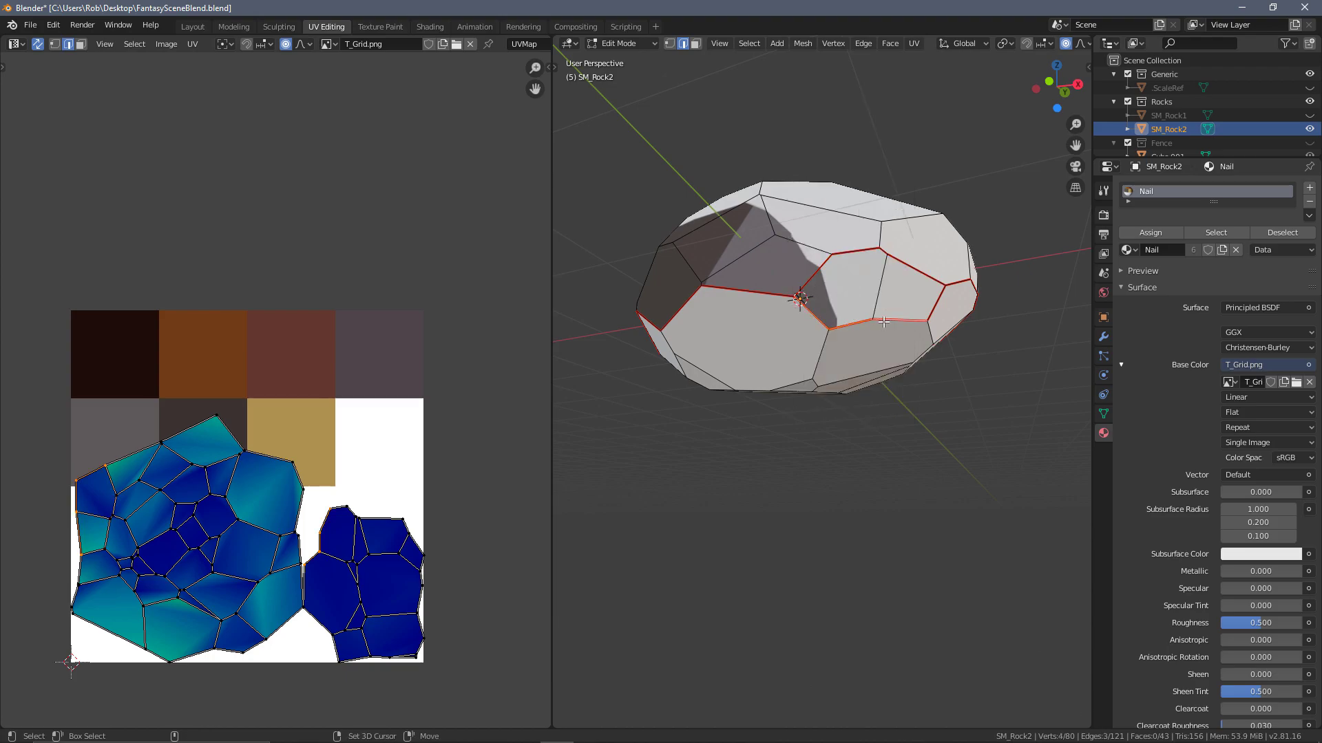
pyautogui.keyDown('shift'); pyautogui.click(929, 307); pyautogui.keyUp('shift')
pyautogui.hotkey('ctrl', 'e')
pyautogui.click(913, 317)
# Step: Check the seams from the opposite side and select the whole rock for unwrapping
pyautogui.moveTo(913, 317); pyautogui.dragTo(793, 365, button='middle')
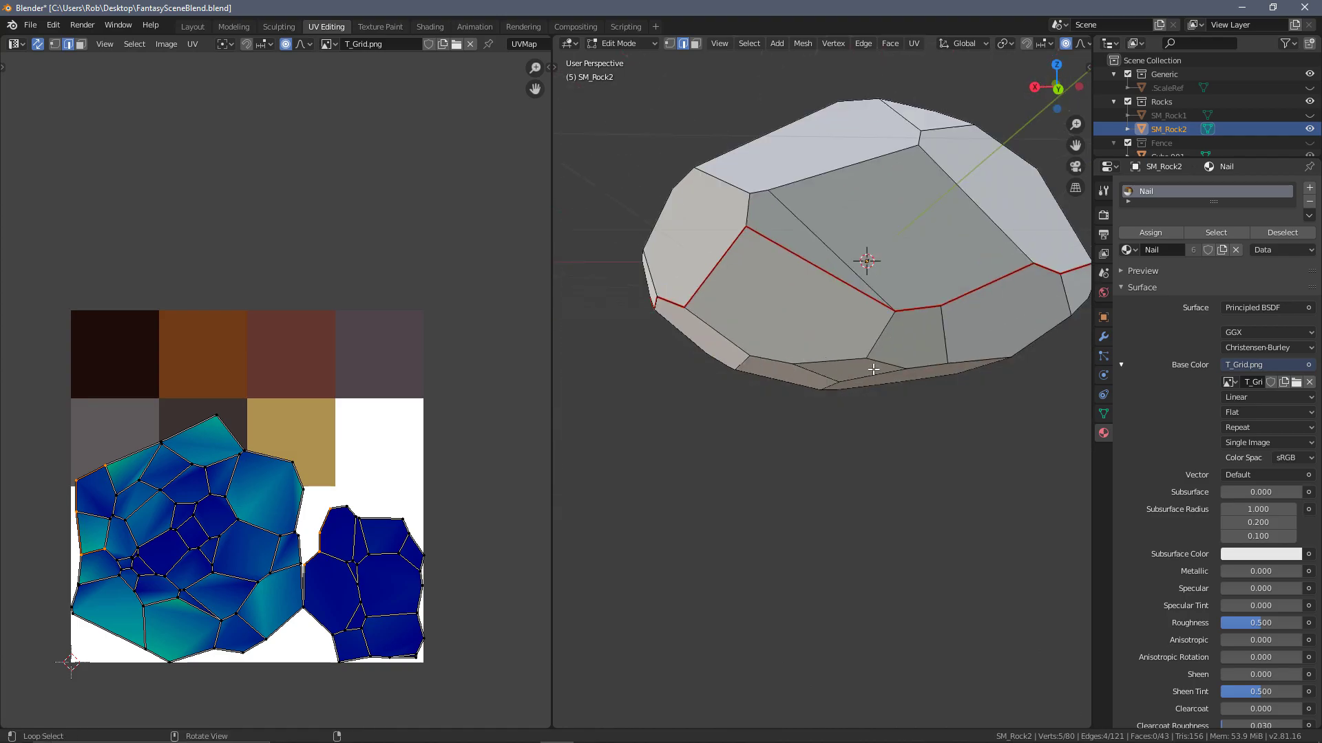
pyautogui.moveTo(912, 341); pyautogui.dragTo(755, 375, button='middle')
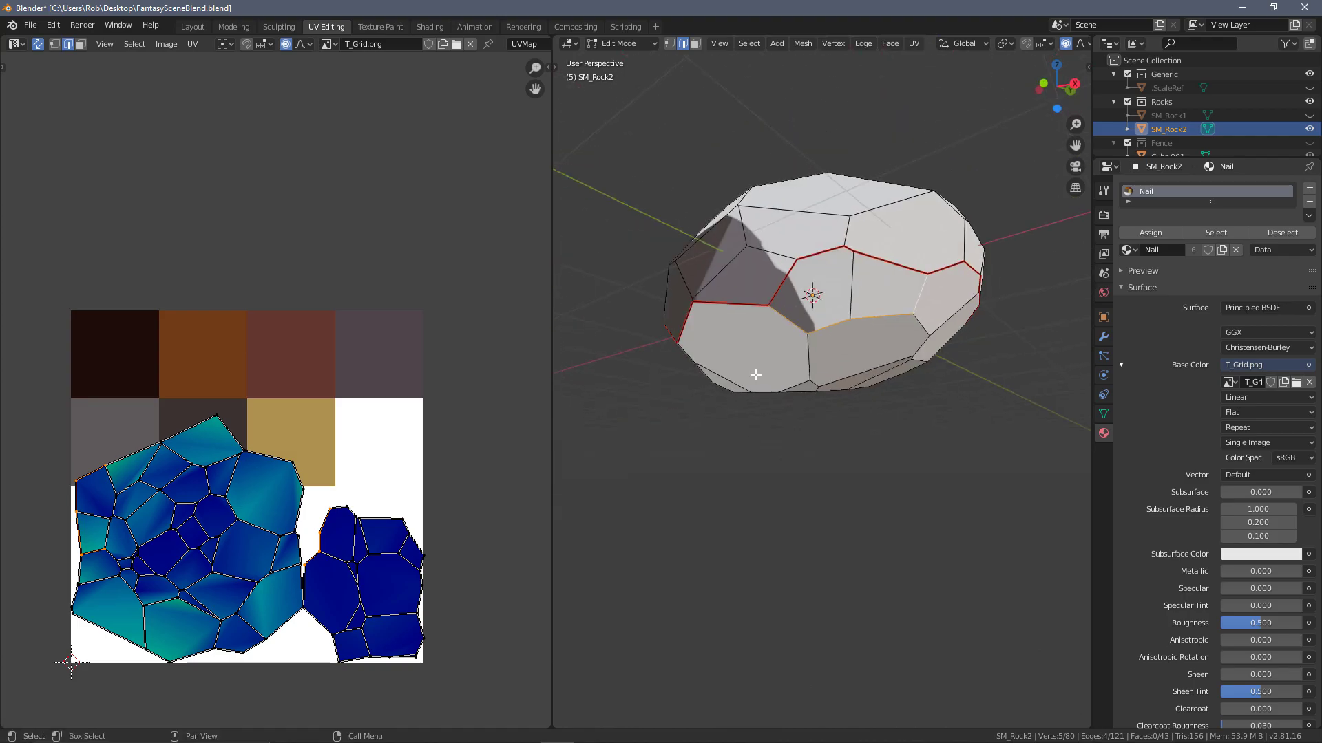
pyautogui.click(774, 376)
pyautogui.press('a')
pyautogui.moveTo(859, 341); pyautogui.dragTo(824, 378, button='middle')
pyautogui.press('u')
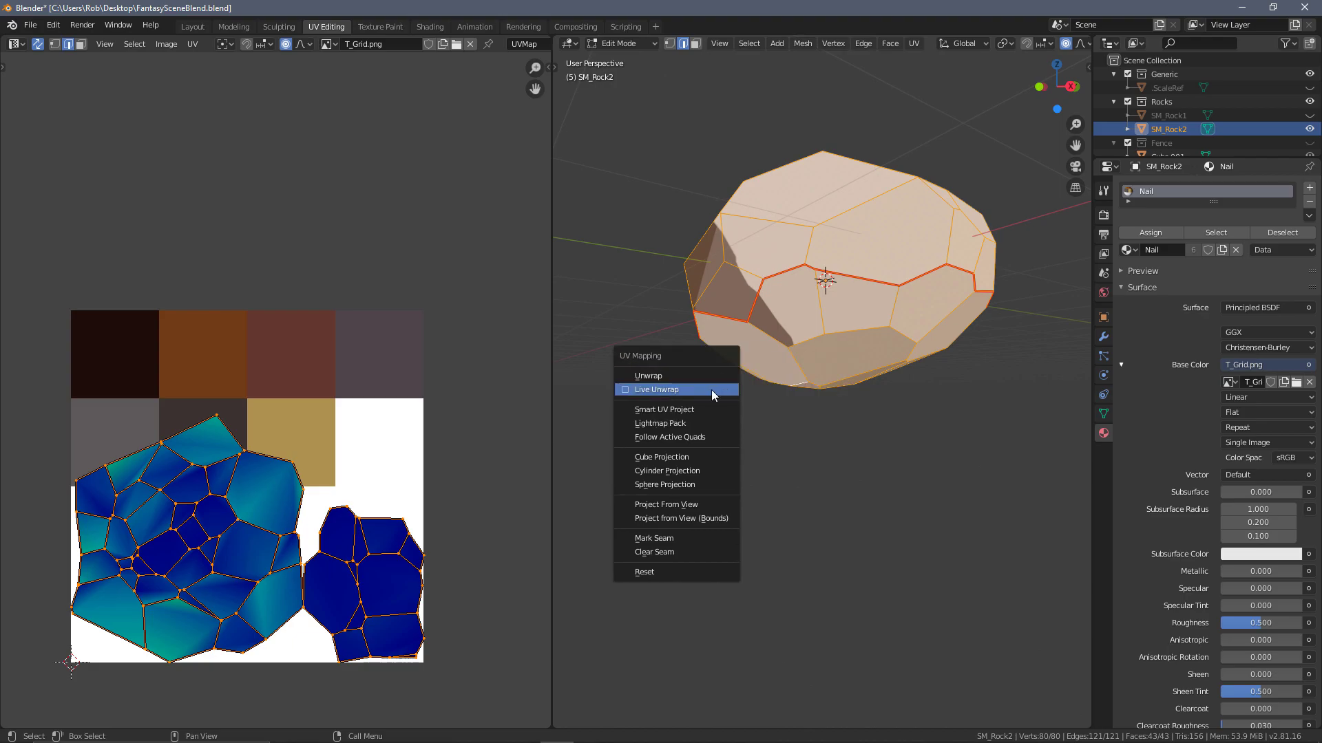
# Step: Enable Live Unwrap from the UV editor's UV menu
pyautogui.click(626, 391)
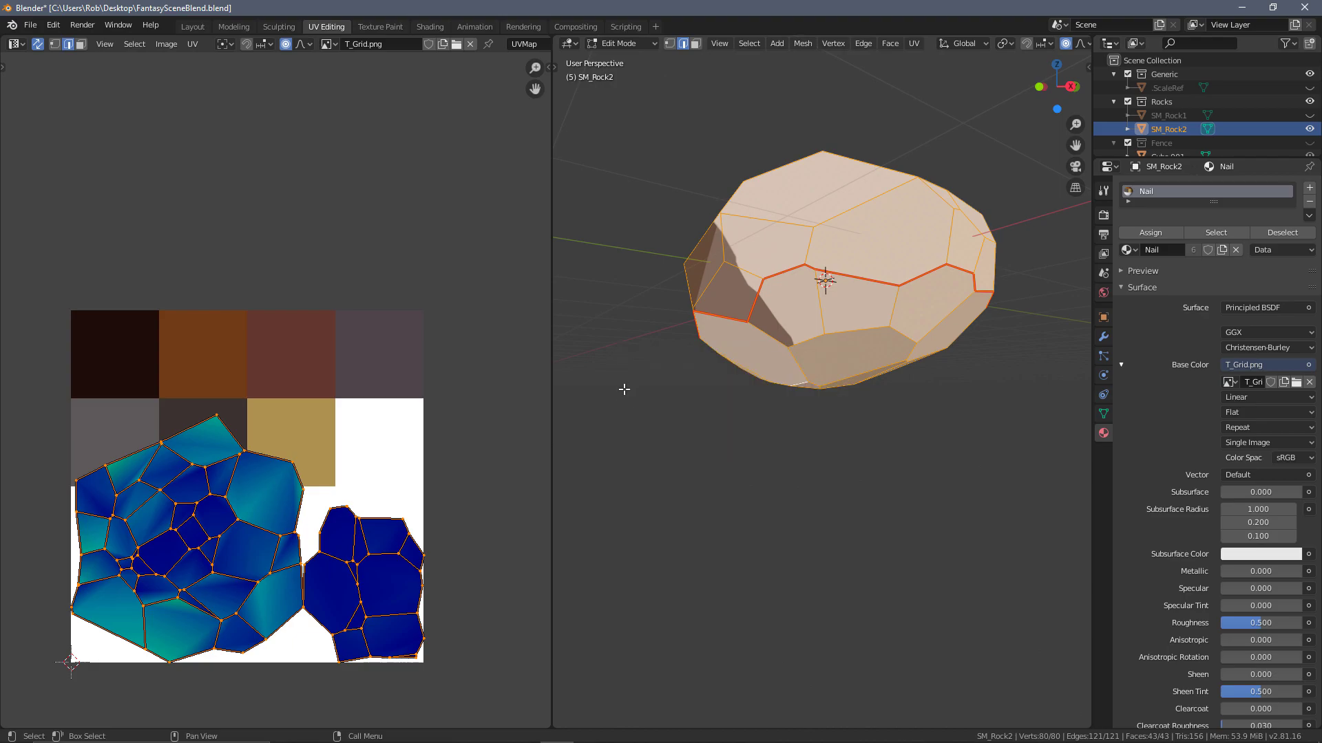
pyautogui.click(186, 44)
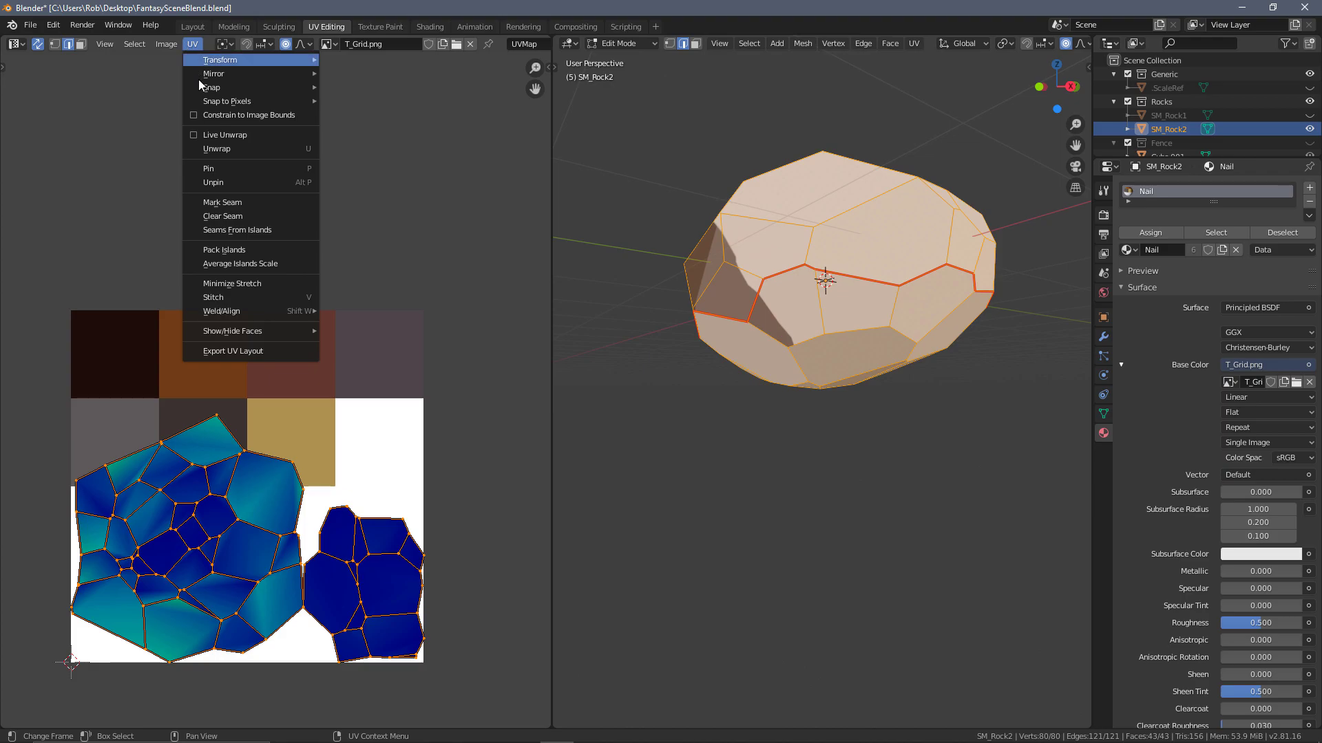
pyautogui.click(214, 134)
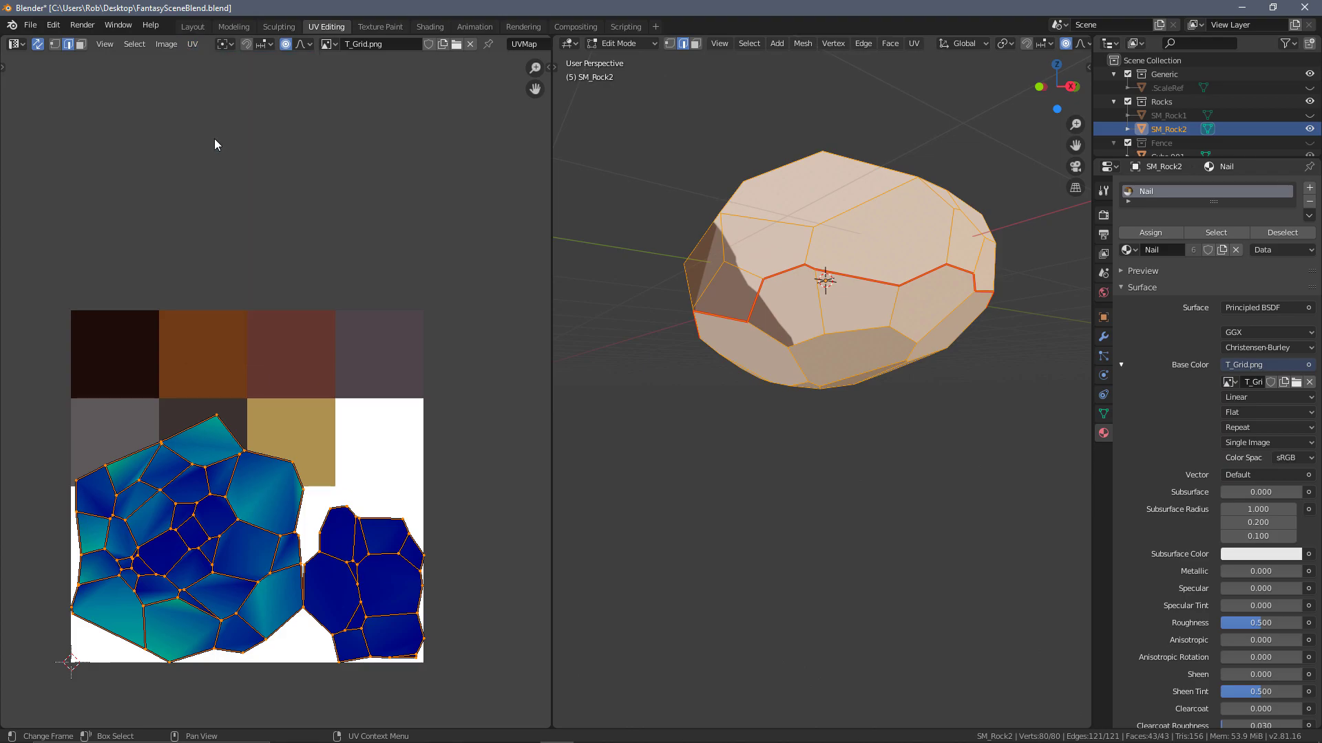
pyautogui.moveTo(1014, 399); pyautogui.dragTo(921, 389, button='middle')
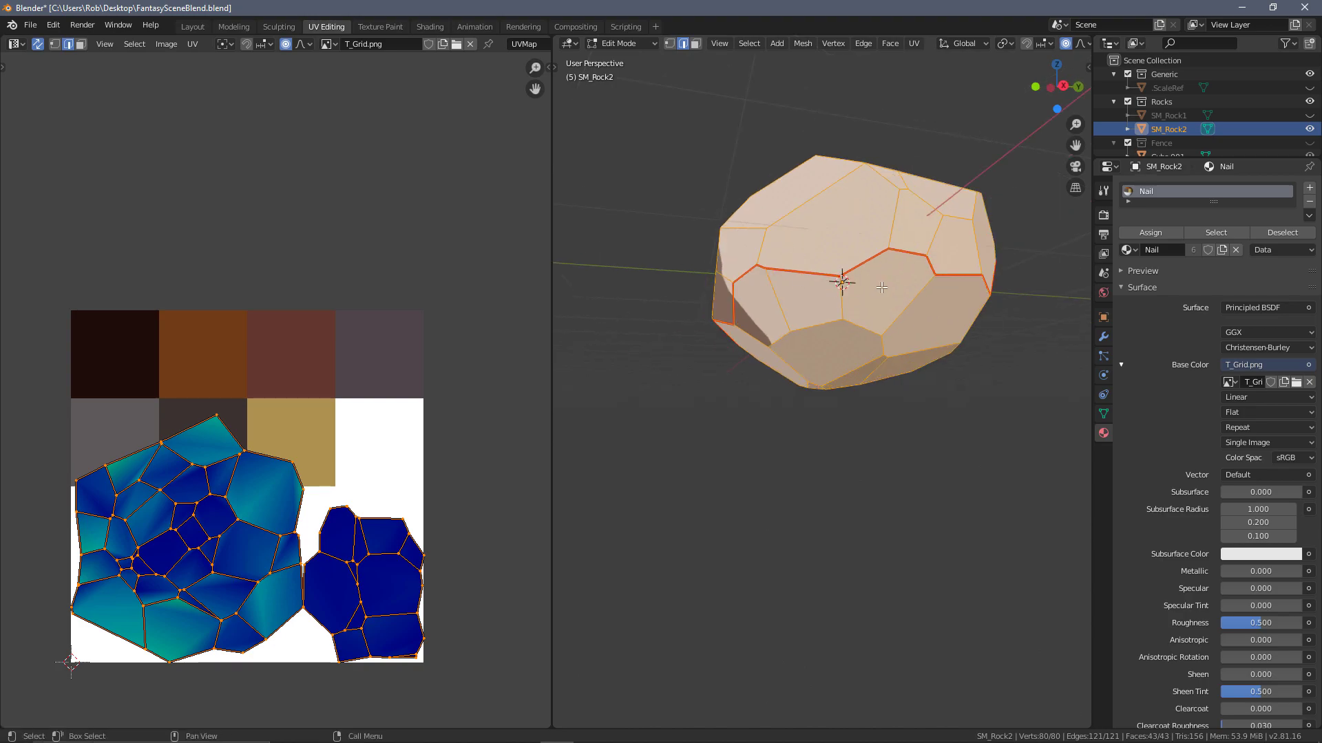
pyautogui.keyDown('shift'); pyautogui.moveTo(880, 285); pyautogui.dragTo(917, 288, button='middle'); pyautogui.keyUp('shift')
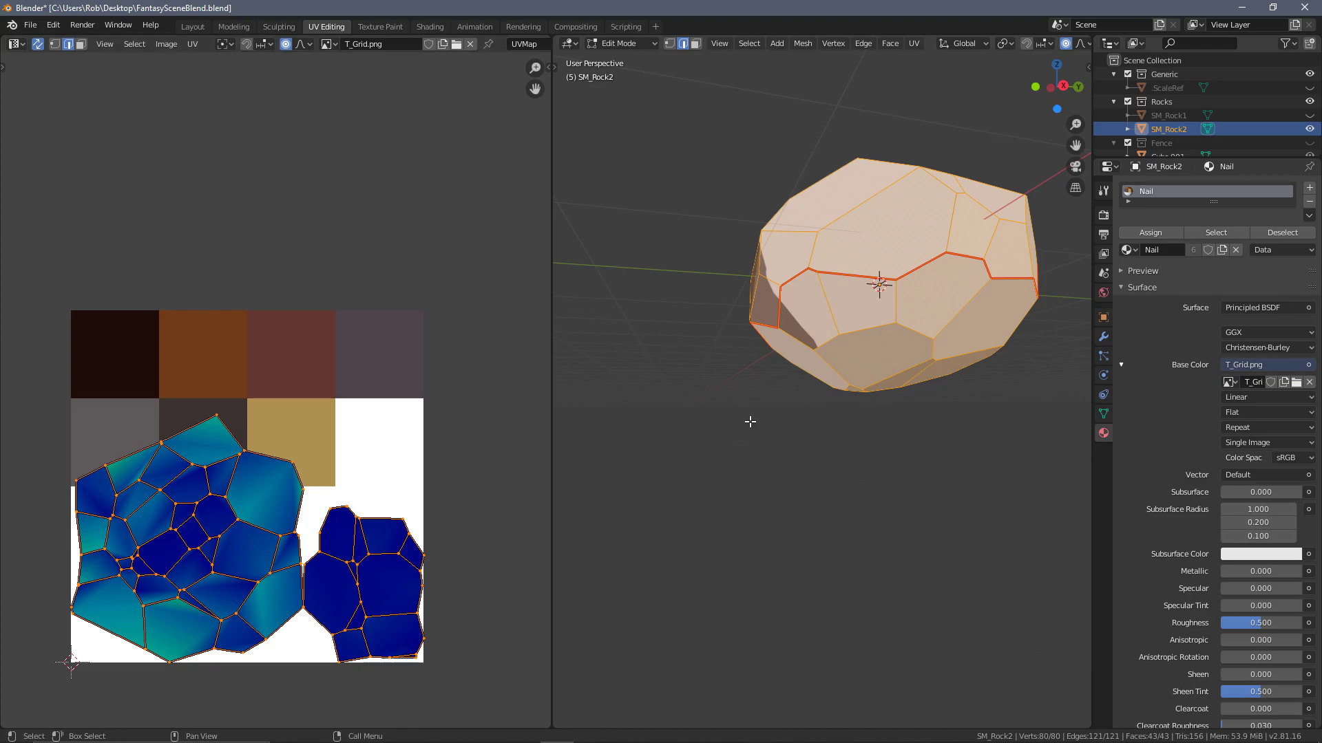
# Step: Try marking an extra side edge as a seam and unwrapping, then undo it
pyautogui.click(951, 220)
pyautogui.hotkey('ctrl', 'e')
pyautogui.click(939, 248)
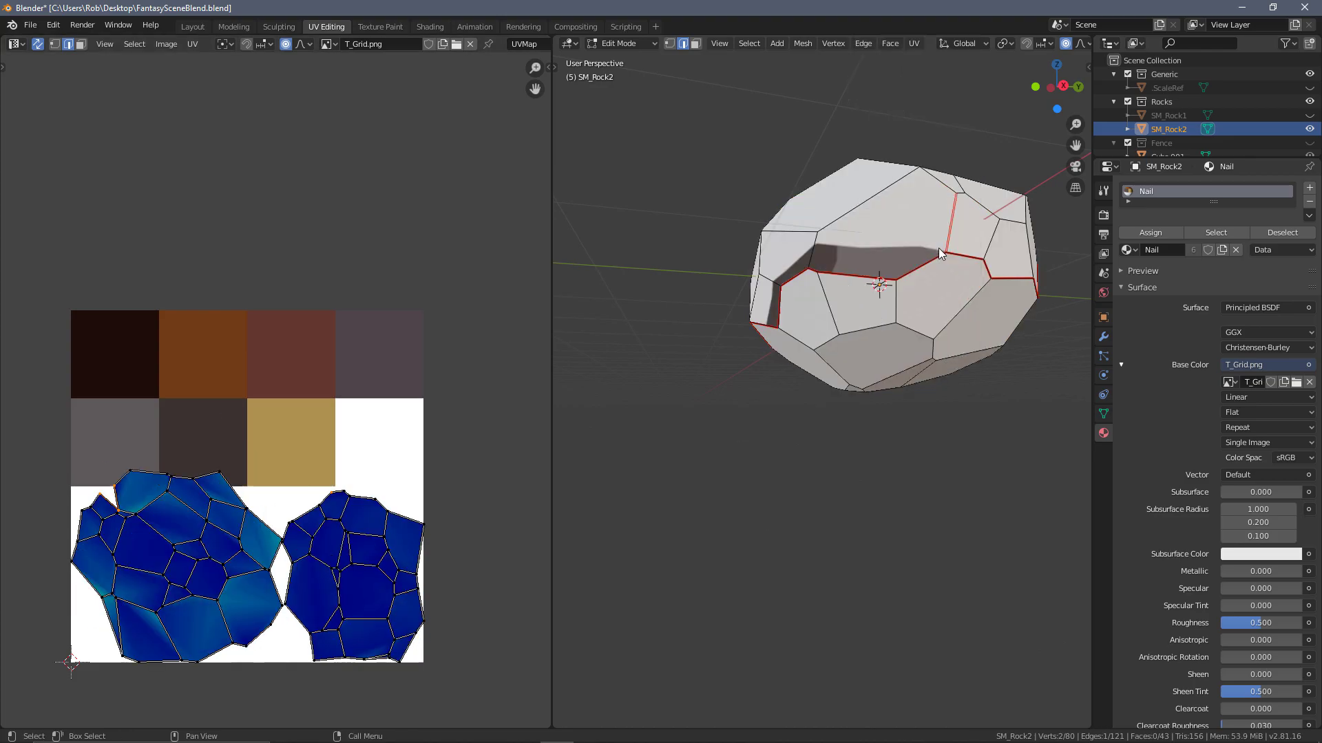
pyautogui.moveTo(944, 264); pyautogui.dragTo(863, 288, button='middle')
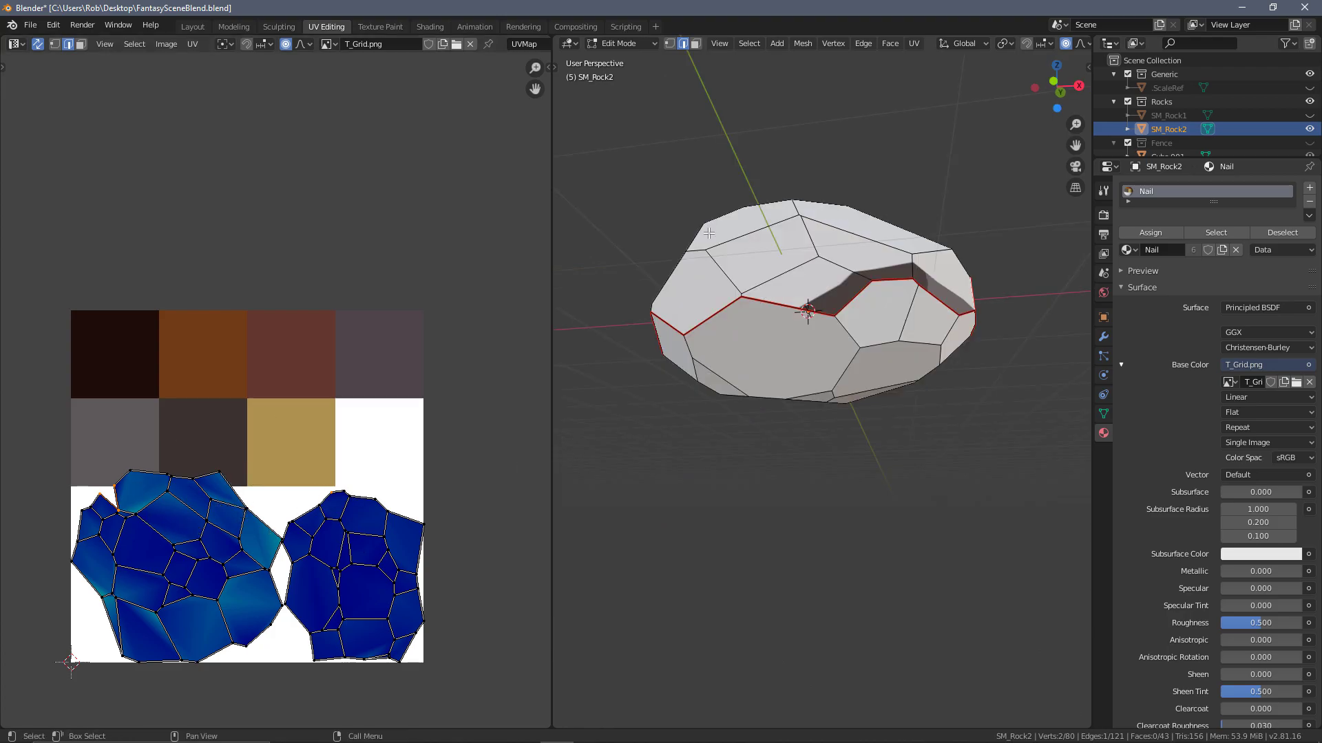
pyautogui.press('a')
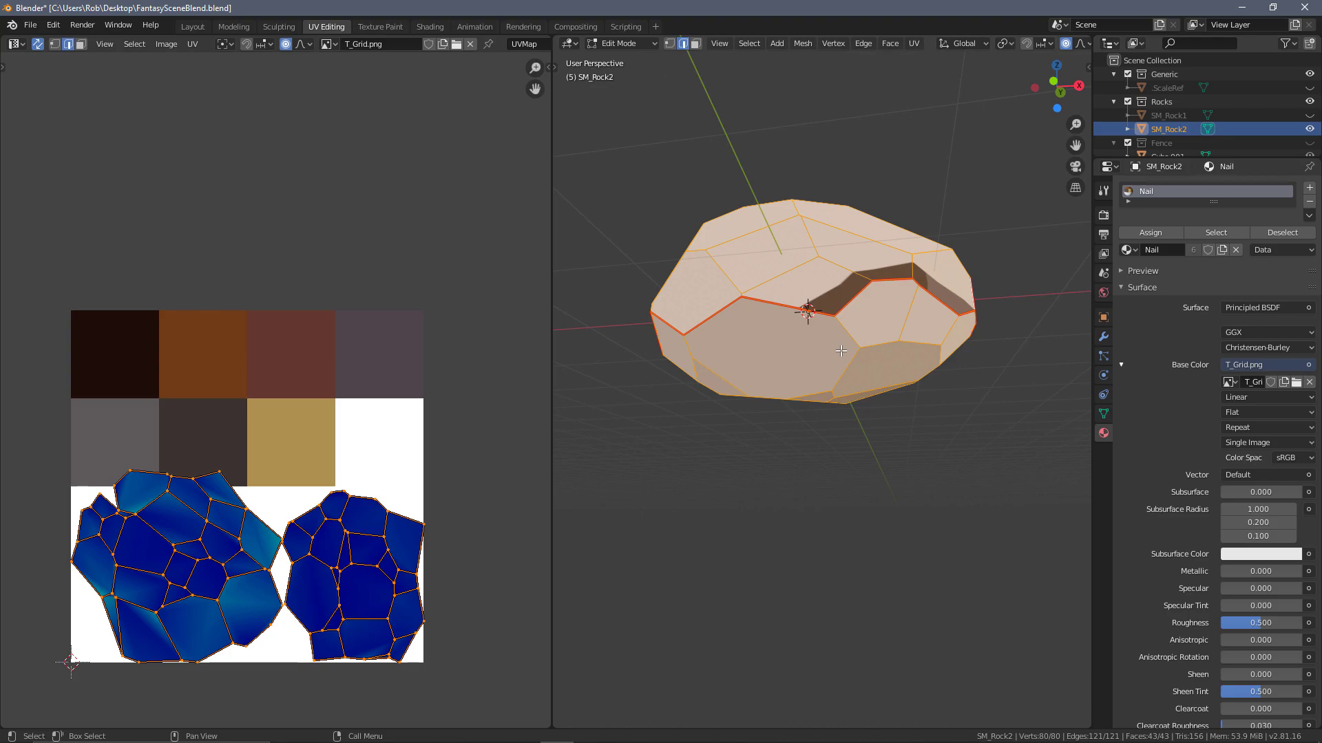
pyautogui.press('u')
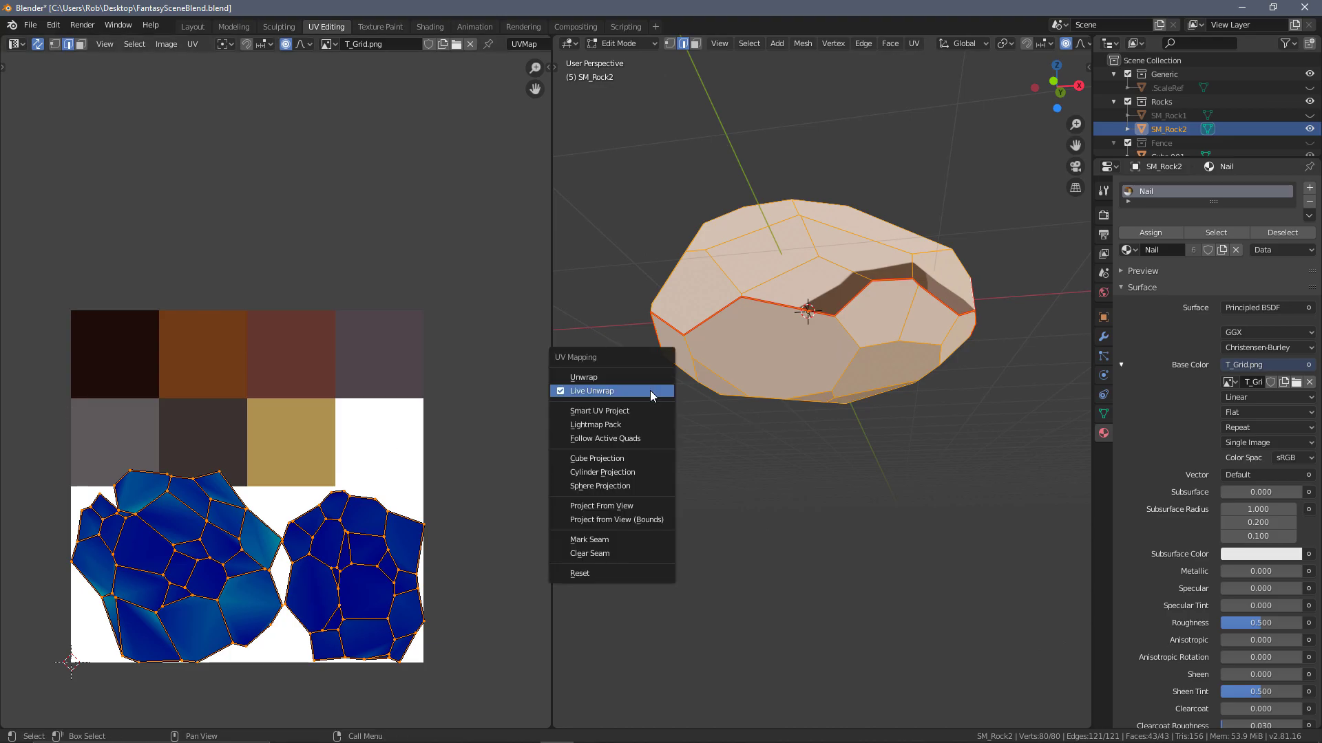
pyautogui.click(616, 380)
pyautogui.moveTo(951, 313); pyautogui.dragTo(922, 321, button='middle')
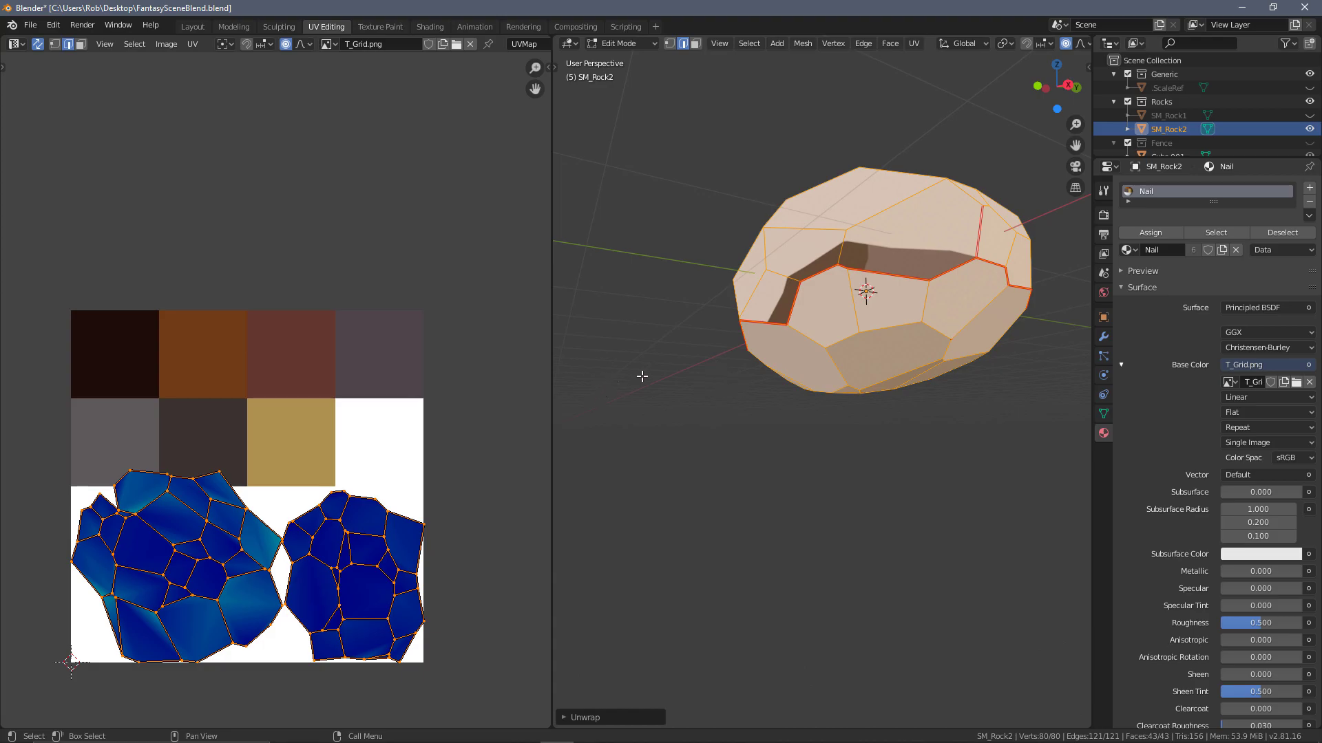
pyautogui.hotkey('ctrl', 'z')
pyautogui.hotkey('ctrl', 'z')
pyautogui.hotkey('ctrl', 'z')
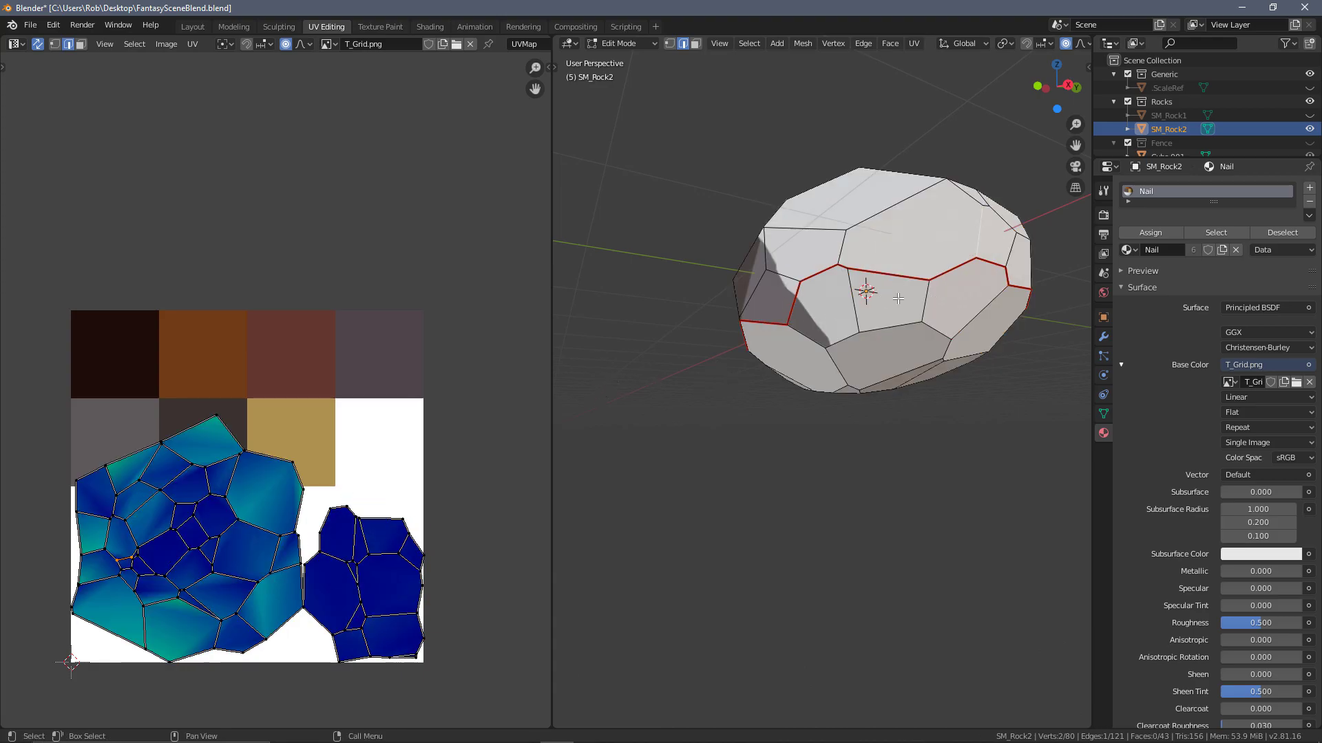
# Step: Select the whole rock and unwrap it again with the existing seams
pyautogui.moveTo(940, 311); pyautogui.dragTo(930, 412, button='middle')
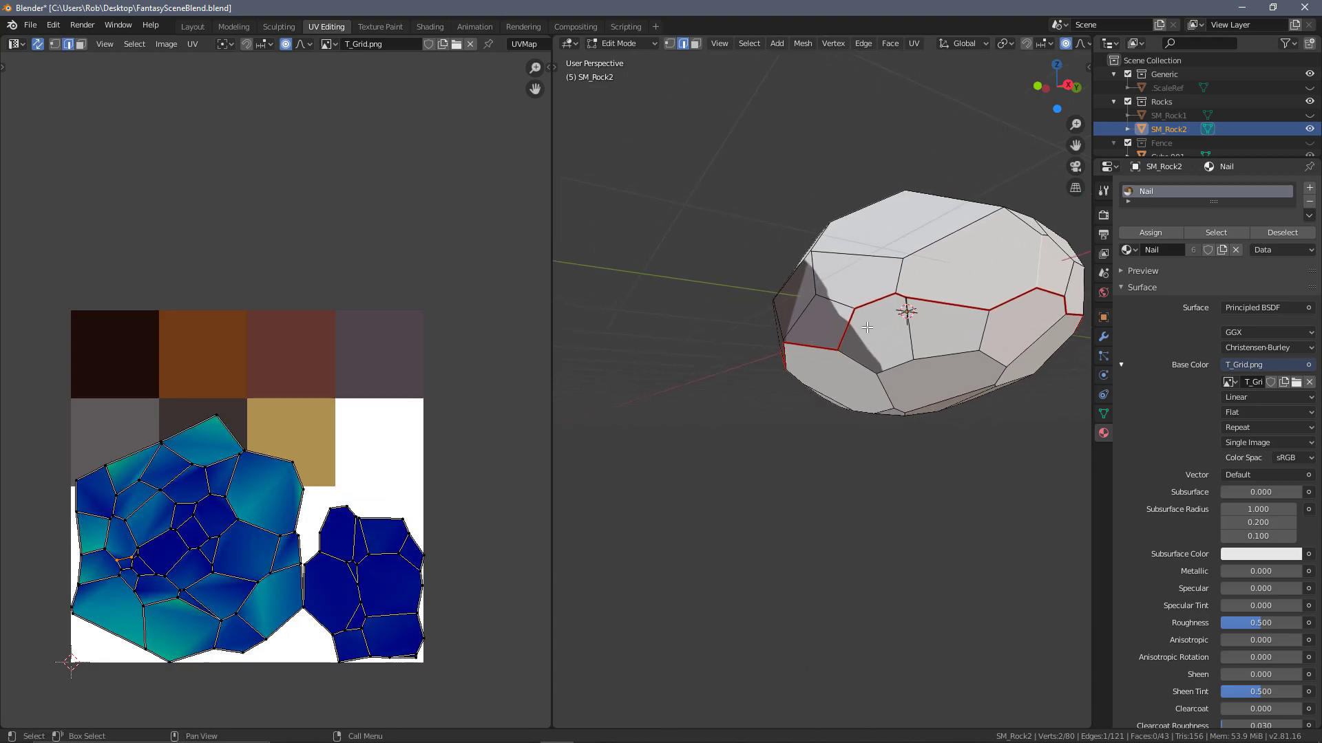
pyautogui.moveTo(893, 273); pyautogui.dragTo(781, 300, button='middle')
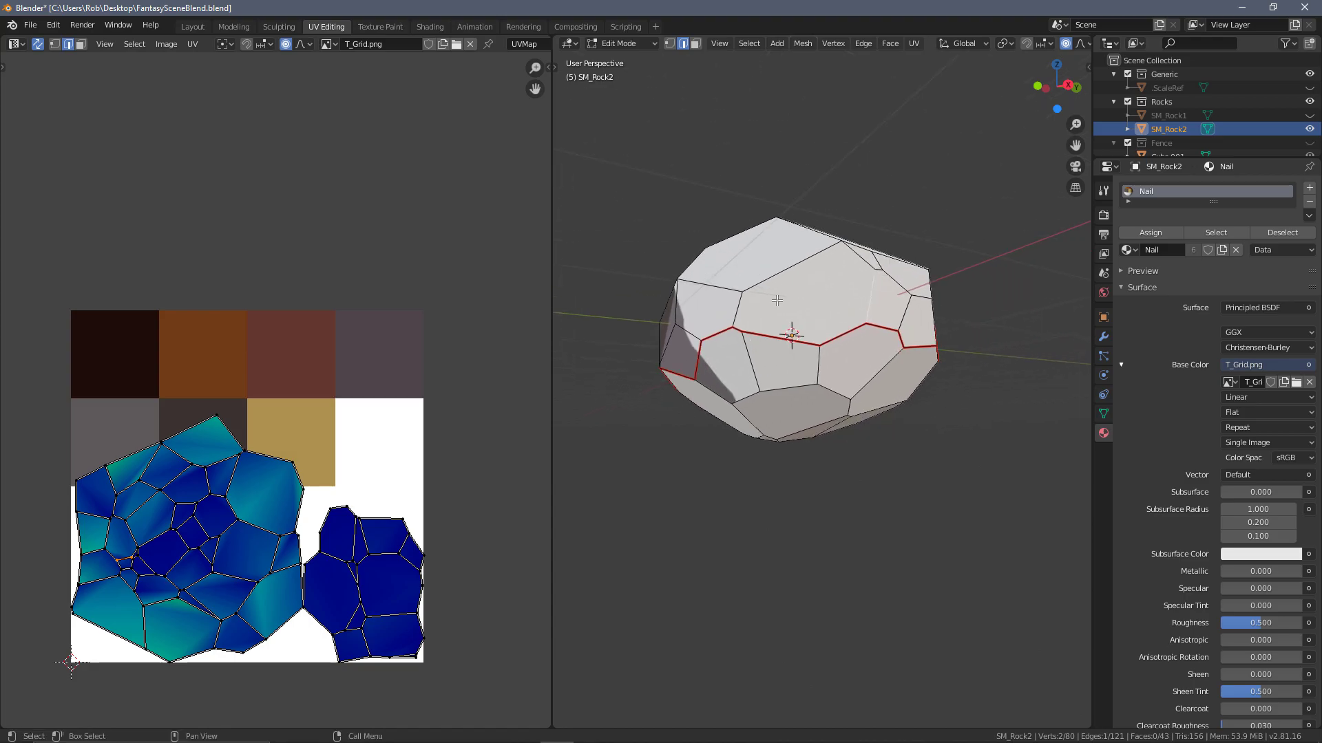
pyautogui.press('a')
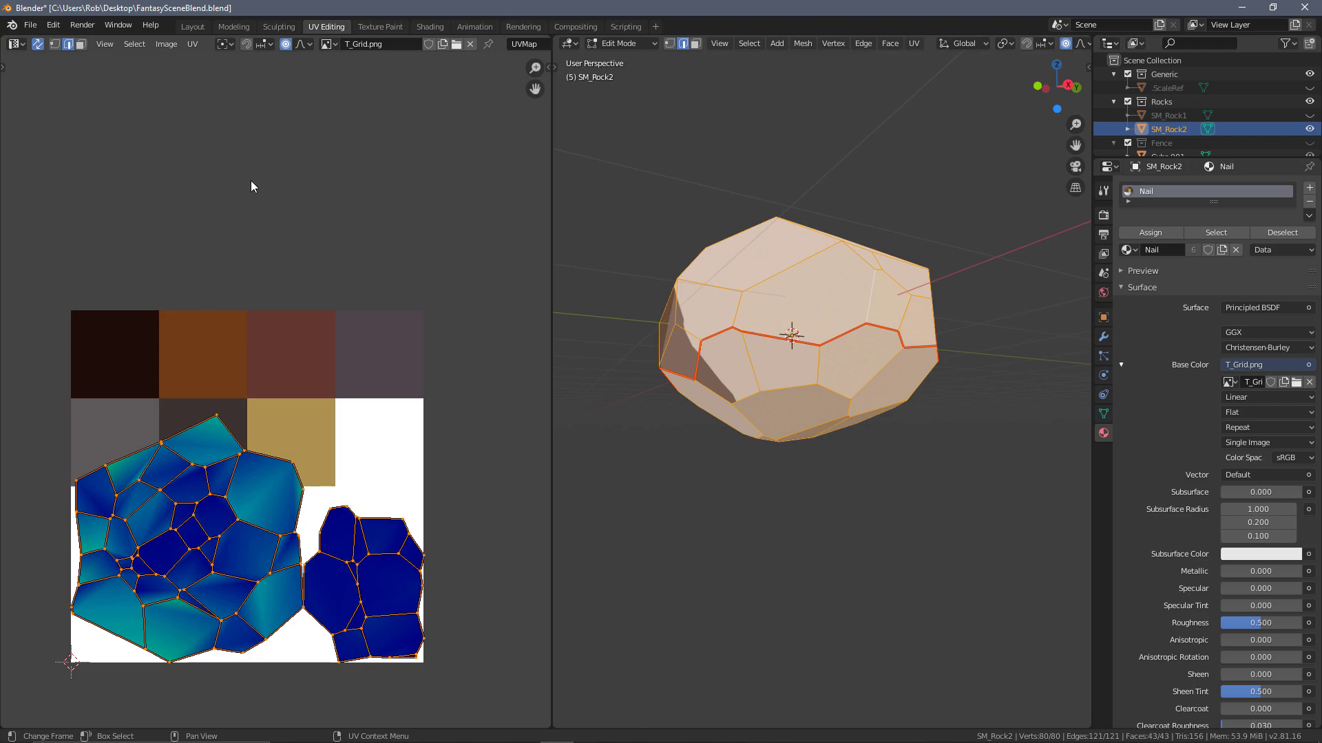
pyautogui.press('u')
pyautogui.click(264, 245)
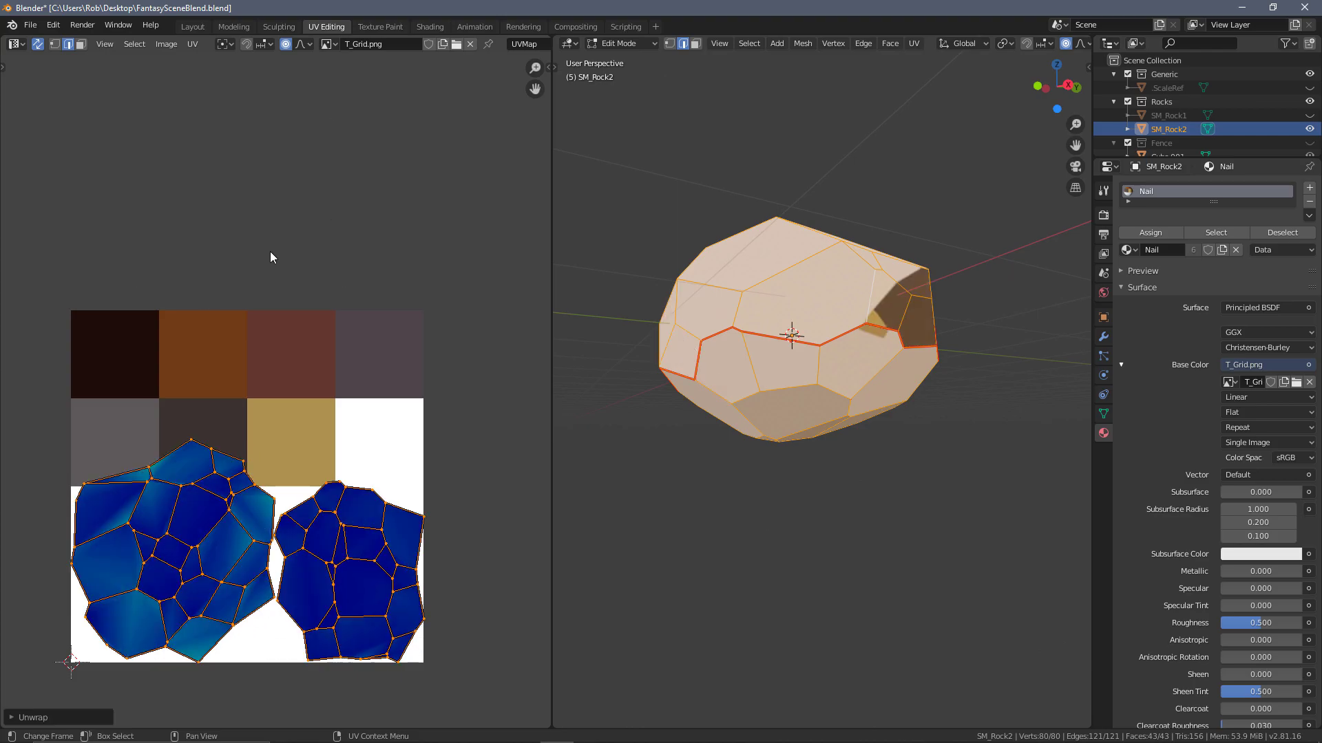
pyautogui.press('u')
pyautogui.click(791, 381)
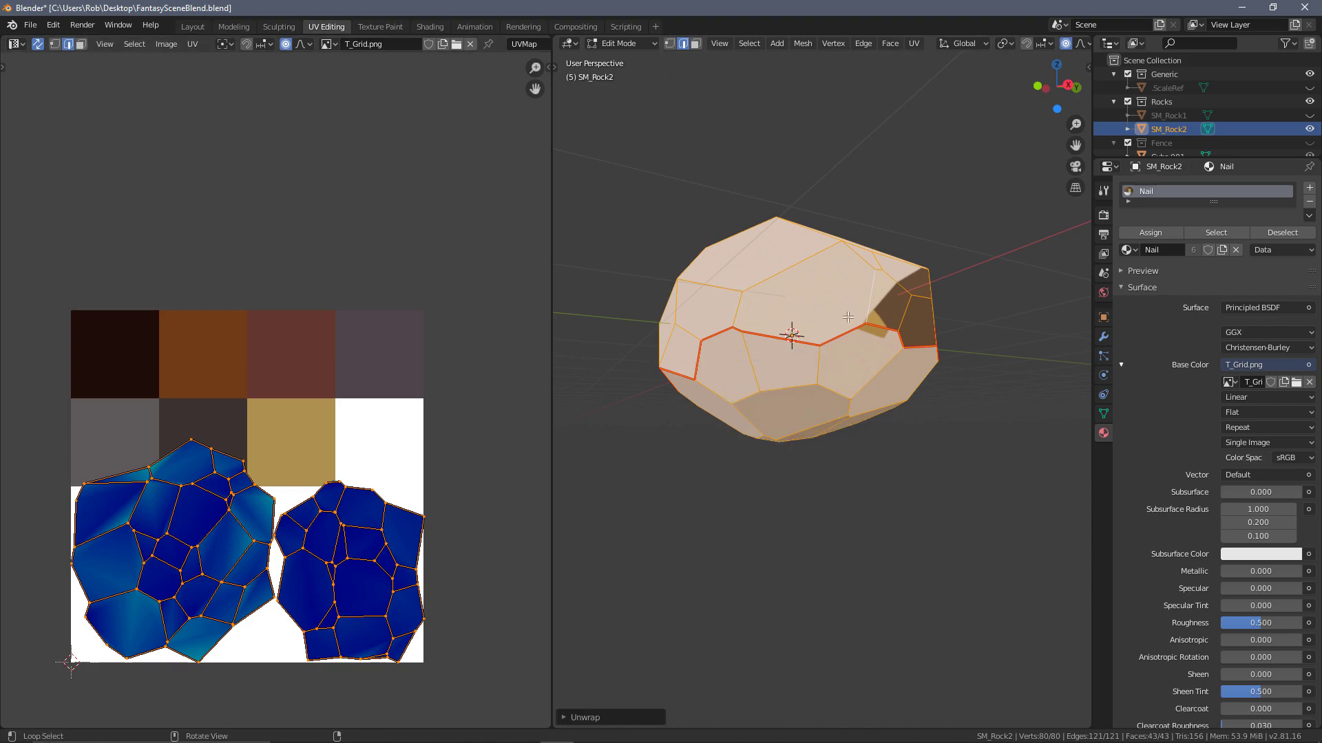
# Step: Inspect the result and select two edges of the island in the UV layout
pyautogui.moveTo(847, 318); pyautogui.dragTo(819, 341, button='middle')
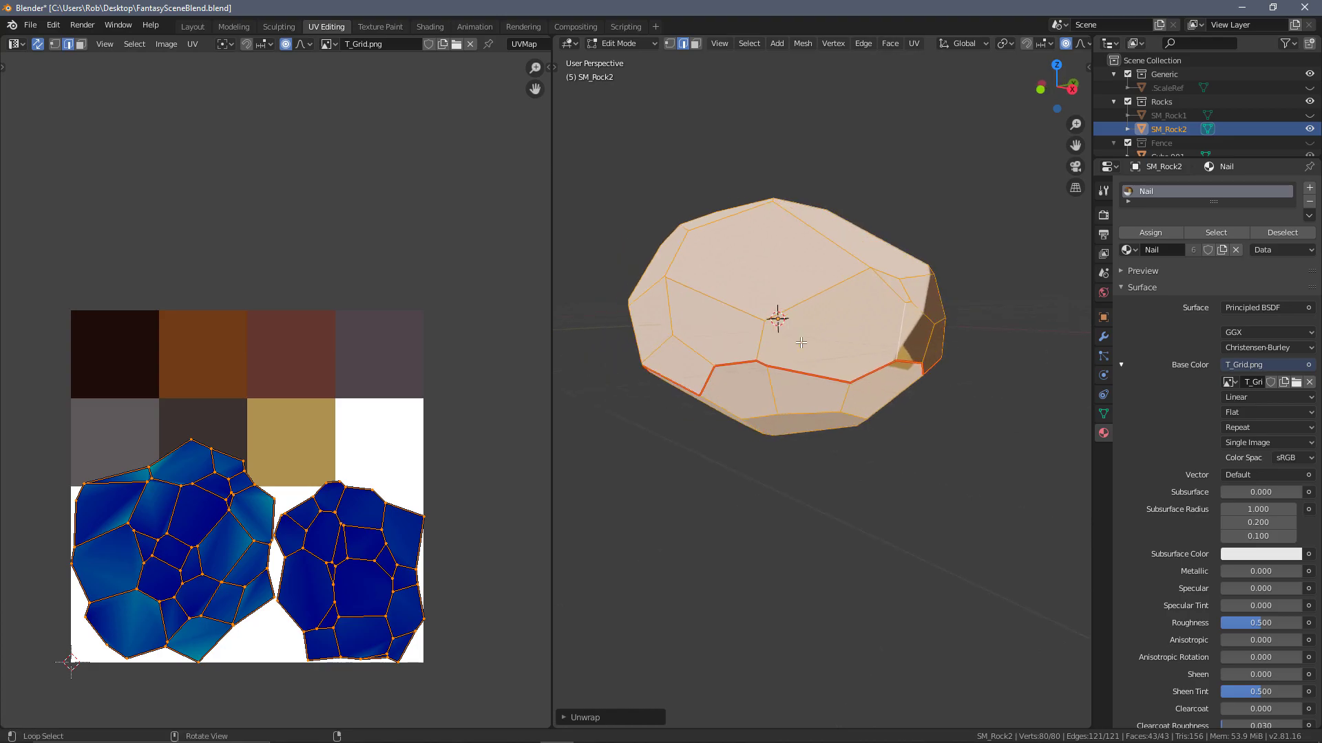
pyautogui.moveTo(705, 422); pyautogui.dragTo(422, 436, button='middle')
pyautogui.moveTo(716, 407); pyautogui.dragTo(841, 430, button='middle')
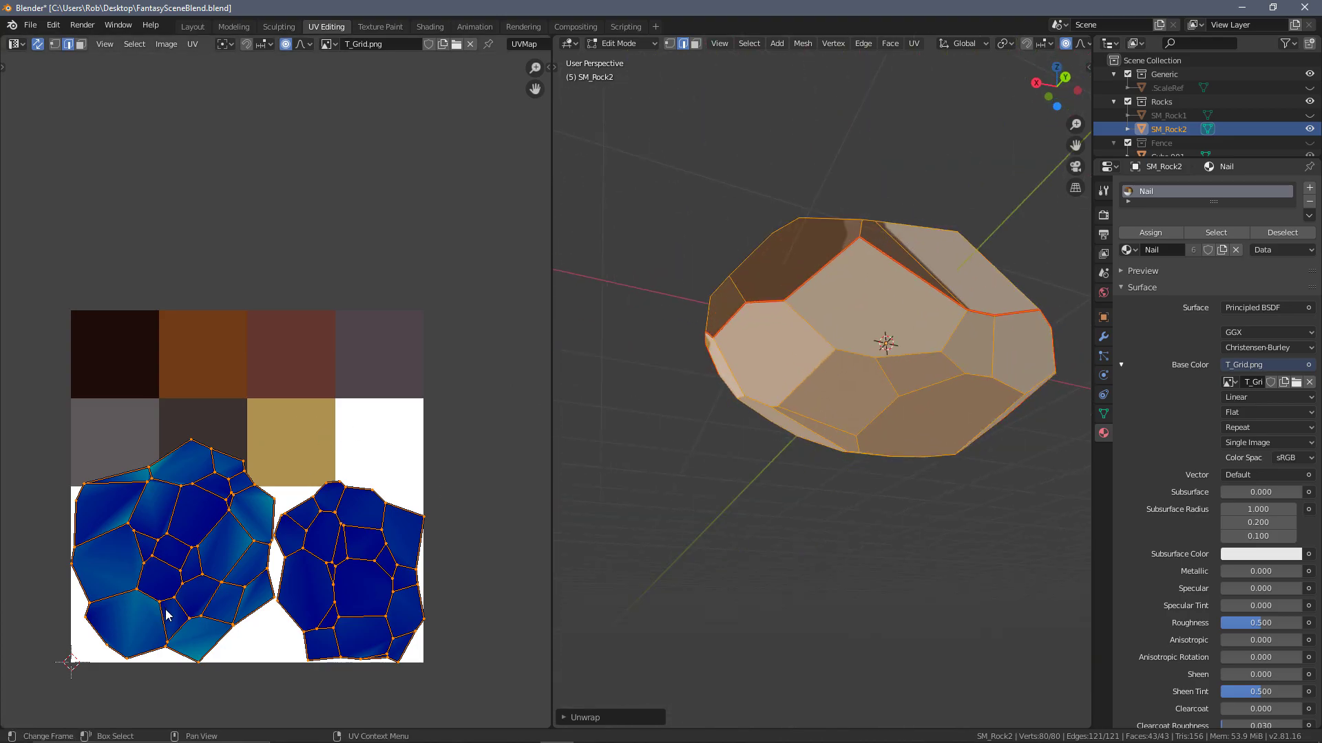
pyautogui.click(194, 628)
pyautogui.scroll(1, 180, 586)
pyautogui.keyDown('shift'); pyautogui.click(181, 586); pyautogui.keyUp('shift')
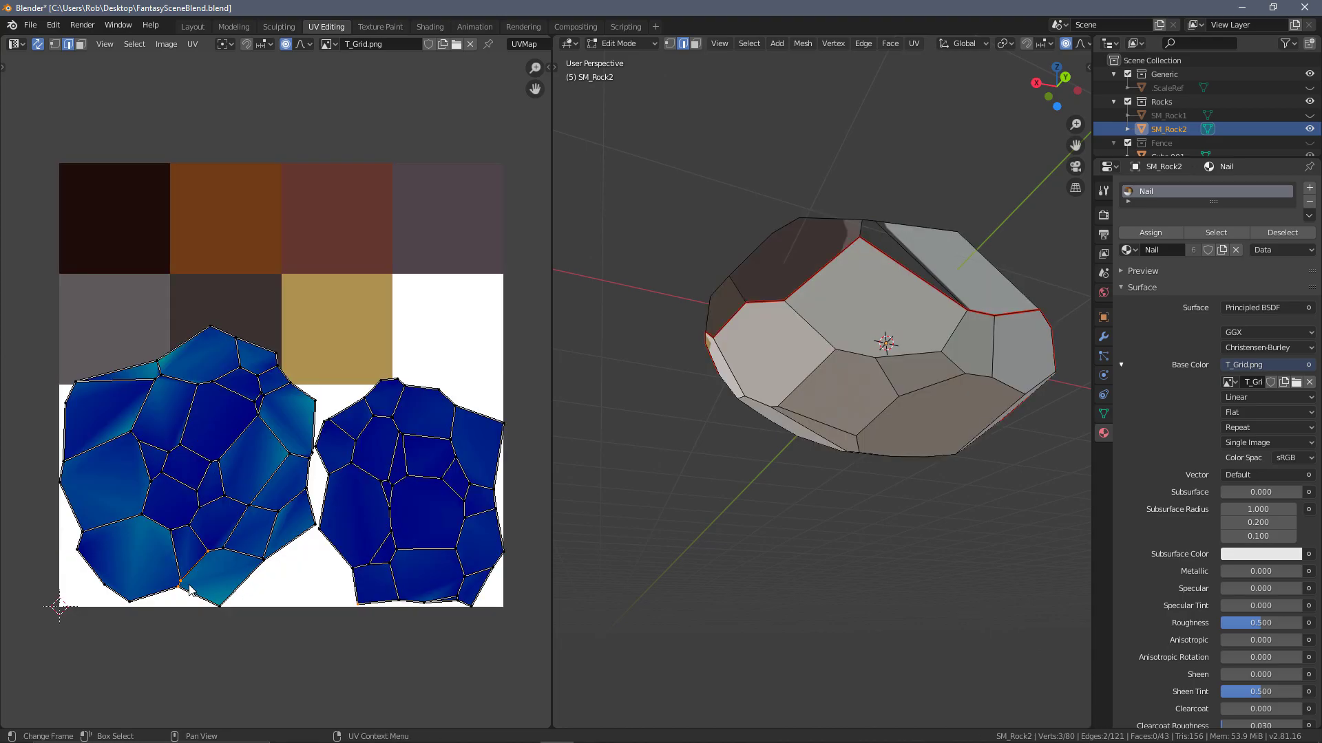
pyautogui.scroll(1, 209, 582)
pyautogui.moveTo(923, 372); pyautogui.dragTo(581, 372, button='middle')
# Step: Mark the two selected UV edges as a seam and reset the UV view with Home
pyautogui.moveTo(749, 471); pyautogui.dragTo(689, 392, button='middle')
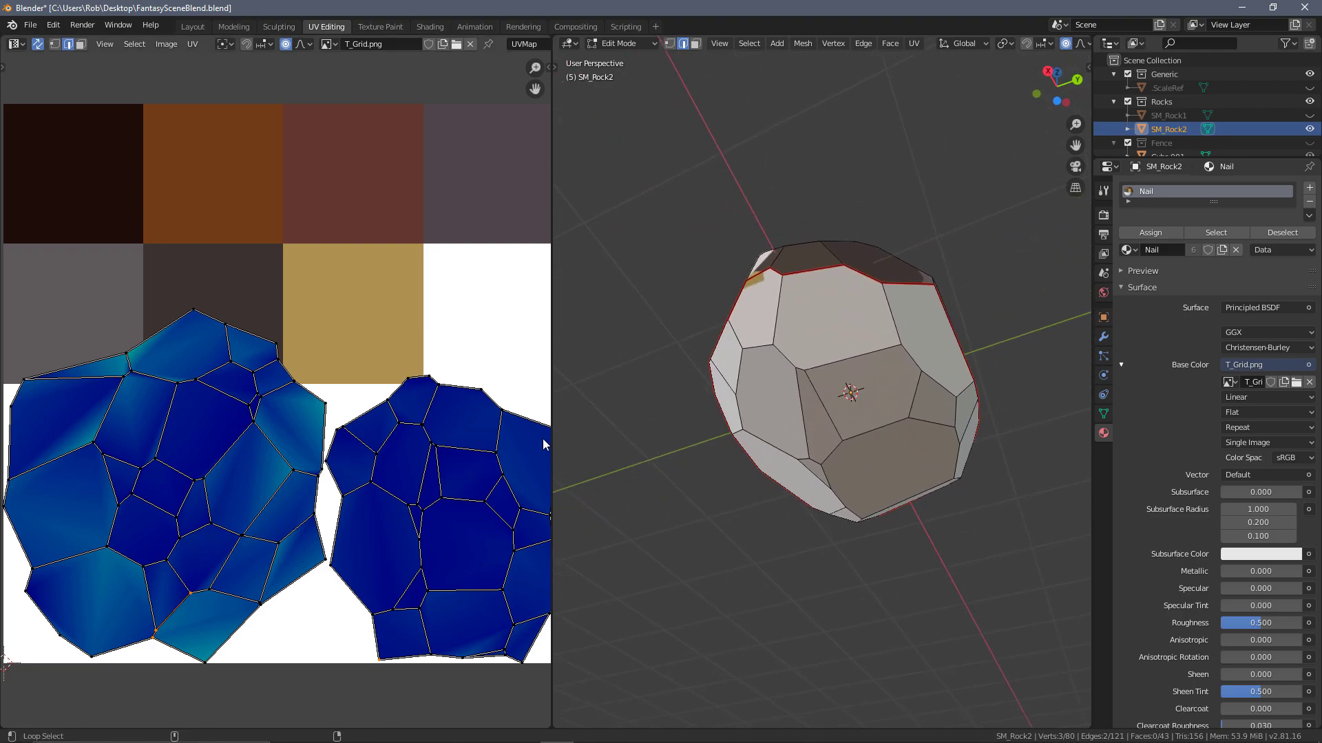
pyautogui.moveTo(688, 482); pyautogui.dragTo(977, 296, button='middle')
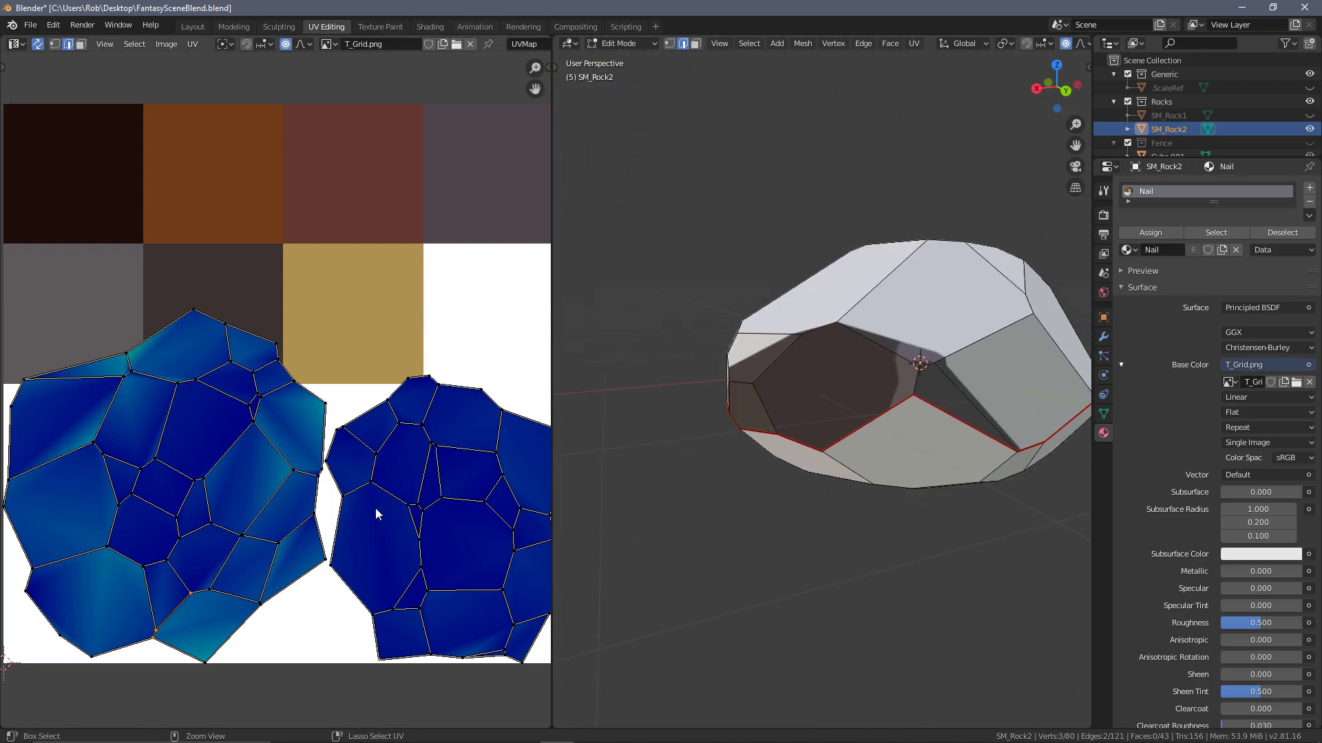
pyautogui.rightClick(170, 631)
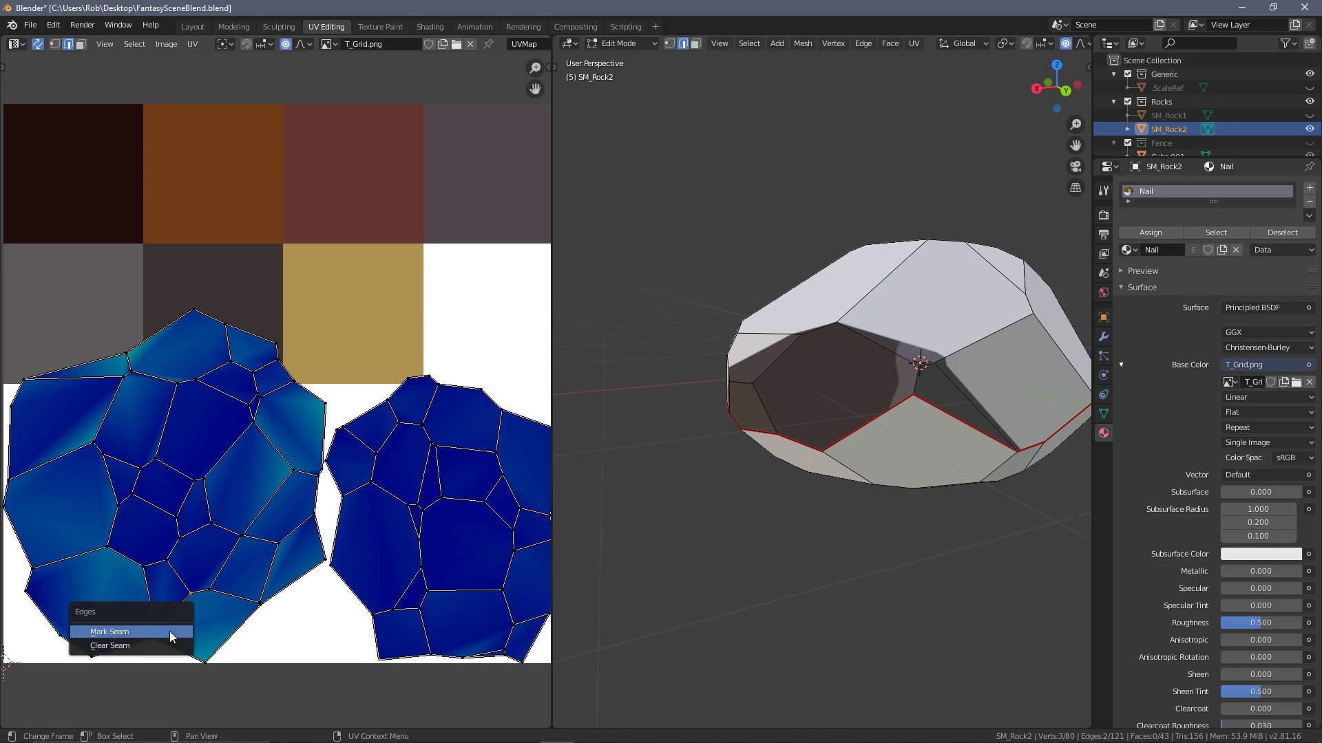
pyautogui.click(170, 633)
pyautogui.press('Home')
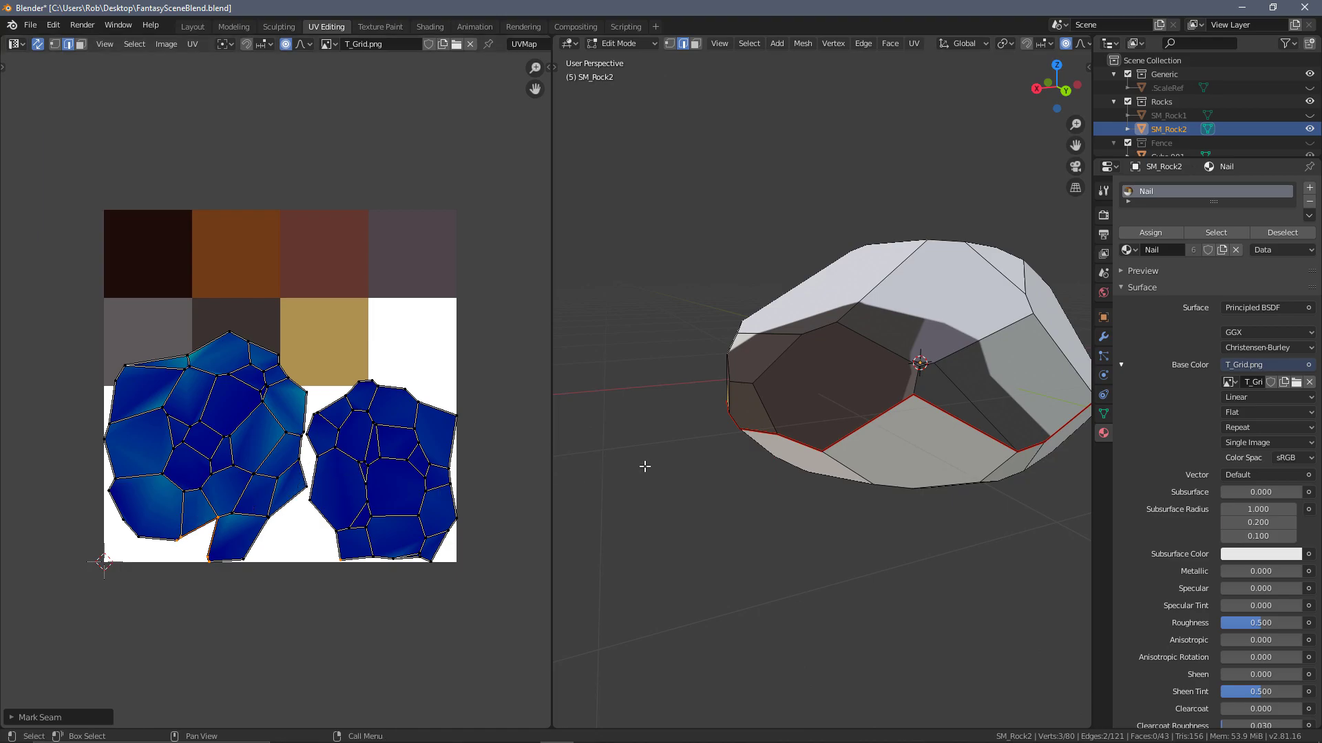
# Step: Mark the selected boundary edge of SM_Rock2's UV island as a seam
pyautogui.scroll(8, 185, 358)
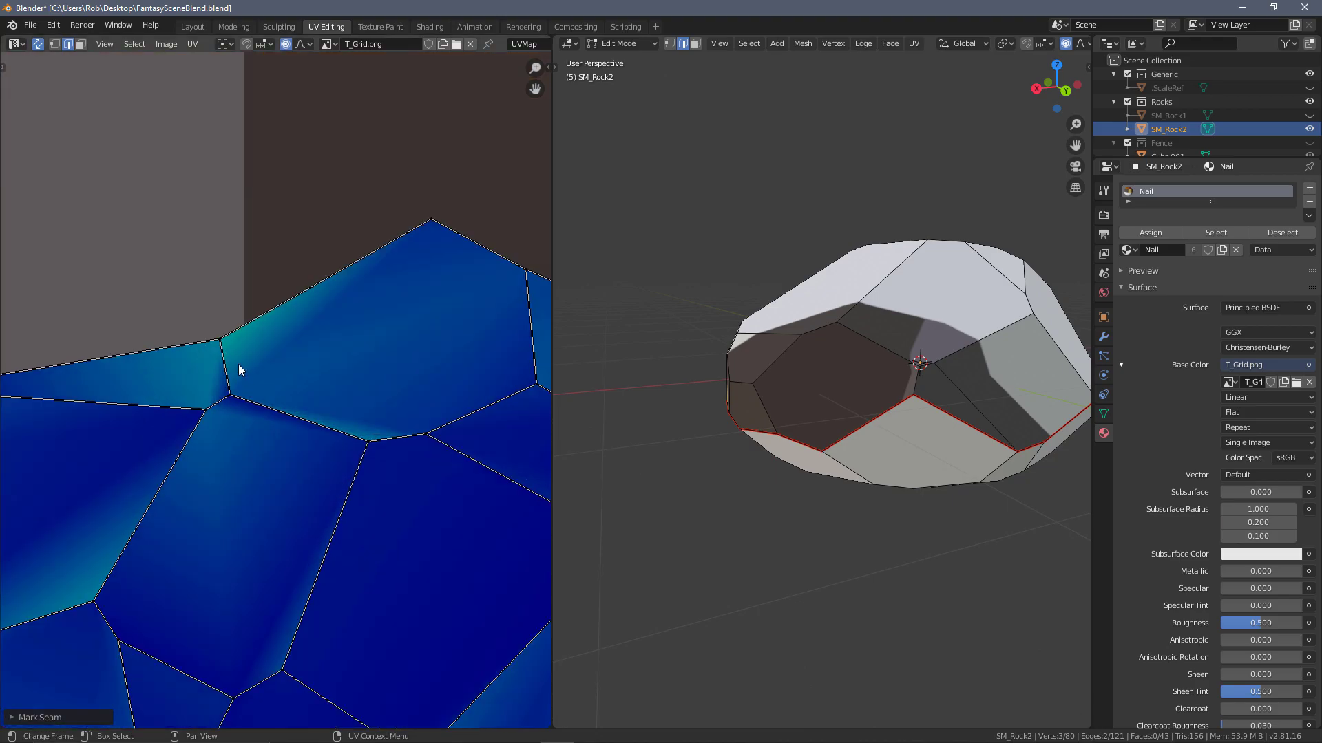
pyautogui.click(233, 355)
pyautogui.scroll(-1, 245, 374)
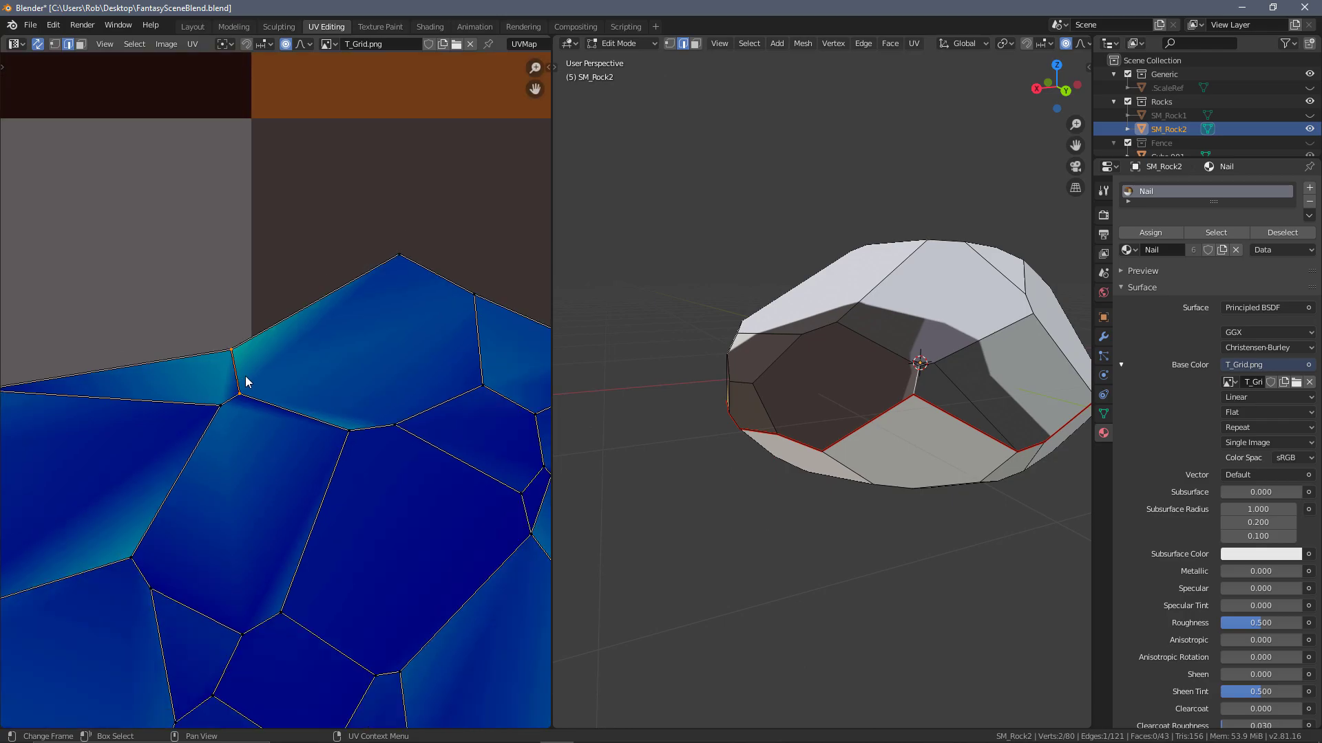
pyautogui.rightClick(246, 386)
pyautogui.click(247, 386)
# Step: Orbit and pan the 3D view to inspect the rock with its new seam
pyautogui.scroll(-2, 246, 385)
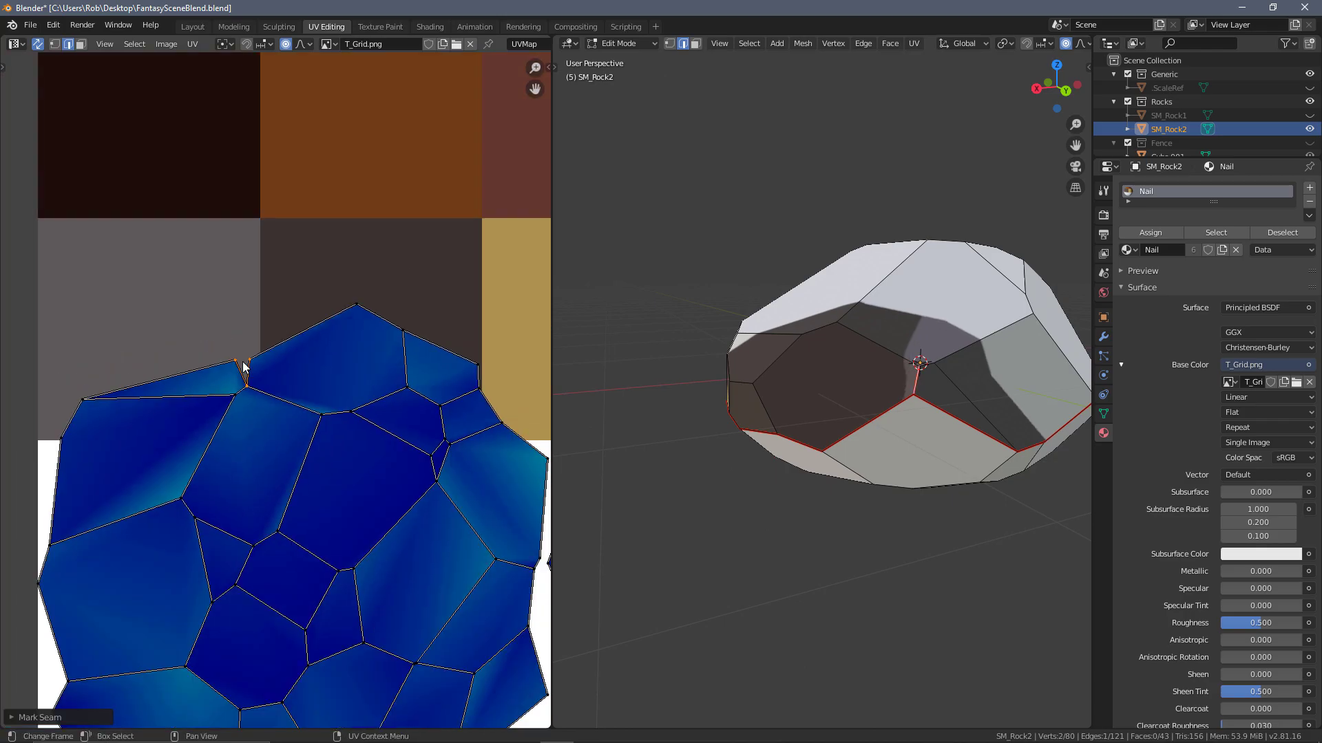
pyautogui.scroll(-2, 242, 375)
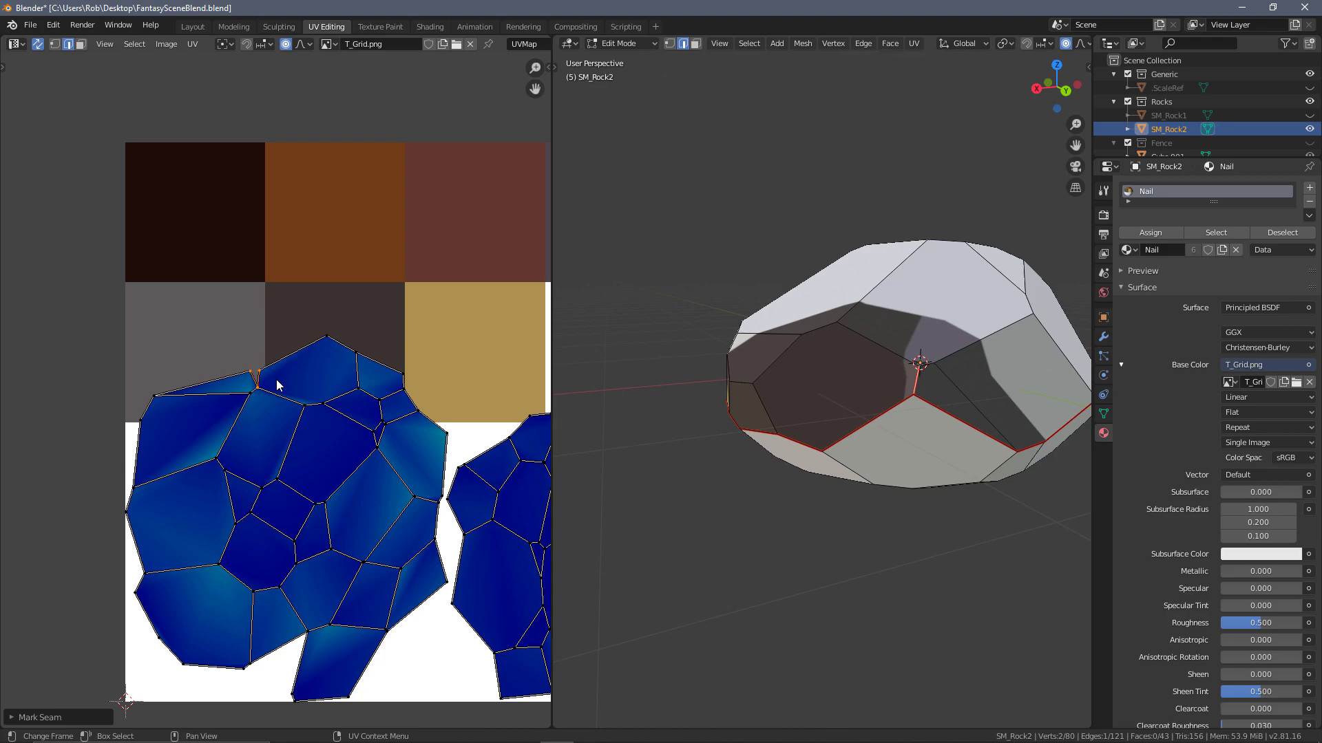
pyautogui.scroll(3, 914, 386)
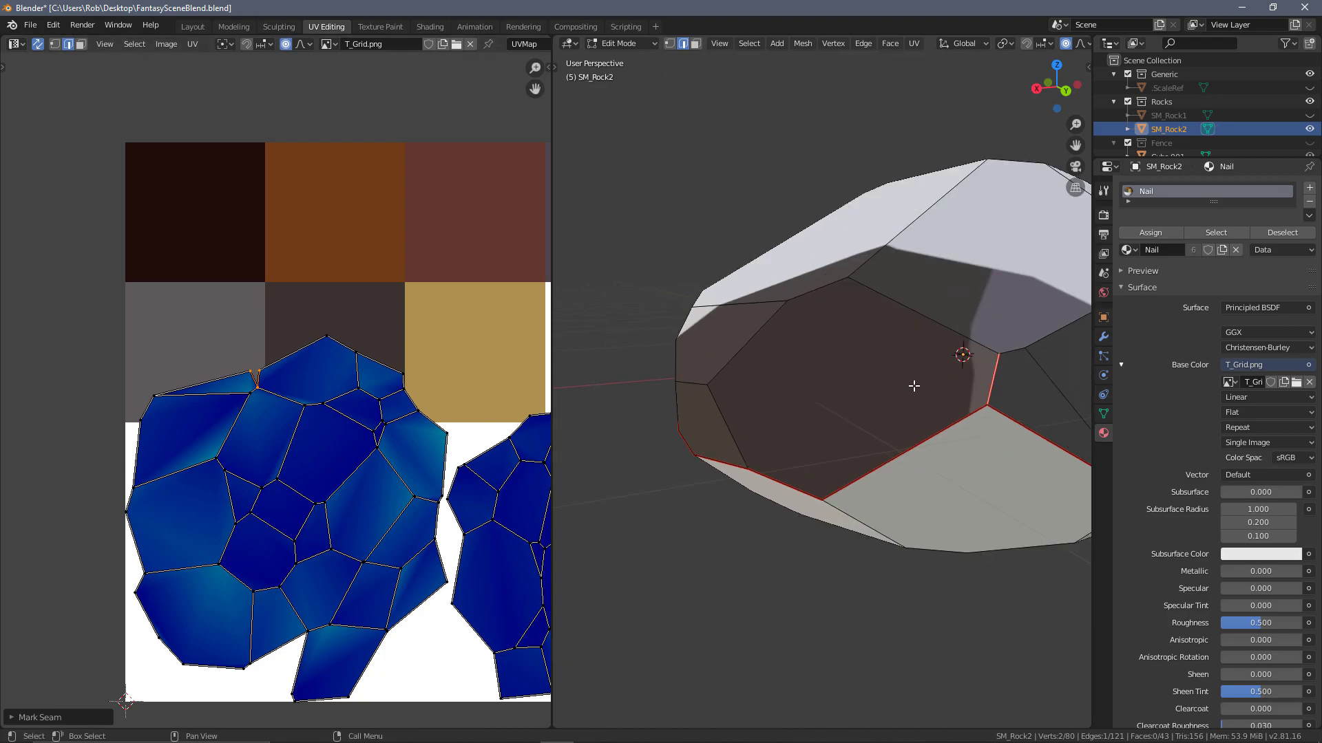
pyautogui.moveTo(965, 544); pyautogui.dragTo(779, 435, button='middle')
pyautogui.moveTo(869, 350); pyautogui.dragTo(788, 372, button='middle')
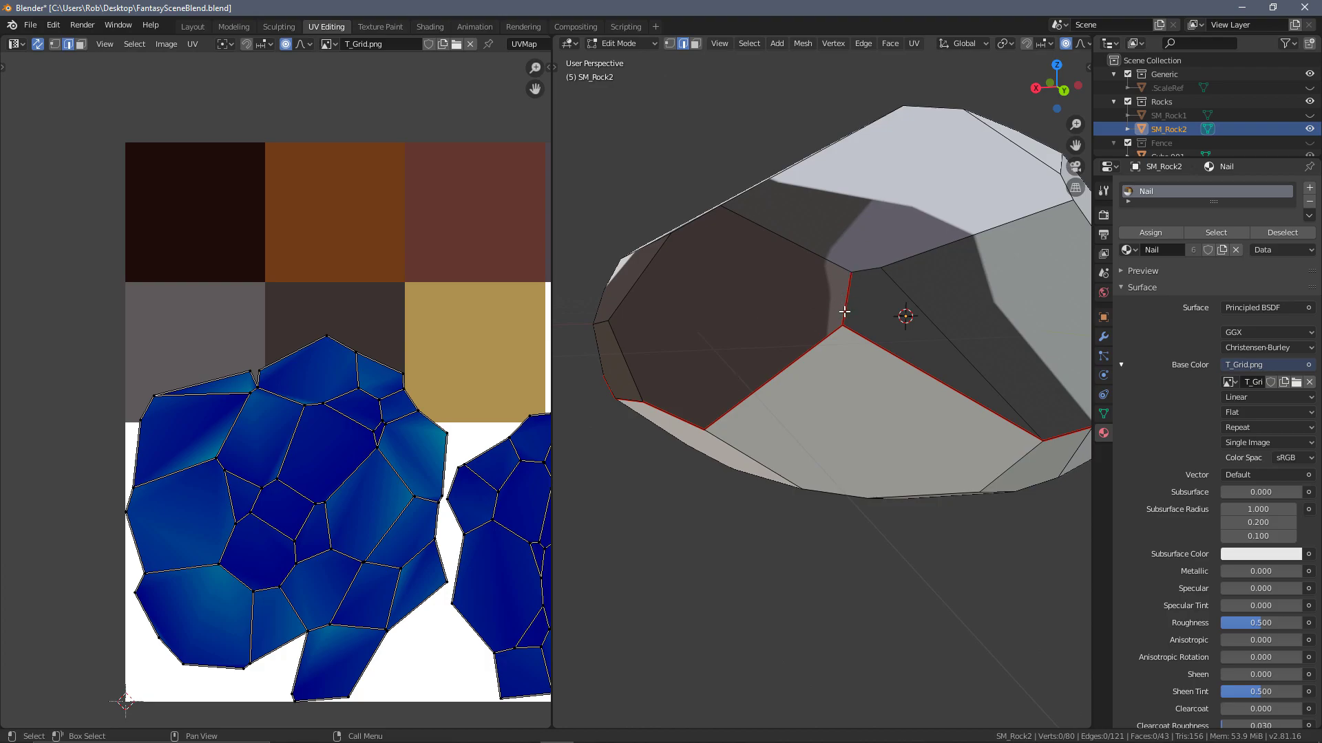
pyautogui.scroll(6, 854, 281)
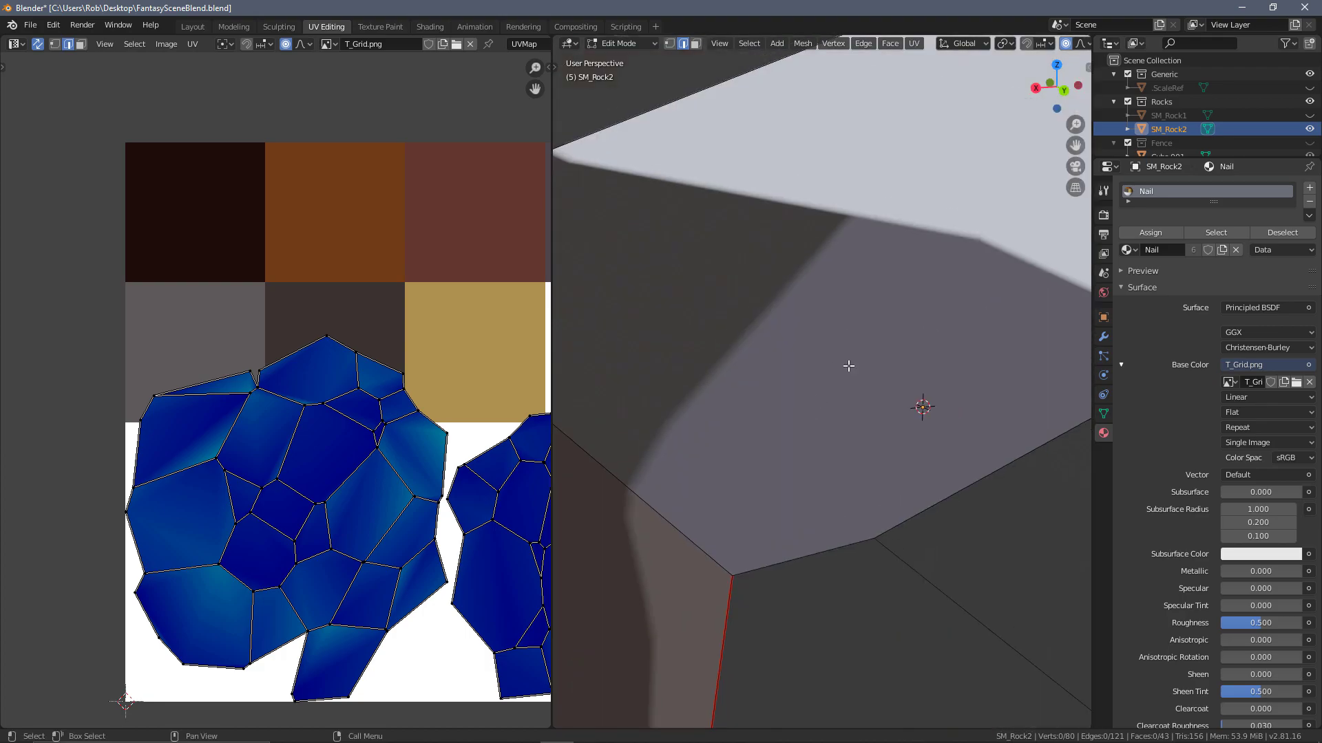
pyautogui.keyDown('shift'); pyautogui.moveTo(887, 160); pyautogui.dragTo(800, 338, button='middle'); pyautogui.keyUp('shift')
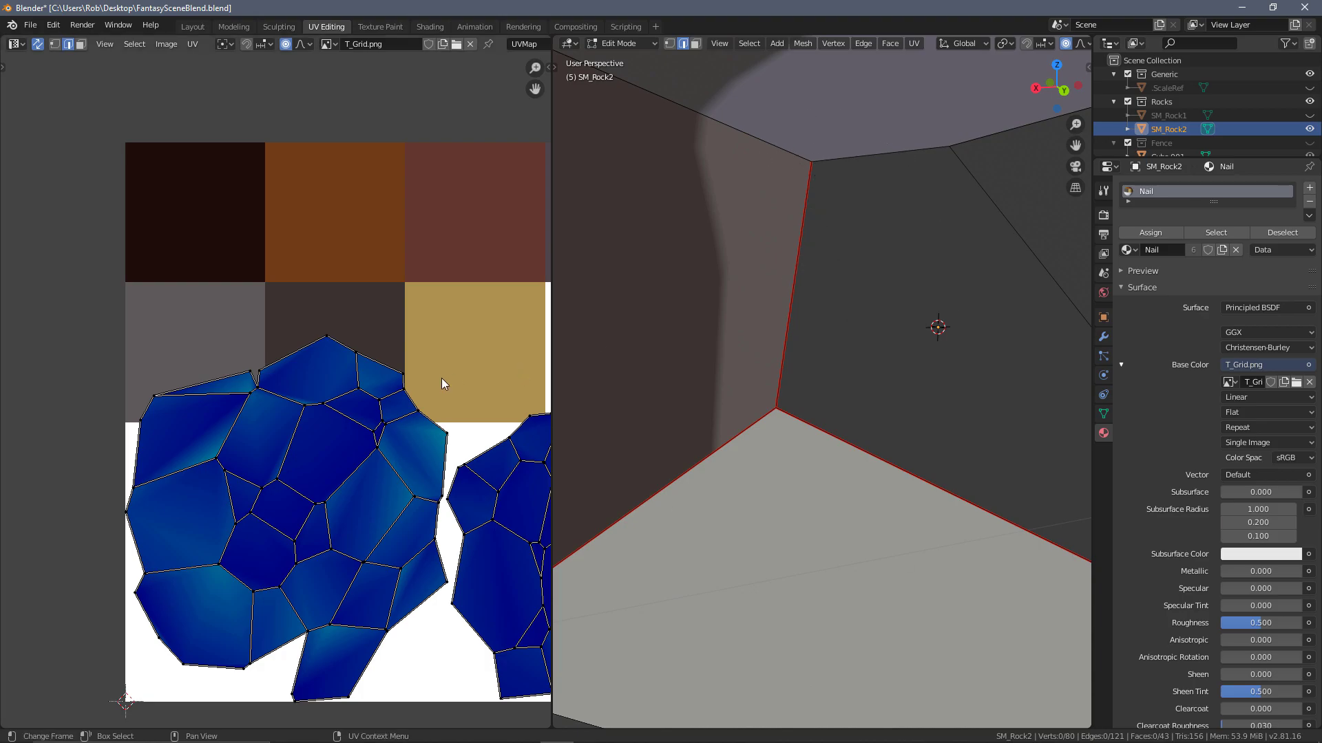
pyautogui.scroll(-1, 443, 383)
pyautogui.scroll(-8, 762, 309)
pyautogui.moveTo(816, 334); pyautogui.dragTo(730, 358, button='middle')
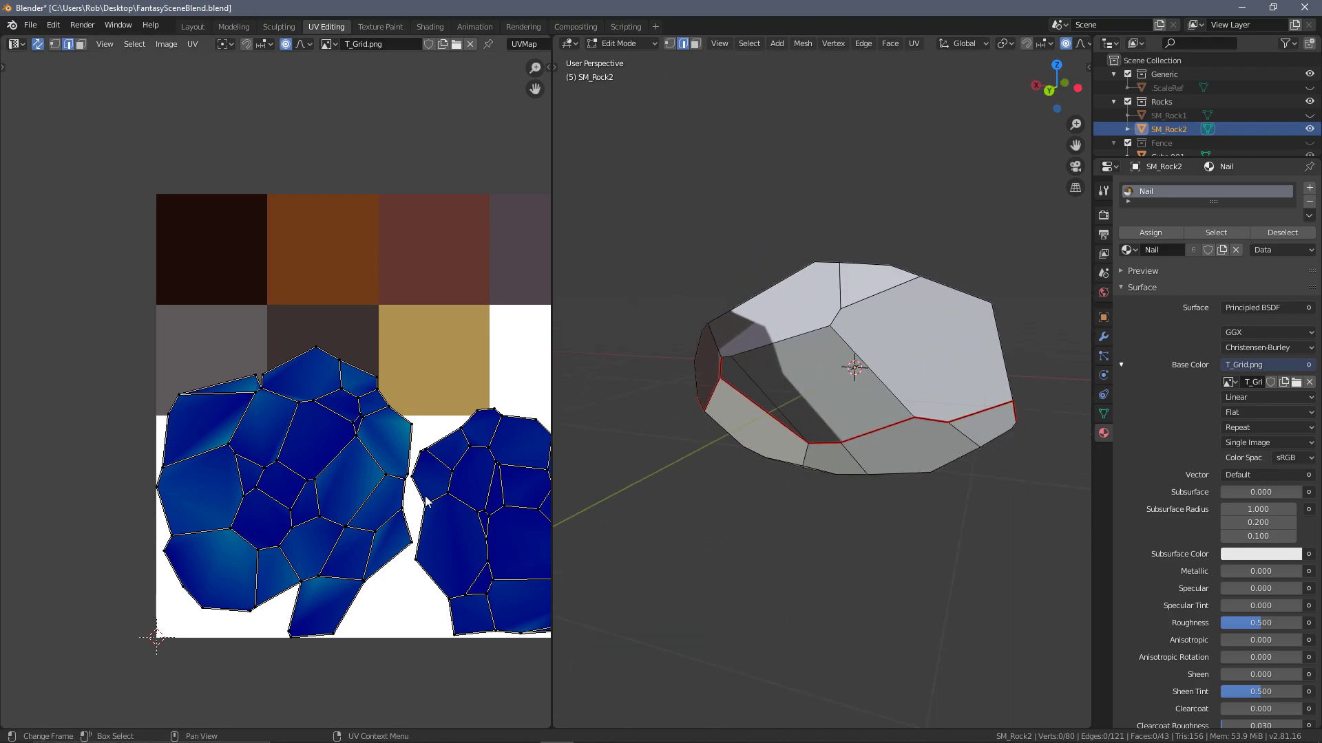
# Step: Undo the extra seam and orbit to inspect the rock's top faces and left side
pyautogui.moveTo(885, 416); pyautogui.dragTo(824, 361, button='middle')
pyautogui.hotkey('ctrl', 'z')
pyautogui.hotkey('ctrl', 'z')
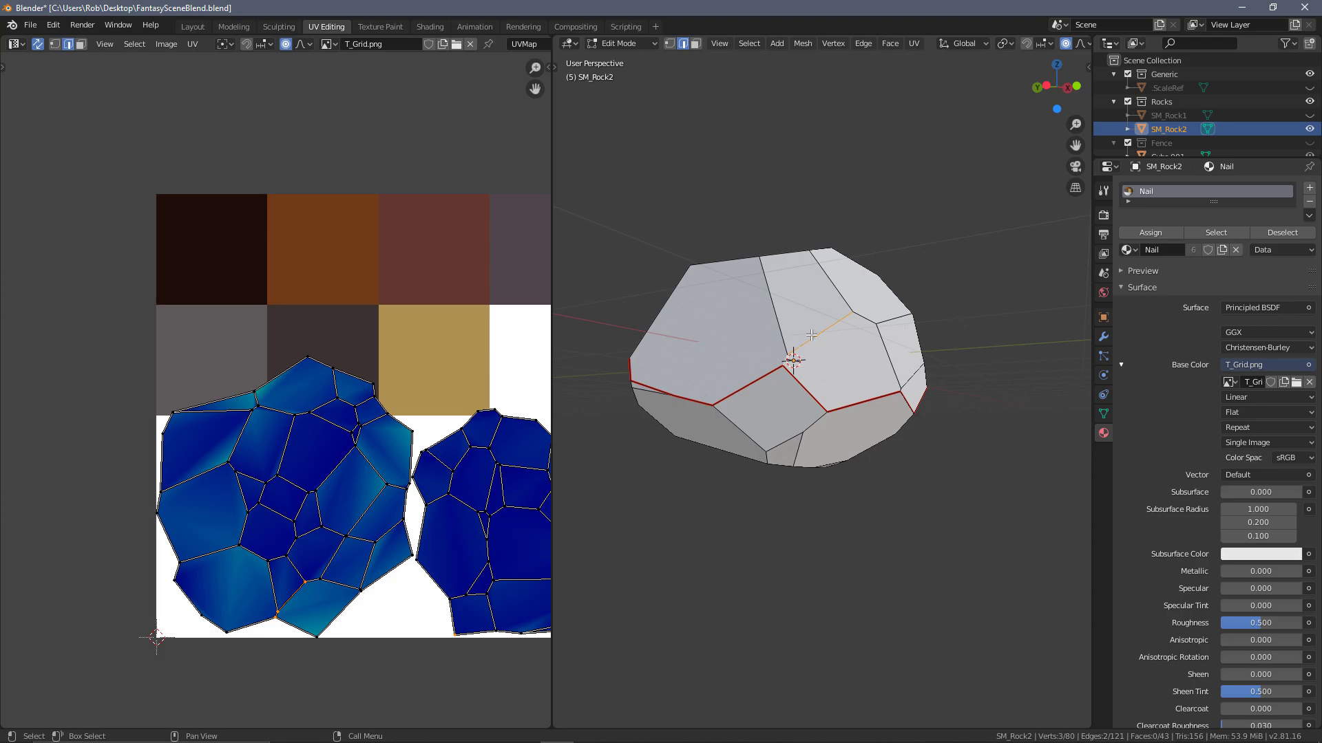
pyautogui.scroll(1, 812, 336)
pyautogui.moveTo(905, 266); pyautogui.dragTo(685, 351, button='middle')
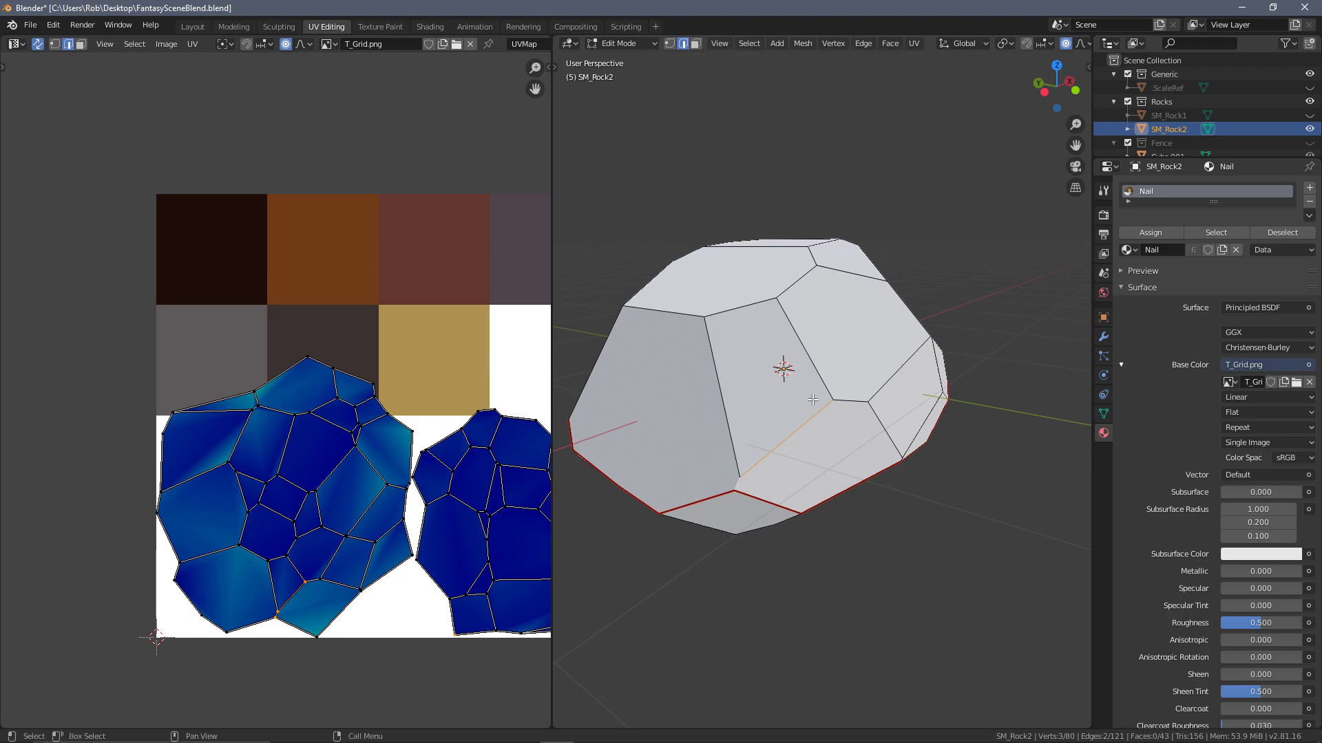
pyautogui.moveTo(827, 389); pyautogui.dragTo(909, 452, button='middle')
# Step: Undo a stray edge-path pick, then select the whole mesh and all its UVs
pyautogui.keyDown('ctrl'); pyautogui.click(908, 452); pyautogui.keyUp('ctrl')
pyautogui.hotkey('ctrl', 'z')
pyautogui.hotkey('ctrl', 'z')
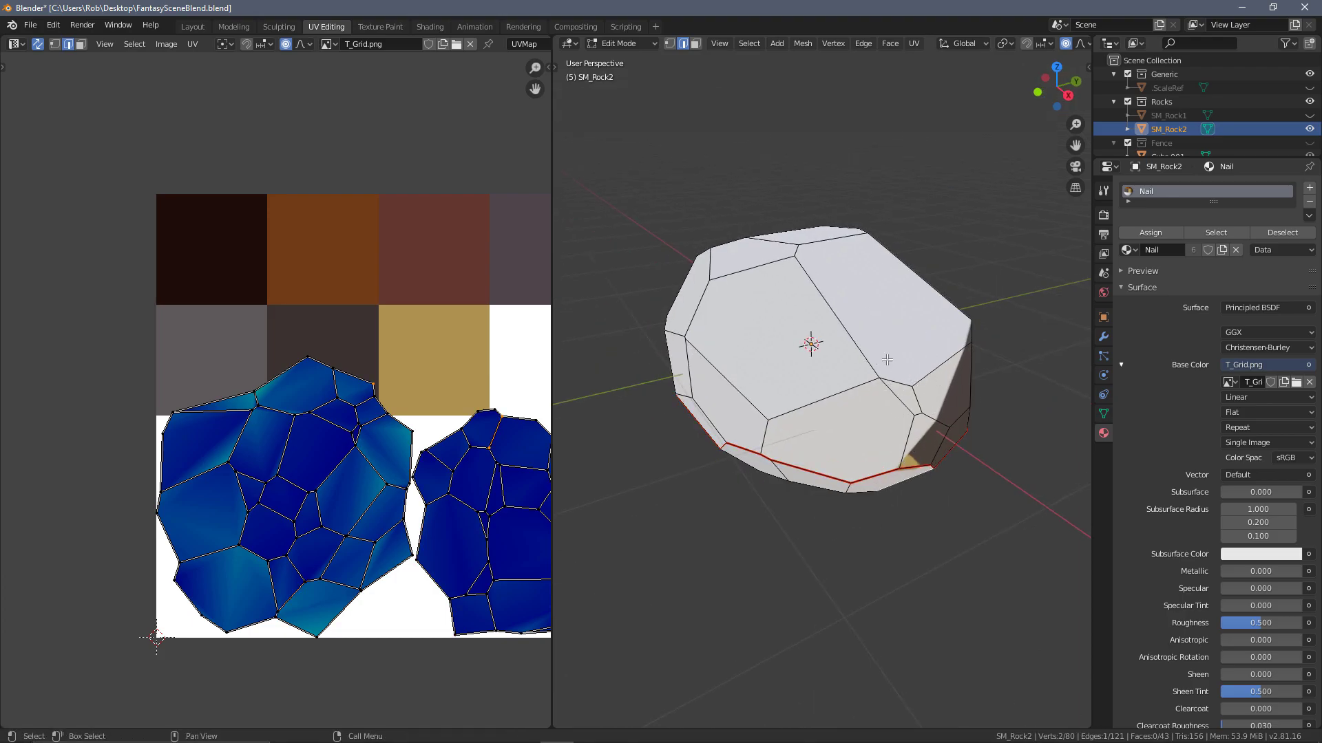
pyautogui.hotkey('ctrl', 'z')
pyautogui.scroll(-2, 487, 369)
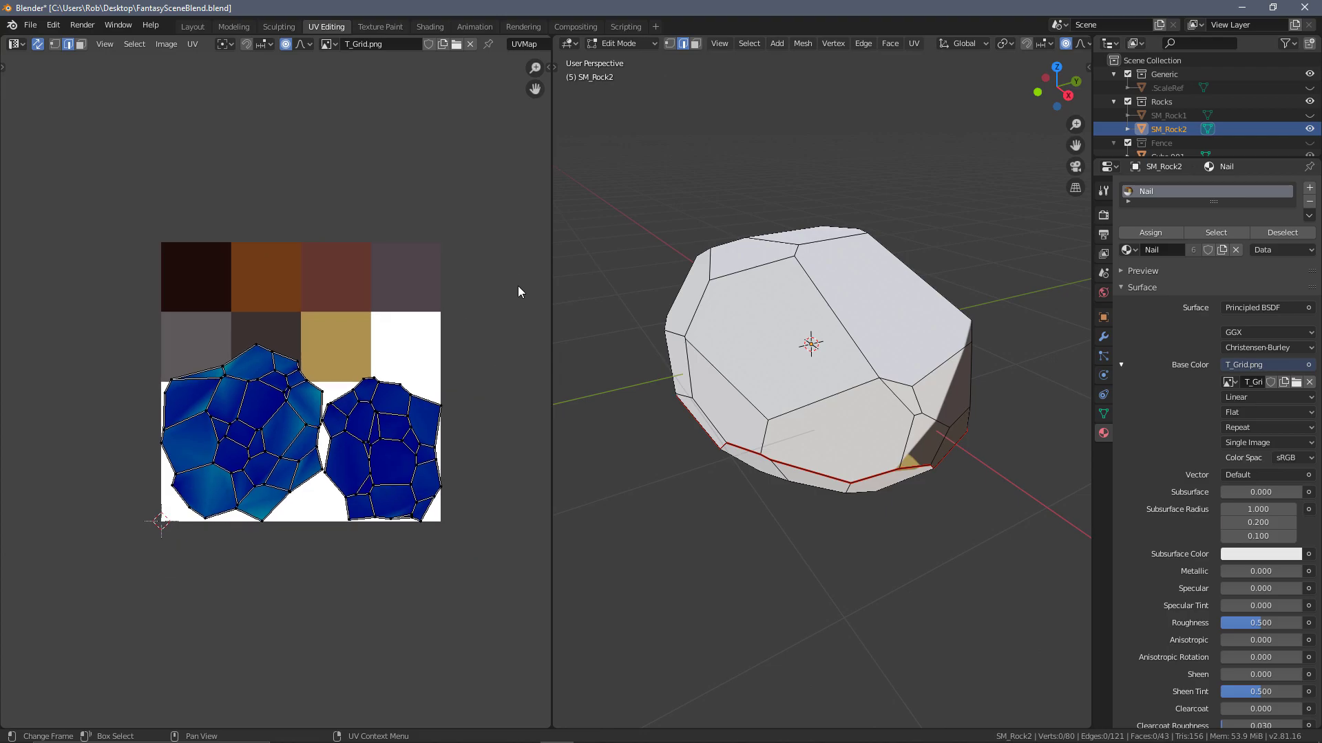
pyautogui.press('a')
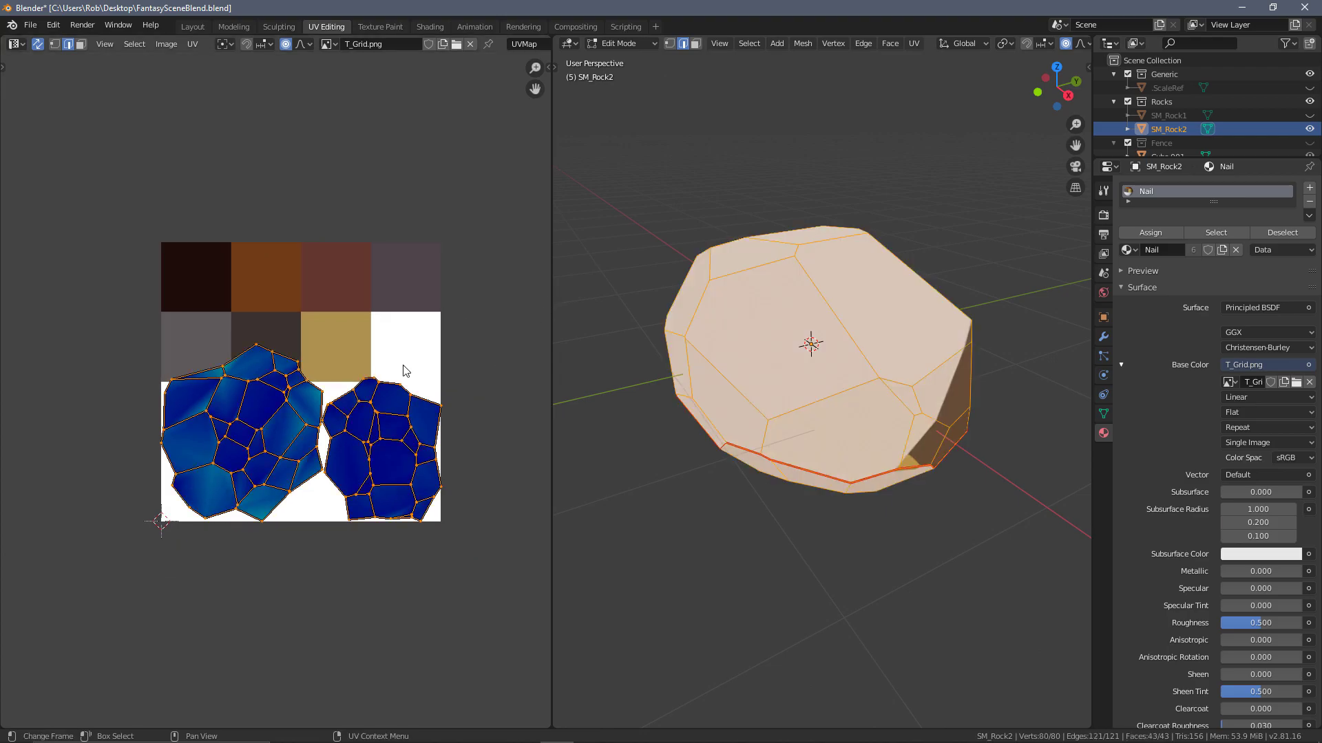
# Step: Scale SM_Rock2's two UV islands down and move them onto the purple-grey T_Grid.png swatch
pyautogui.scroll(2, 324, 470)
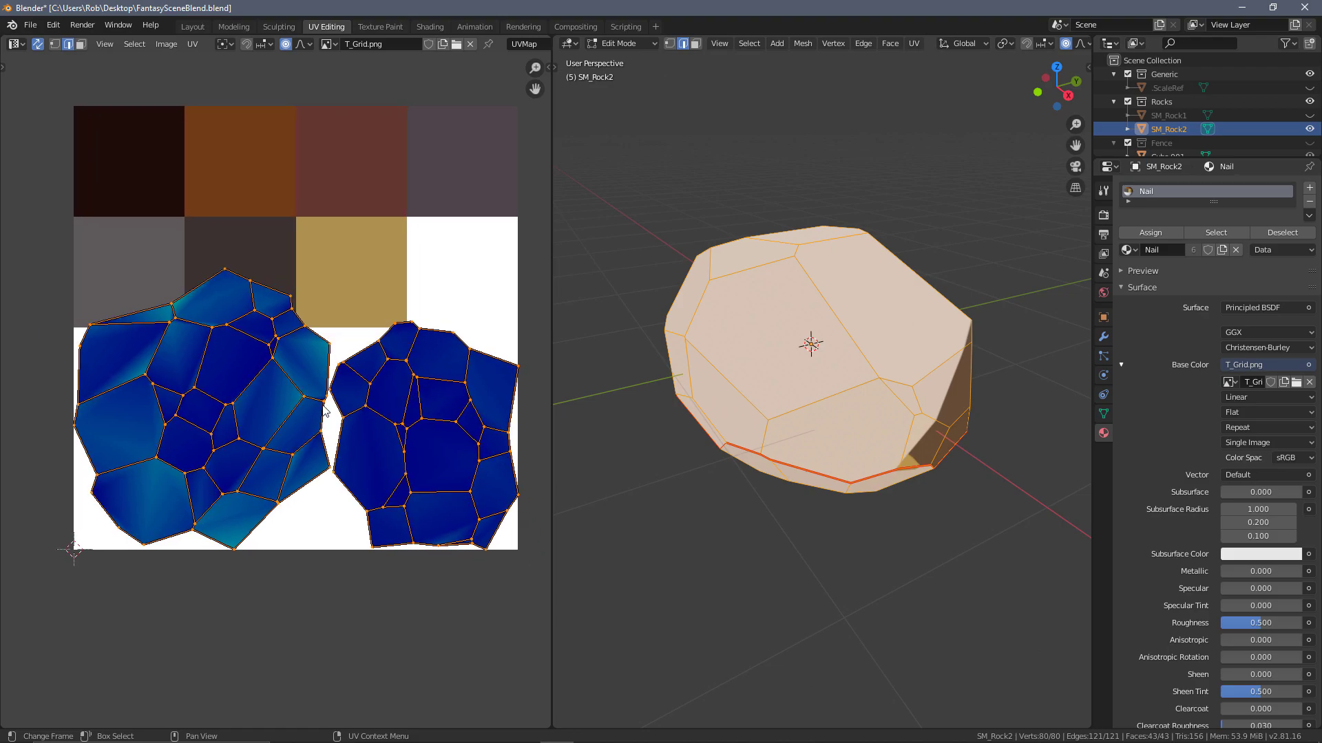
pyautogui.moveTo(364, 411); pyautogui.dragTo(366, 355, button='middle')
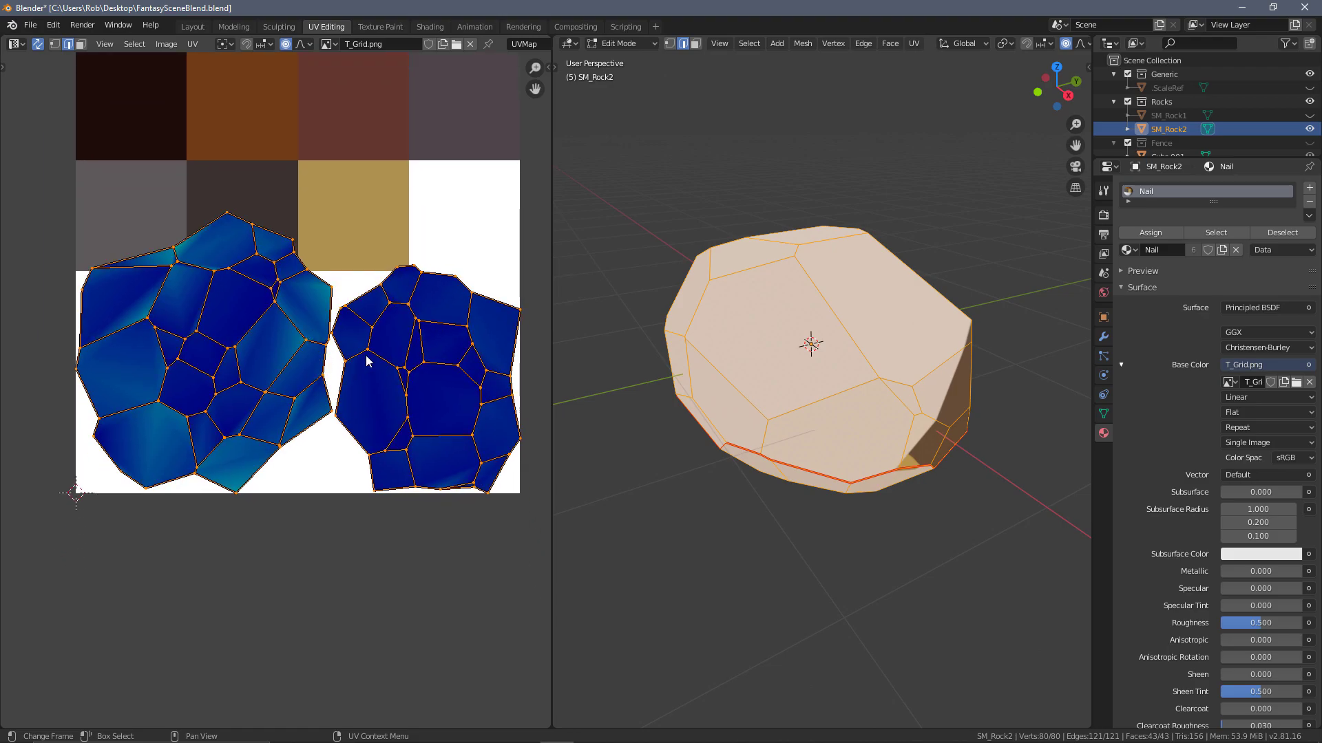
pyautogui.press('s')
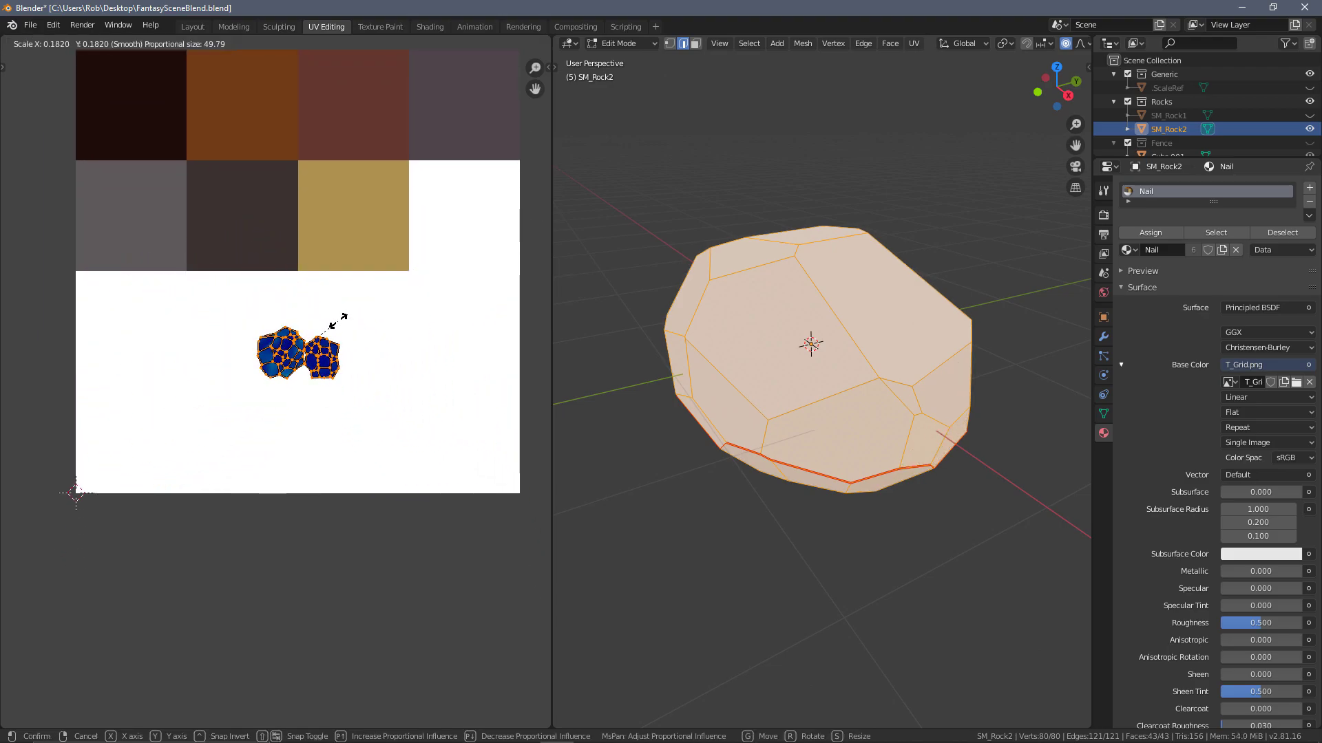
pyautogui.click(346, 318)
pyautogui.press('g')
pyautogui.click(89, 648)
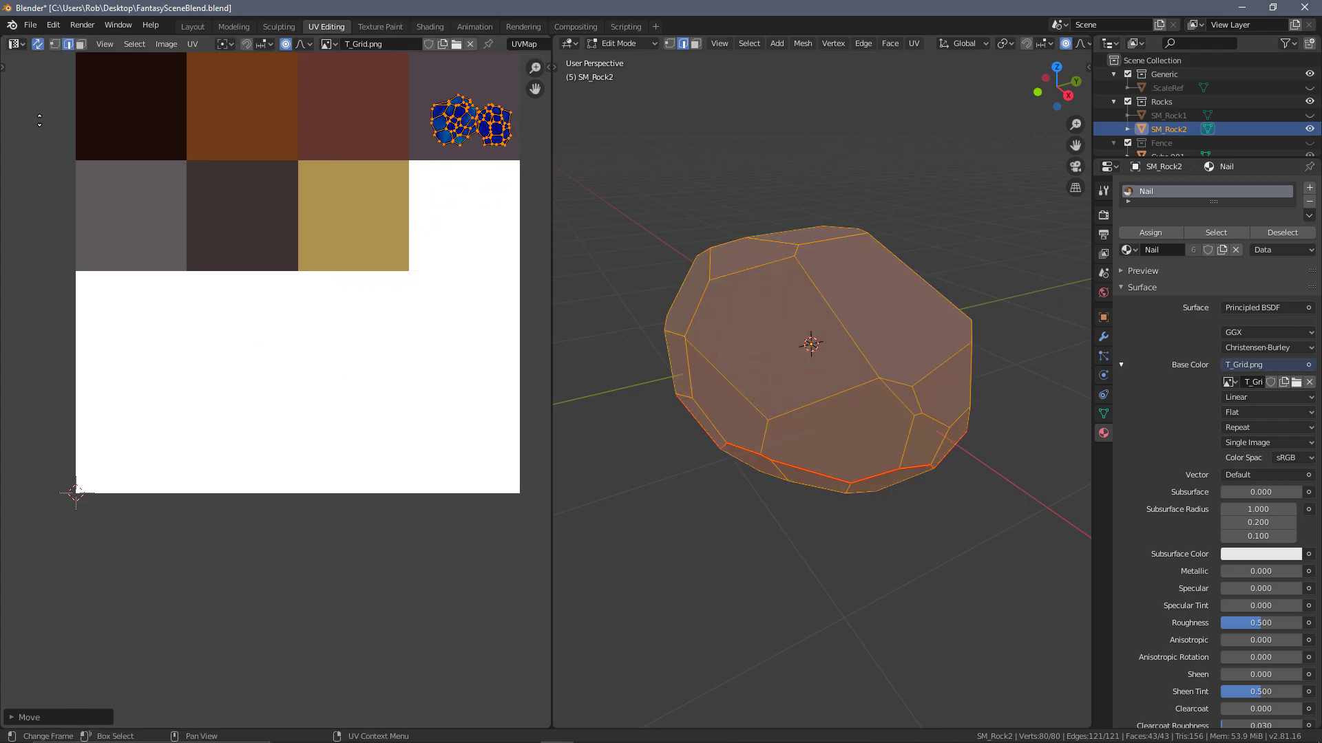
pyautogui.moveTo(272, 243); pyautogui.dragTo(242, 420, button='middle')
pyautogui.scroll(1, 310, 385)
# Step: Fine-tune the islands' final position, then unhide and select SM_Rock1
pyautogui.press('g')
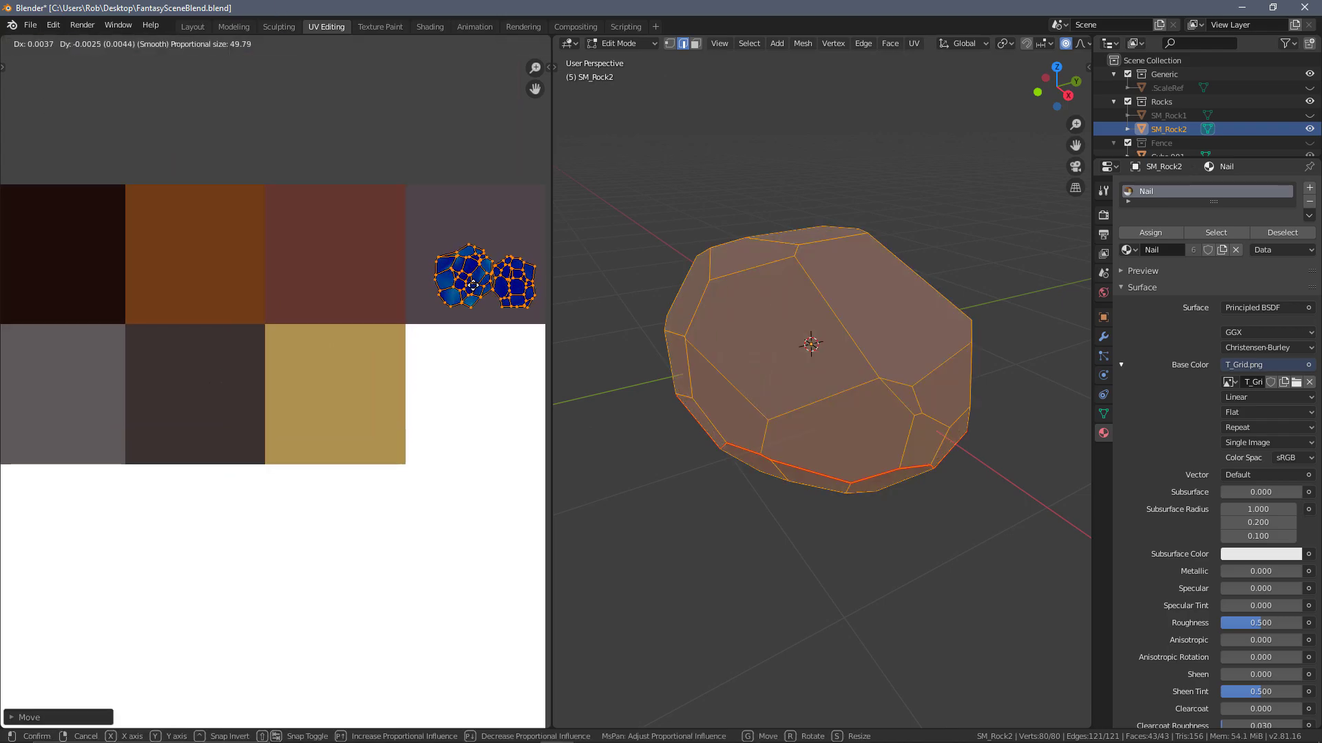
pyautogui.click(450, 319)
pyautogui.click(1310, 116)
pyautogui.click(1187, 117)
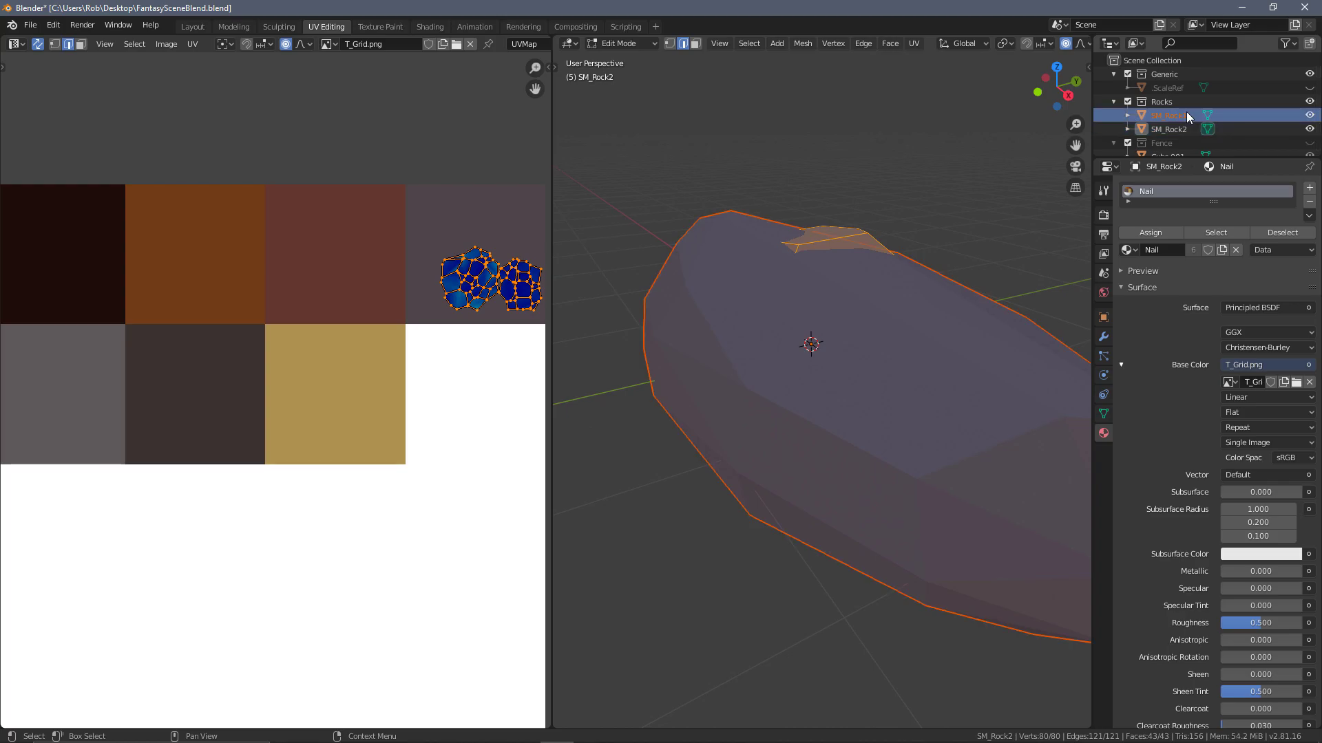
# Step: Select SM_Rock2 plus SM_Rock1 as active and enter Edit Mode on both rocks
pyautogui.press('Tab')
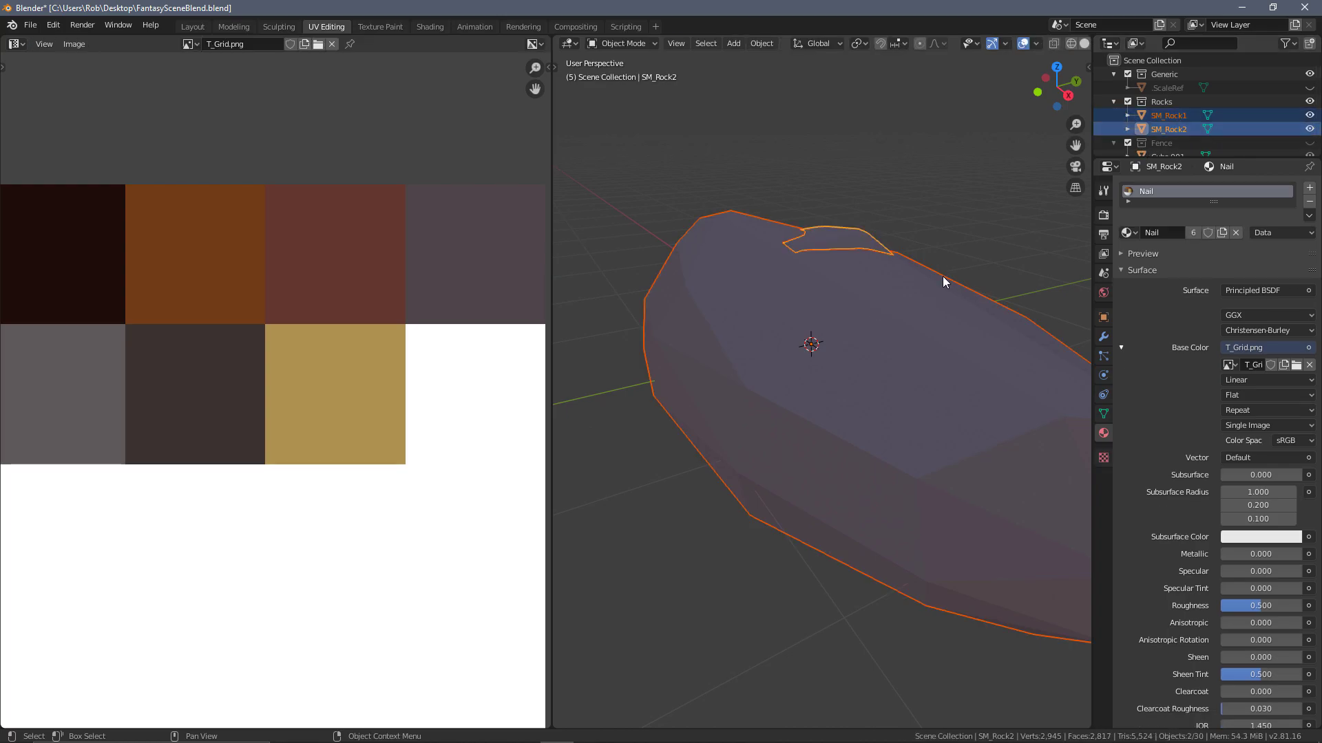
pyautogui.press('Tab')
pyautogui.scroll(3, 503, 242)
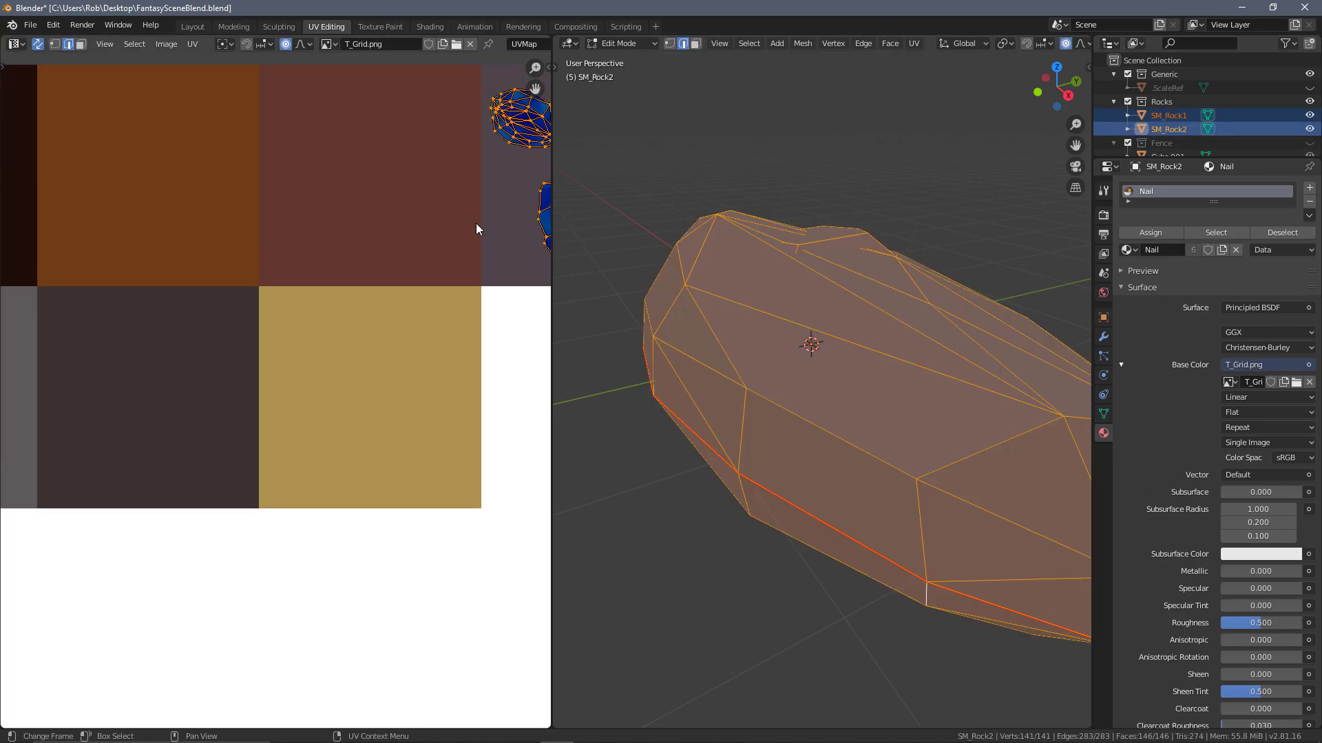
pyautogui.scroll(1, 397, 244)
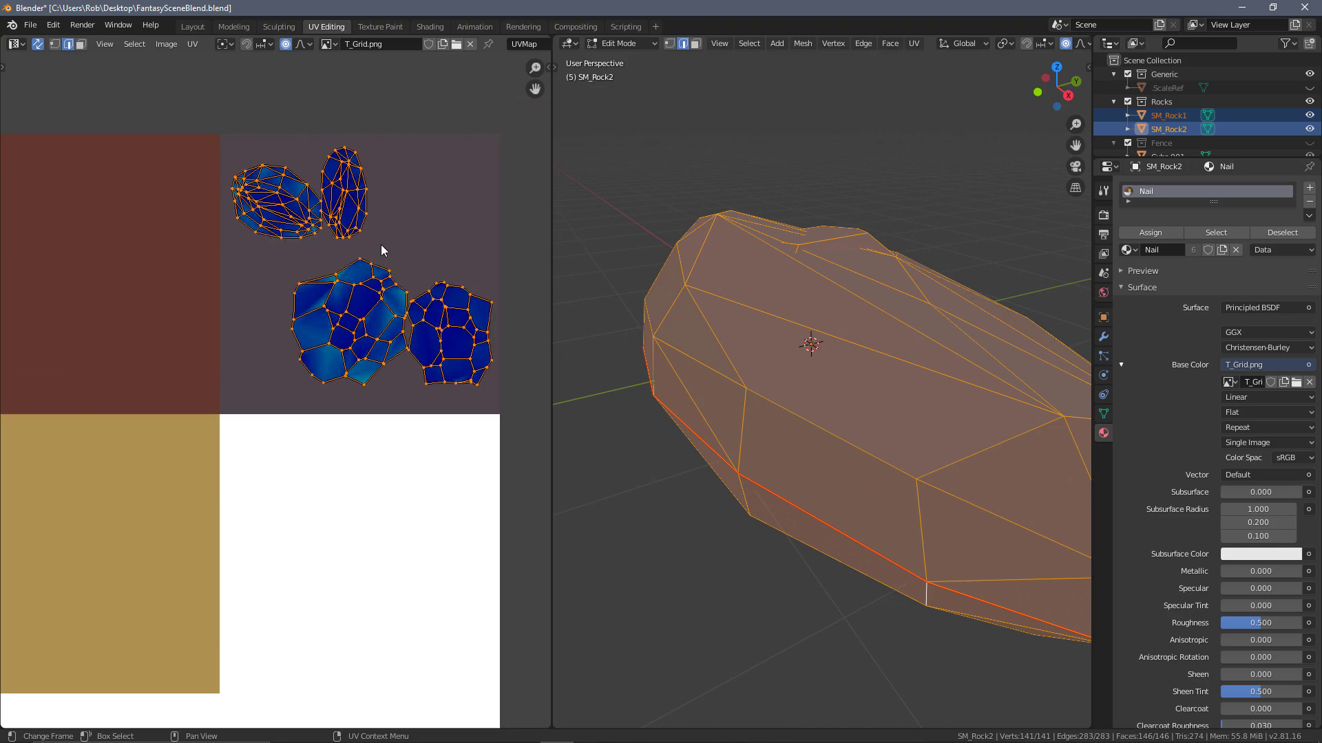
pyautogui.press('Tab')
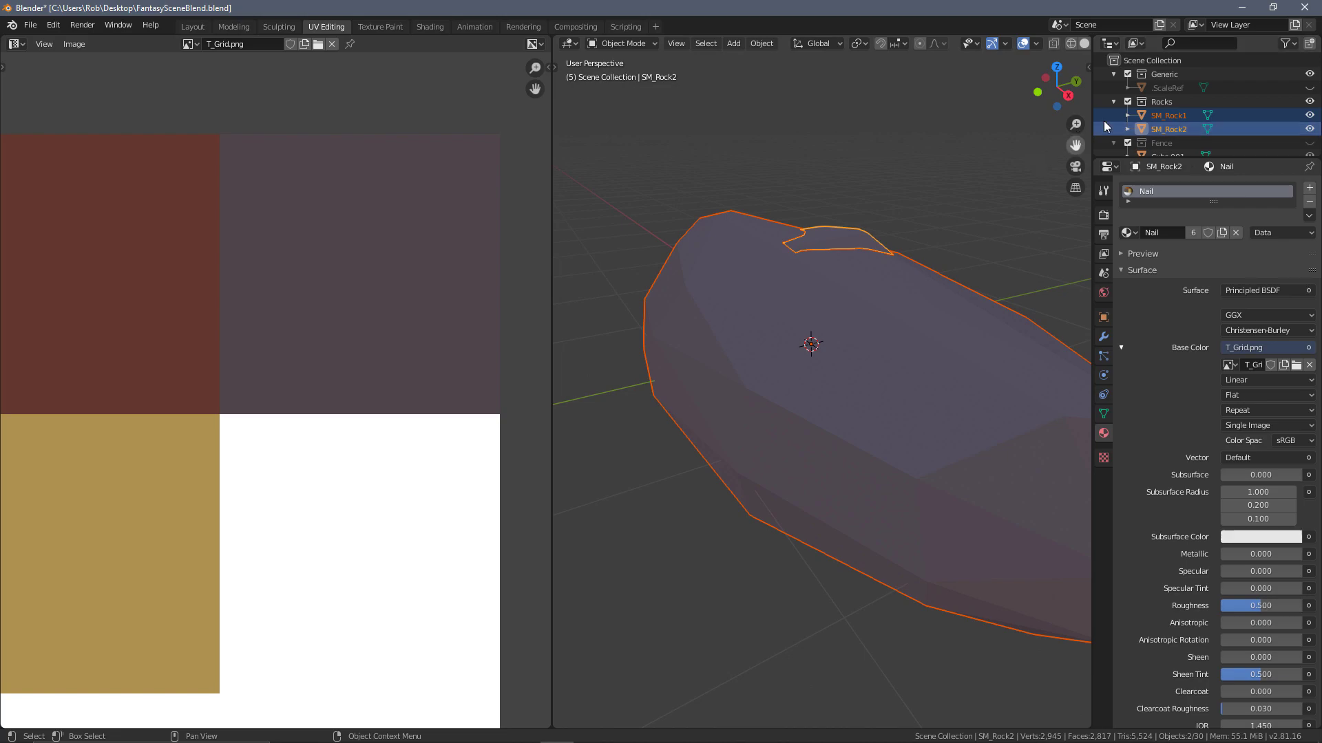
pyautogui.click(819, 244)
pyautogui.keyDown('shift'); pyautogui.click(971, 382); pyautogui.keyUp('shift')
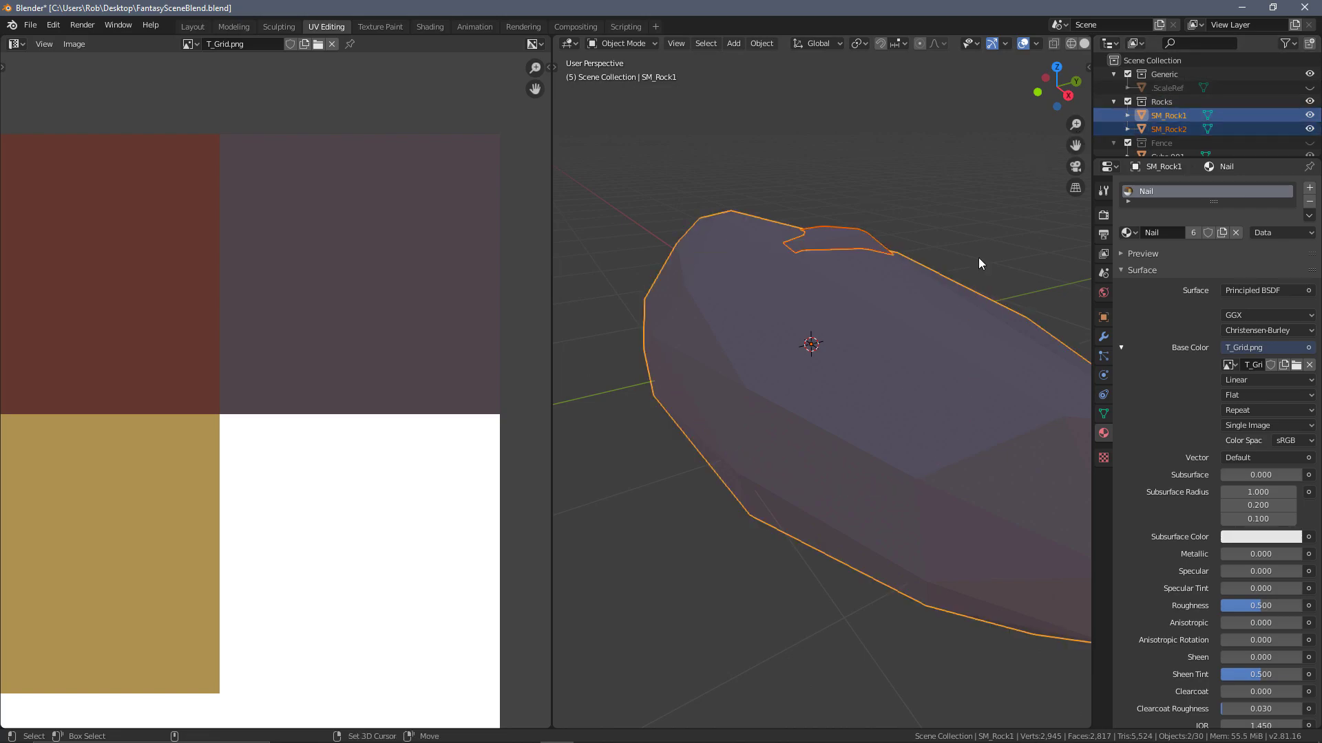
pyautogui.keyDown('shift'); pyautogui.moveTo(880, 270); pyautogui.dragTo(869, 208, button='middle'); pyautogui.keyUp('shift')
pyautogui.press('Tab')
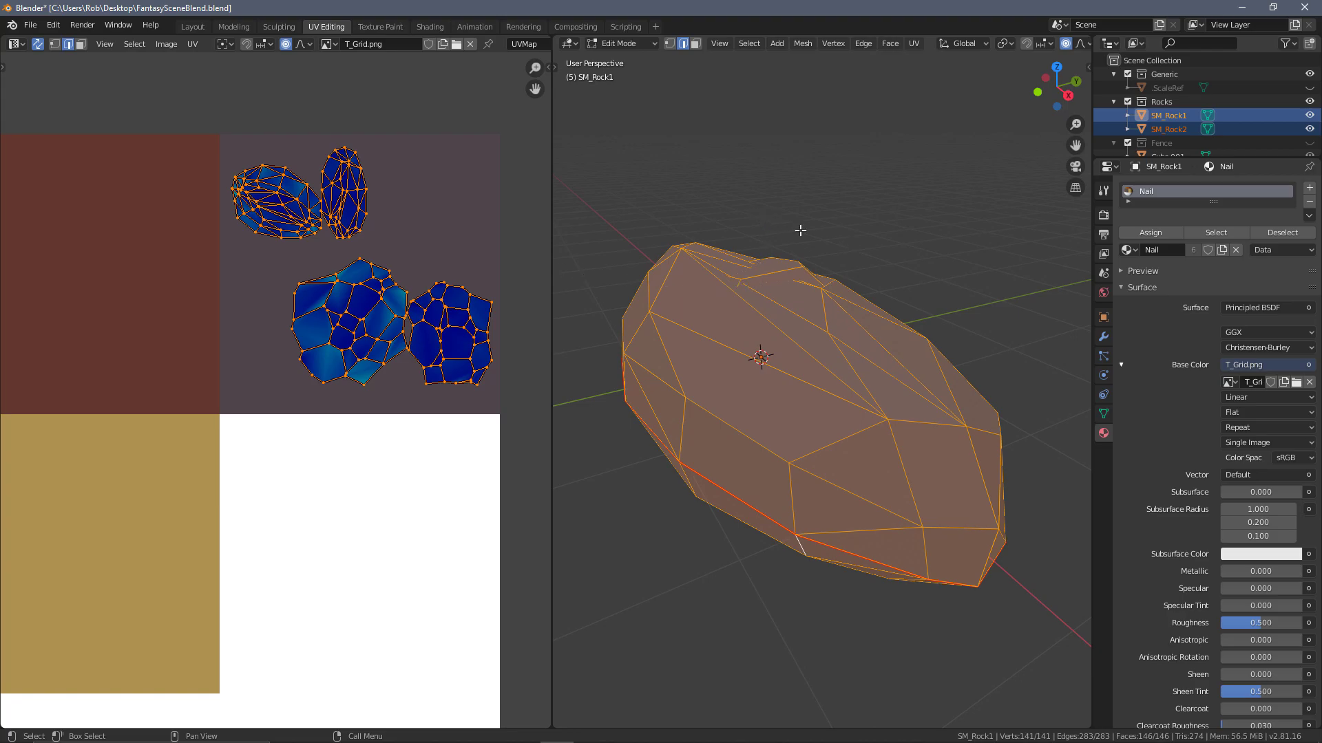
# Step: Undo an accidental mesh move and frame the UV islands in the UV editor
pyautogui.press('g')
pyautogui.click(859, 171)
pyautogui.hotkey('ctrl', 'z')
pyautogui.scroll(1, 318, 237)
pyautogui.moveTo(310, 246); pyautogui.dragTo(361, 286, button='middle')
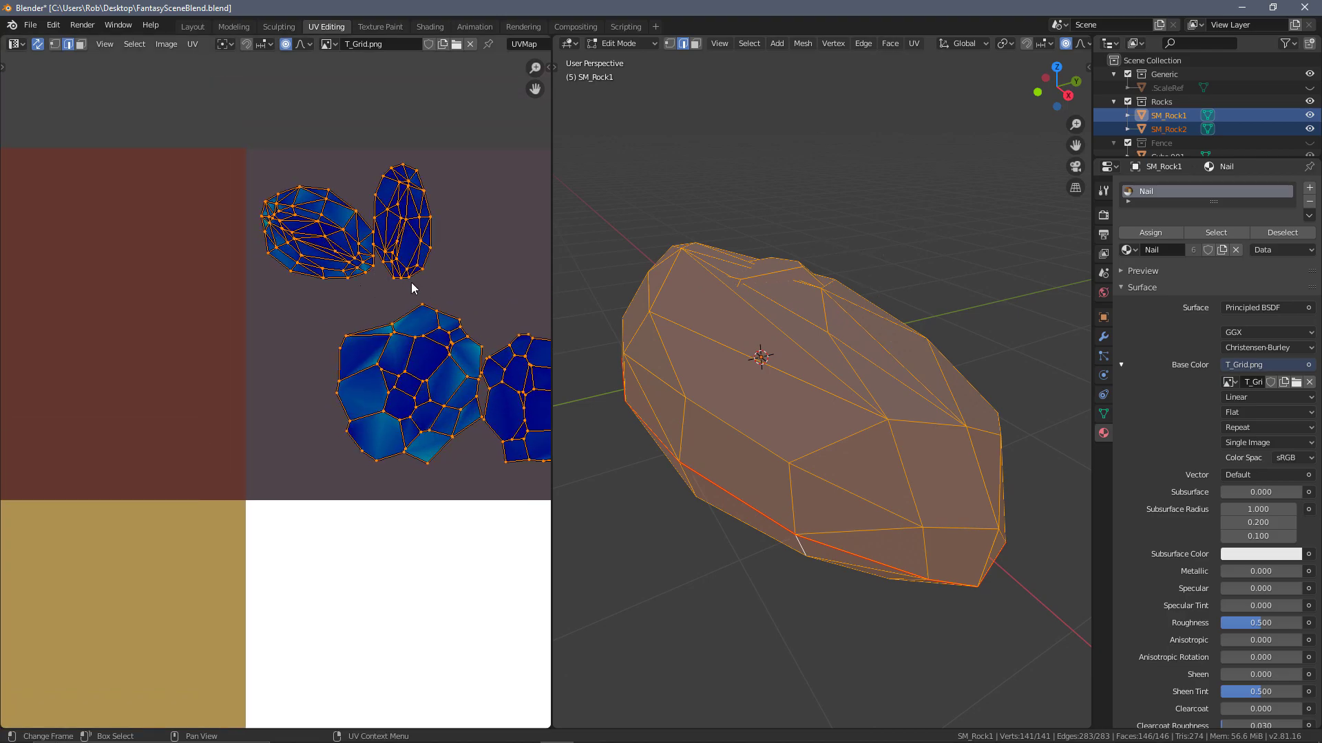
pyautogui.scroll(-2, 420, 269)
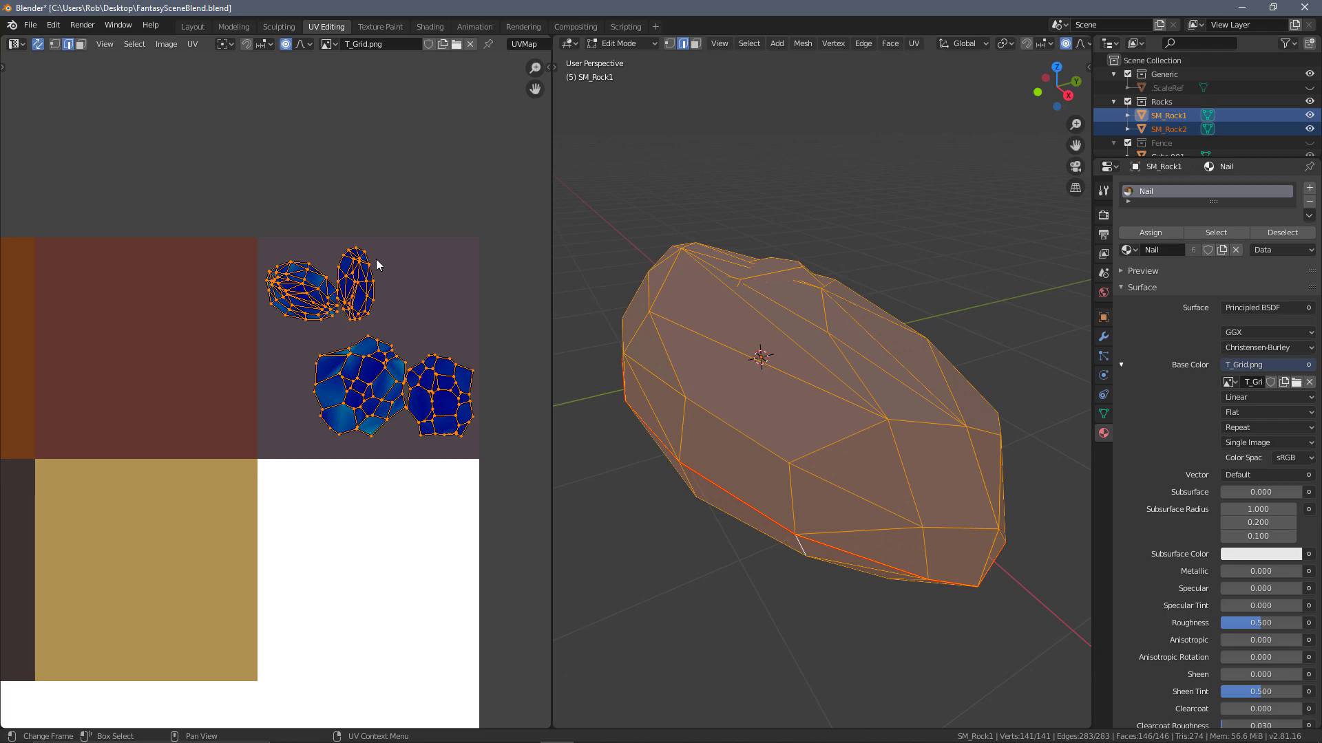
# Step: Inspect the upper rock islands, deselect all UVs and switch to face select mode
pyautogui.scroll(3, 357, 260)
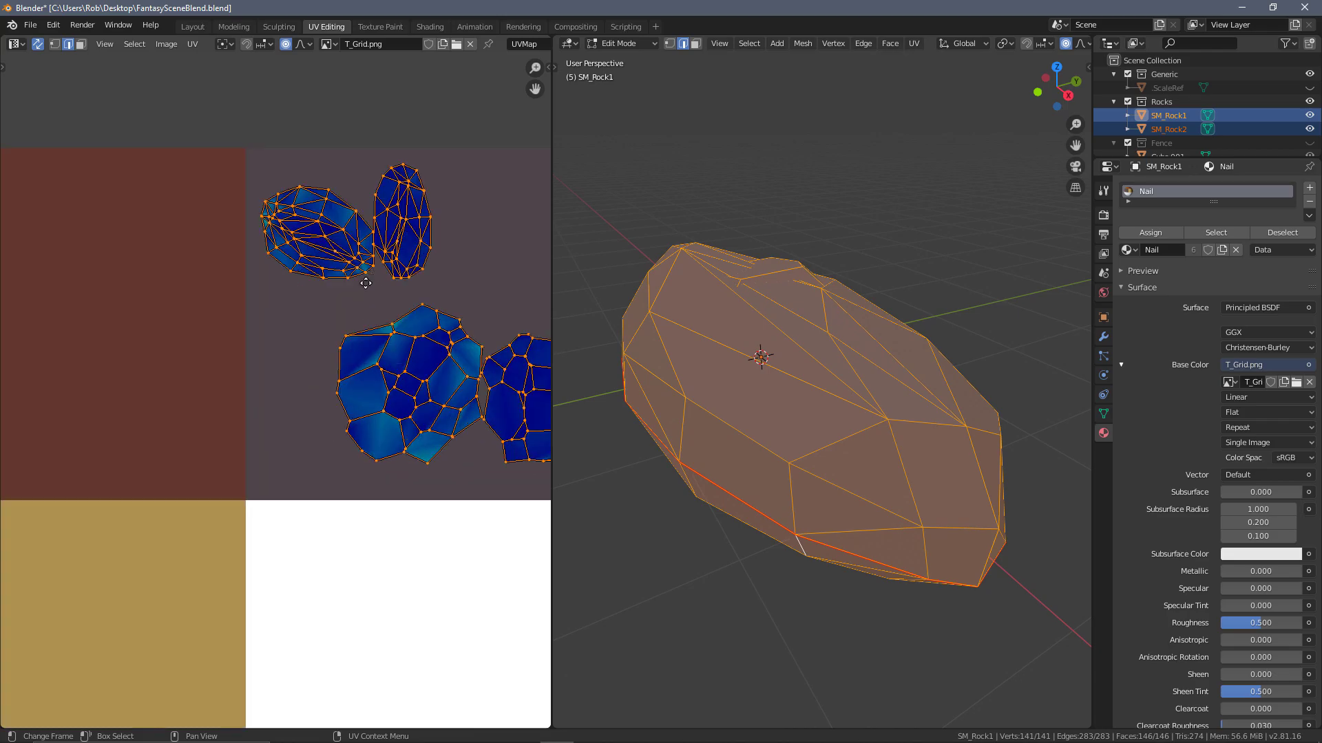
pyautogui.moveTo(361, 270); pyautogui.dragTo(282, 278, button='middle')
pyautogui.scroll(1, 346, 277)
pyautogui.scroll(2, 318, 256)
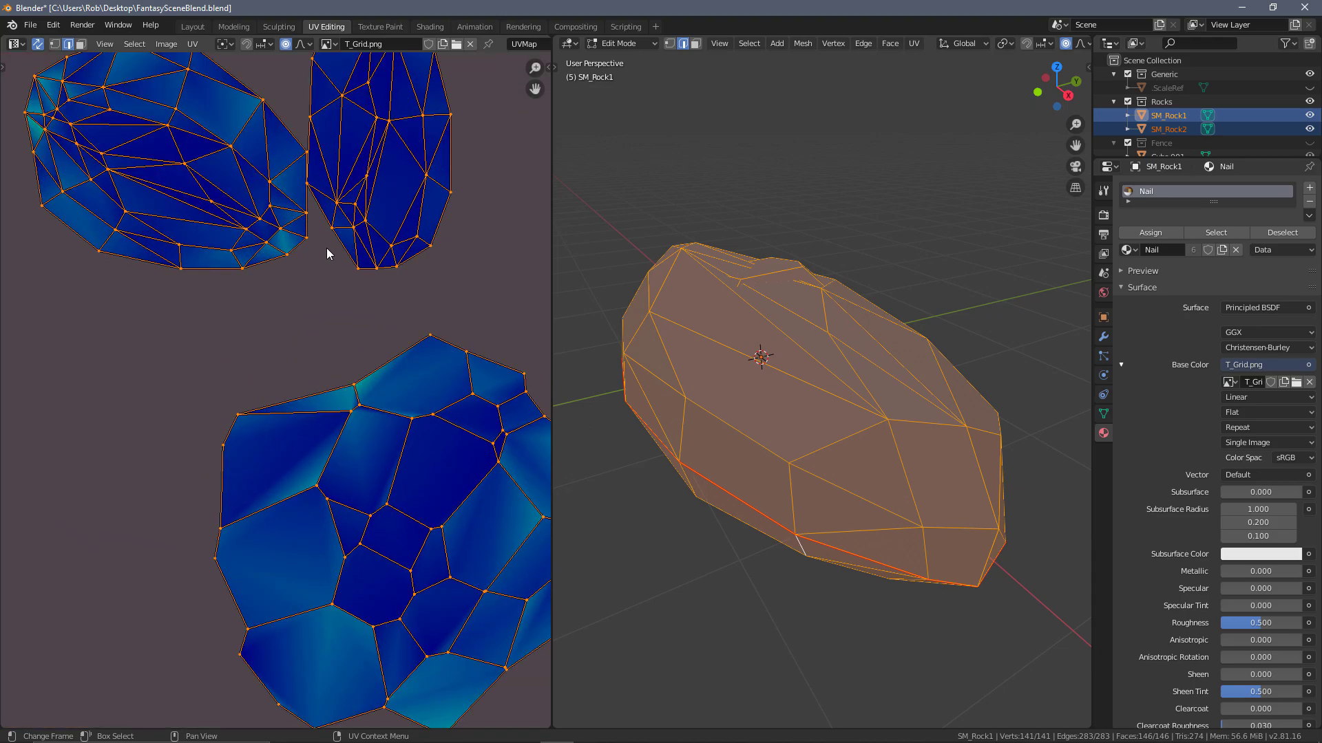
pyautogui.scroll(-3, 351, 249)
pyautogui.moveTo(374, 250); pyautogui.dragTo(232, 226, button='middle')
pyautogui.scroll(-1, 299, 234)
pyautogui.hotkey('alt', 'a')
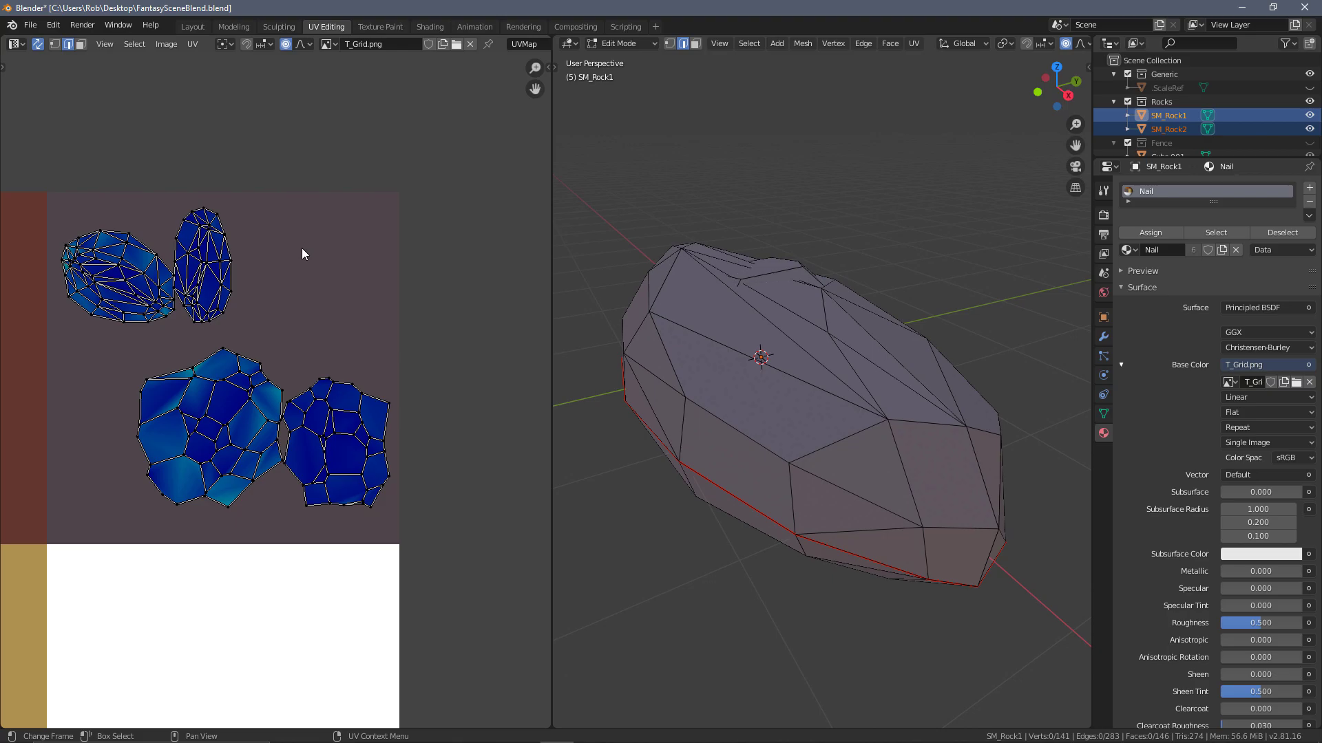
pyautogui.press('3')
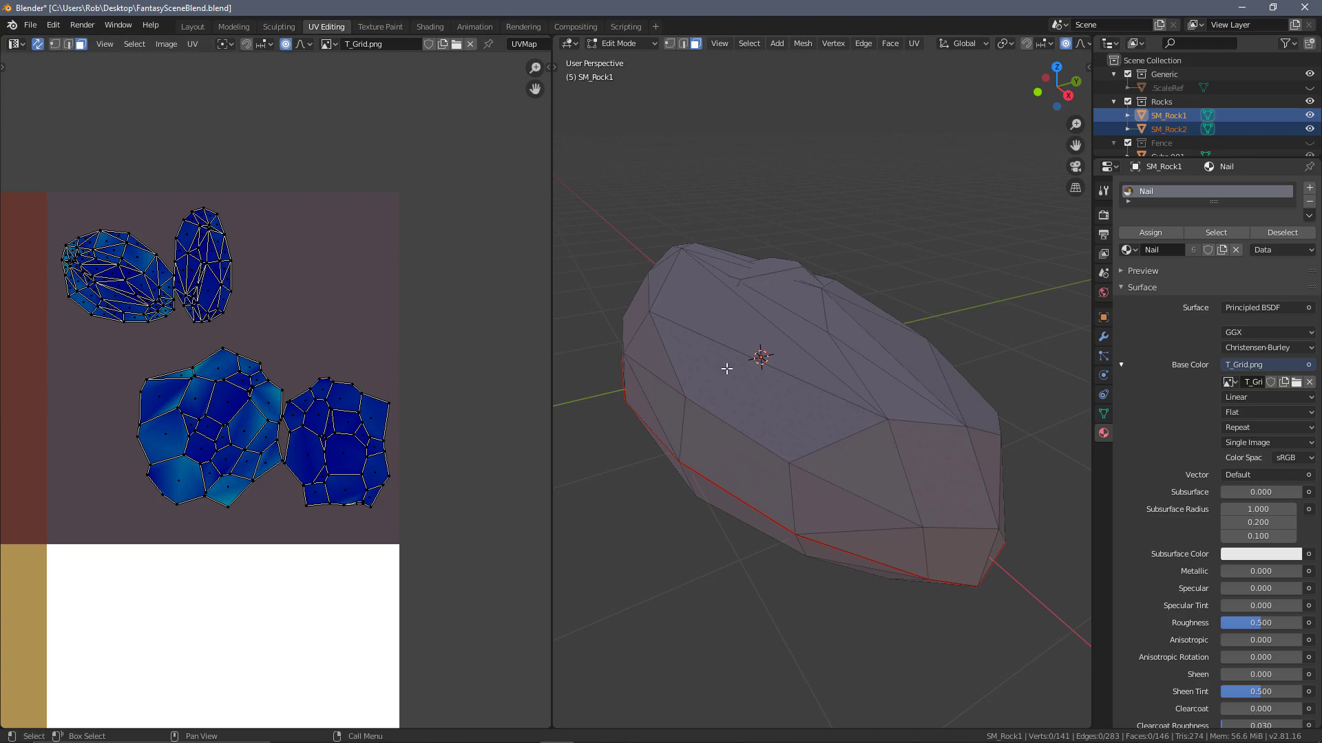
# Step: Select two linked rock parts, then move and enlarge their UV islands on the mauve swatch
pyautogui.press('l')
pyautogui.moveTo(796, 466); pyautogui.dragTo(840, 383, button='middle')
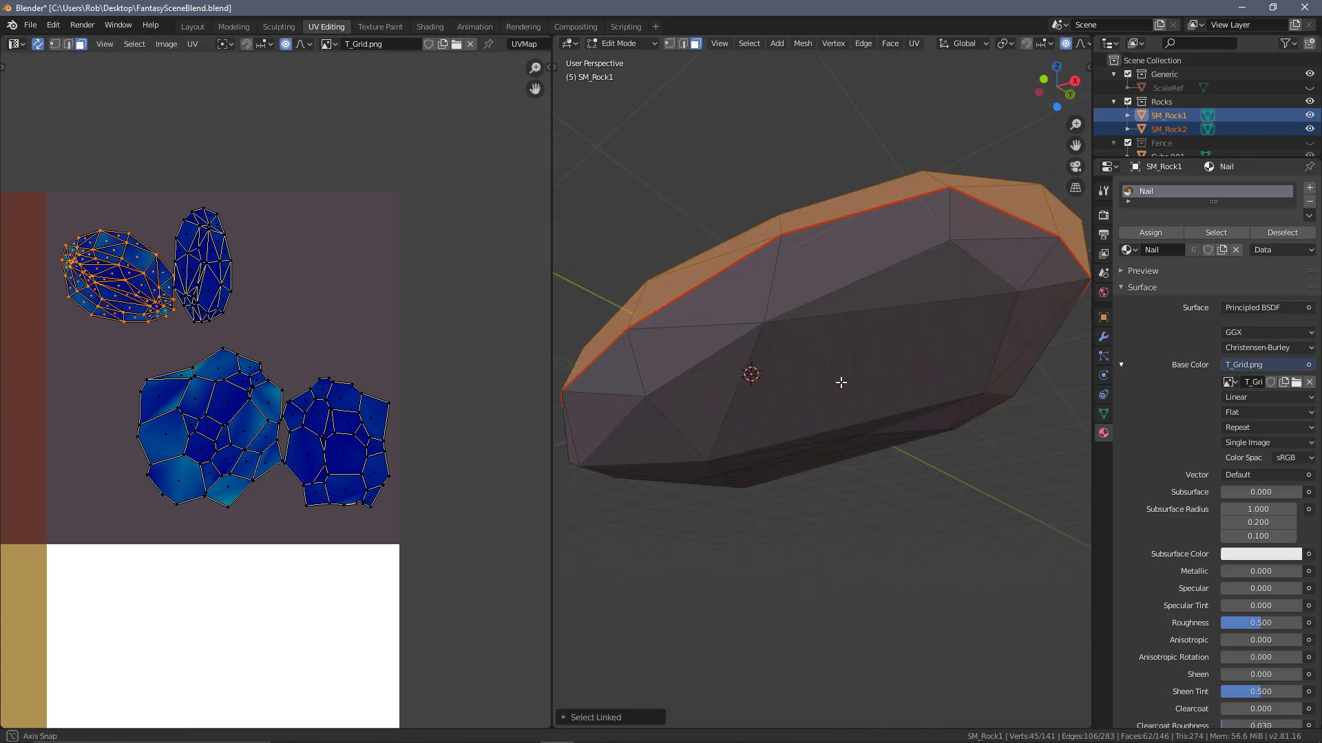
pyautogui.press('l')
pyautogui.moveTo(875, 298); pyautogui.dragTo(826, 339, button='middle')
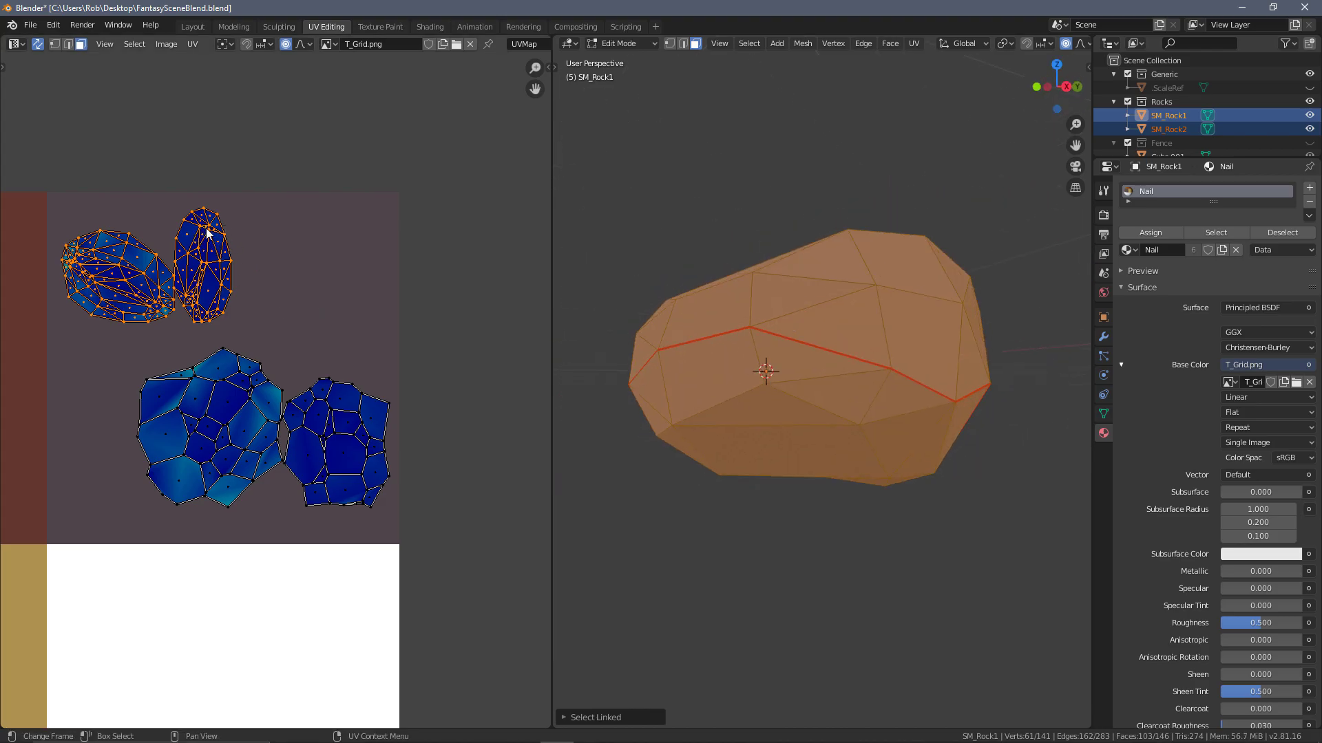
pyautogui.press('g')
pyautogui.click(292, 218)
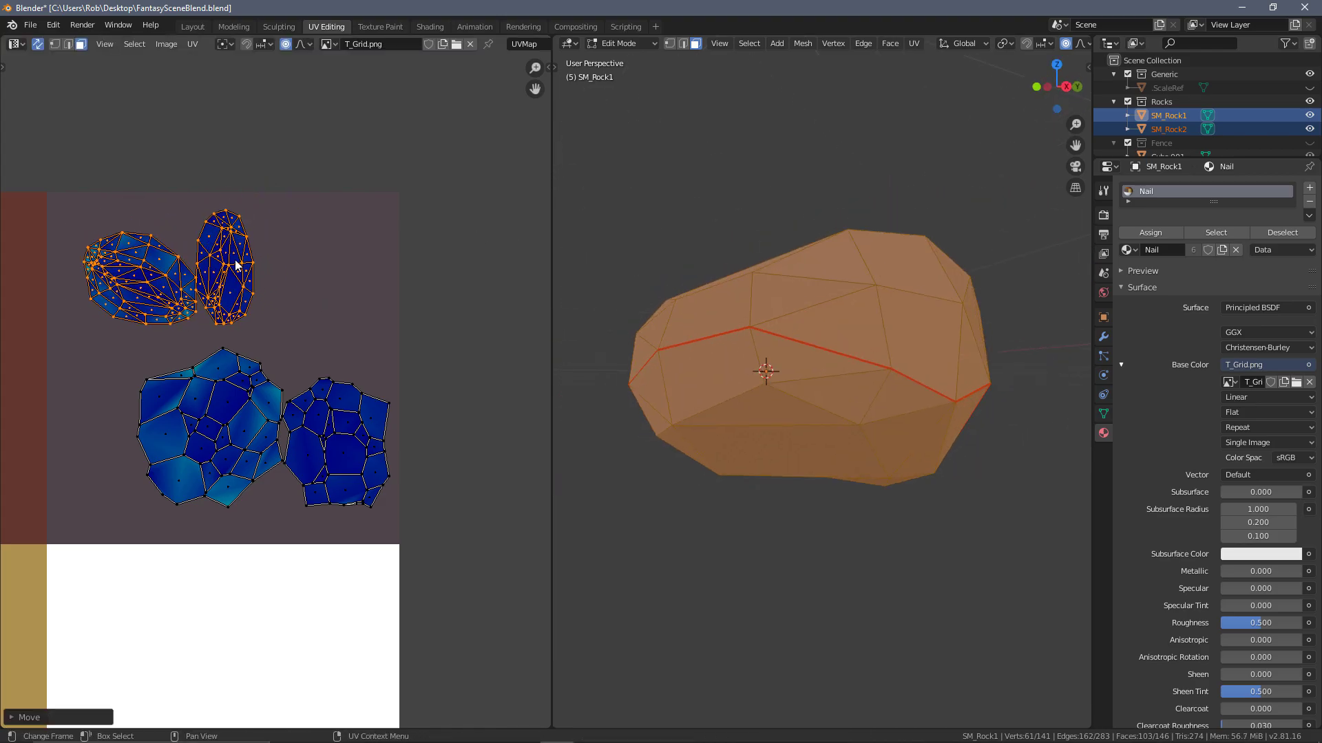
pyautogui.press('s')
pyautogui.click(364, 266)
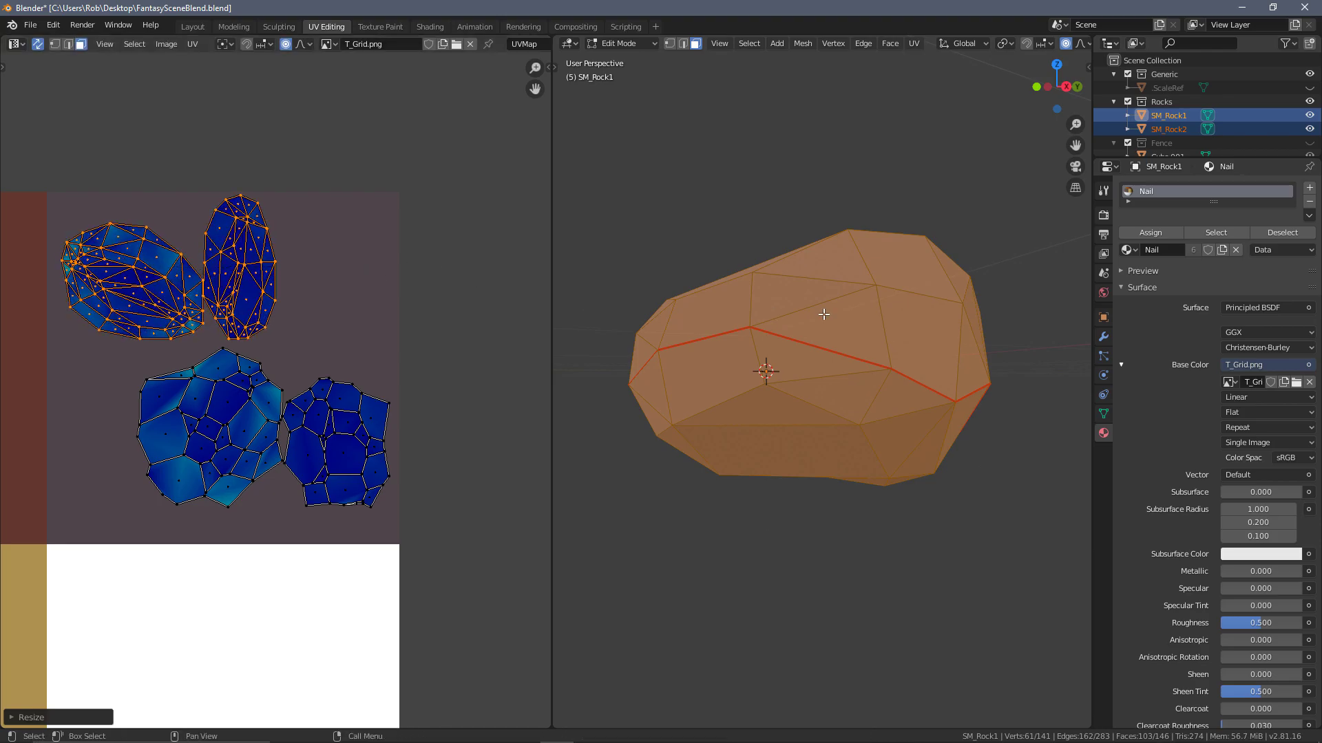
# Step: Select a rock face, grow it to its connected island, and undo an accidental hide
pyautogui.click(901, 314)
pyautogui.moveTo(900, 314); pyautogui.dragTo(843, 304, button='middle')
pyautogui.moveTo(870, 452); pyautogui.dragTo(791, 248, button='middle')
pyautogui.hotkey('ctrl', 'l')
pyautogui.moveTo(876, 466); pyautogui.dragTo(811, 402, button='middle')
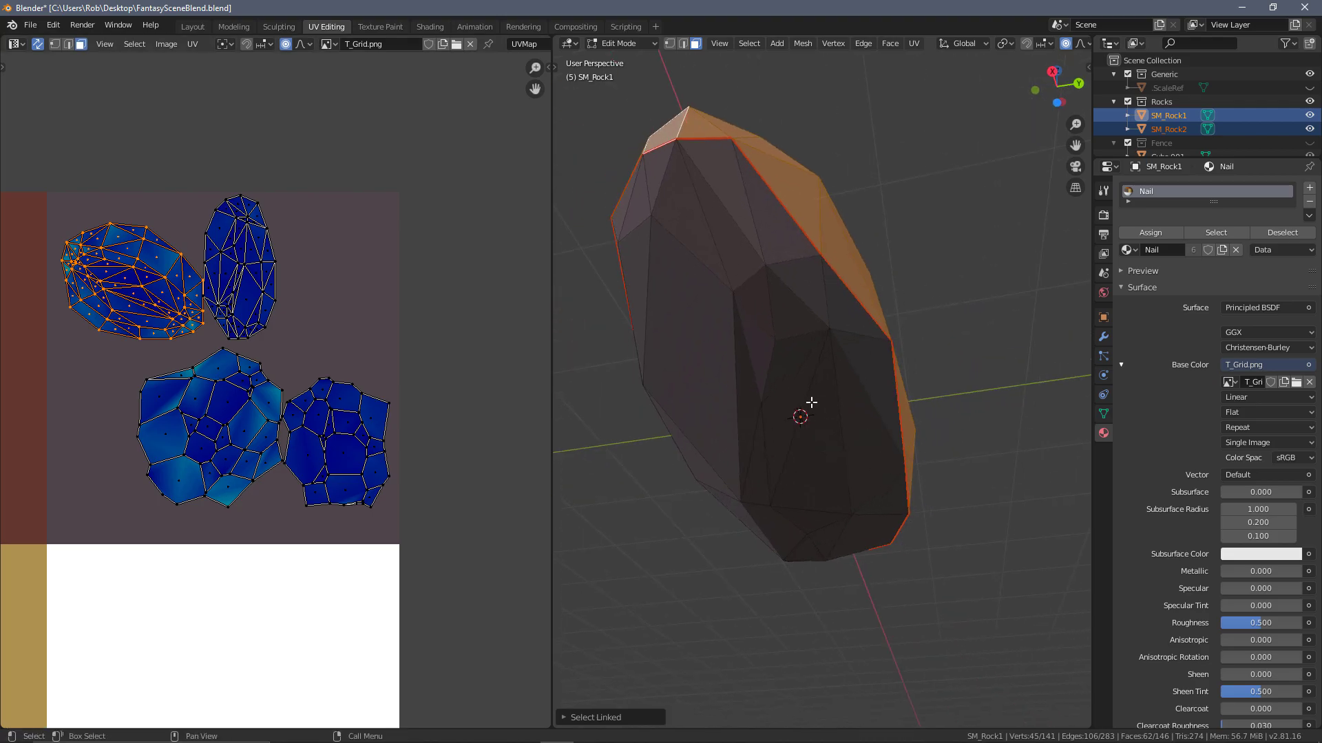
pyautogui.press('l')
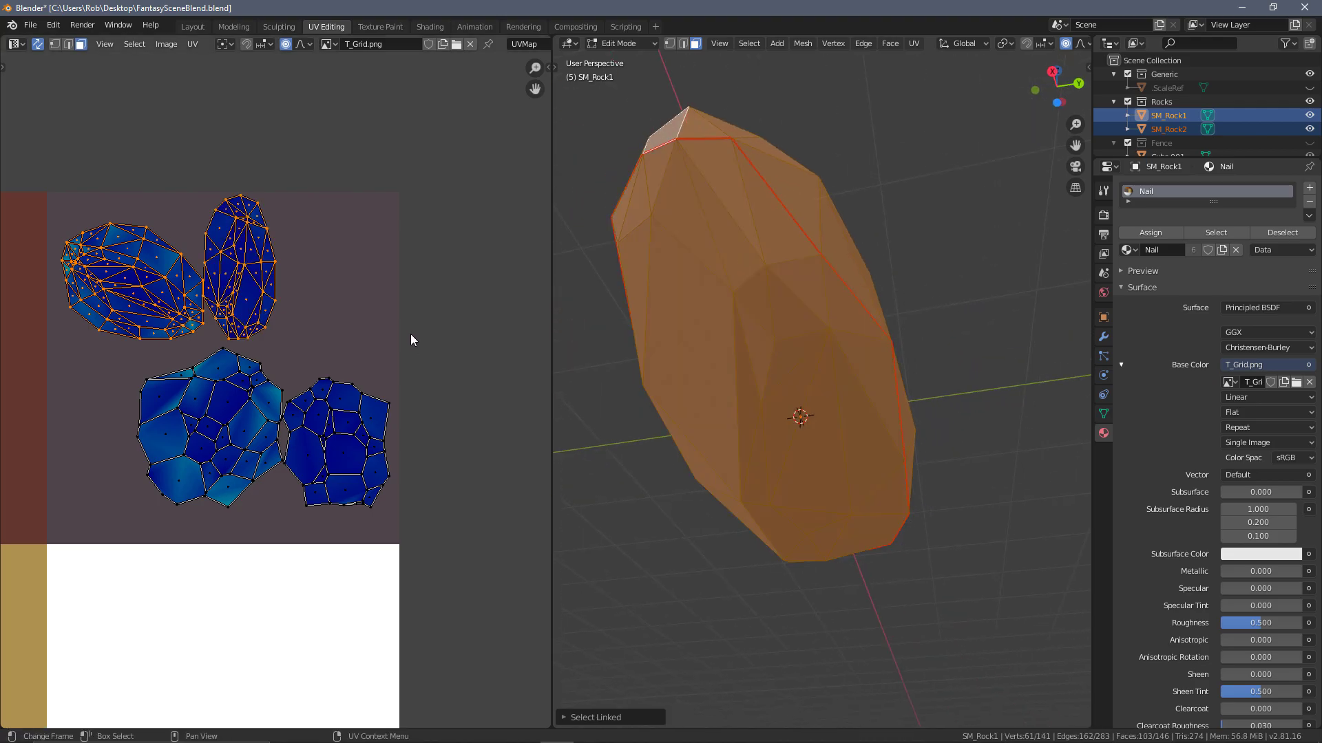
pyautogui.click(345, 278)
pyautogui.press('h')
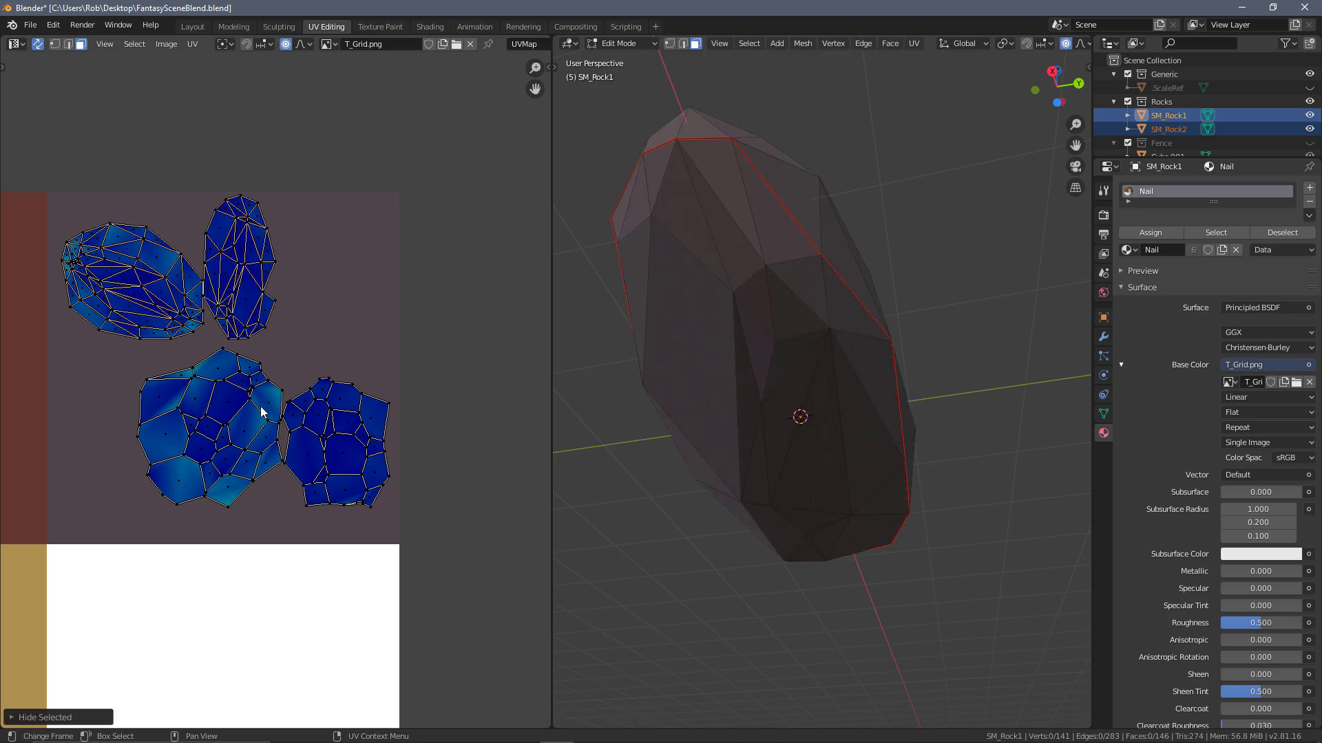
pyautogui.hotkey('ctrl', 'z')
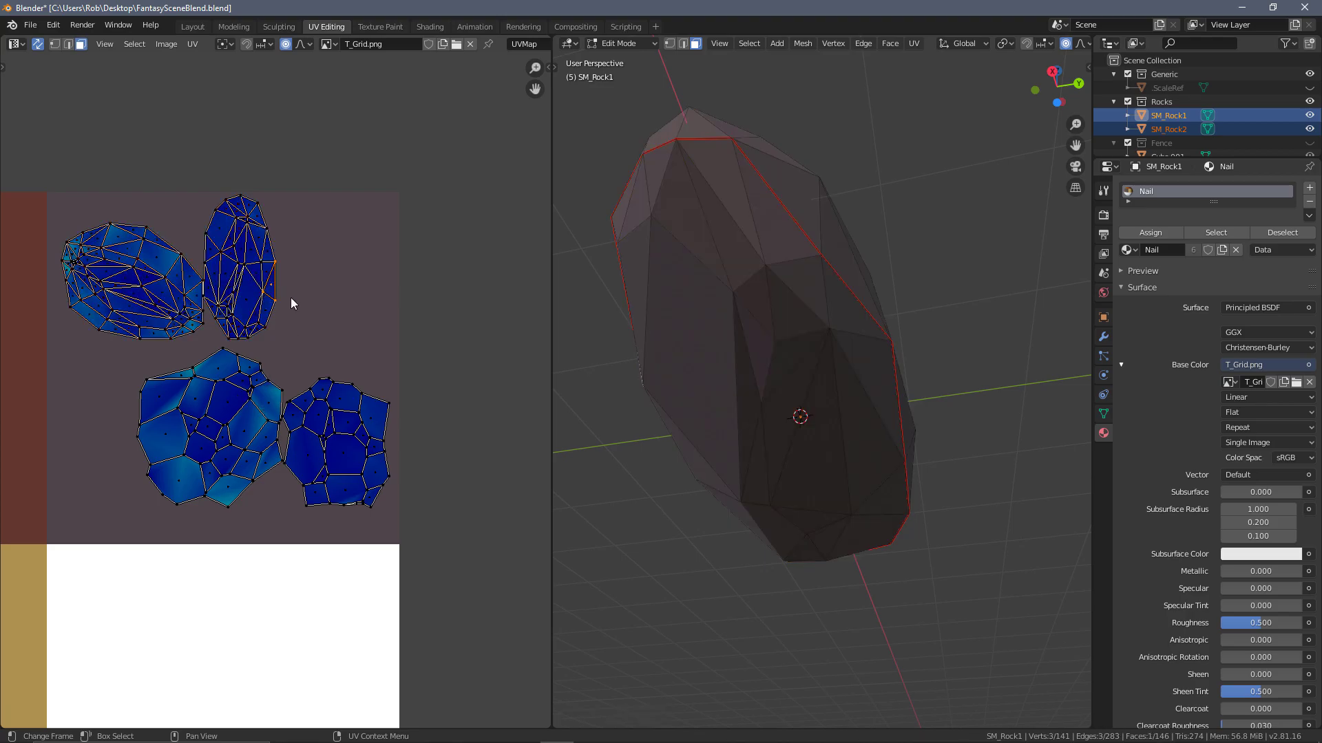
# Step: Select the lower-right UV island and move it to a new spot on the swatch
pyautogui.moveTo(841, 180); pyautogui.dragTo(739, 284, button='middle')
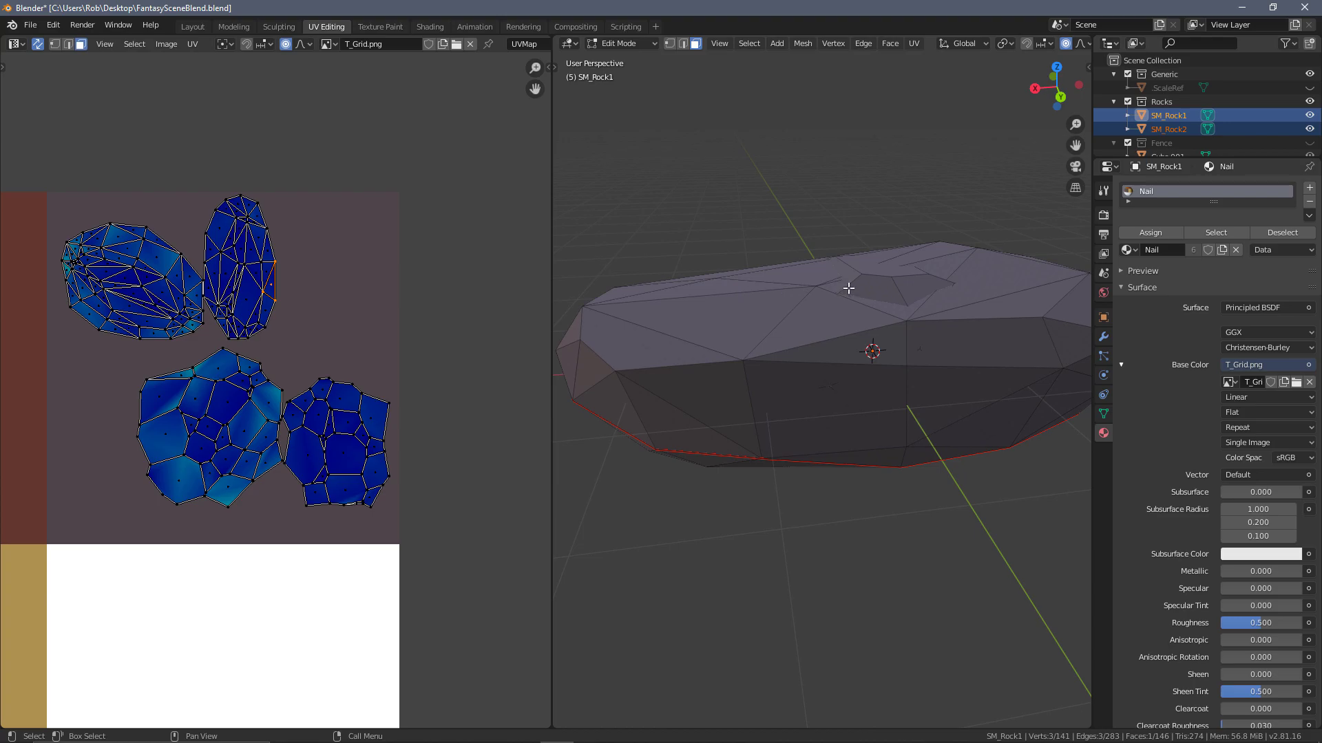
pyautogui.moveTo(375, 368); pyautogui.dragTo(399, 330, button='middle')
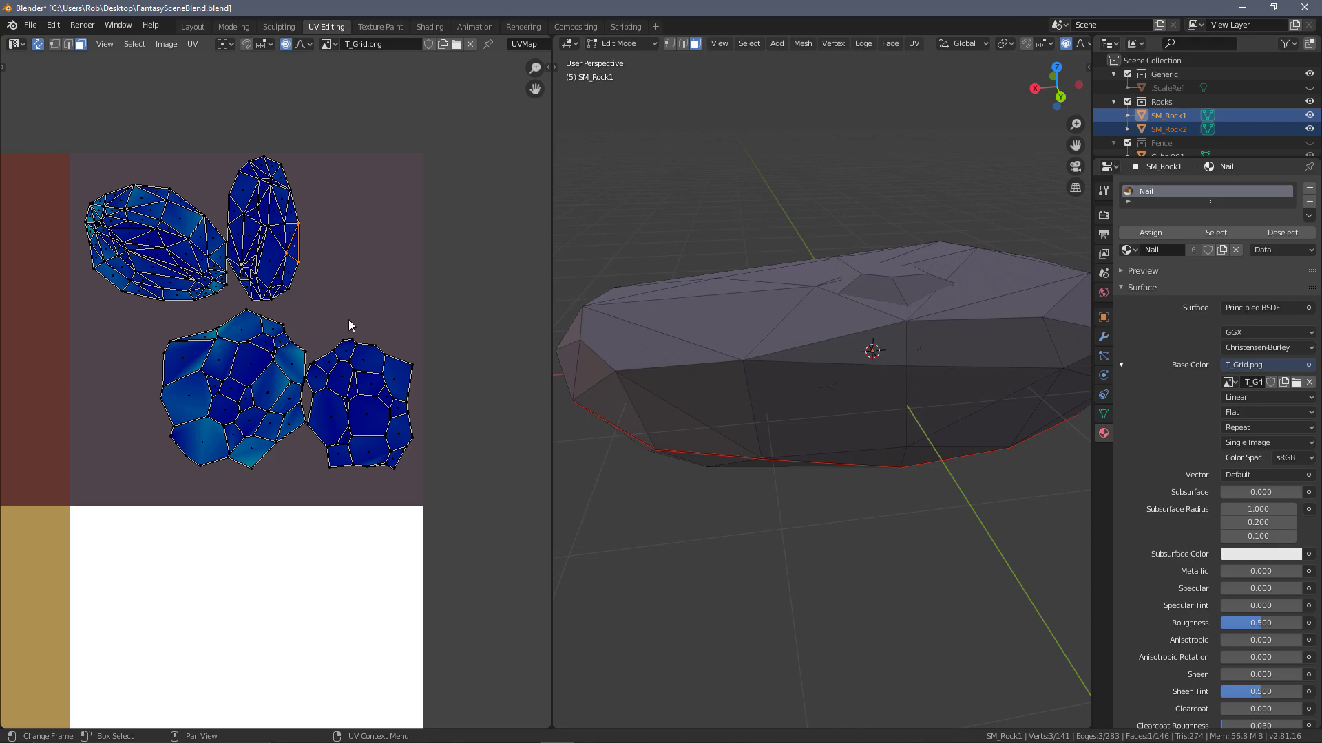
pyautogui.click(346, 349)
pyautogui.press('l')
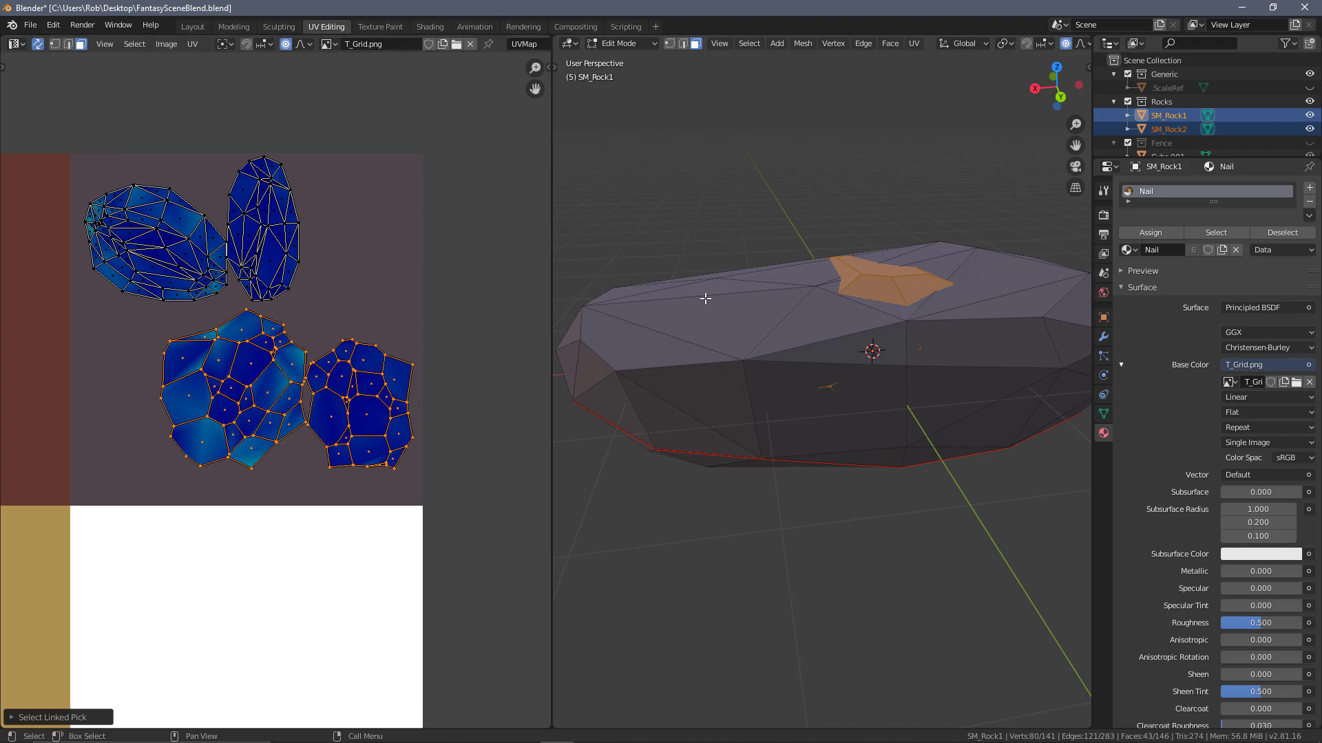
pyautogui.moveTo(908, 322); pyautogui.dragTo(888, 307, button='middle')
pyautogui.press('g')
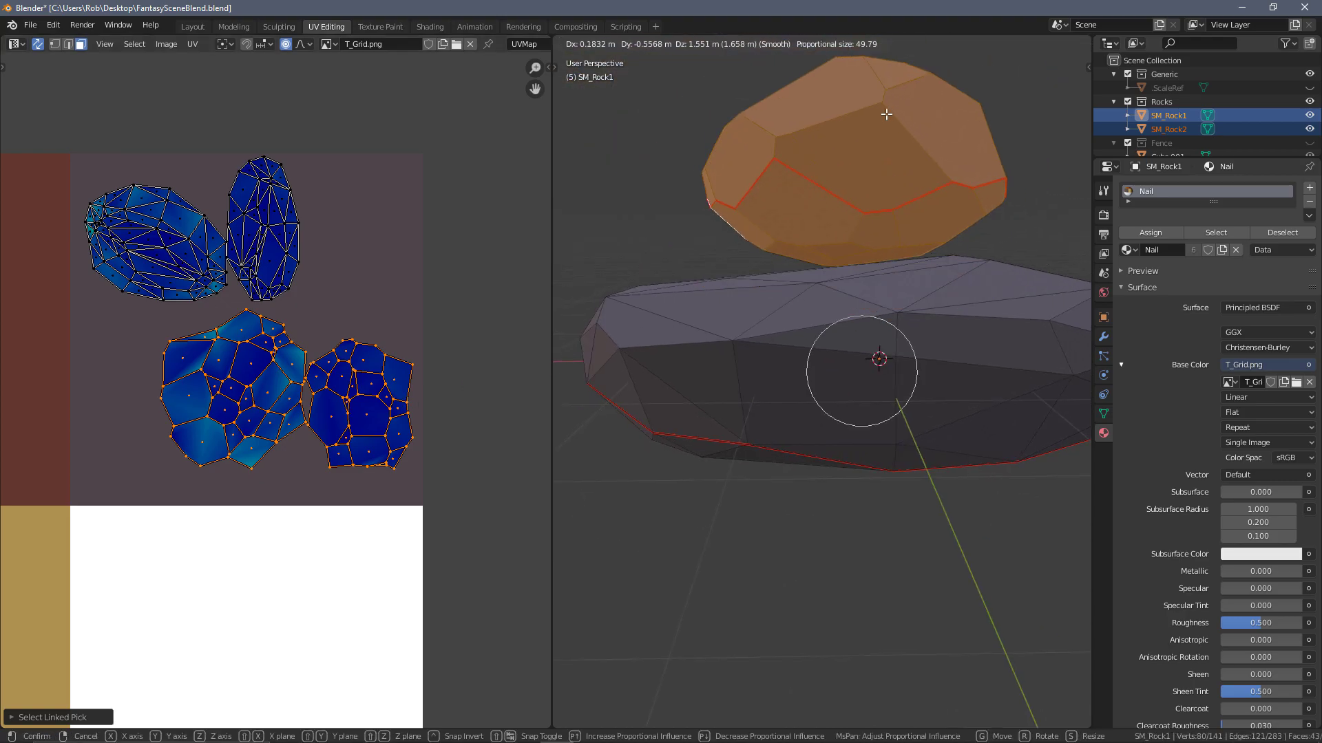
pyautogui.rightClick(886, 112)
pyautogui.press('s')
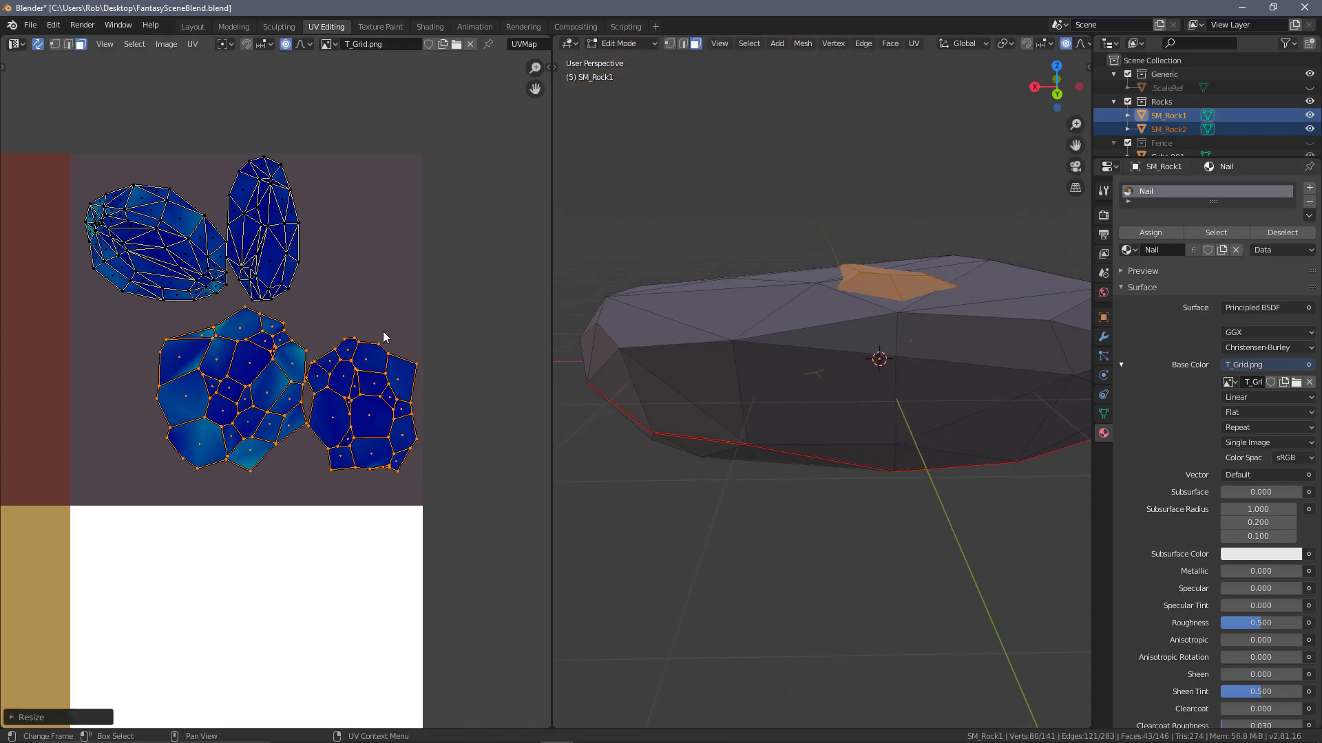
pyautogui.press('g')
pyautogui.click(378, 347)
# Step: Deselect all, then move the tall upper-right SM_Rock1 island further right on the swatch
pyautogui.press('a')
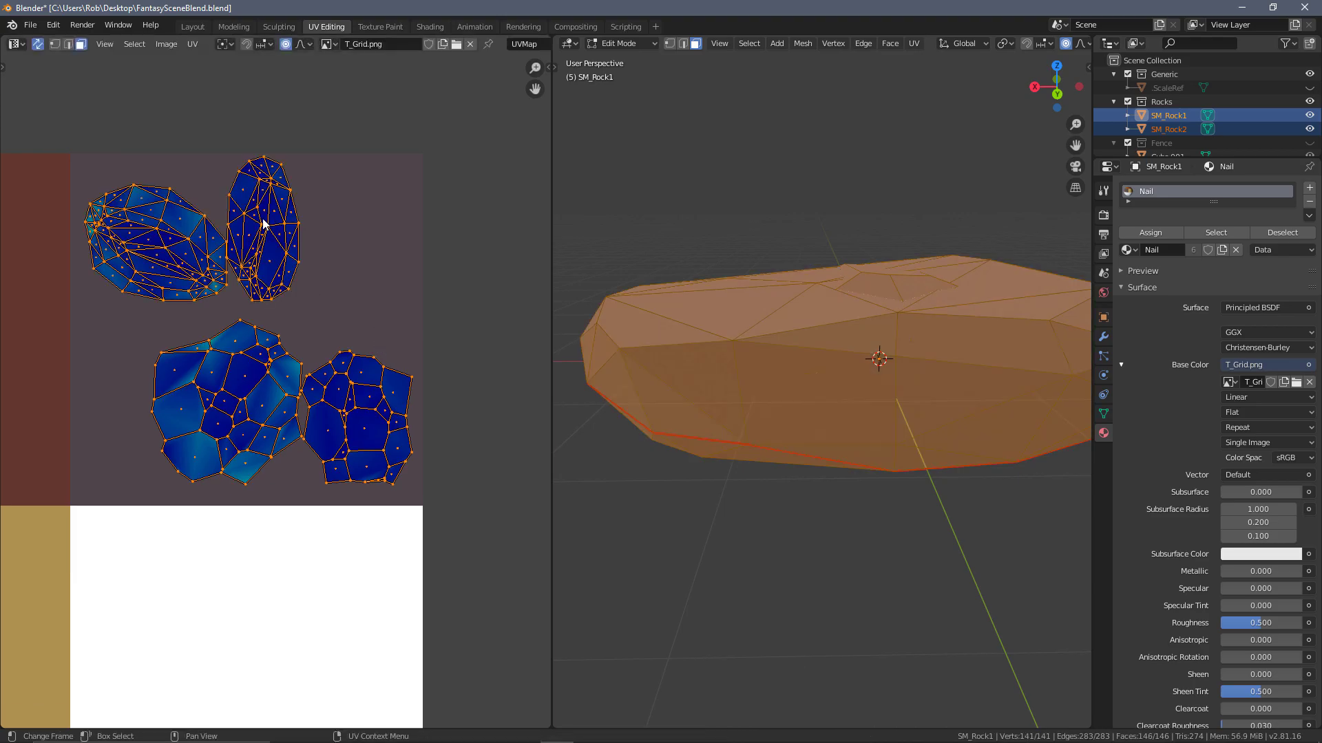
pyautogui.hotkey('alt', 'a')
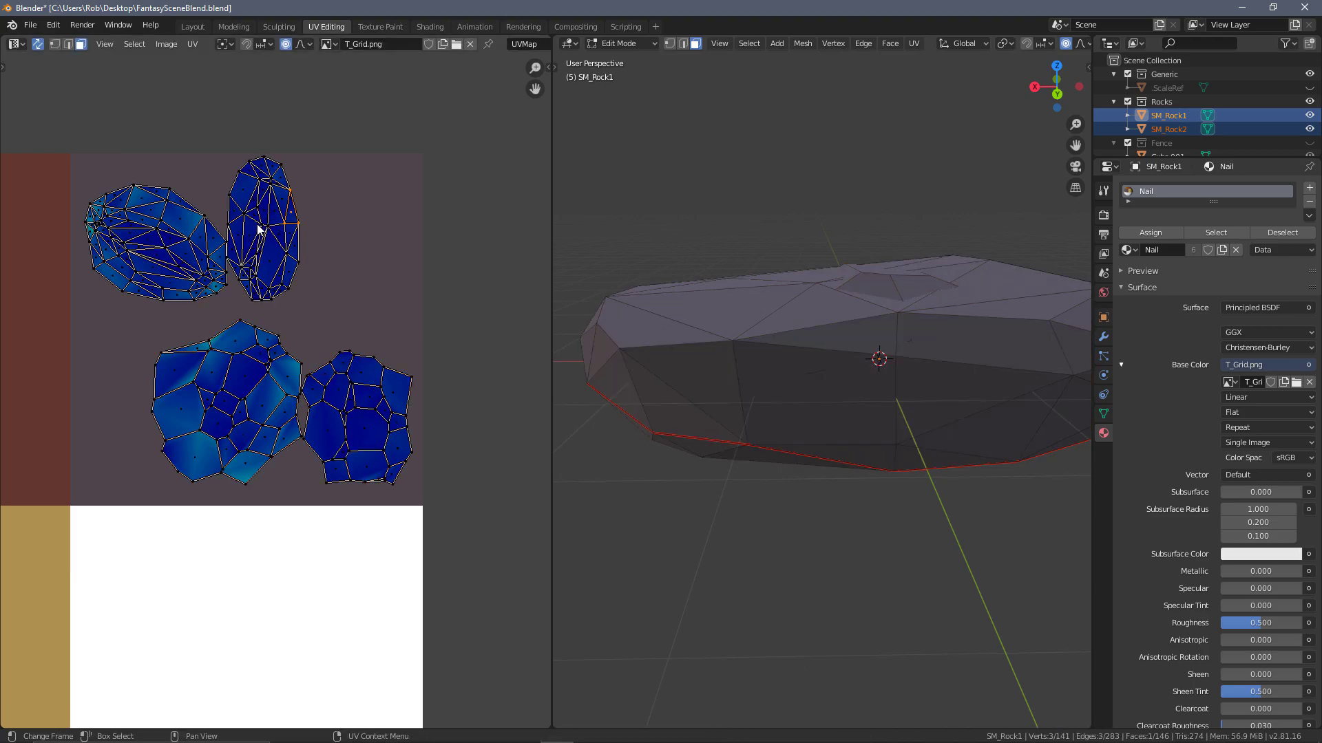
pyautogui.press('l')
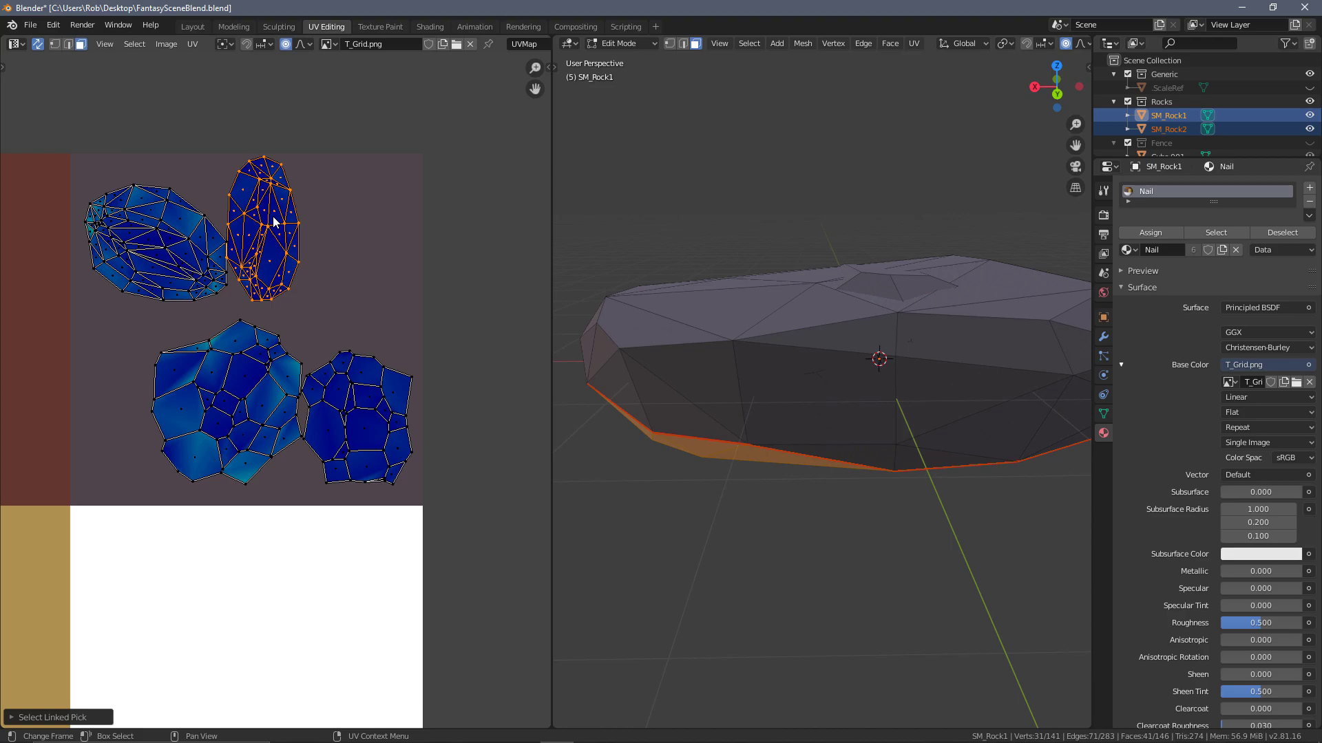
pyautogui.press('g')
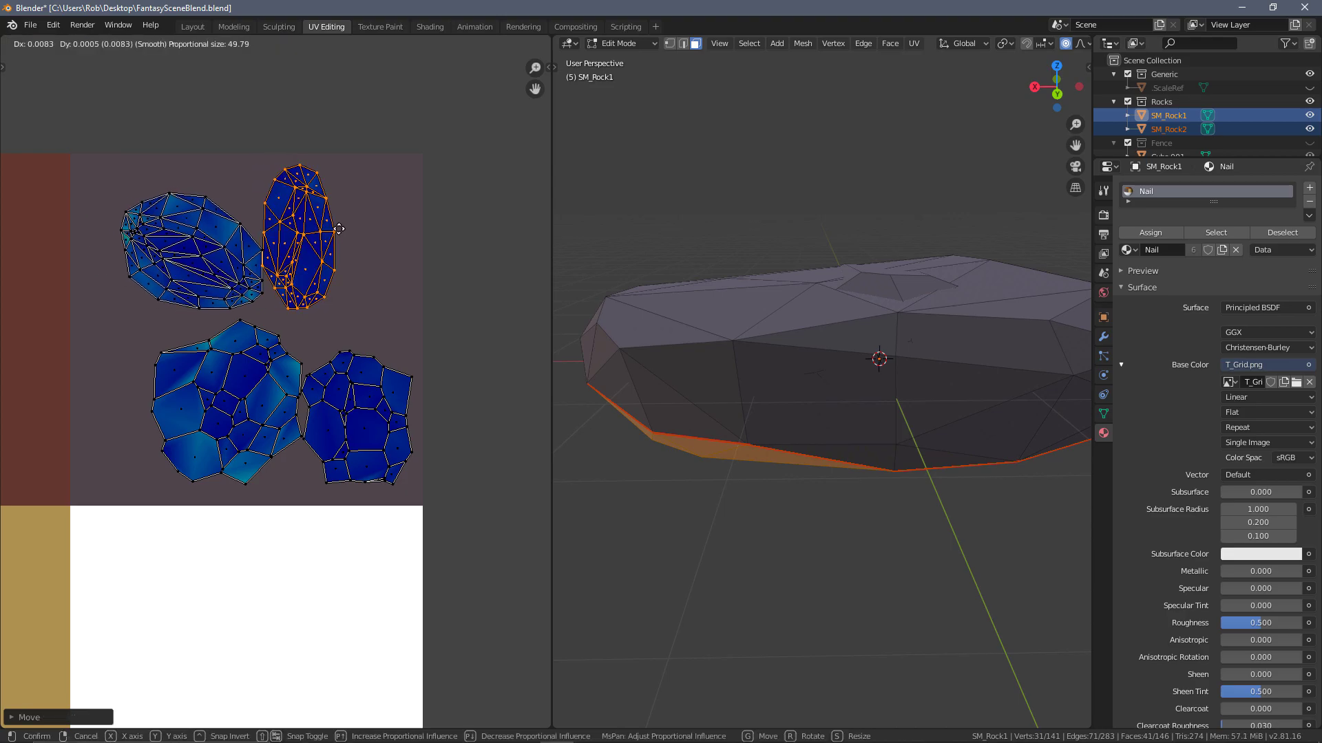
pyautogui.click(332, 231)
pyautogui.scroll(3, 296, 257)
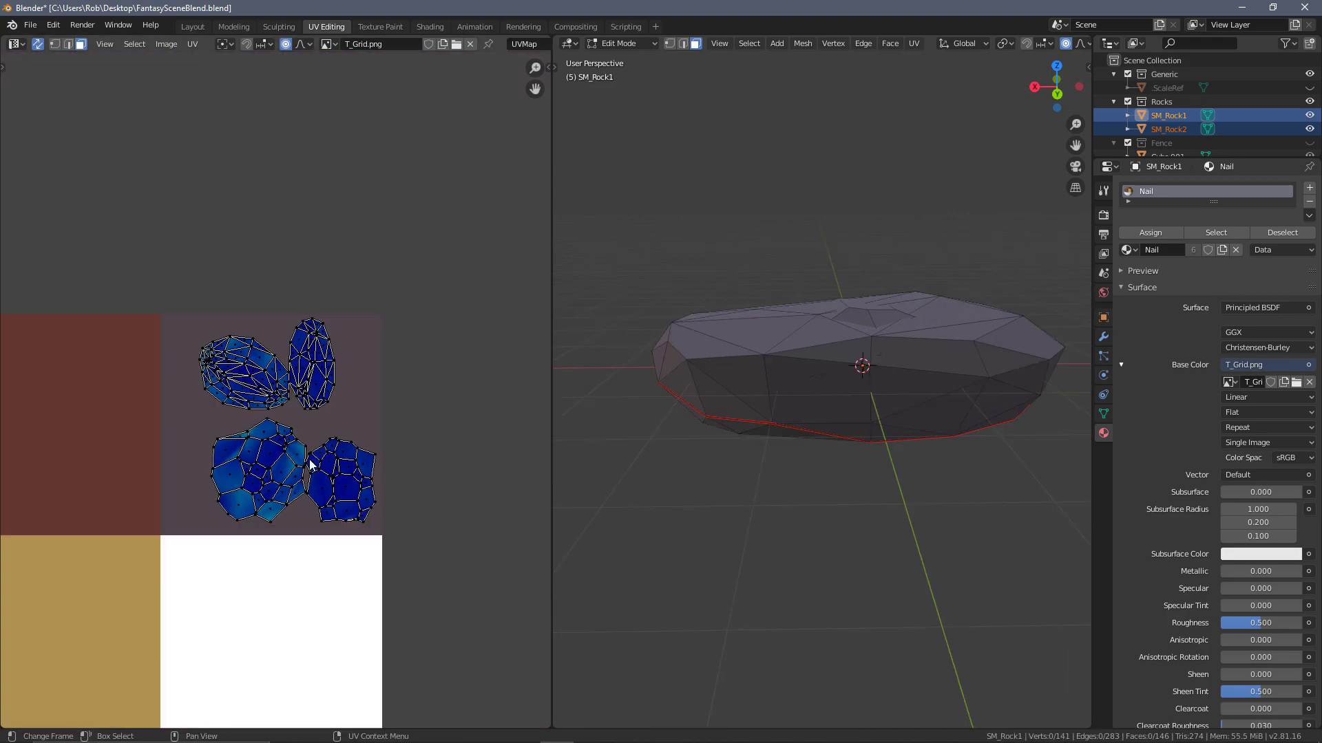
pyautogui.moveTo(605, 393); pyautogui.dragTo(879, 404, button='middle')
pyautogui.scroll(3, 859, 393)
# Step: Return to Object Mode, save the blend file, and view the whole T_Grid.png image
pyautogui.press('Tab')
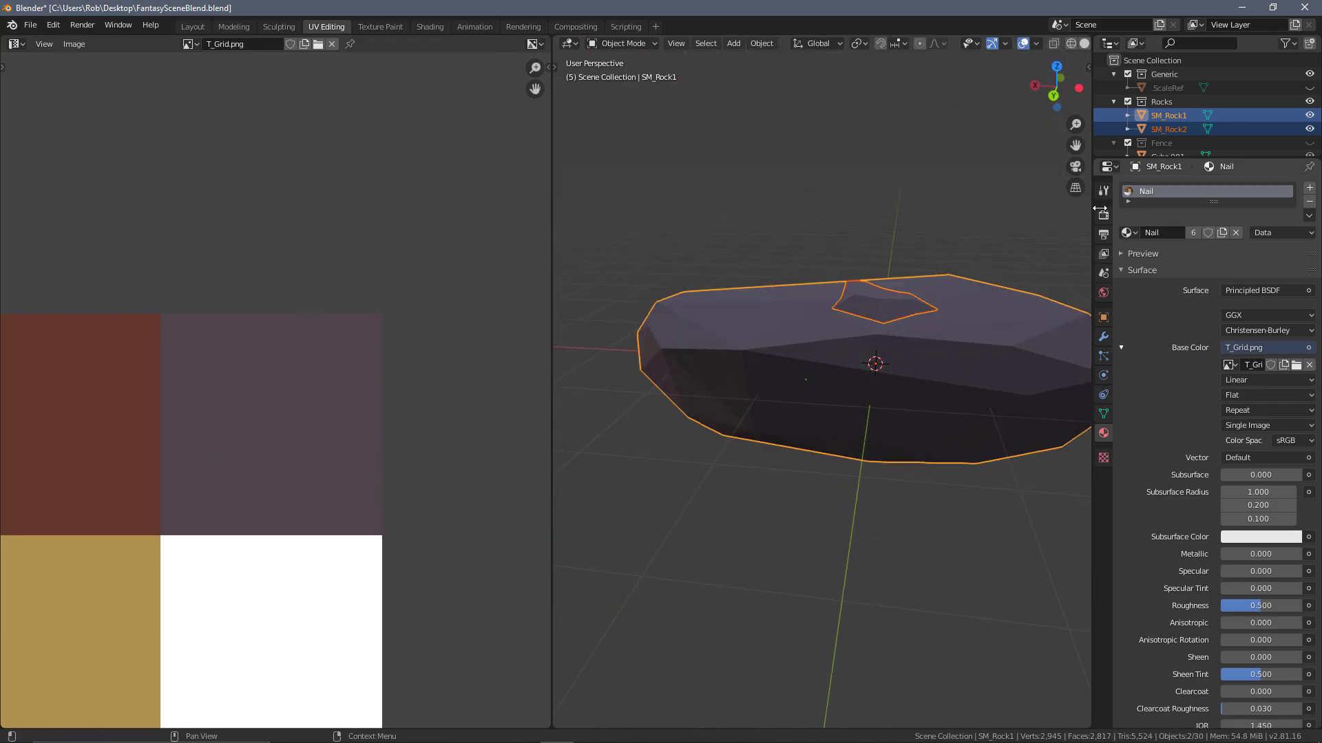
pyautogui.hotkey('ctrl', 's')
pyautogui.scroll(-4, 771, 356)
pyautogui.moveTo(764, 358); pyautogui.dragTo(836, 347, button='middle')
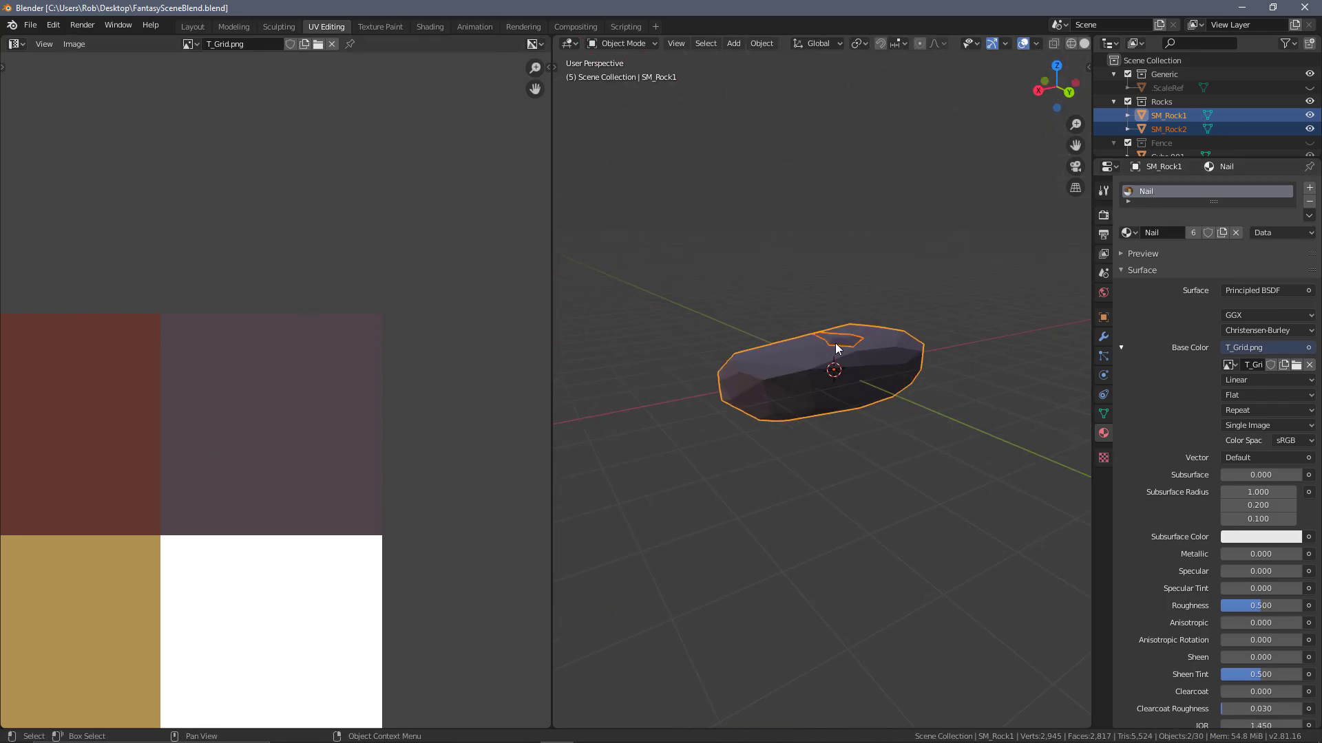
pyautogui.scroll(-4, 220, 430)
pyautogui.moveTo(212, 436); pyautogui.dragTo(350, 402, button='middle')
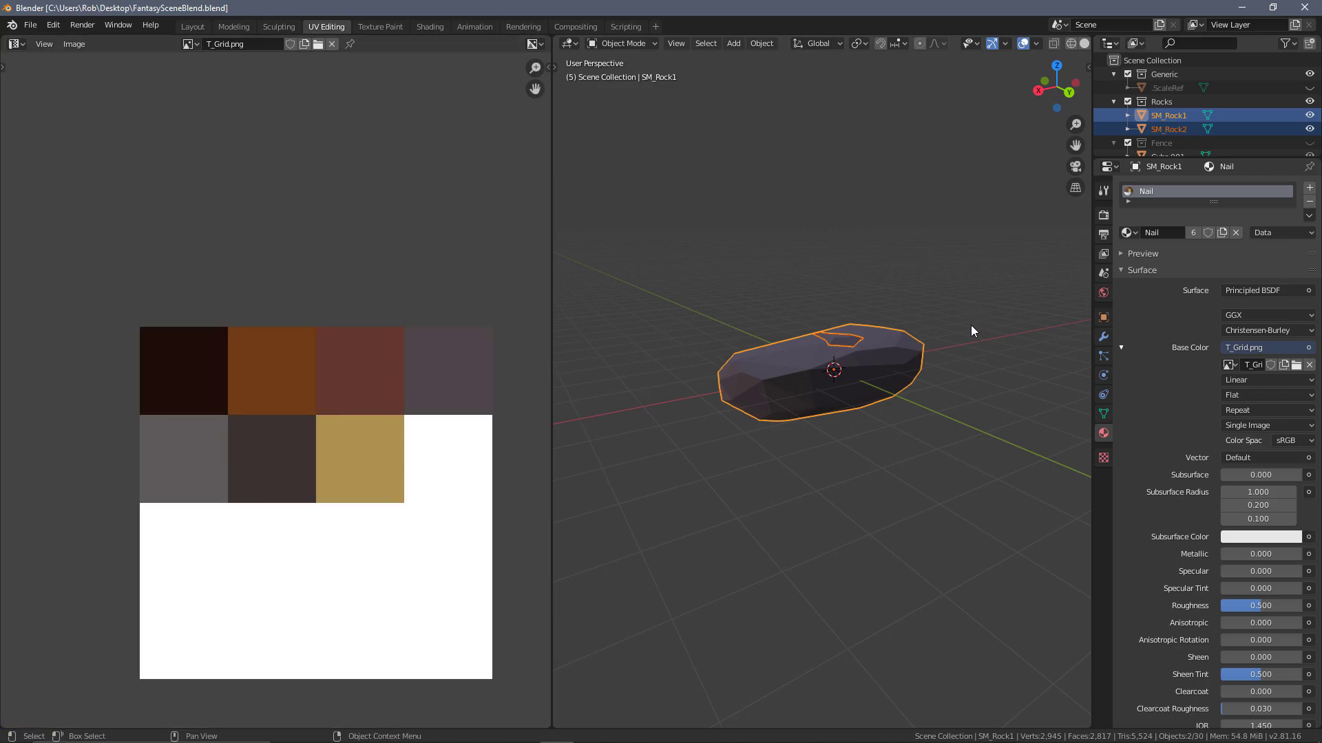